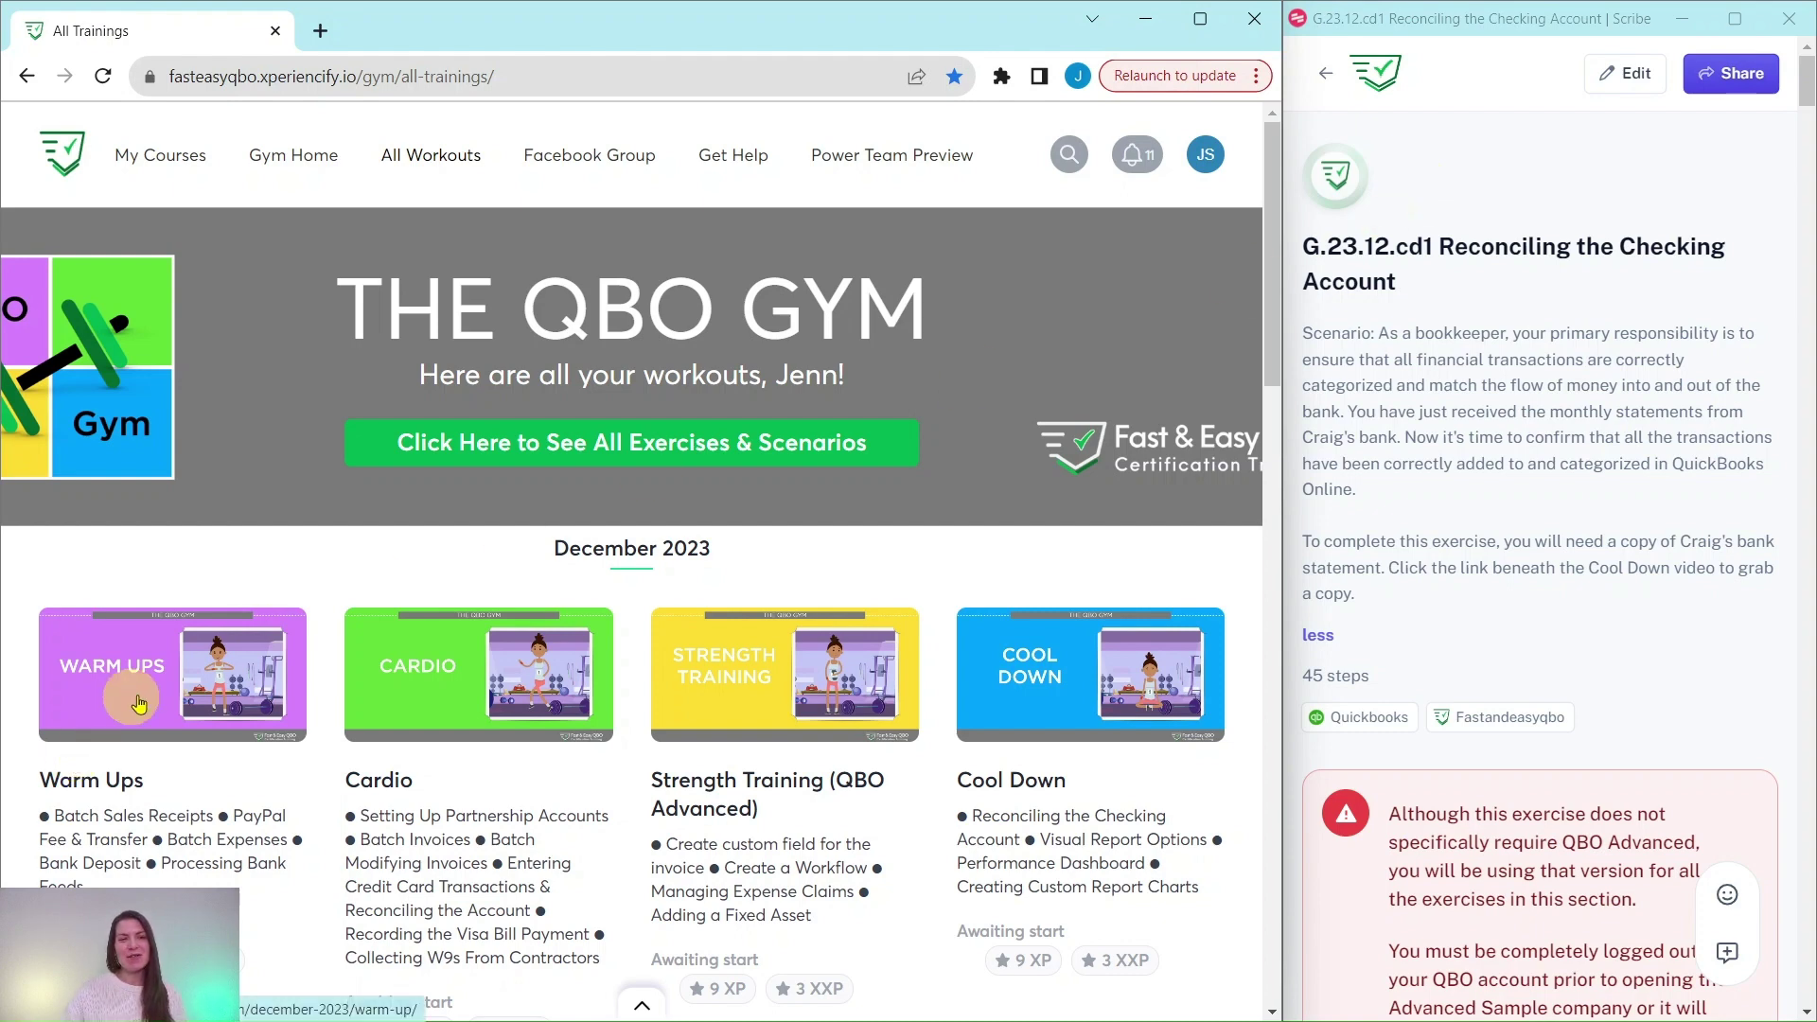
# Step: Open the December 2023 Cool Down workout and look through its quiz and hands-on practice exercises
pyautogui.click(1076, 700)
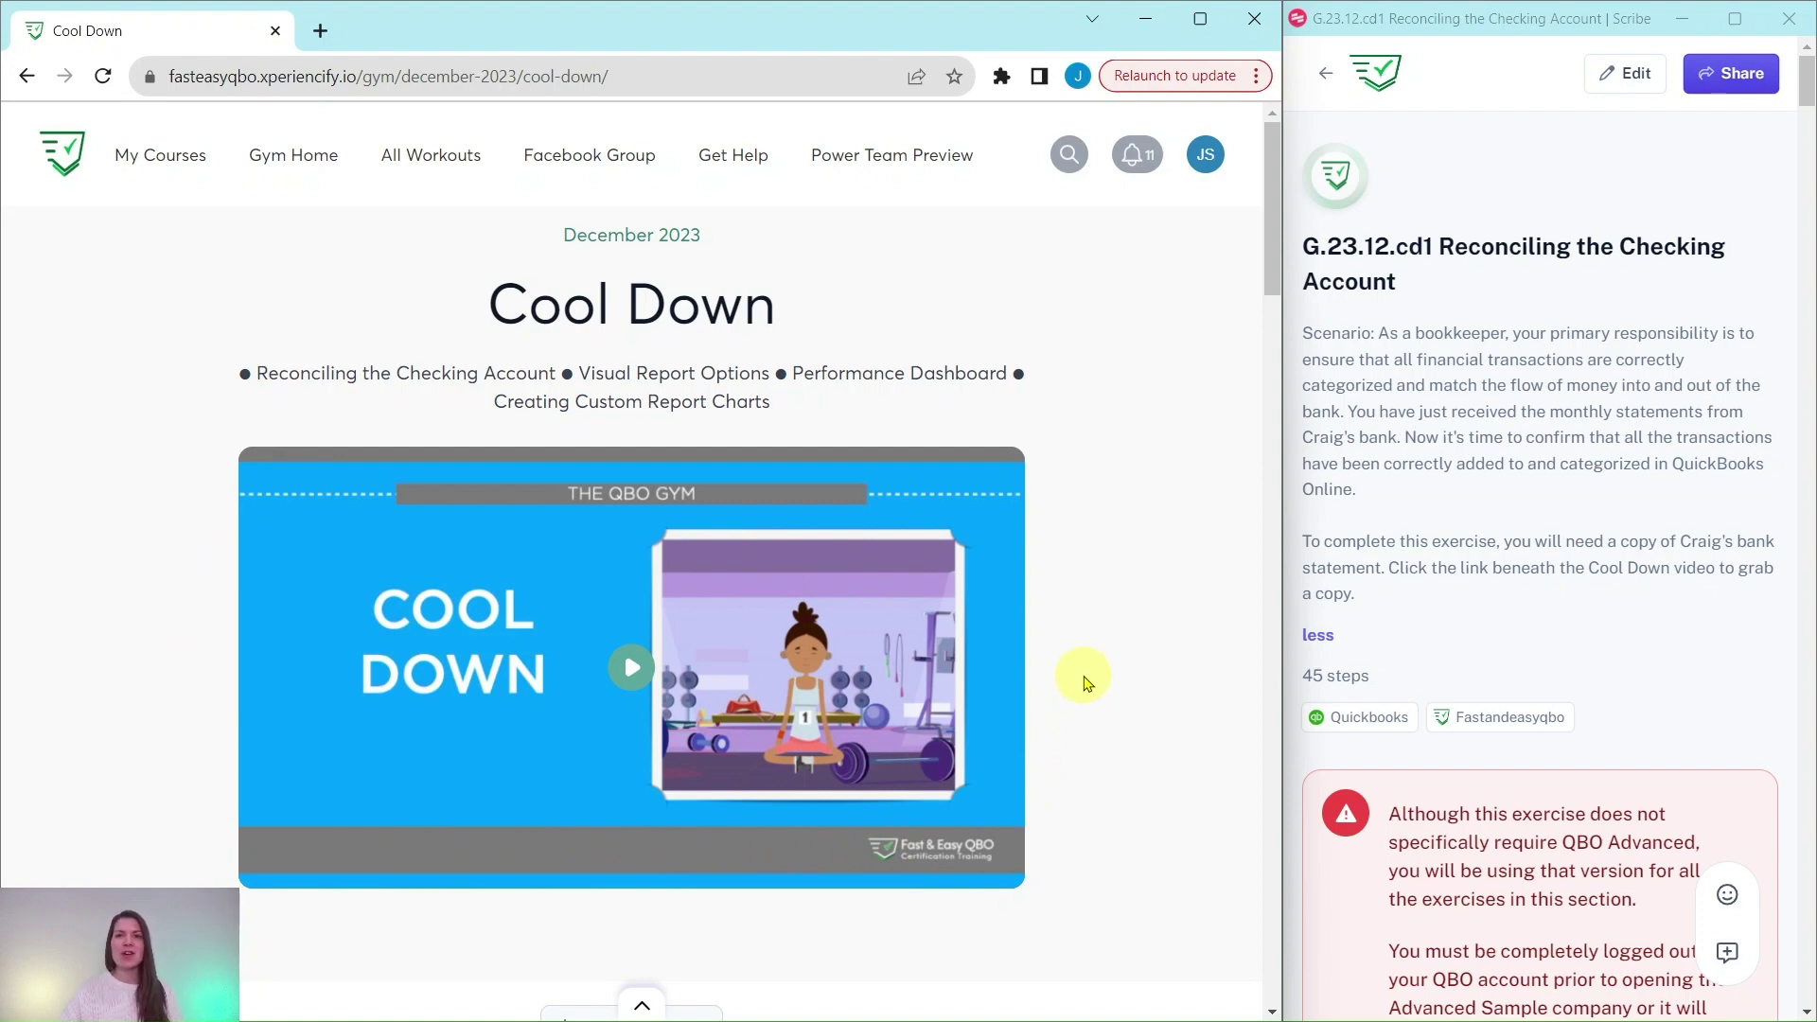
pyautogui.scroll(-10, 1086, 662)
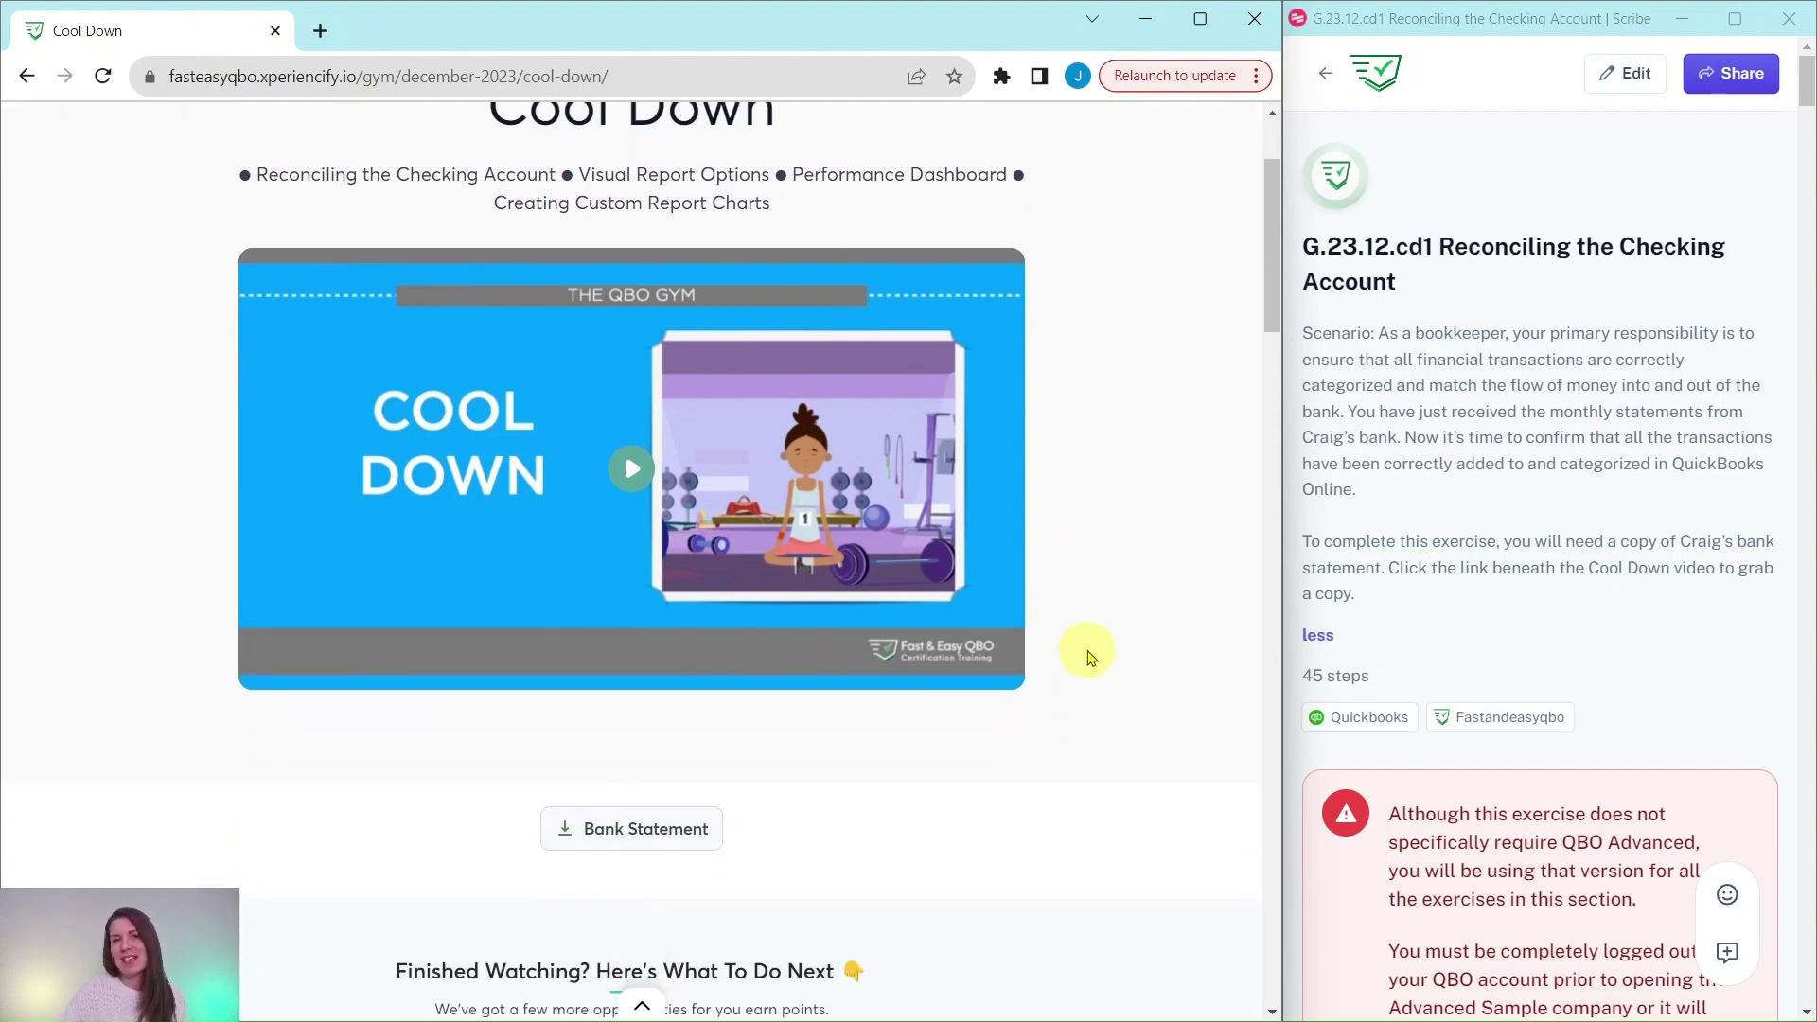
pyautogui.scroll(-2, 1086, 657)
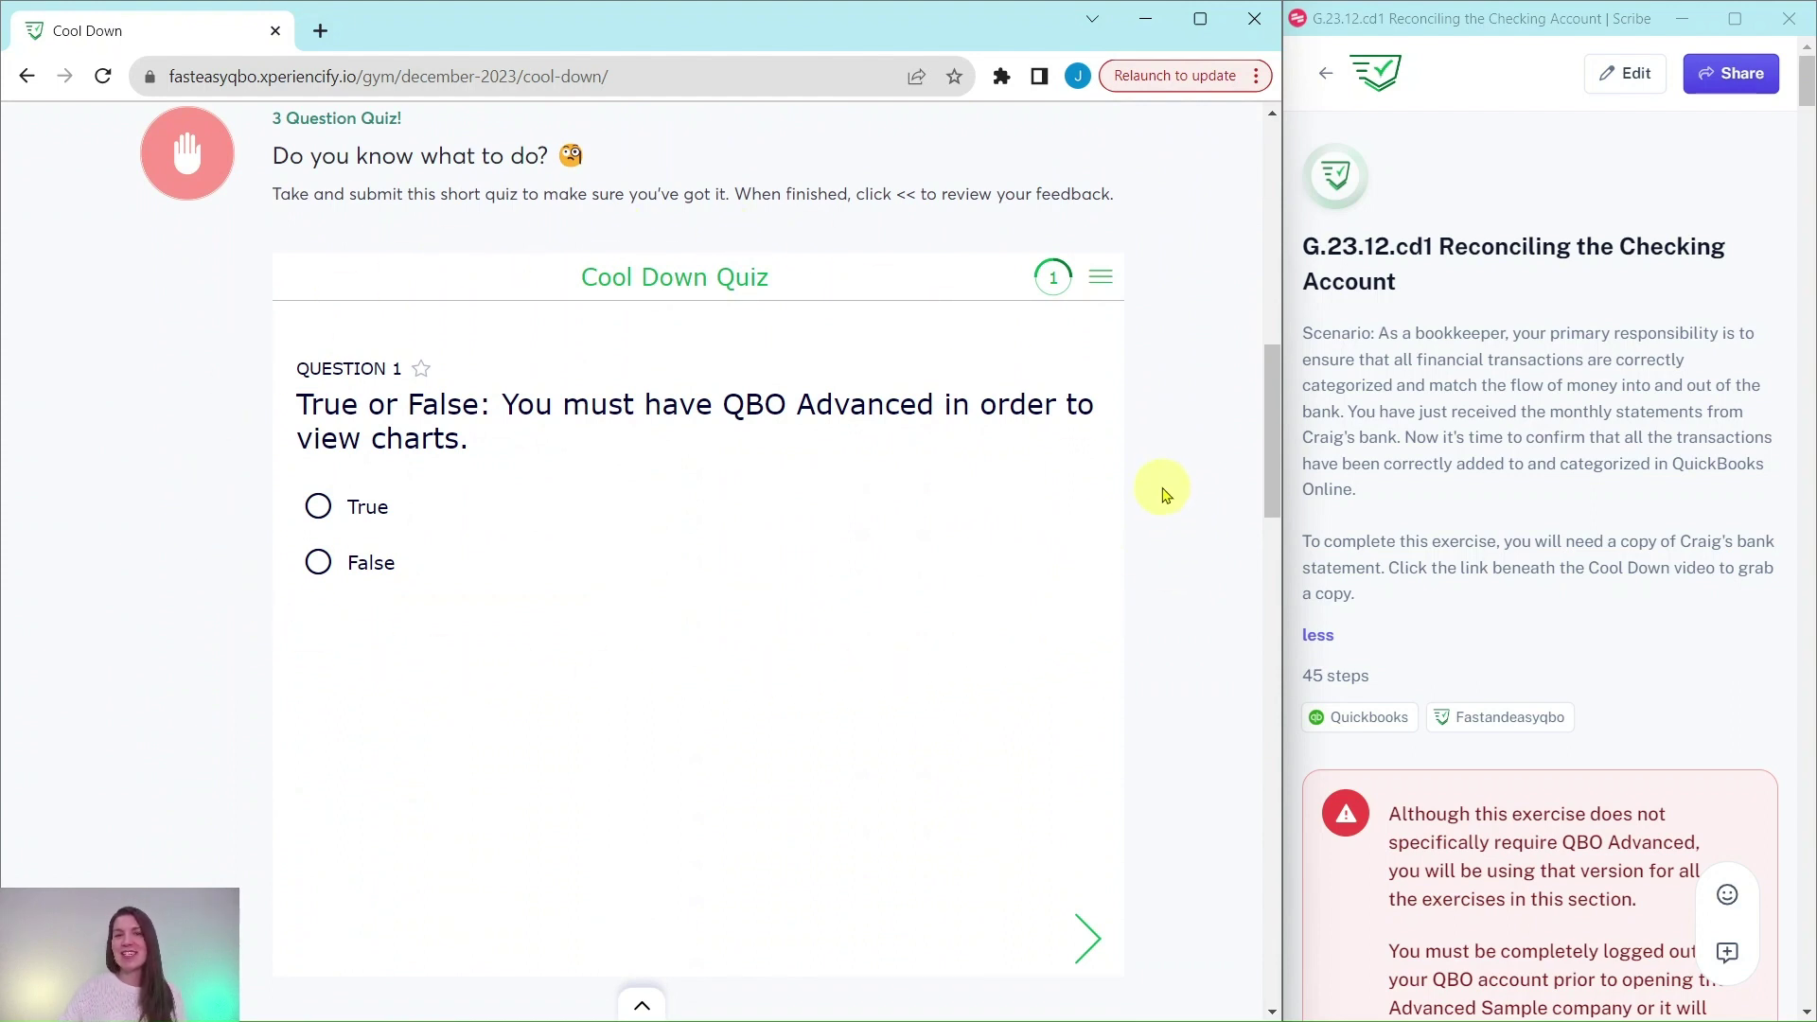
pyautogui.scroll(-10, 1165, 503)
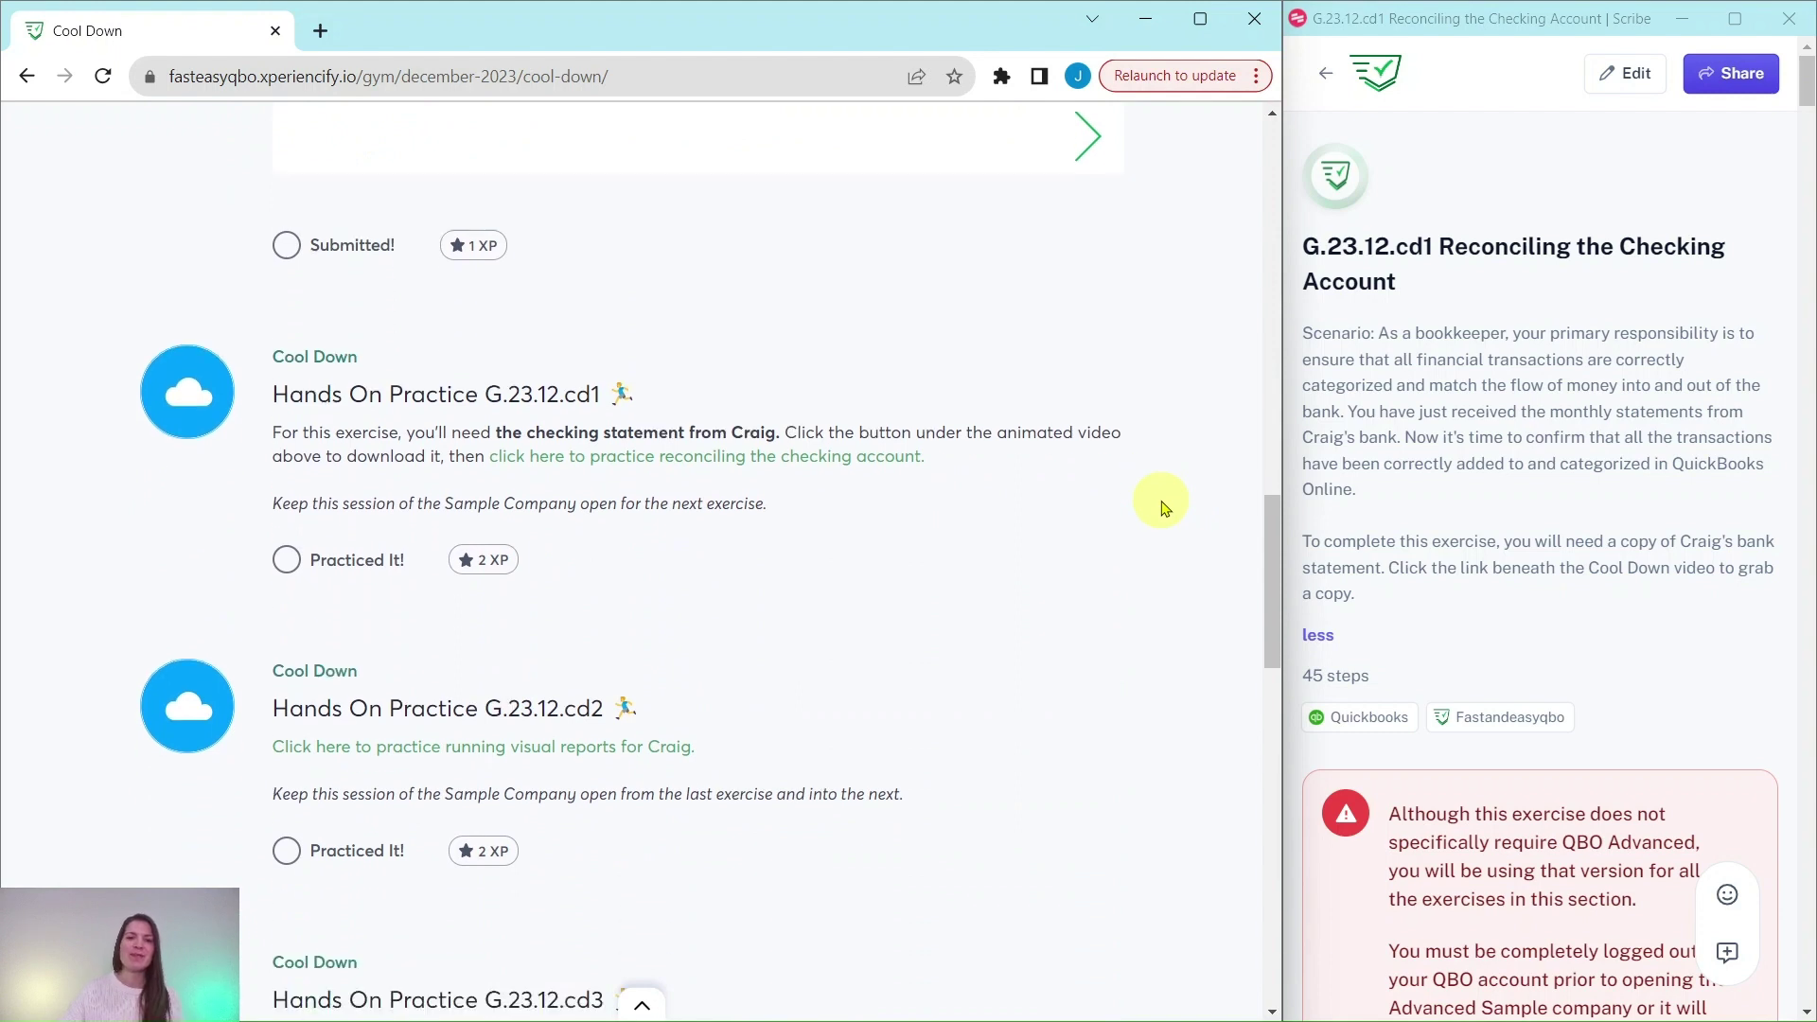
pyautogui.scroll(-4, 1165, 507)
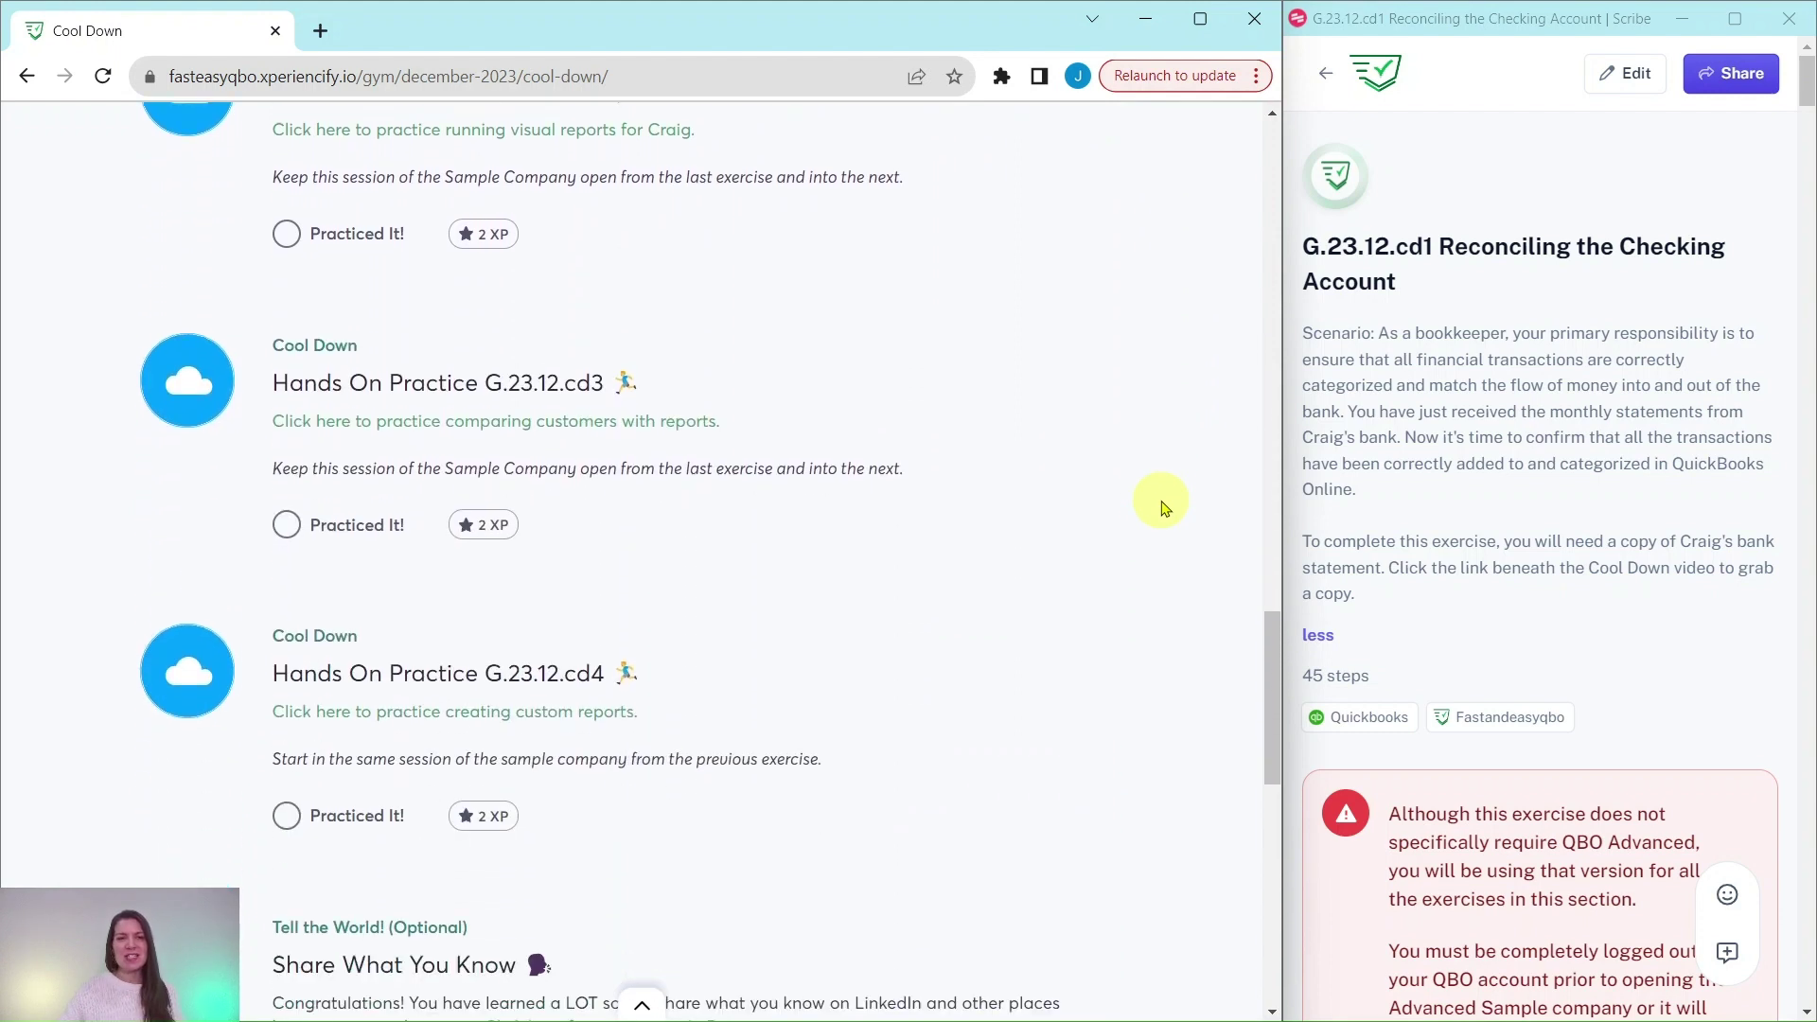
pyautogui.scroll(-5, 1163, 508)
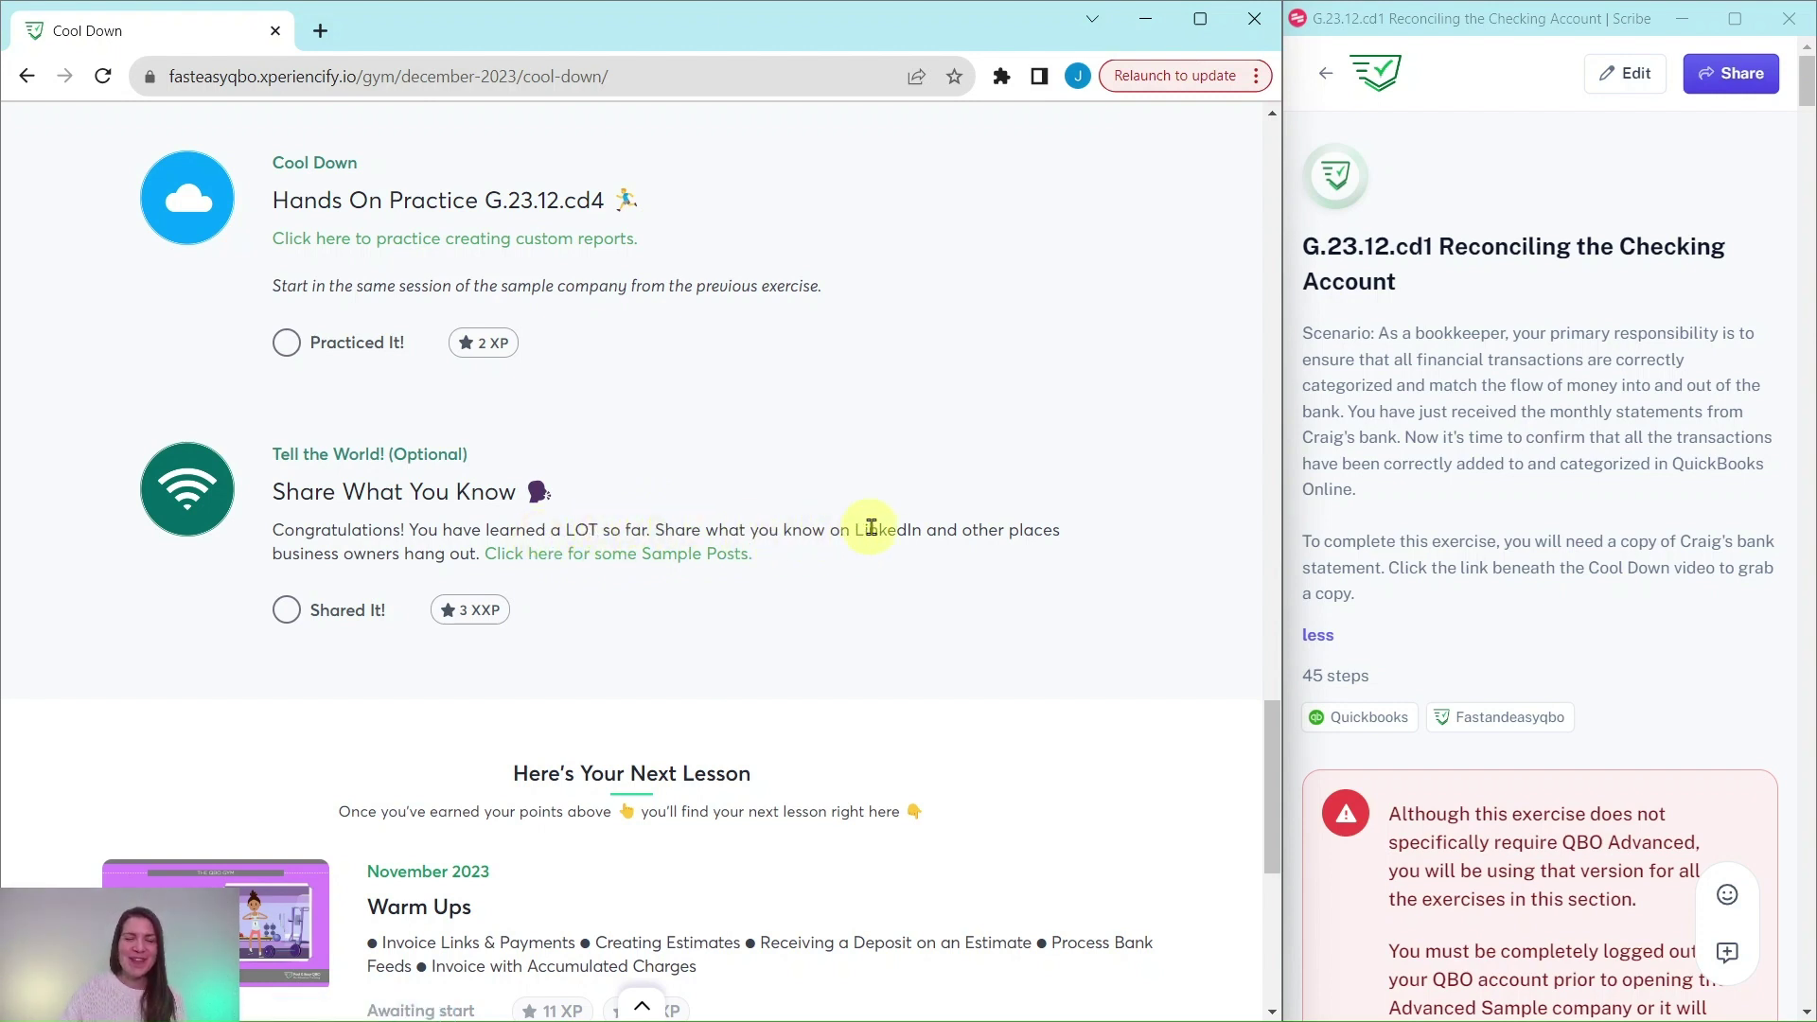
# Step: Download the Cool Down bank statement, open the PDF and look over its balances and transactions
pyautogui.scroll(8, 1074, 582)
pyautogui.scroll(3, 1065, 589)
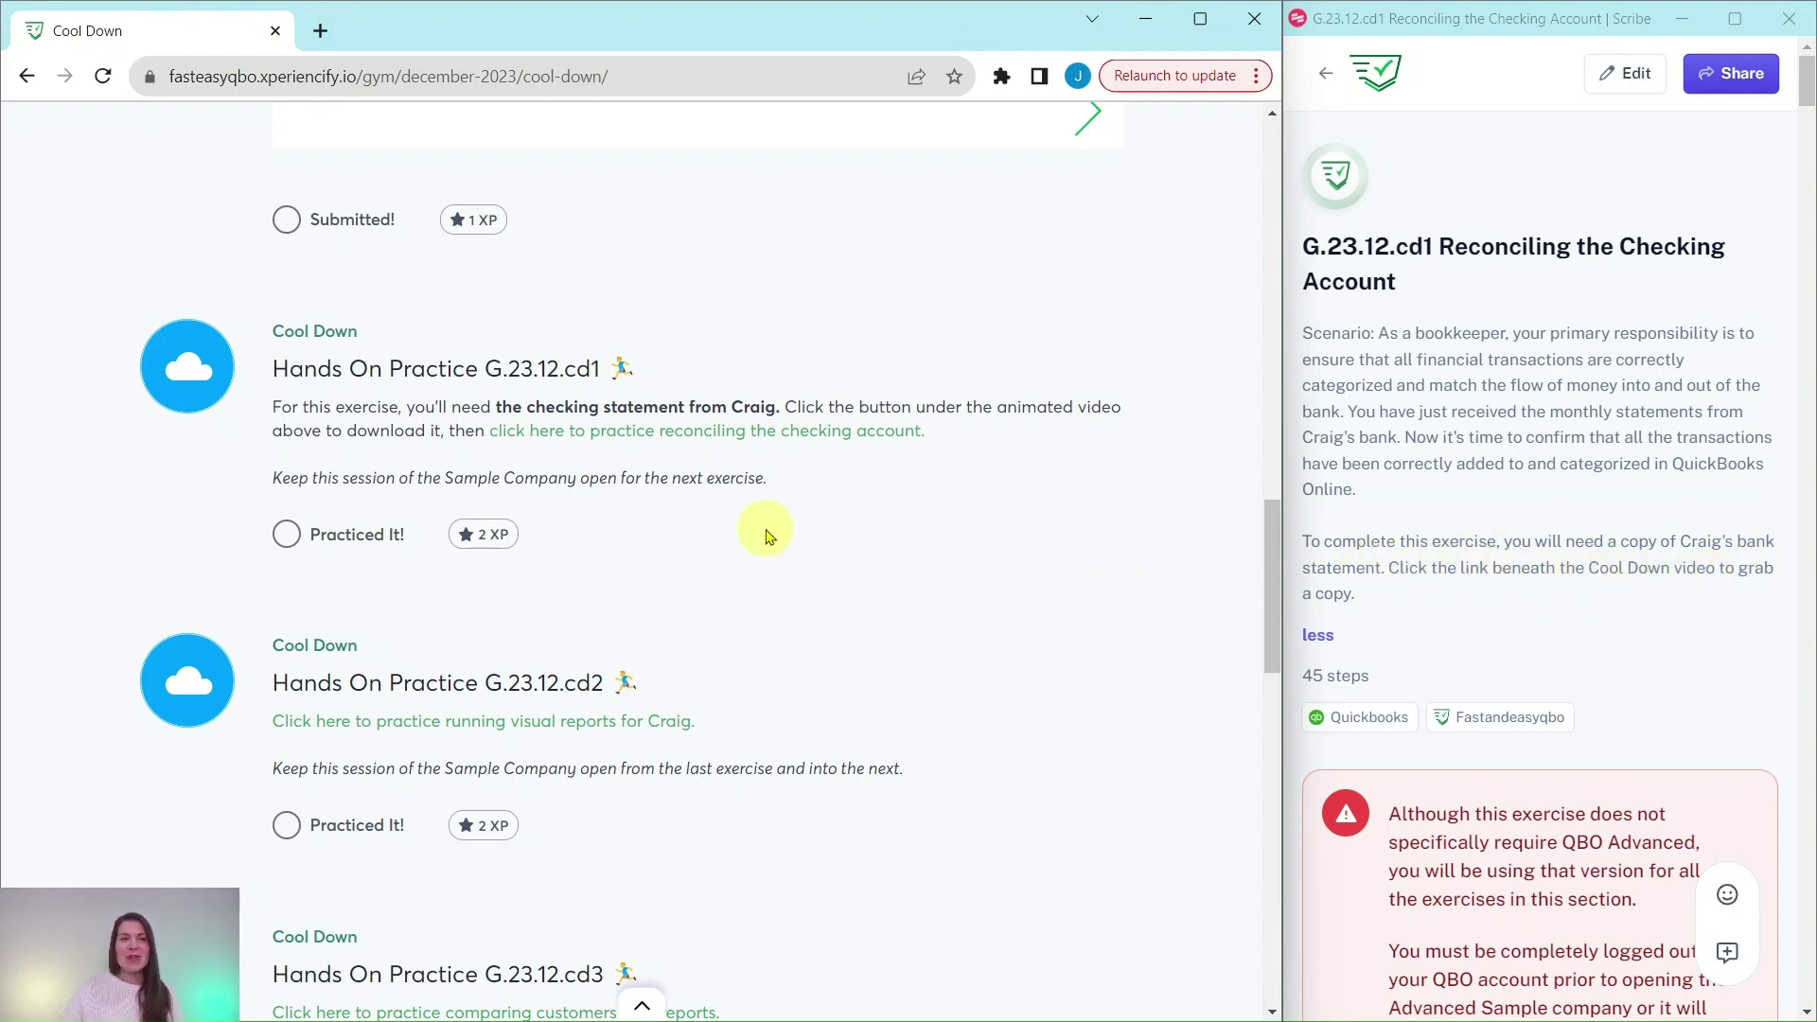
pyautogui.scroll(12, 767, 536)
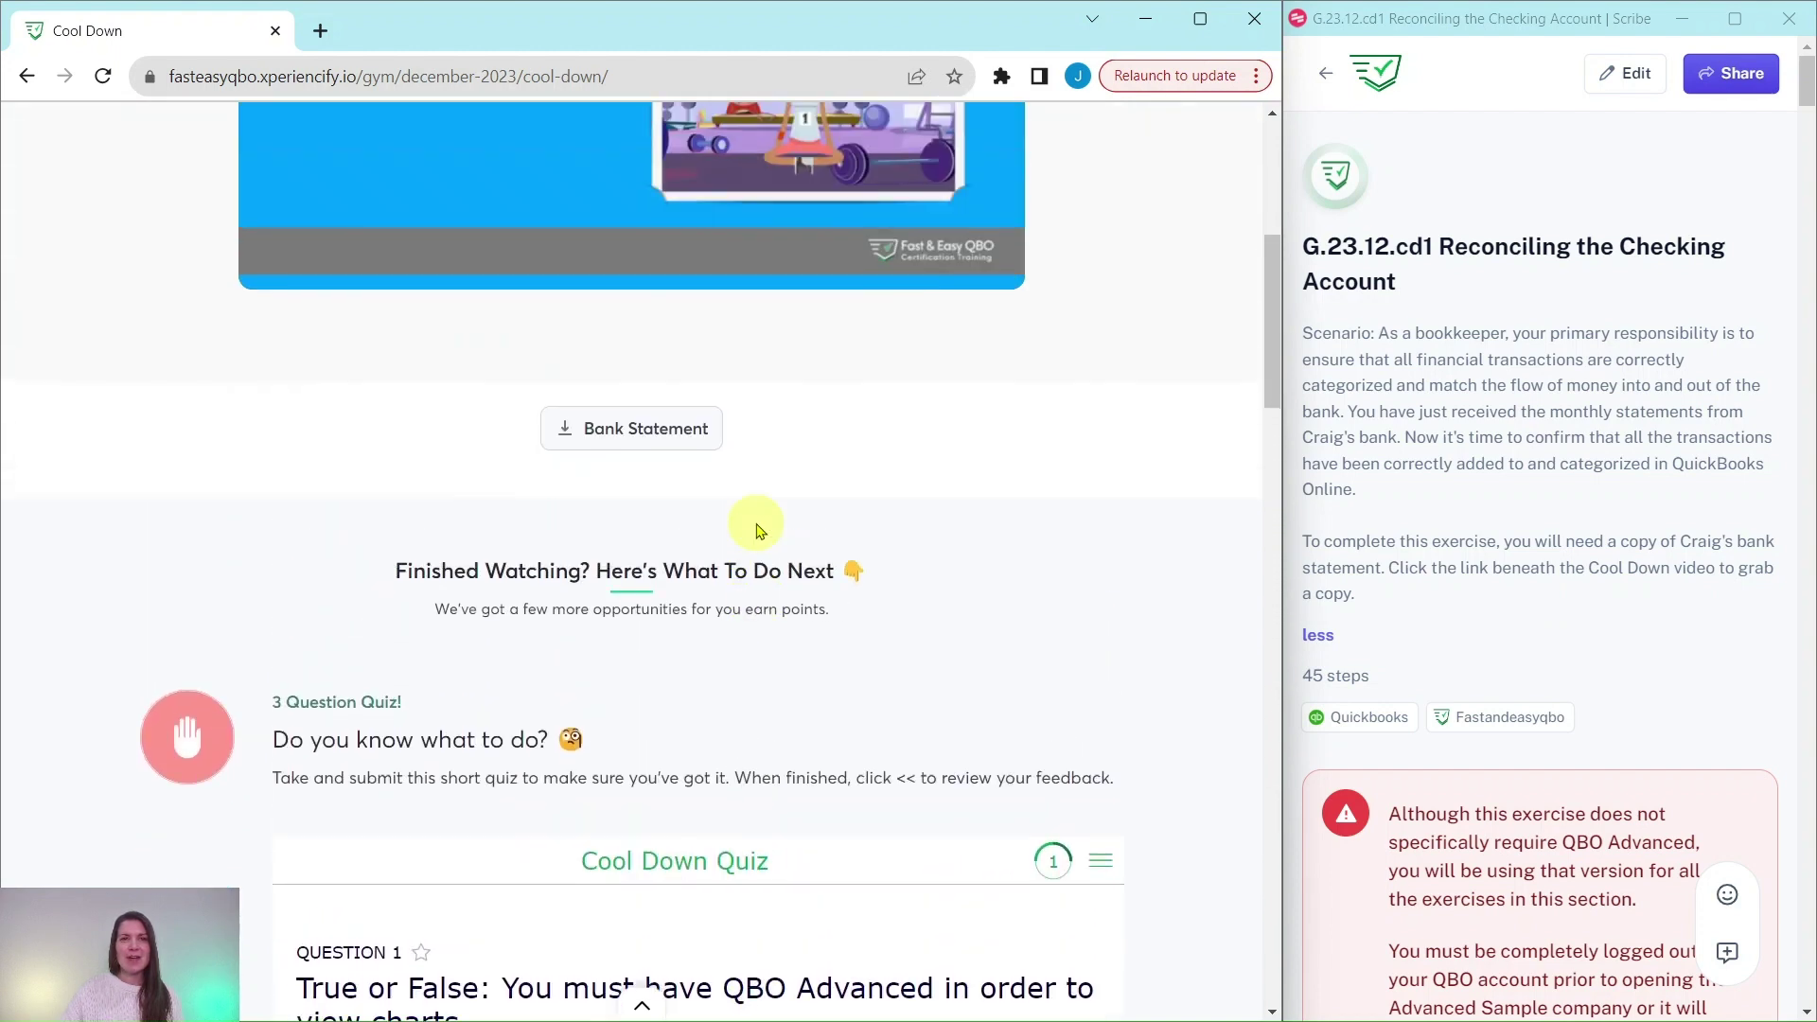
pyautogui.scroll(4, 757, 528)
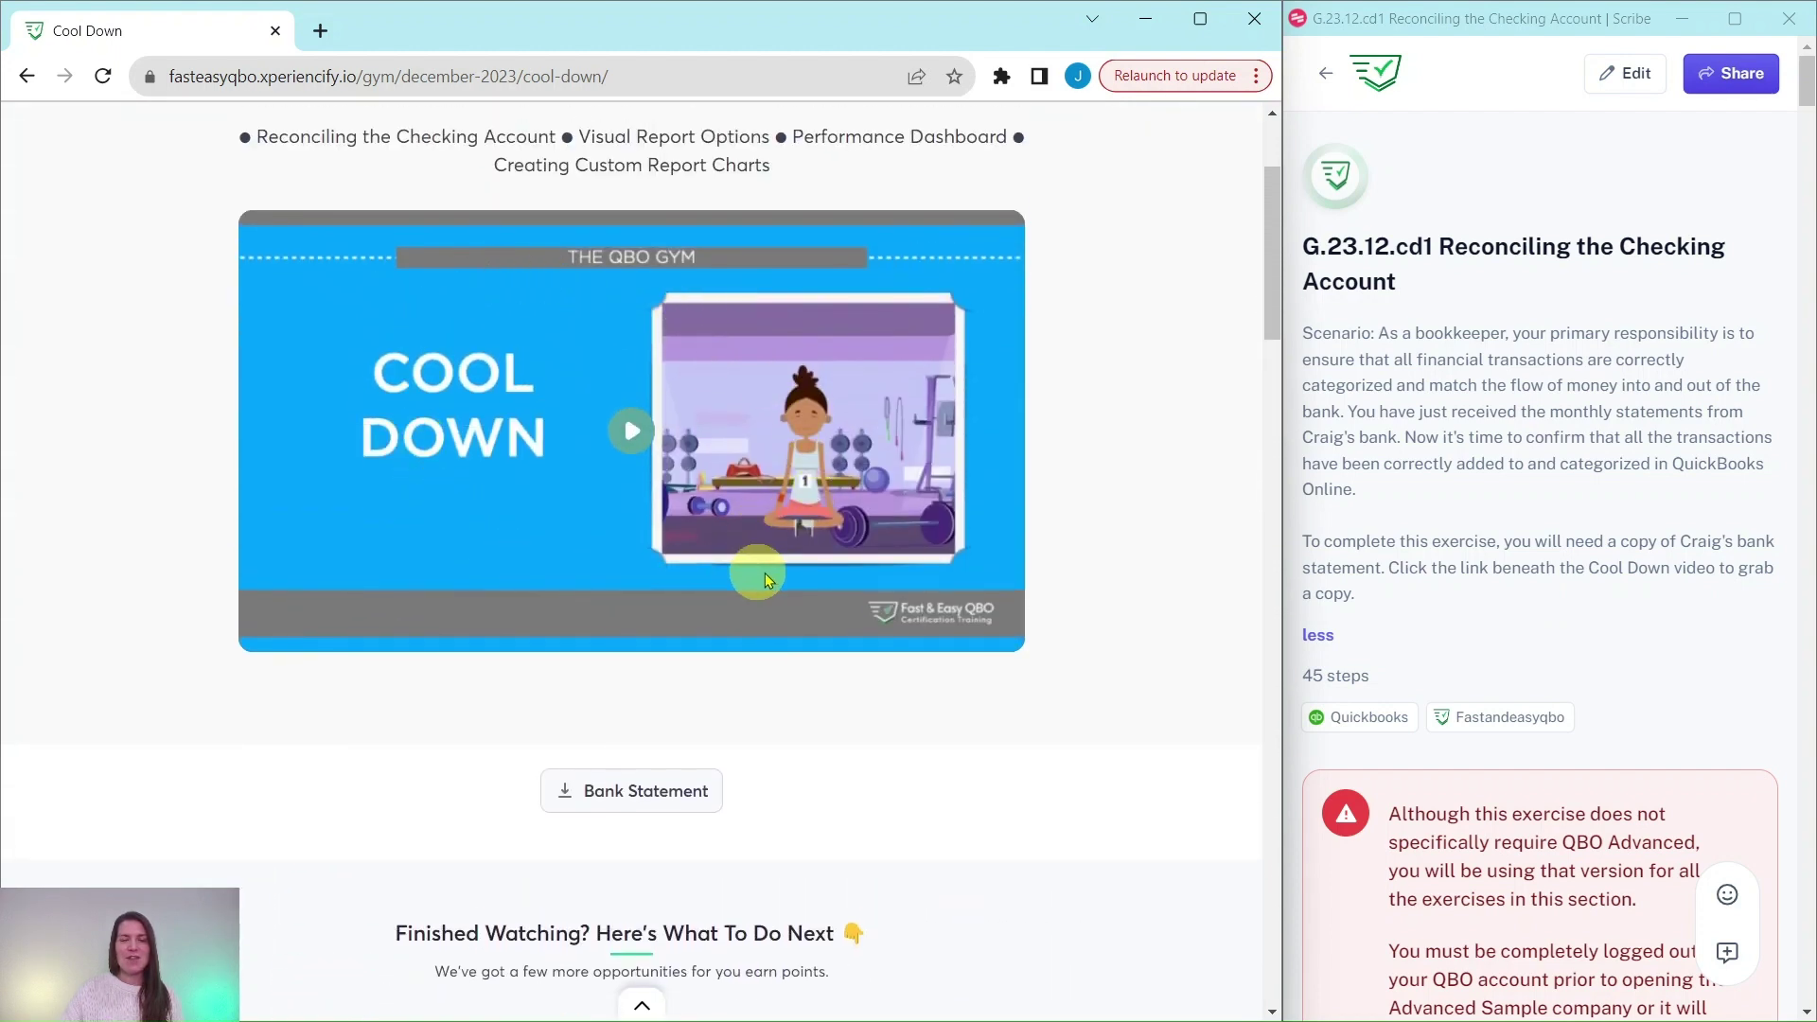
pyautogui.scroll(-2, 792, 563)
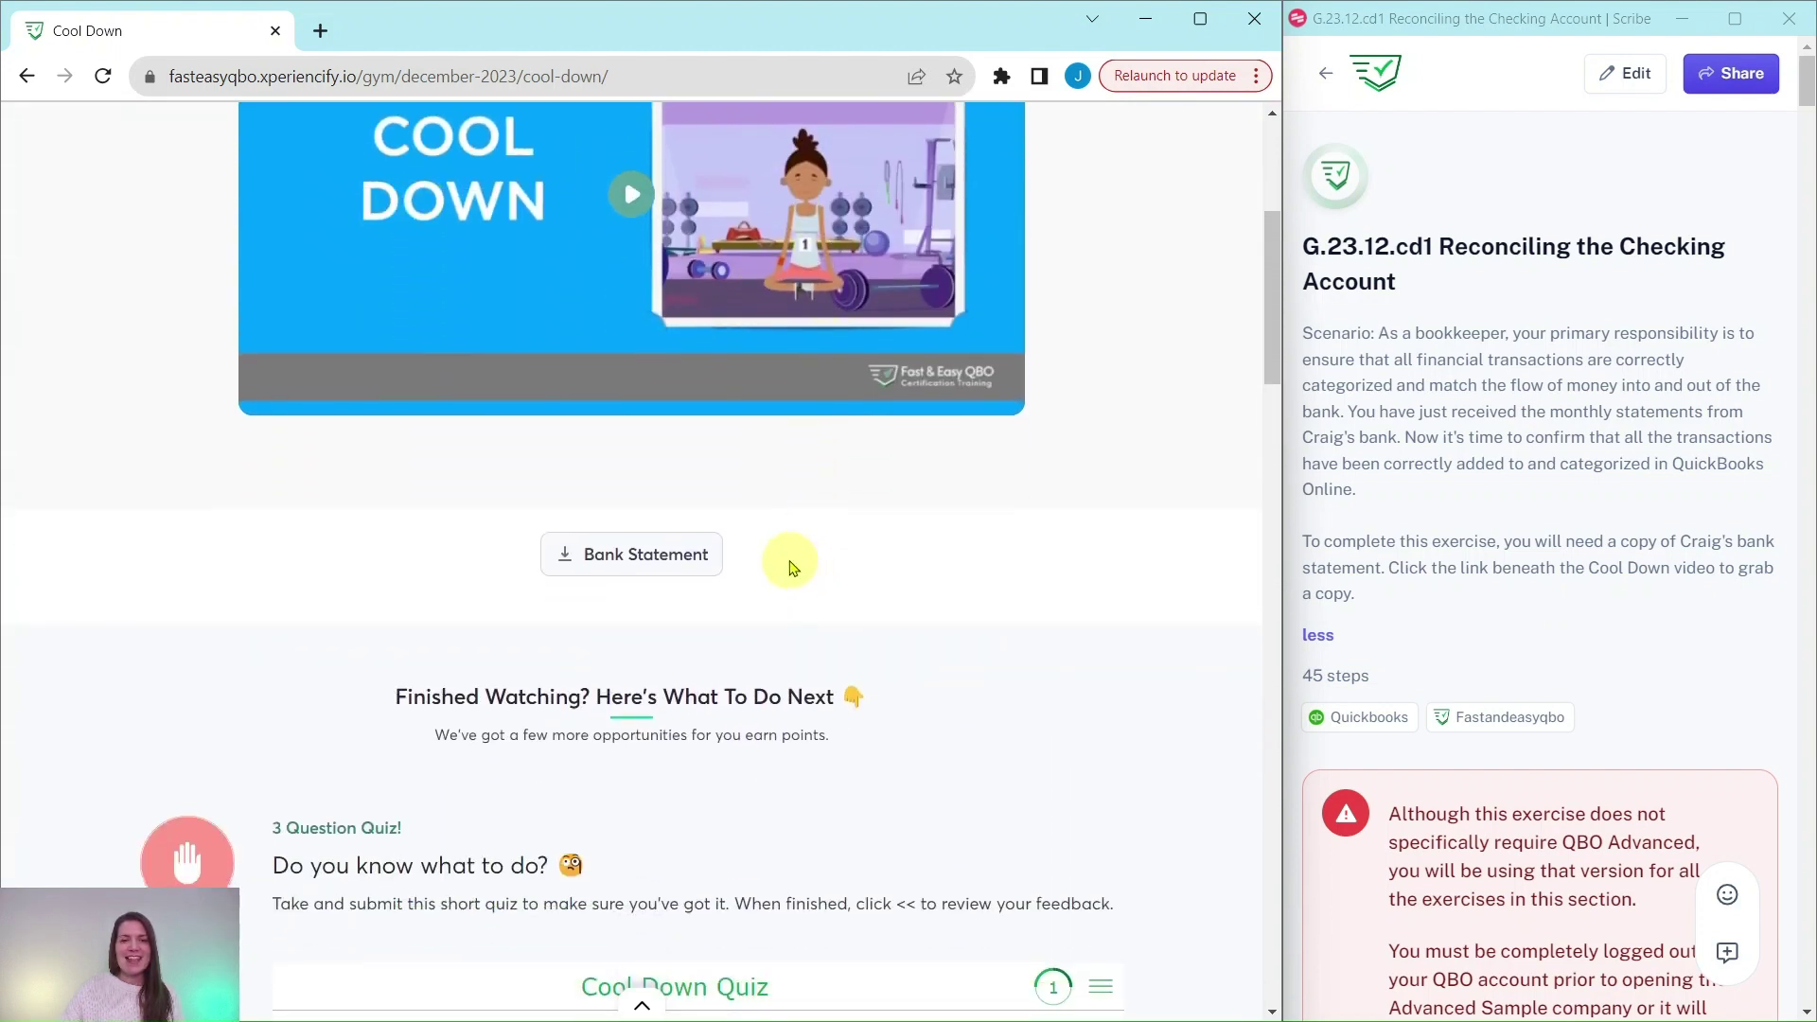
pyautogui.click(630, 565)
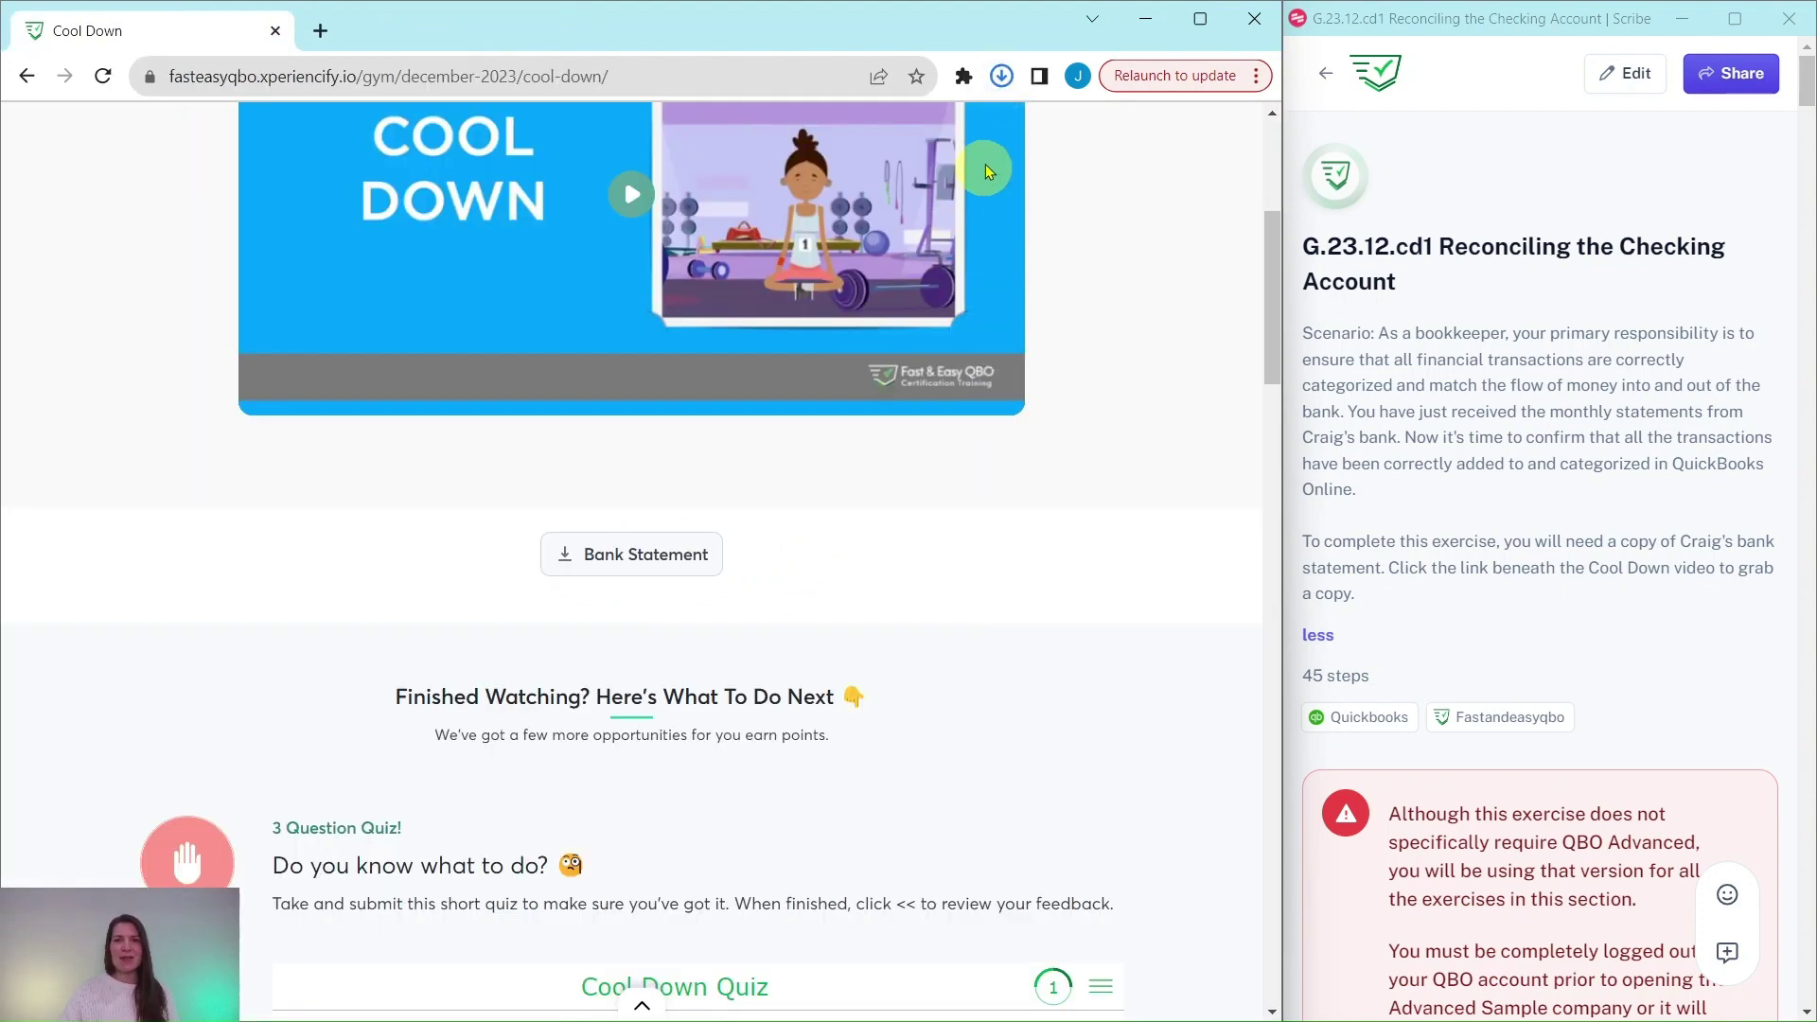
pyautogui.click(766, 134)
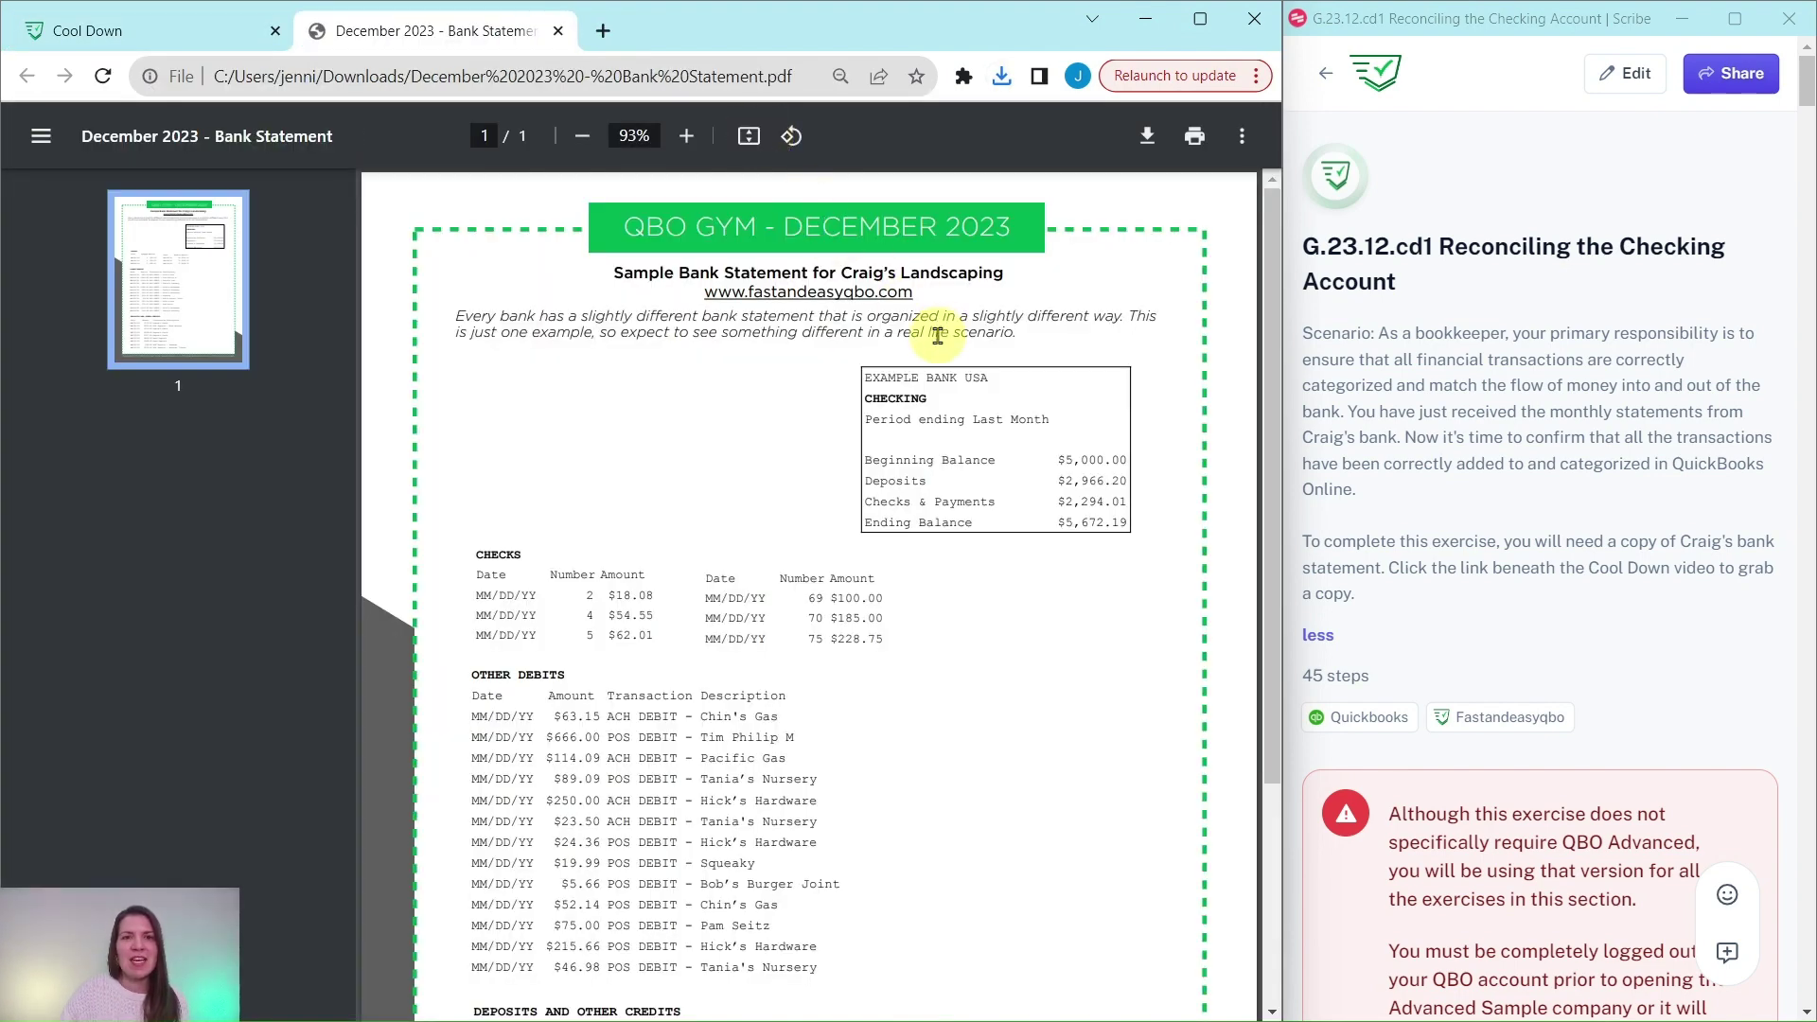
pyautogui.scroll(-3, 937, 336)
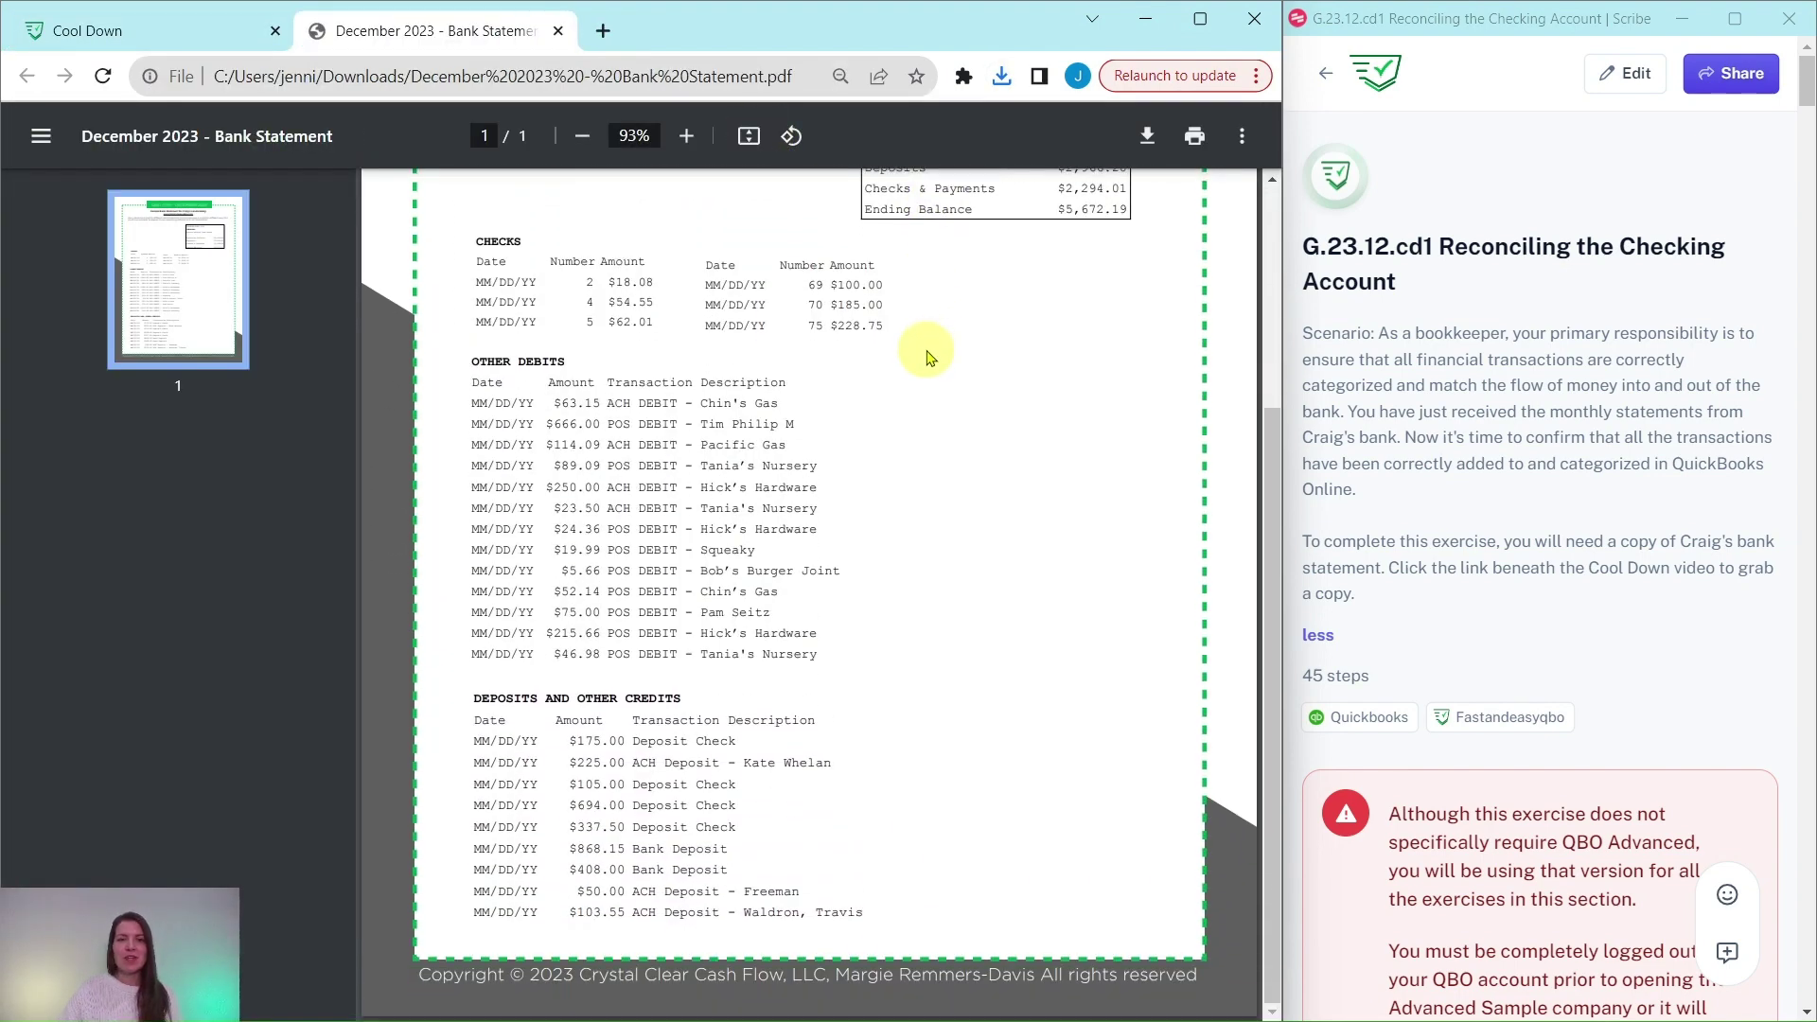
pyautogui.scroll(3, 929, 373)
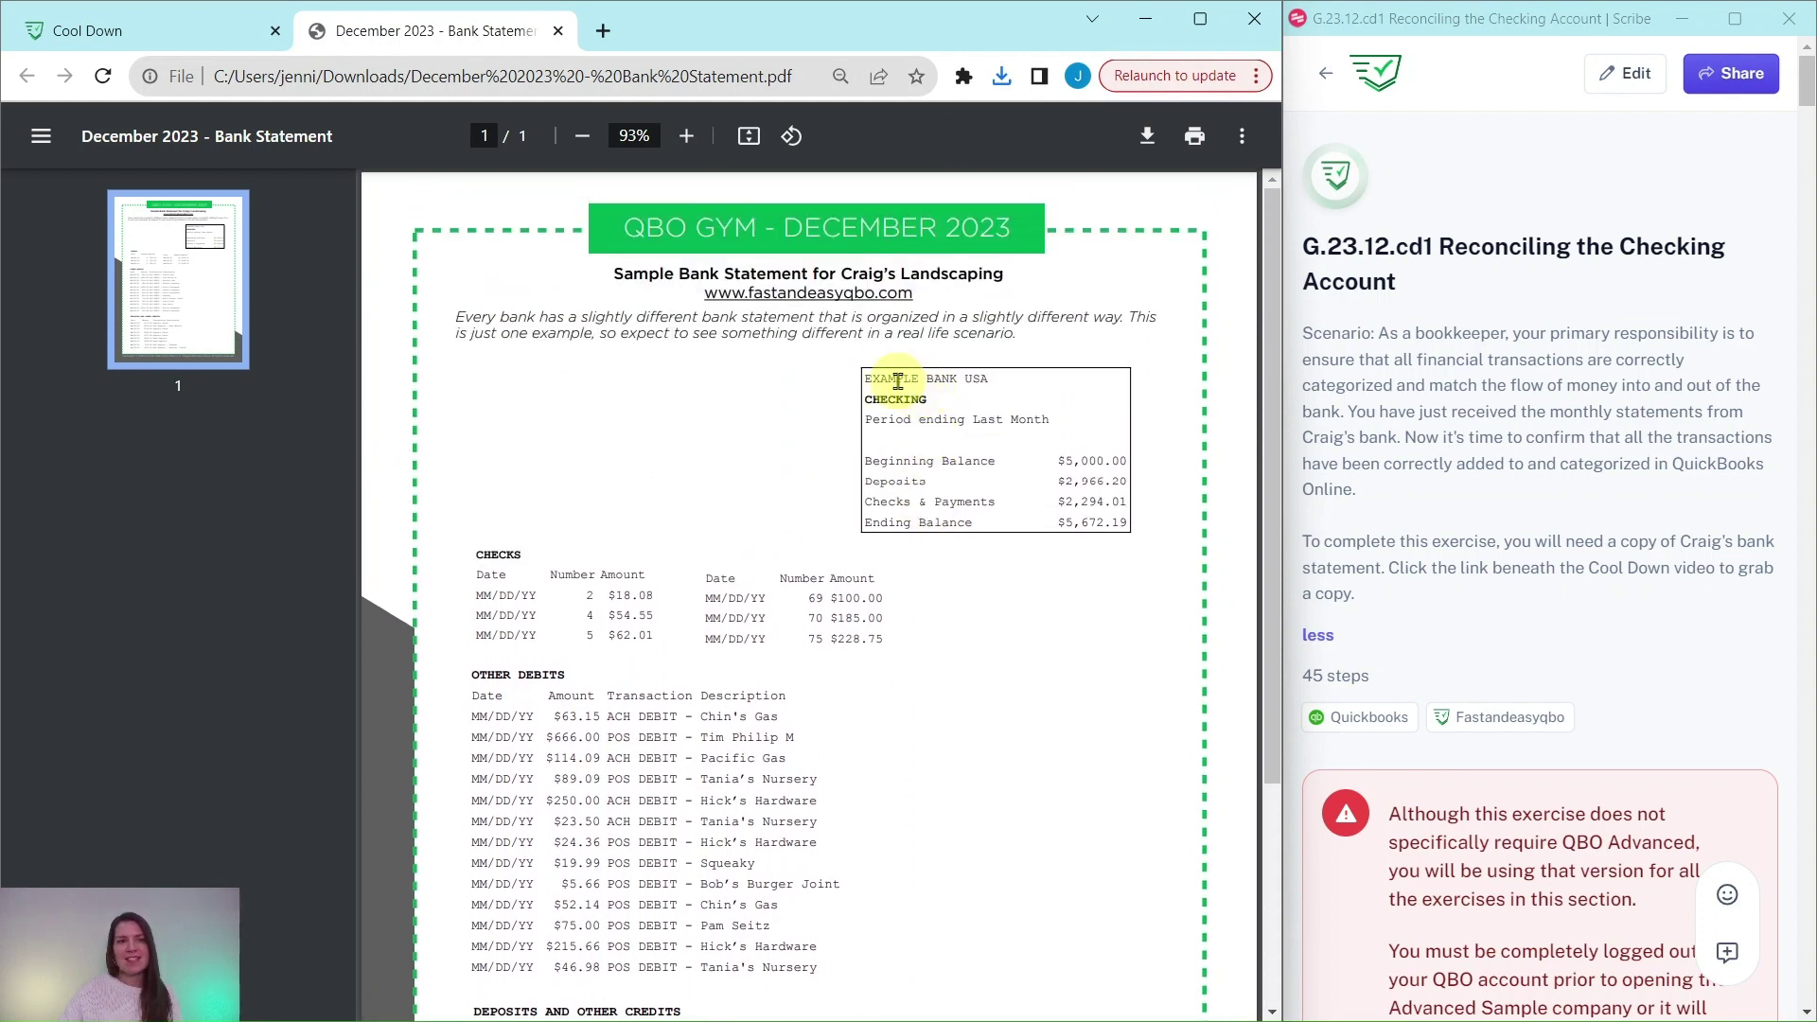
# Step: Launch the QBO Advanced sample company from the exercise guide's link, complete the robot verification and dismiss the menu promotion
pyautogui.scroll(-6, 1547, 421)
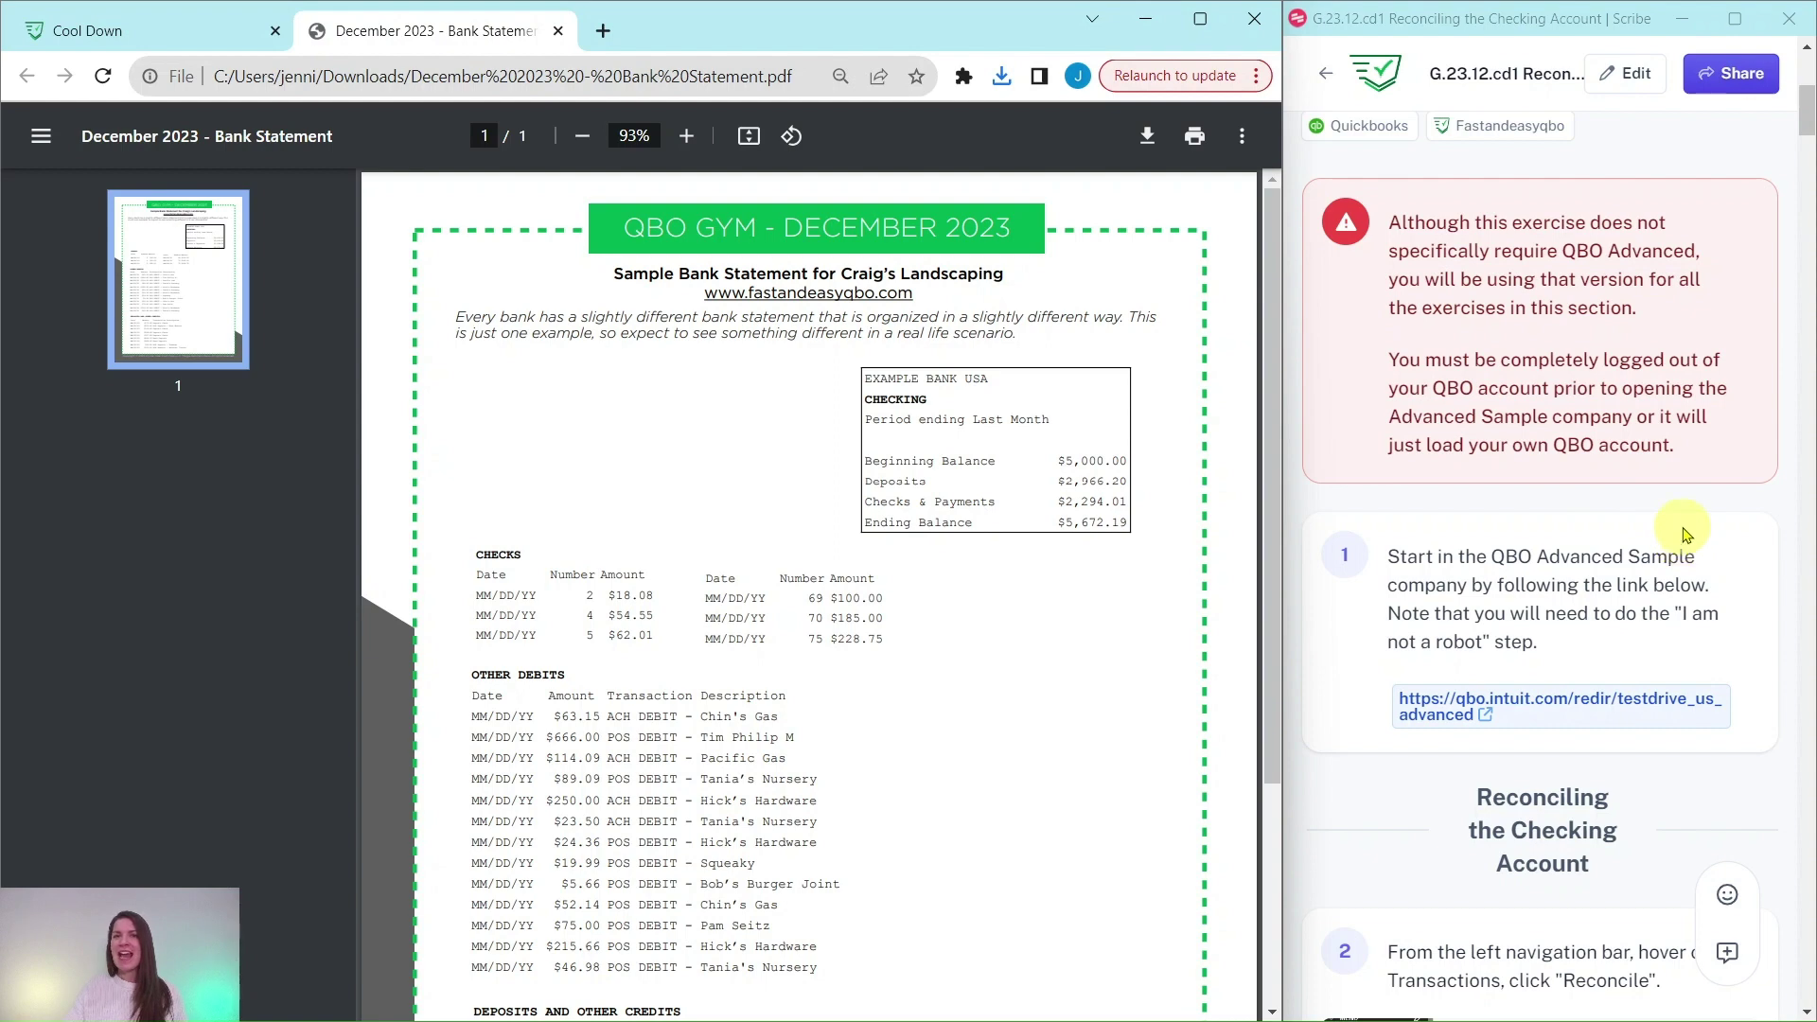
pyautogui.scroll(-1, 1640, 582)
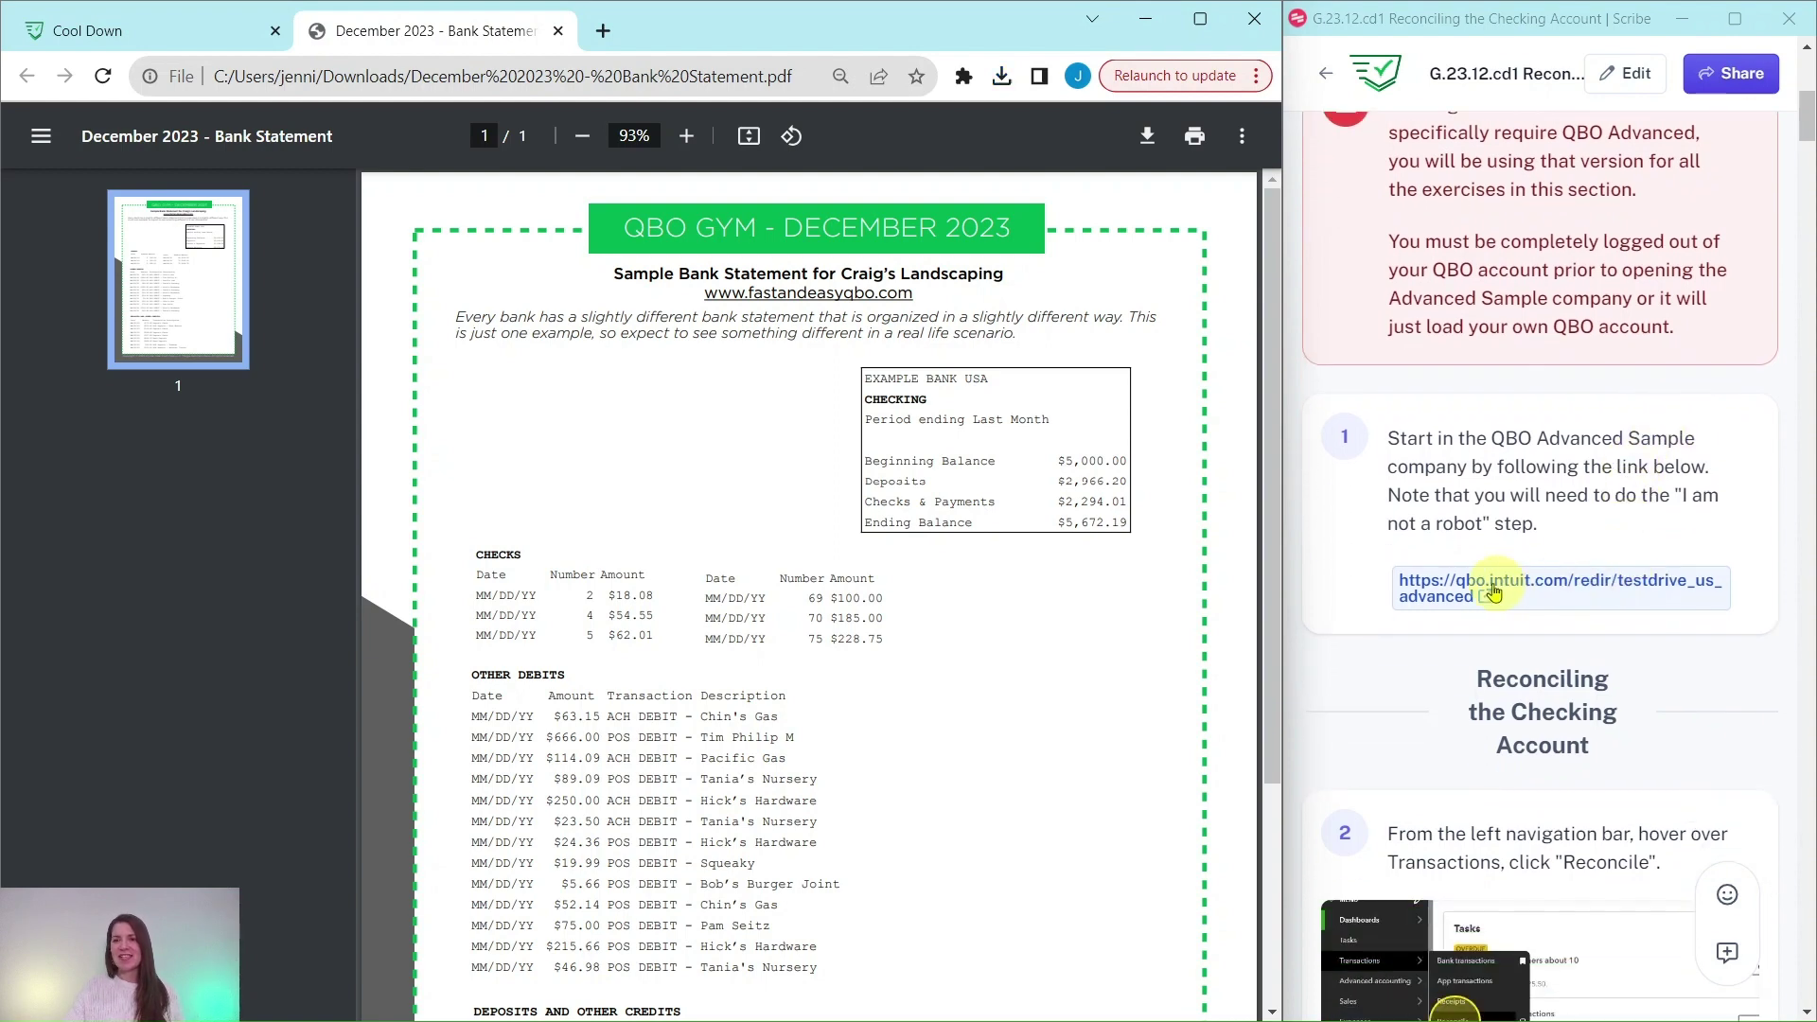
pyautogui.click(1540, 591)
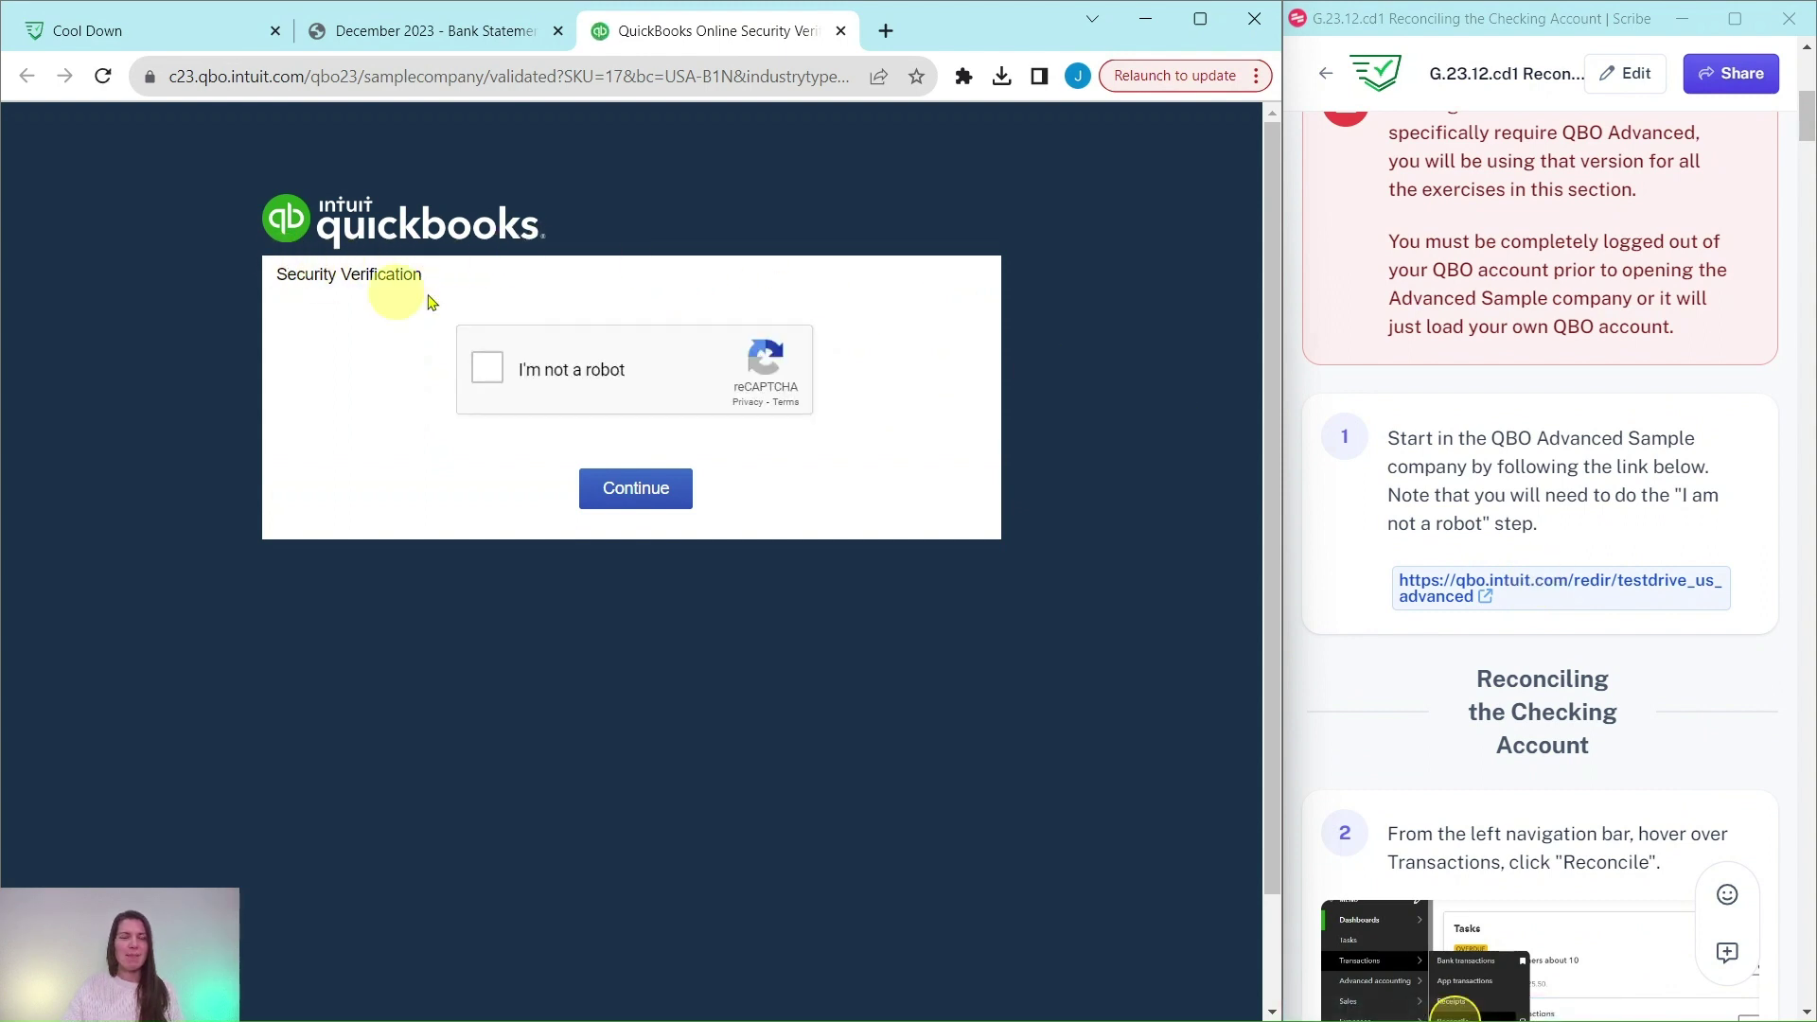
pyautogui.click(488, 373)
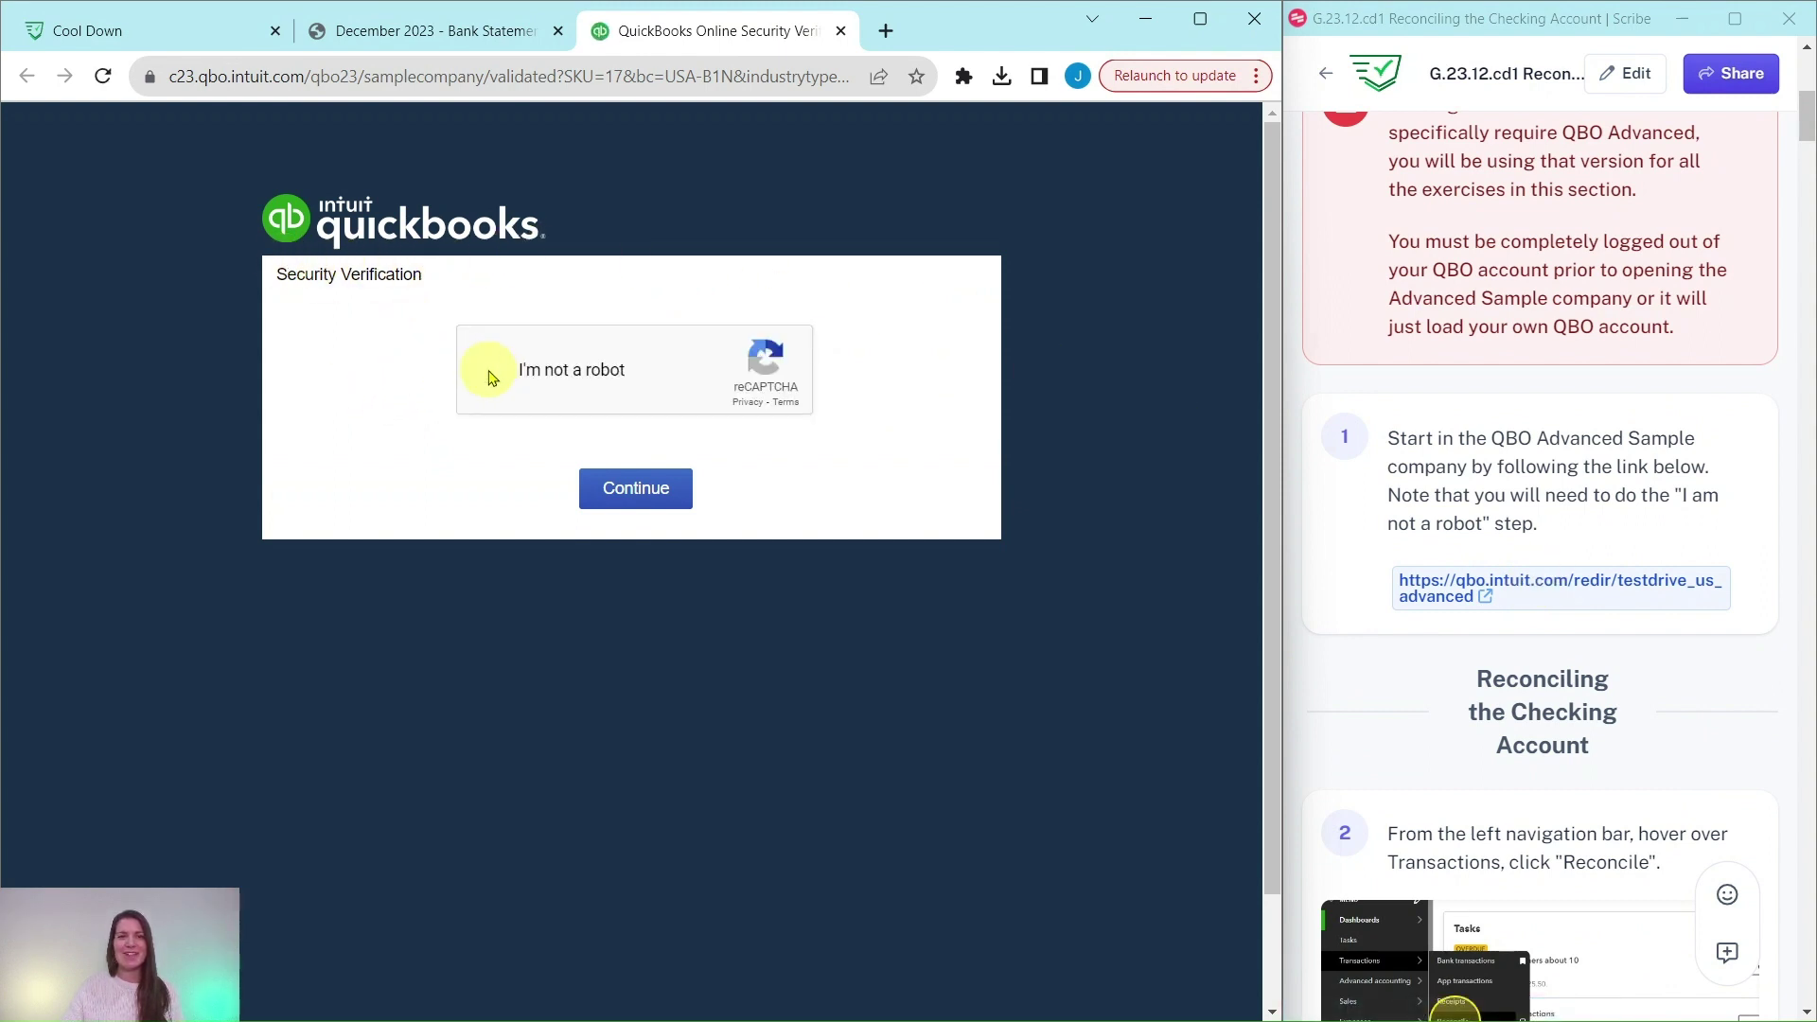
pyautogui.click(640, 499)
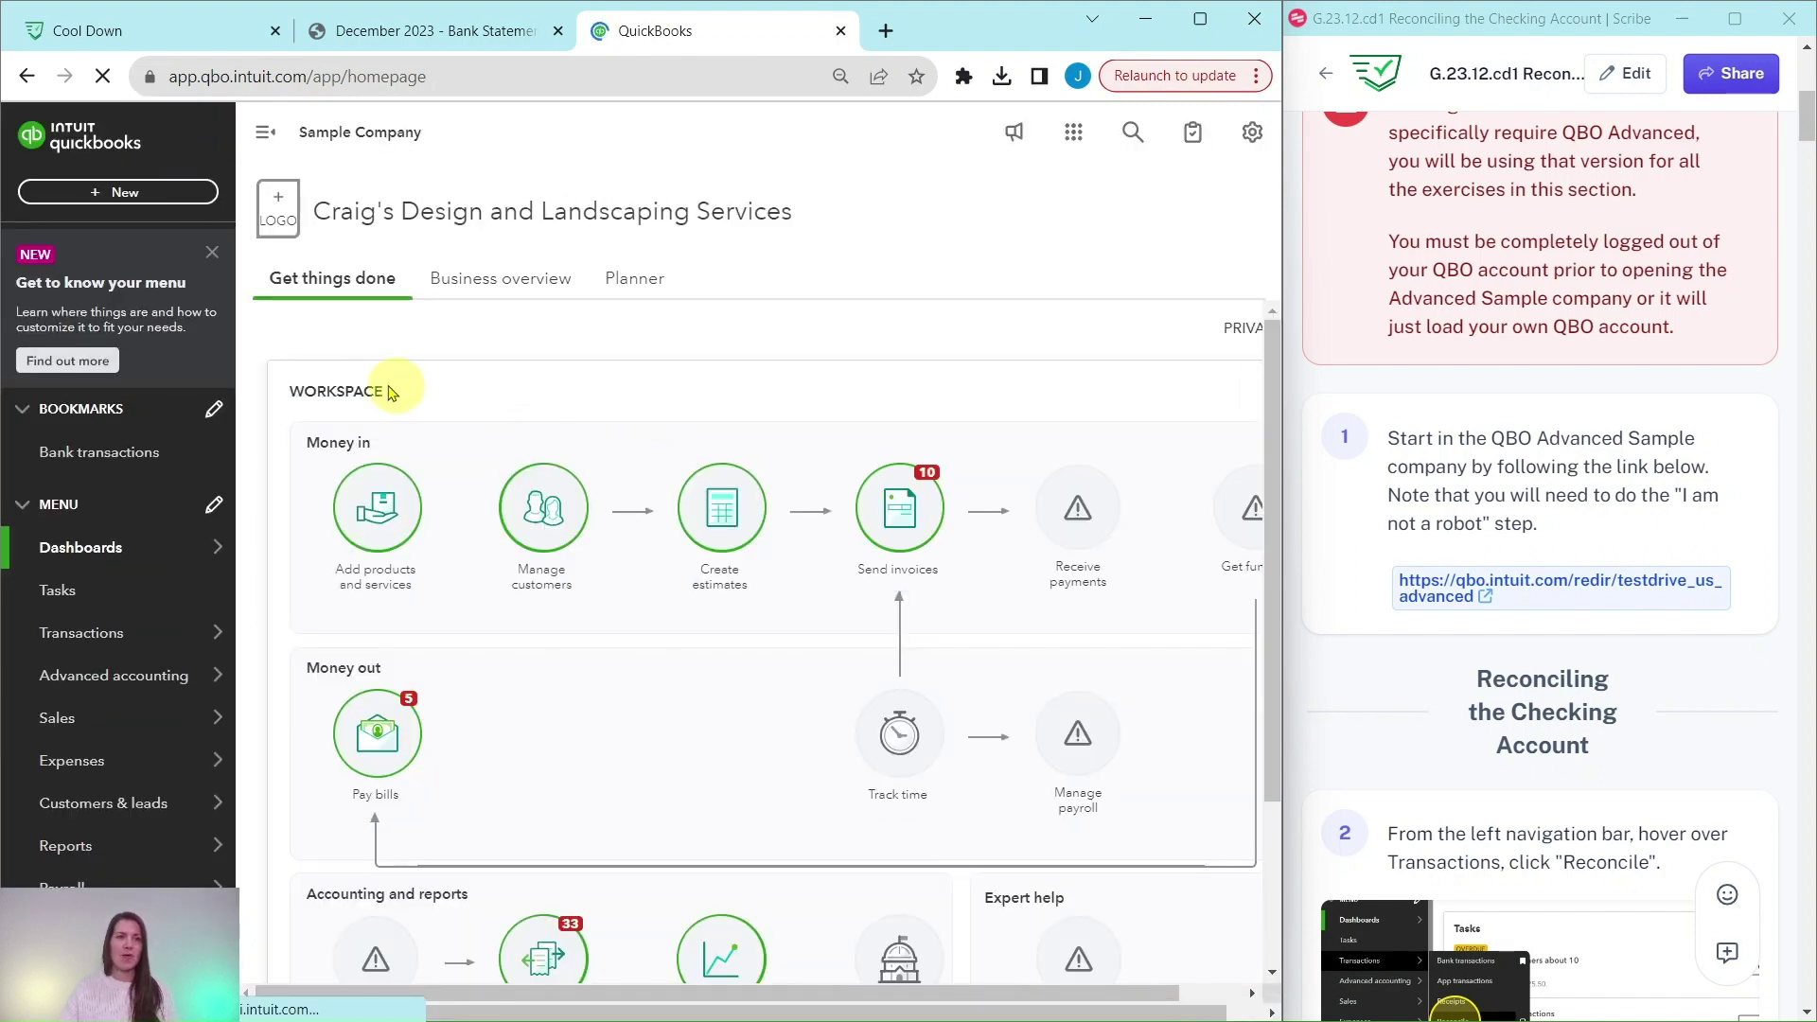
pyautogui.click(212, 251)
# Step: Go to Reconcile under Transactions and proceed through the introductory screens to the account reconciliation form
pyautogui.scroll(-5, 1558, 580)
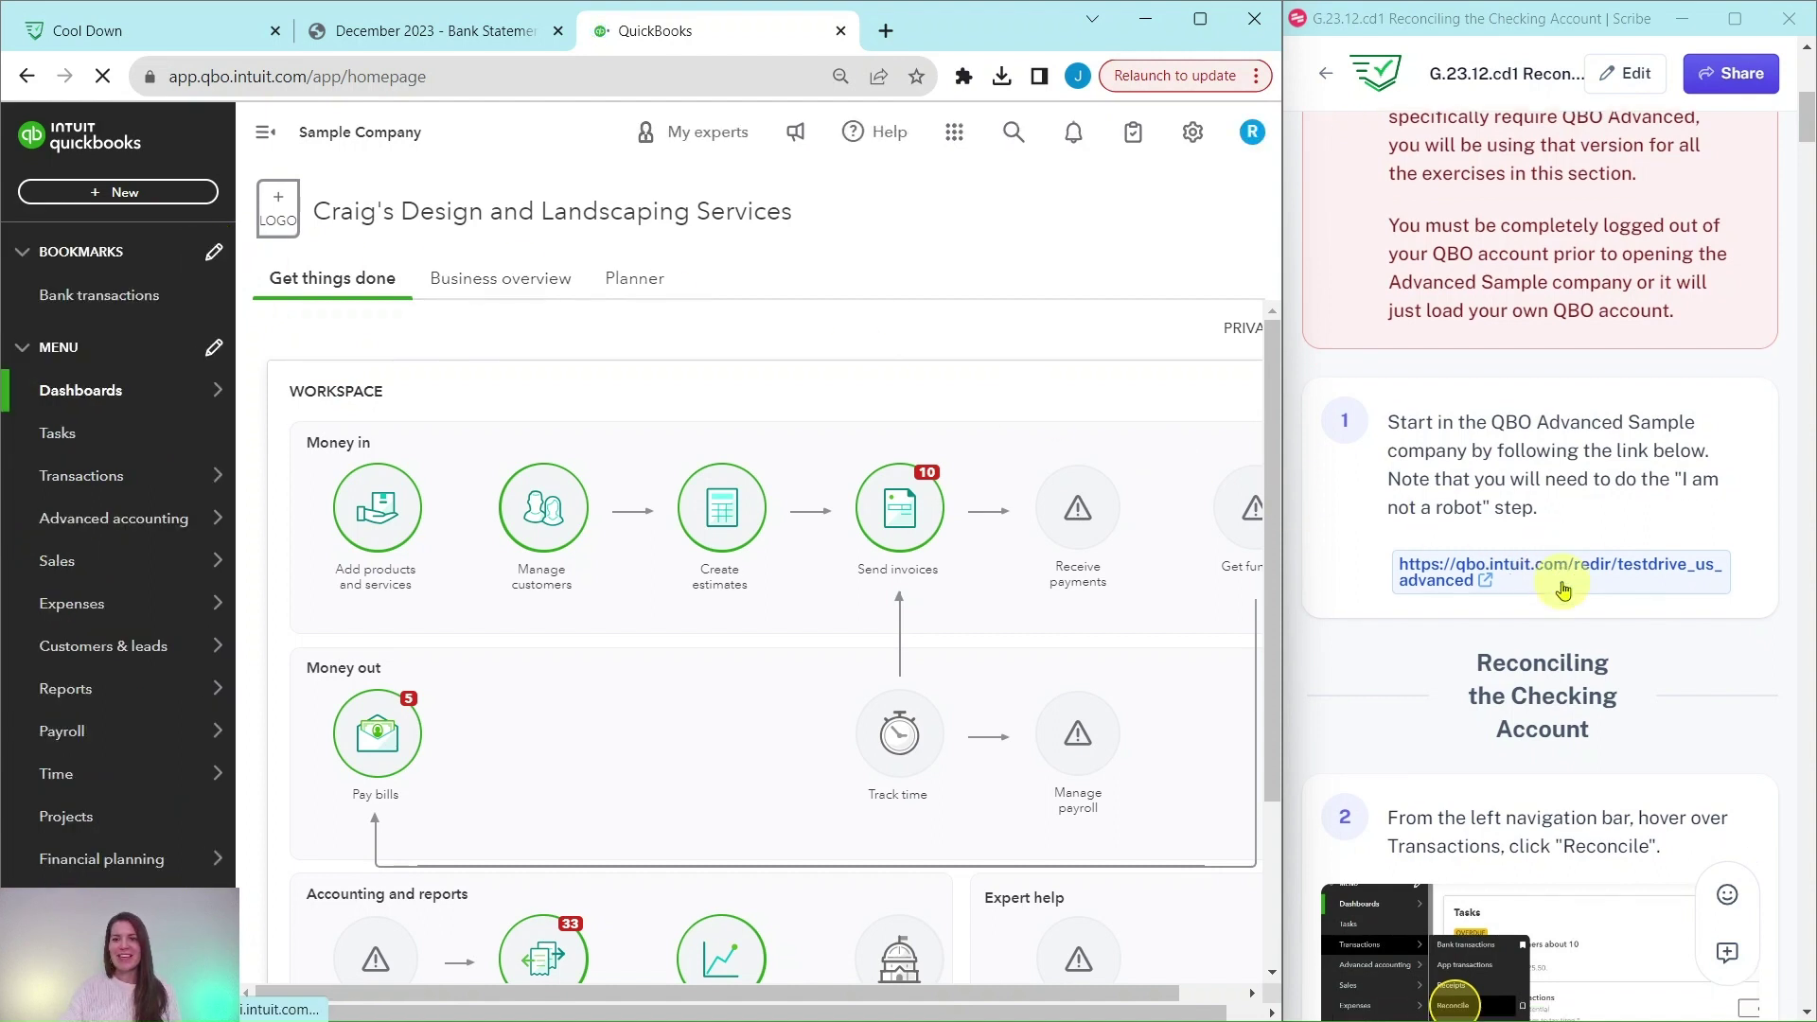
pyautogui.scroll(-1, 1560, 583)
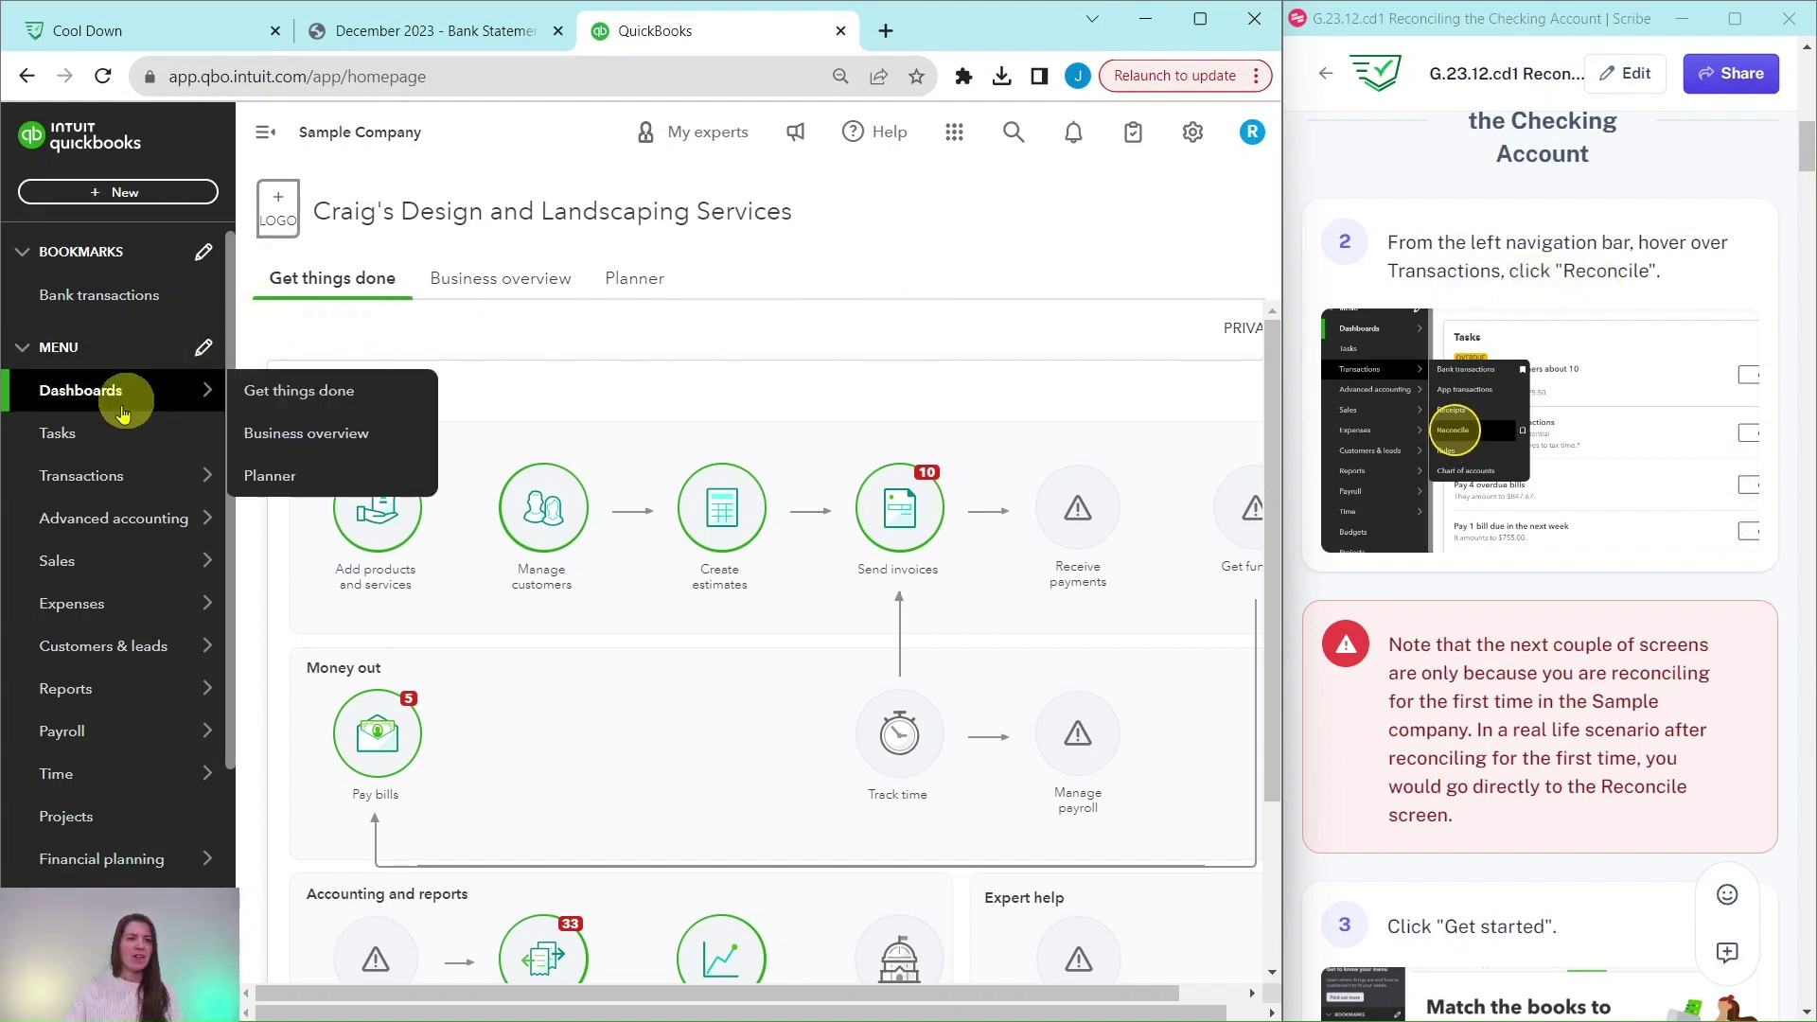
pyautogui.moveTo(68, 482)
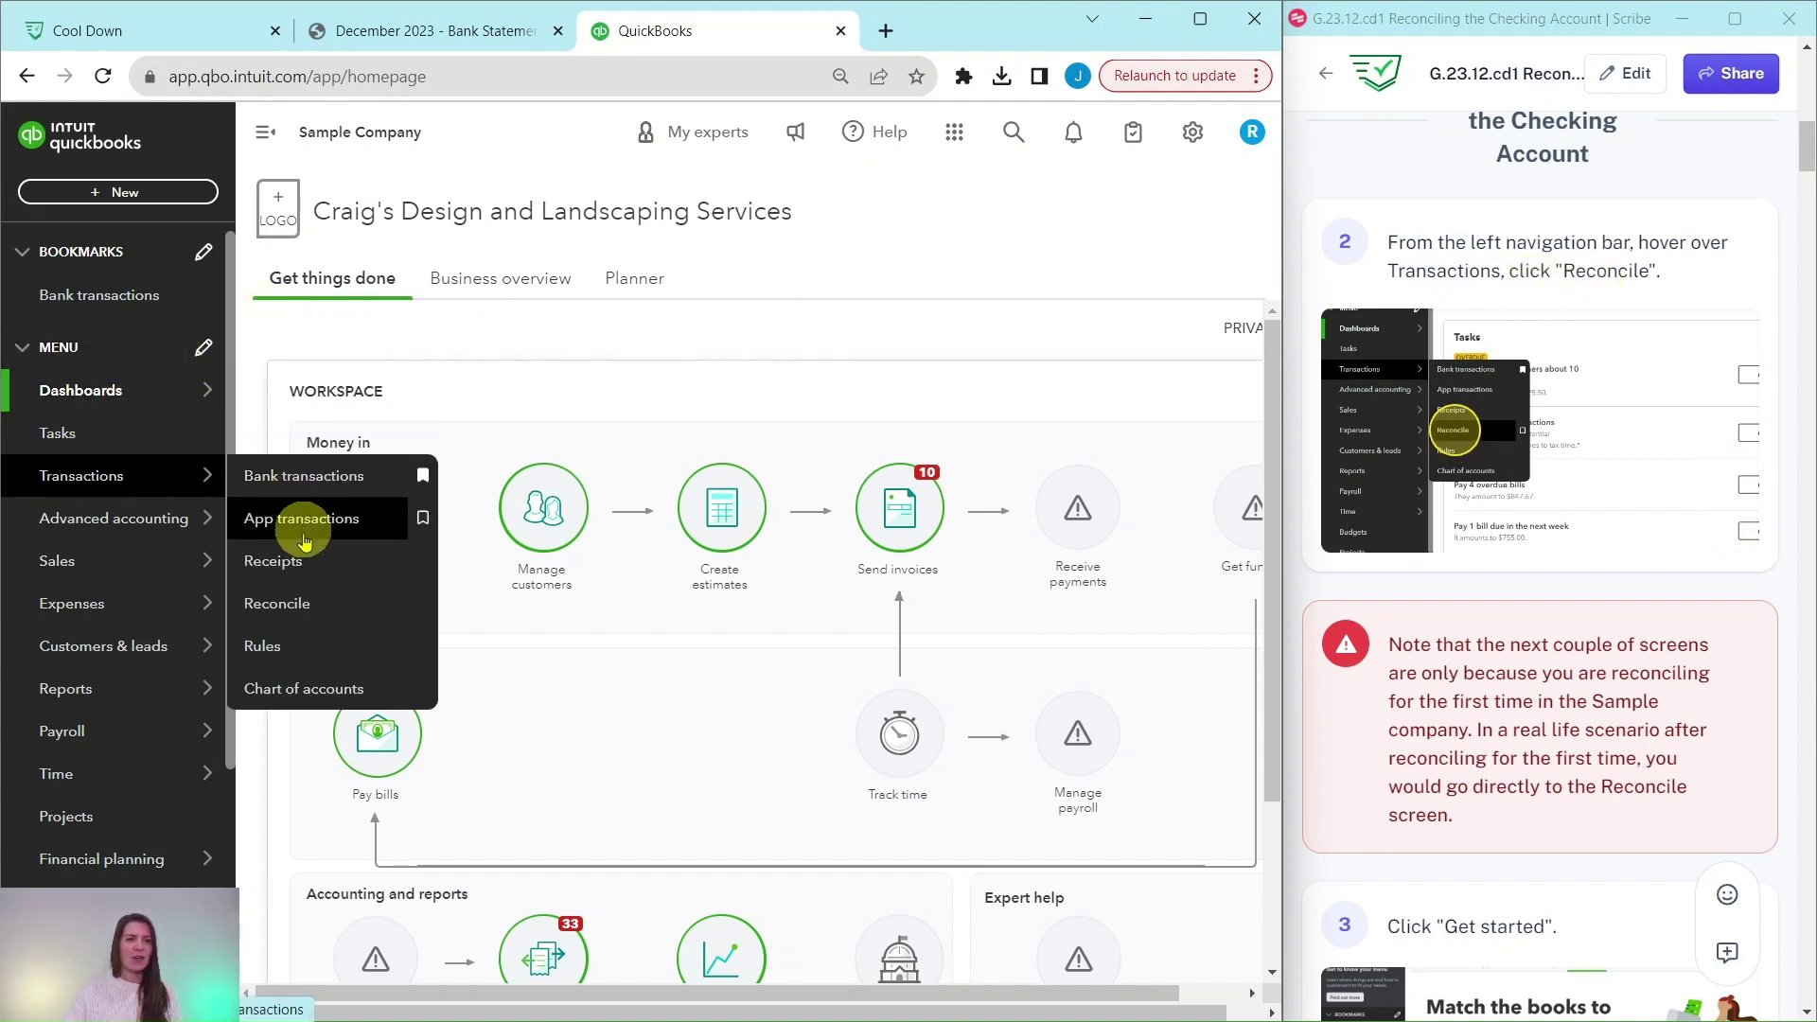
pyautogui.click(278, 606)
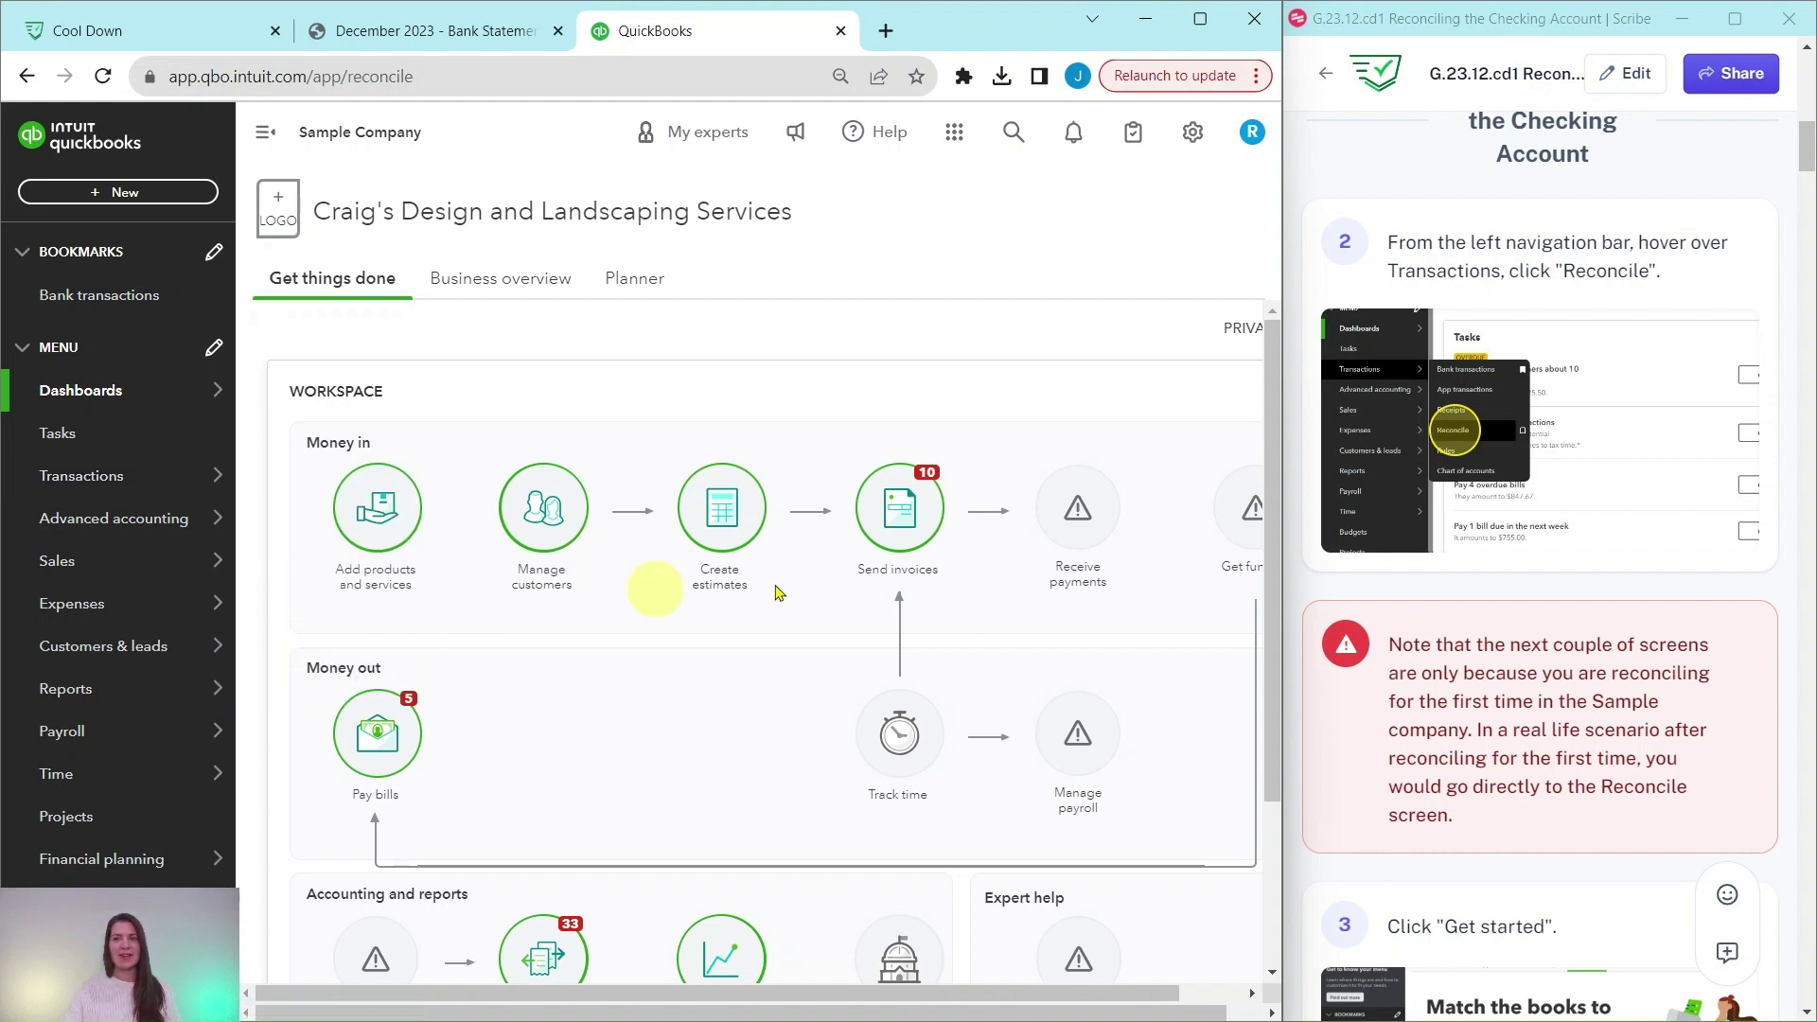
pyautogui.scroll(-3, 1566, 591)
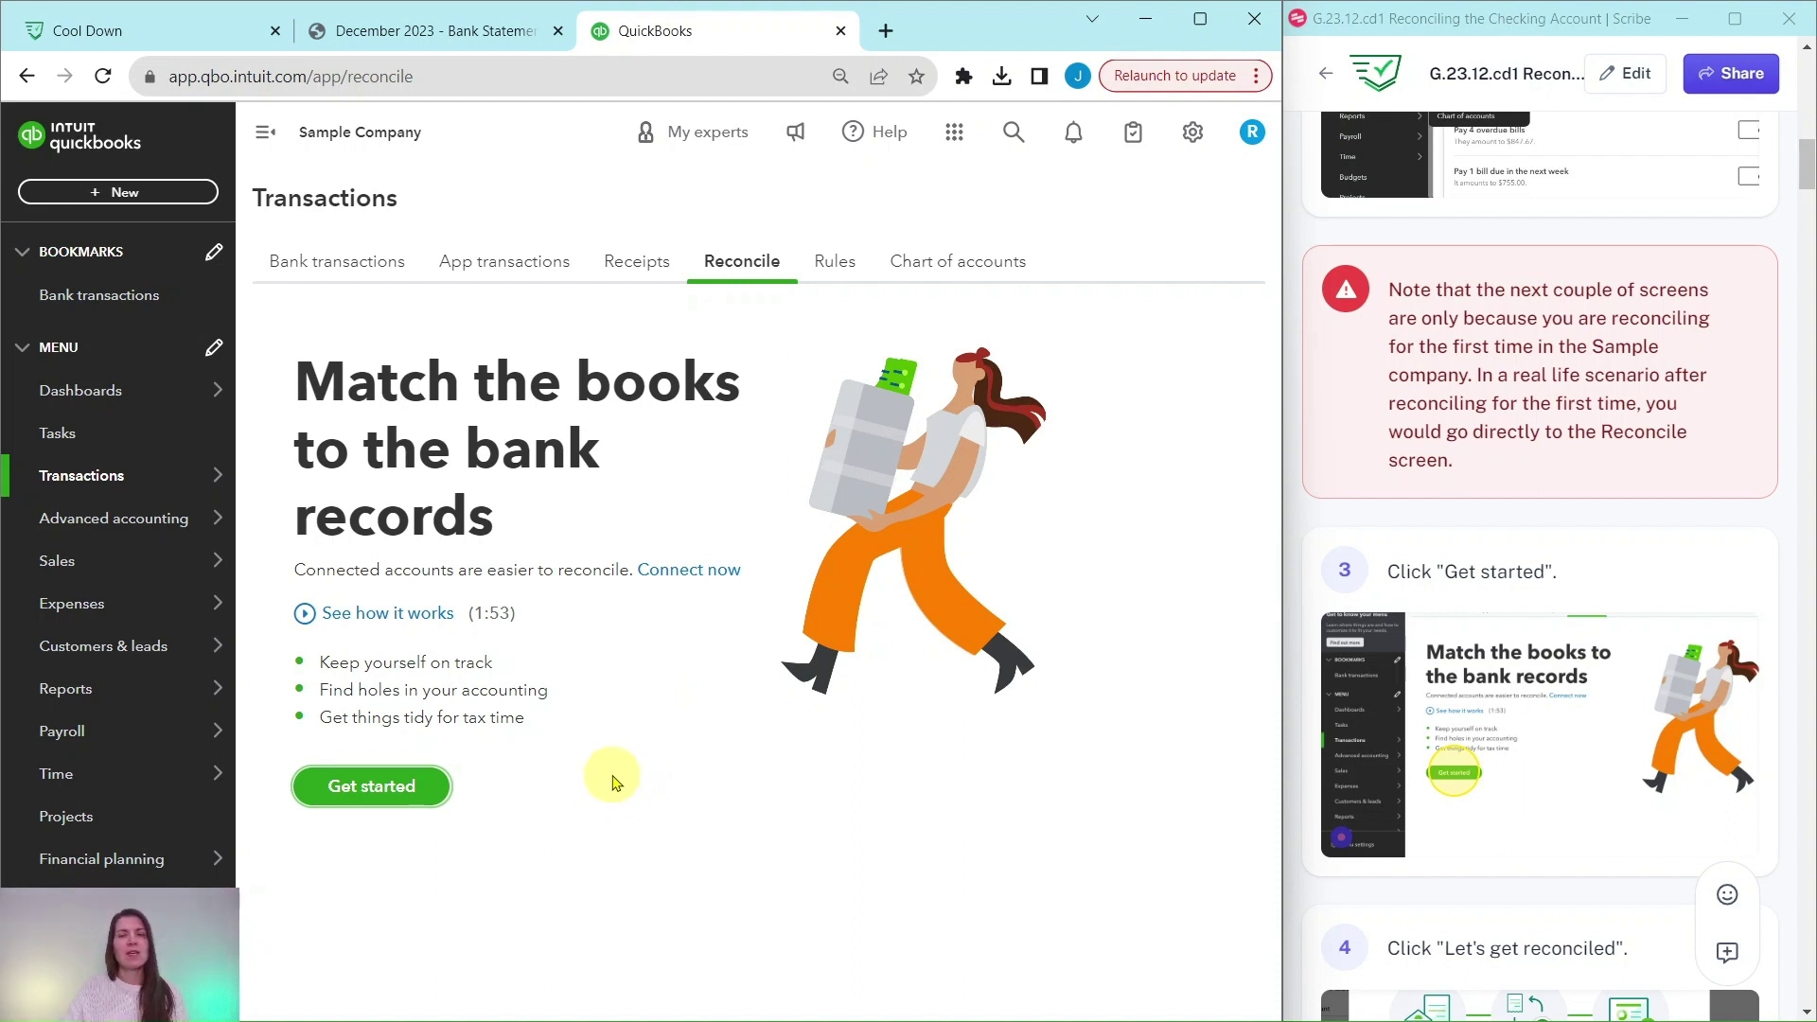
pyautogui.click(369, 800)
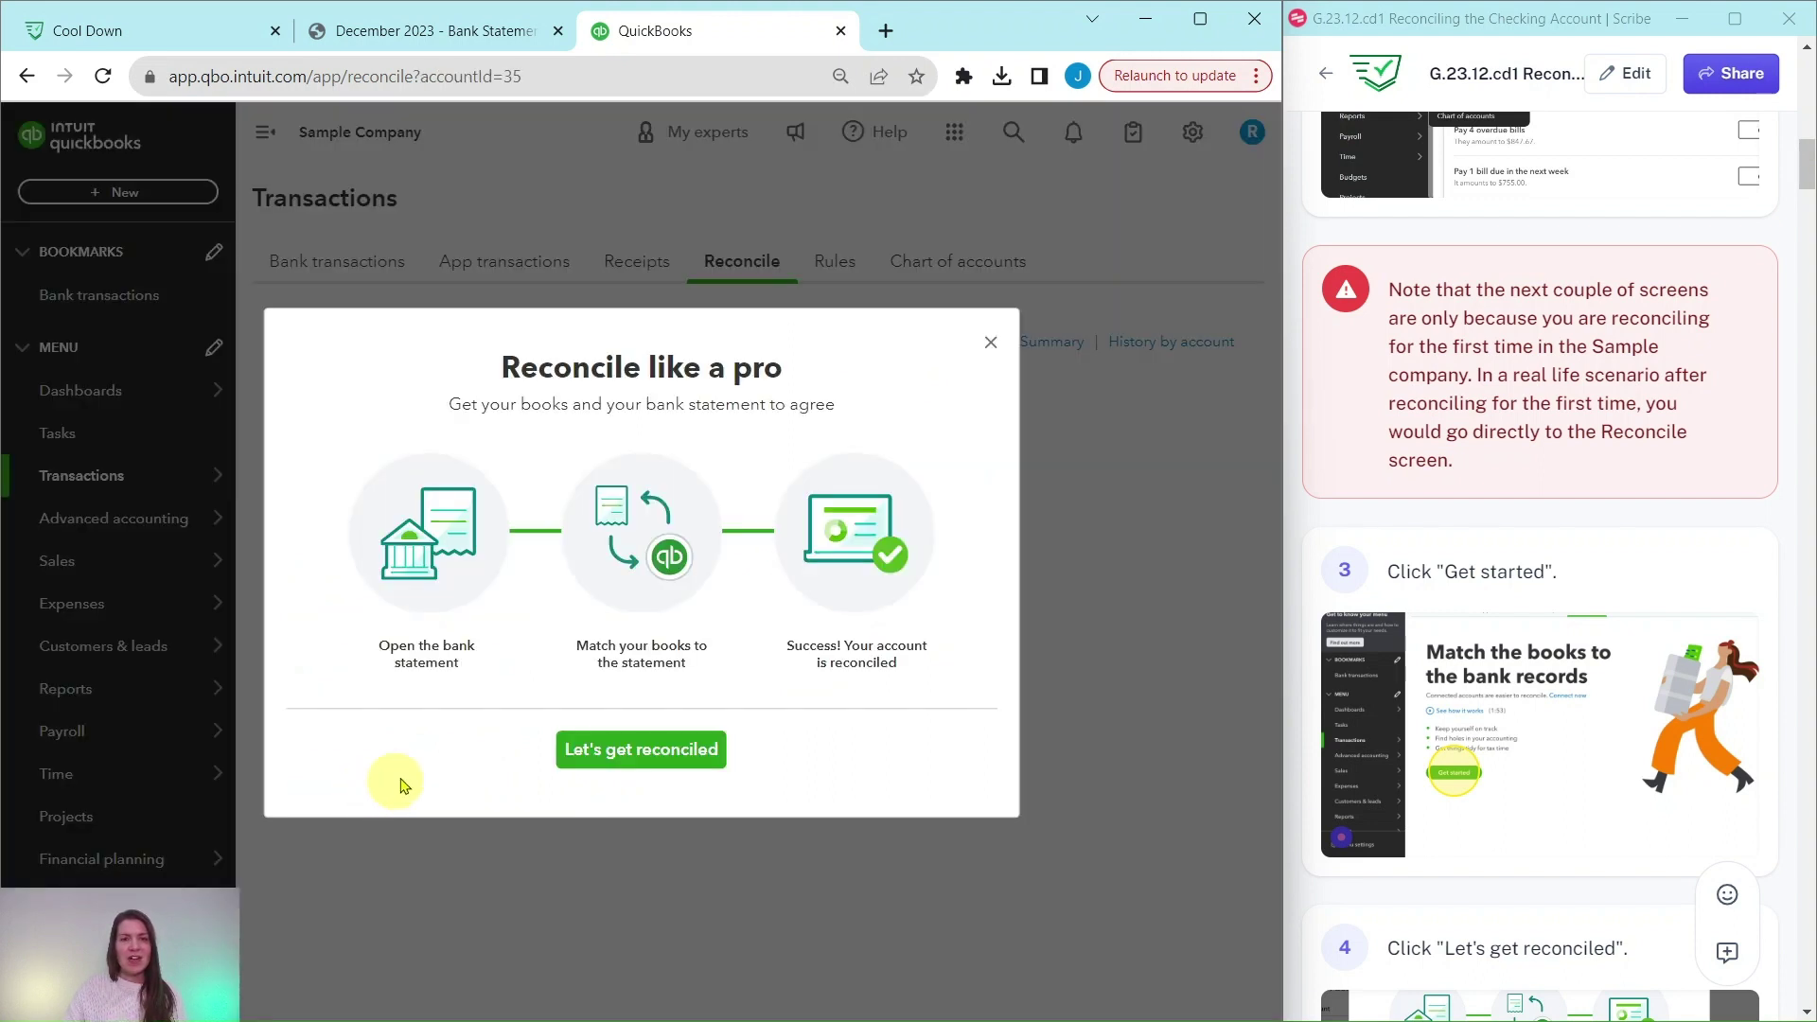
pyautogui.click(633, 752)
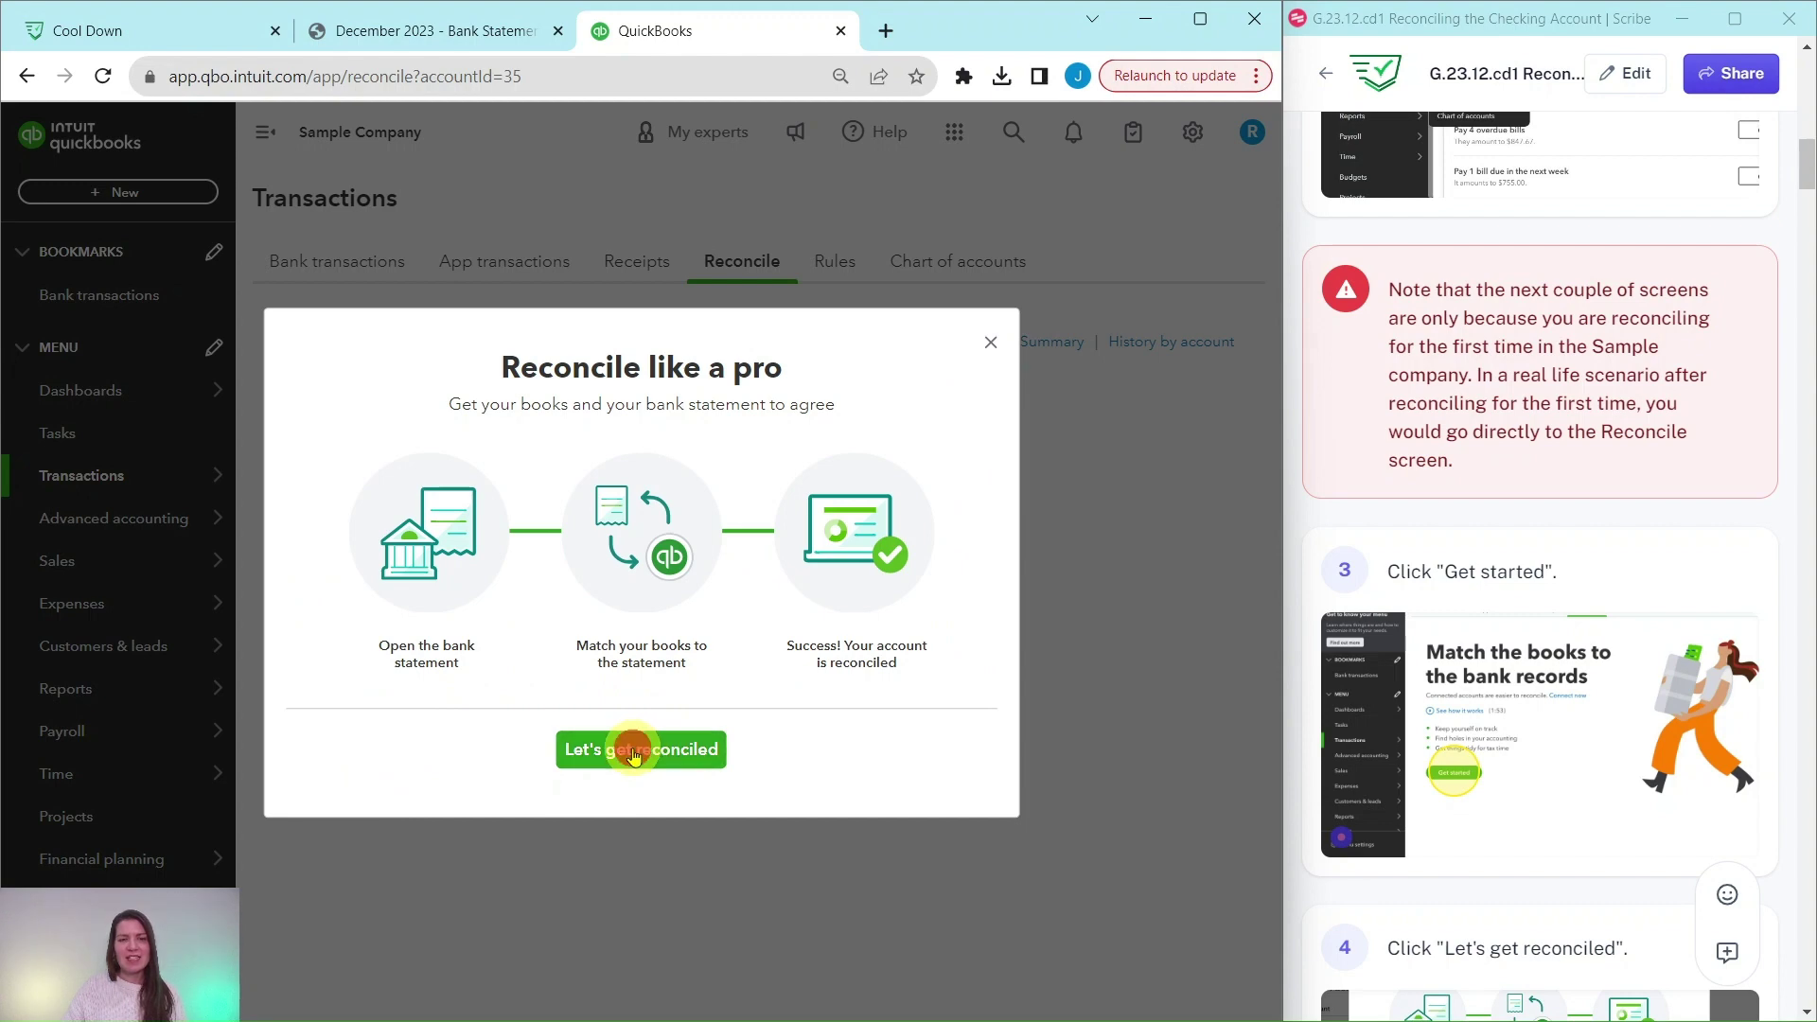
# Step: Look up the ending balance on the bank statement and enter 5672.19 as the Checking account's ending balance
pyautogui.scroll(-5, 1557, 738)
pyautogui.scroll(-5, 1557, 653)
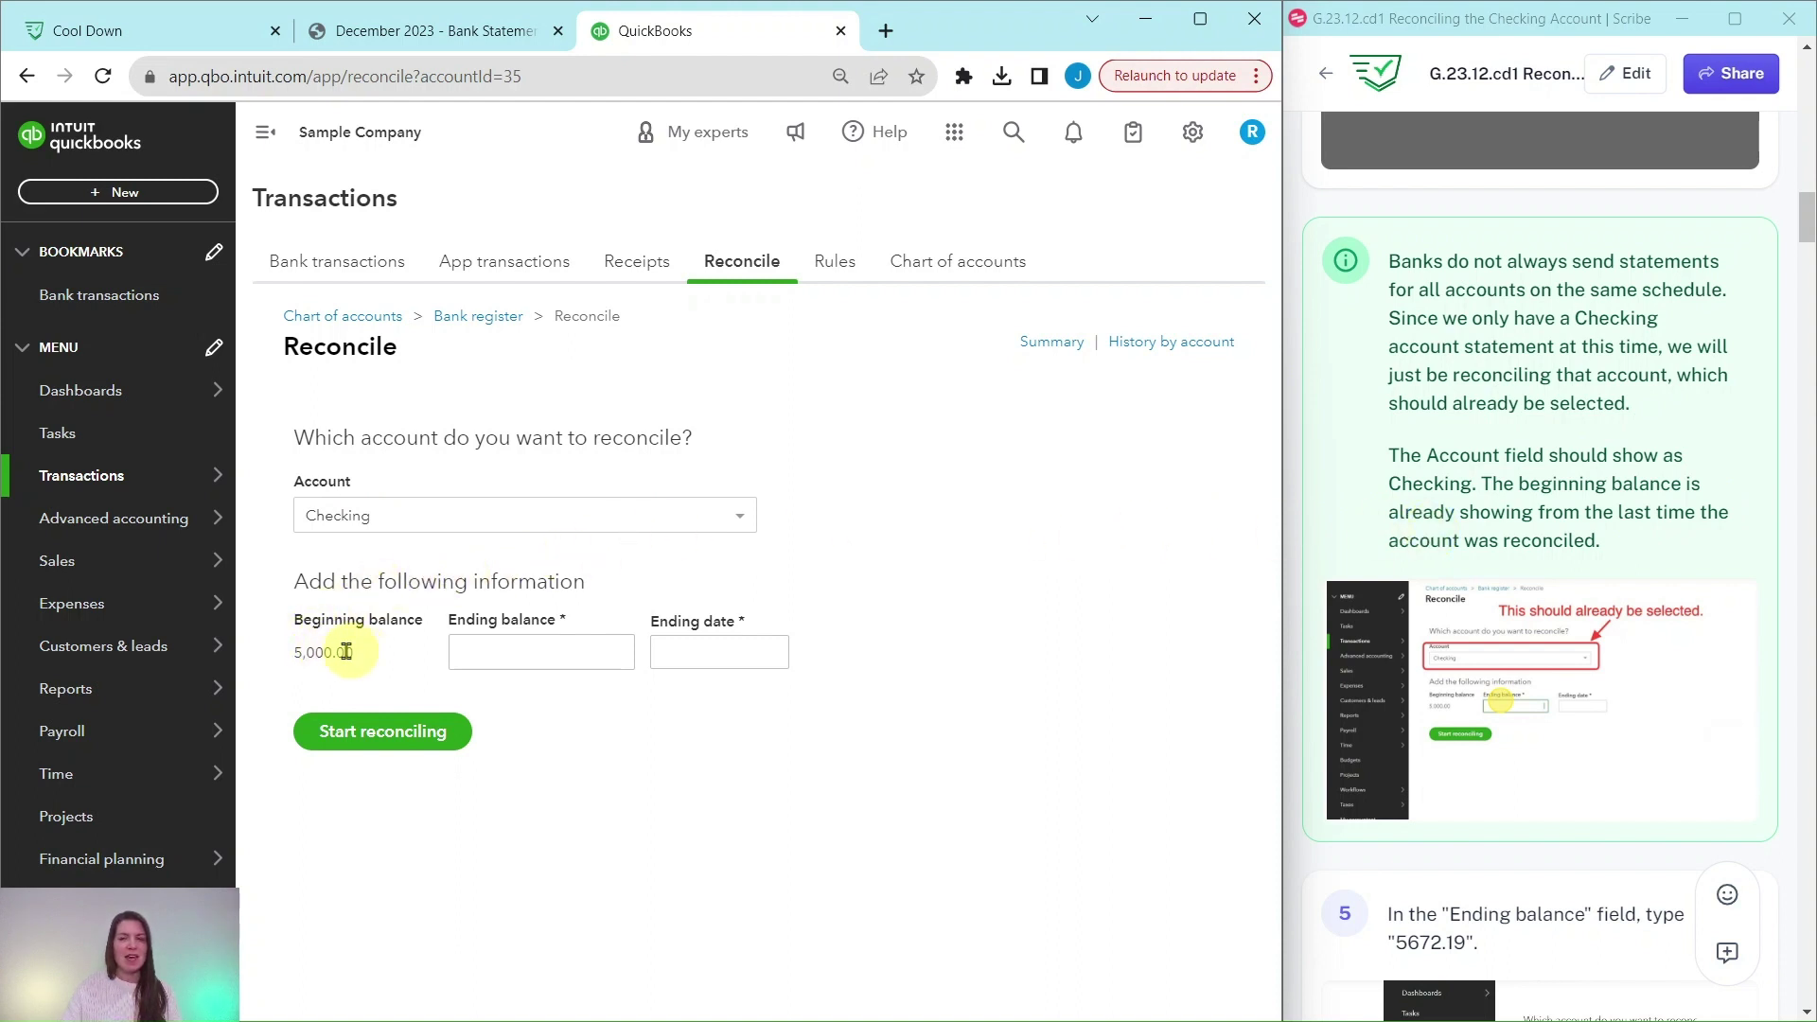
pyautogui.scroll(-8, 1520, 560)
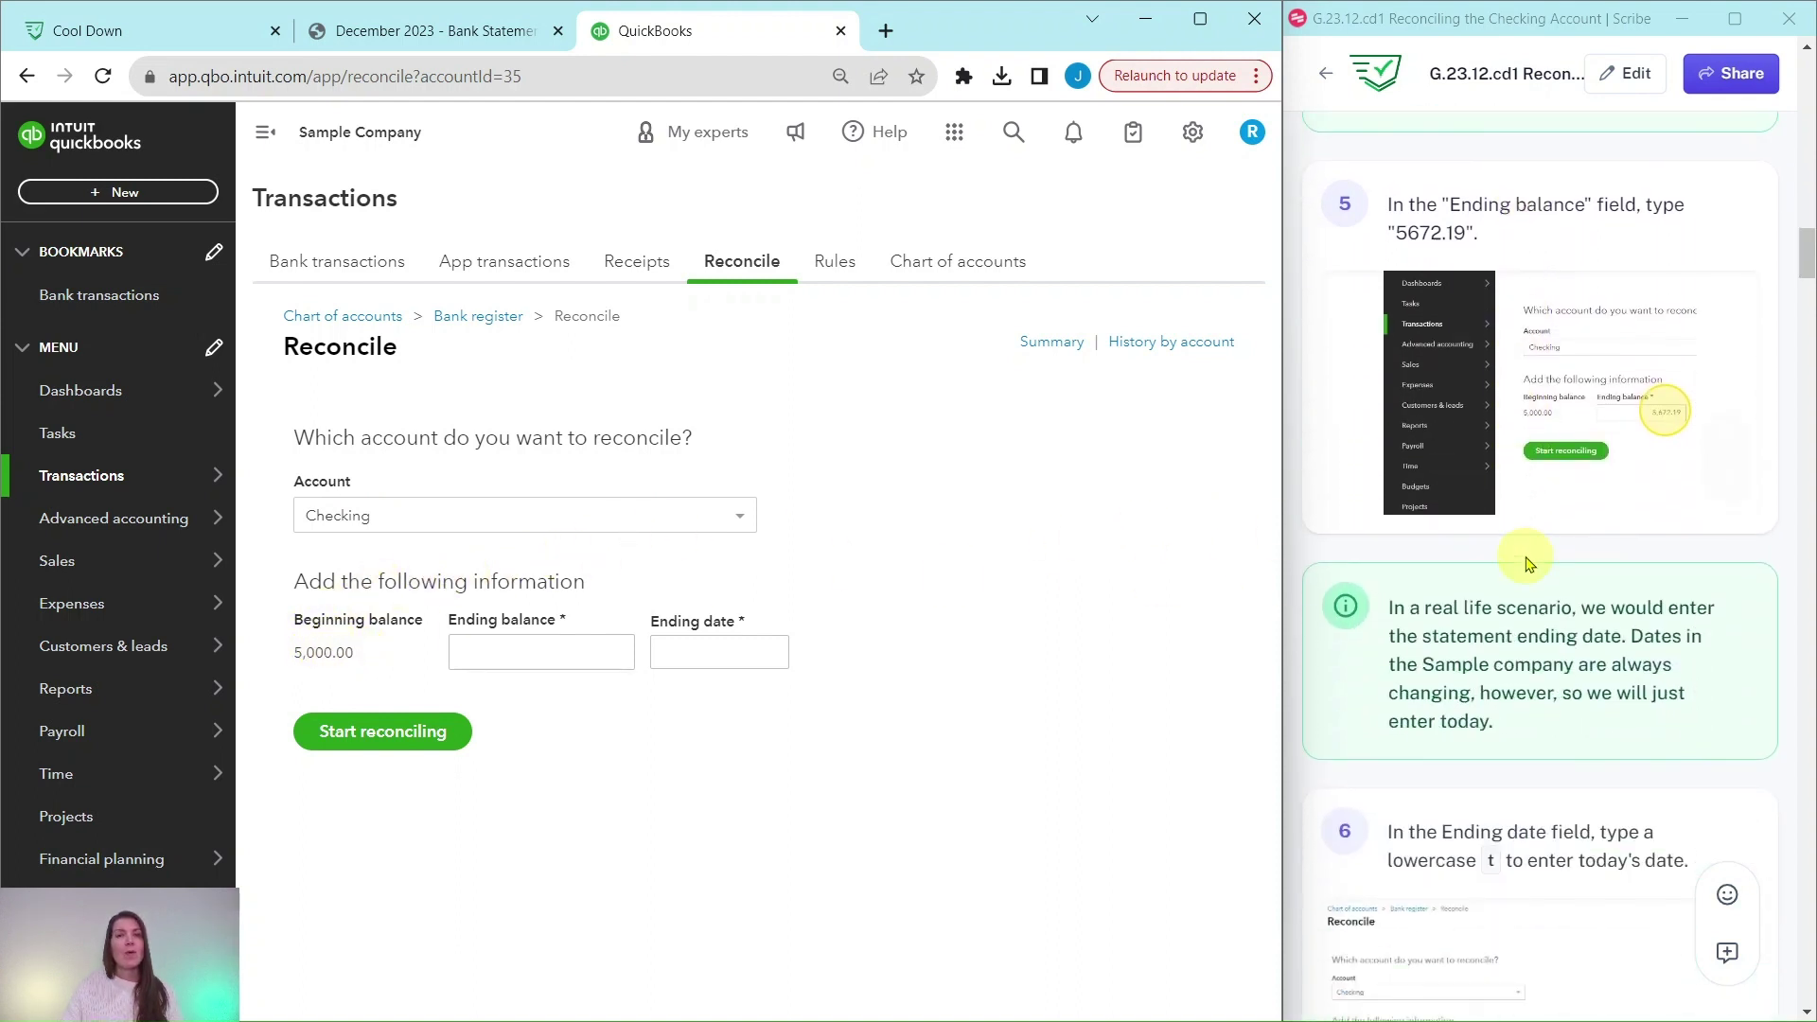
pyautogui.click(468, 649)
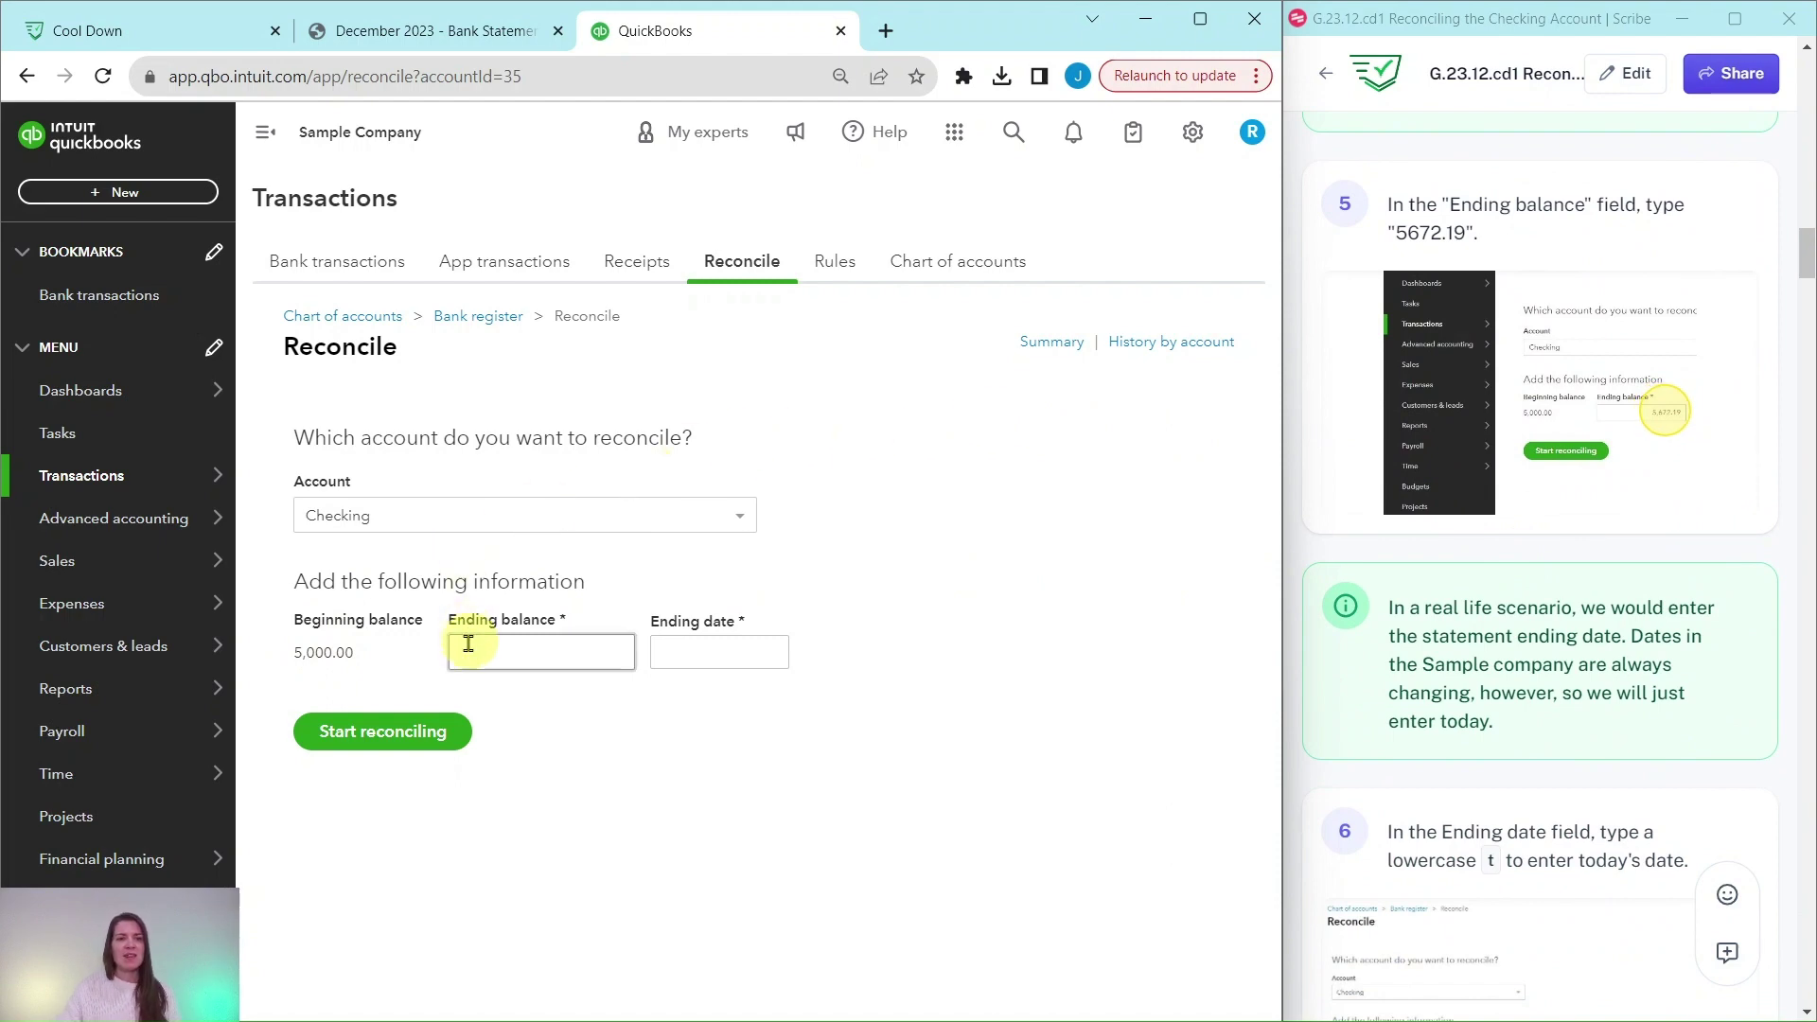
pyautogui.click(427, 32)
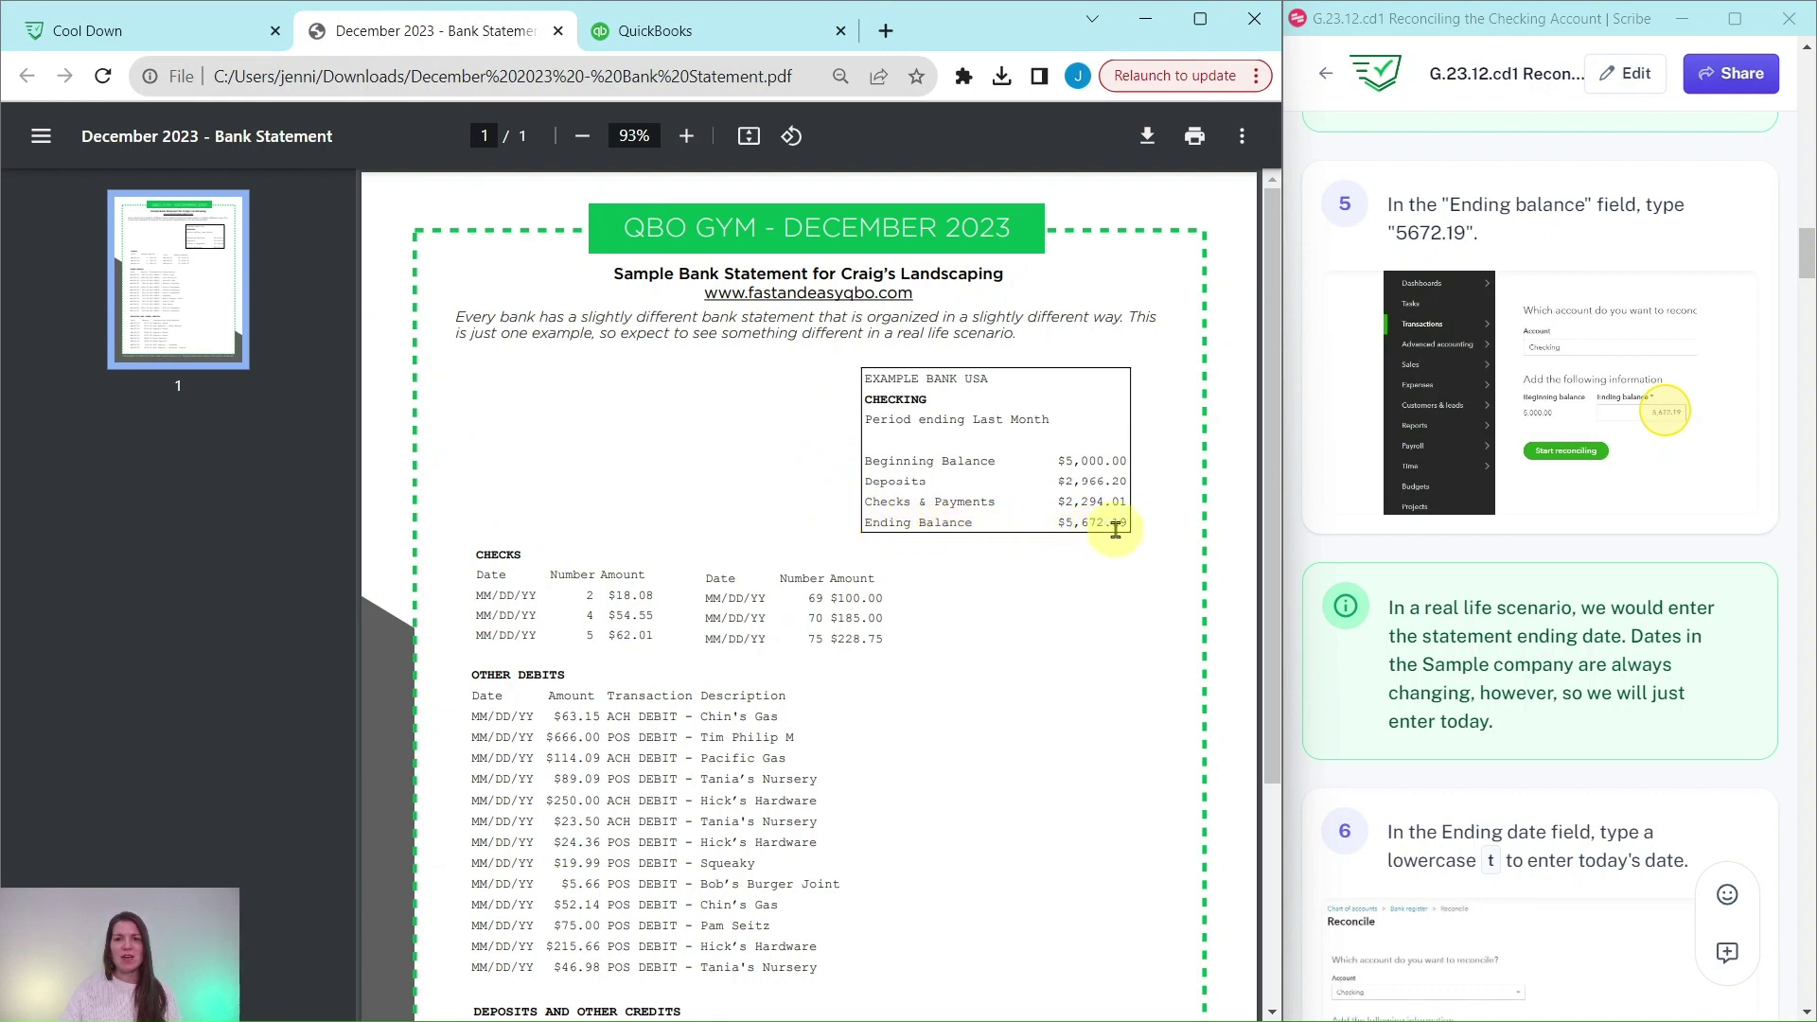
pyautogui.click(688, 32)
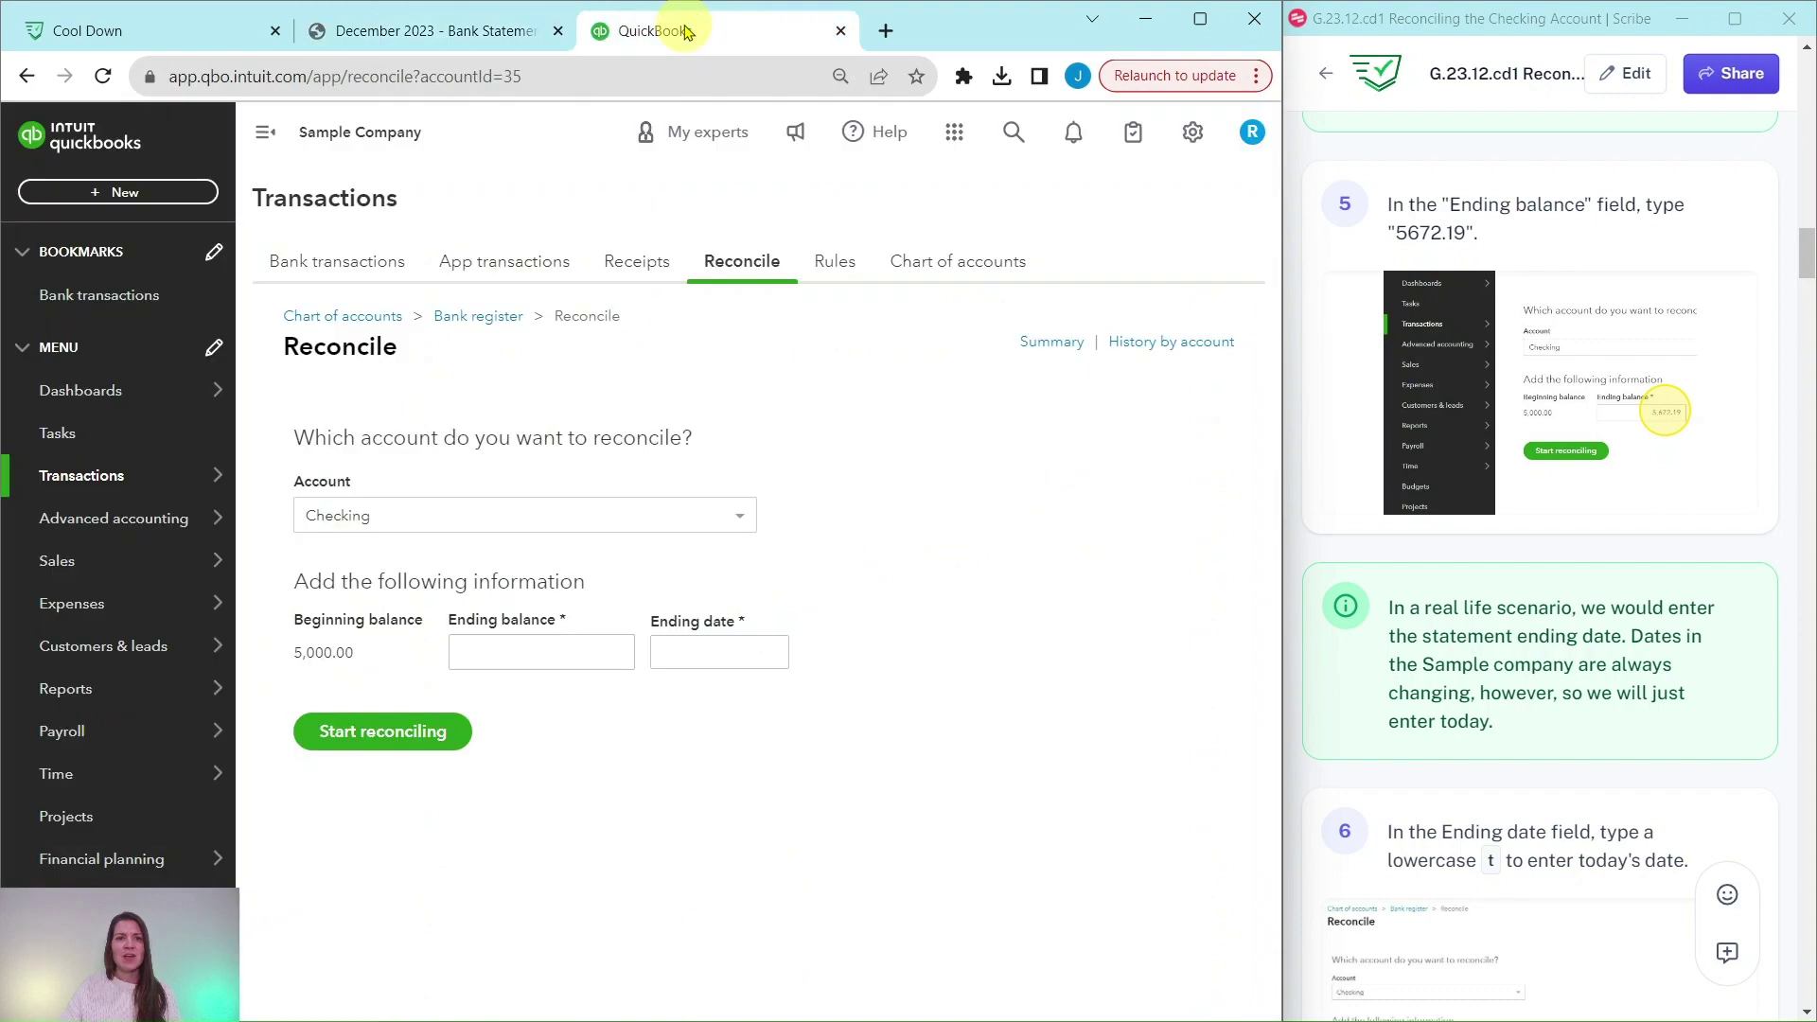
pyautogui.click(603, 646)
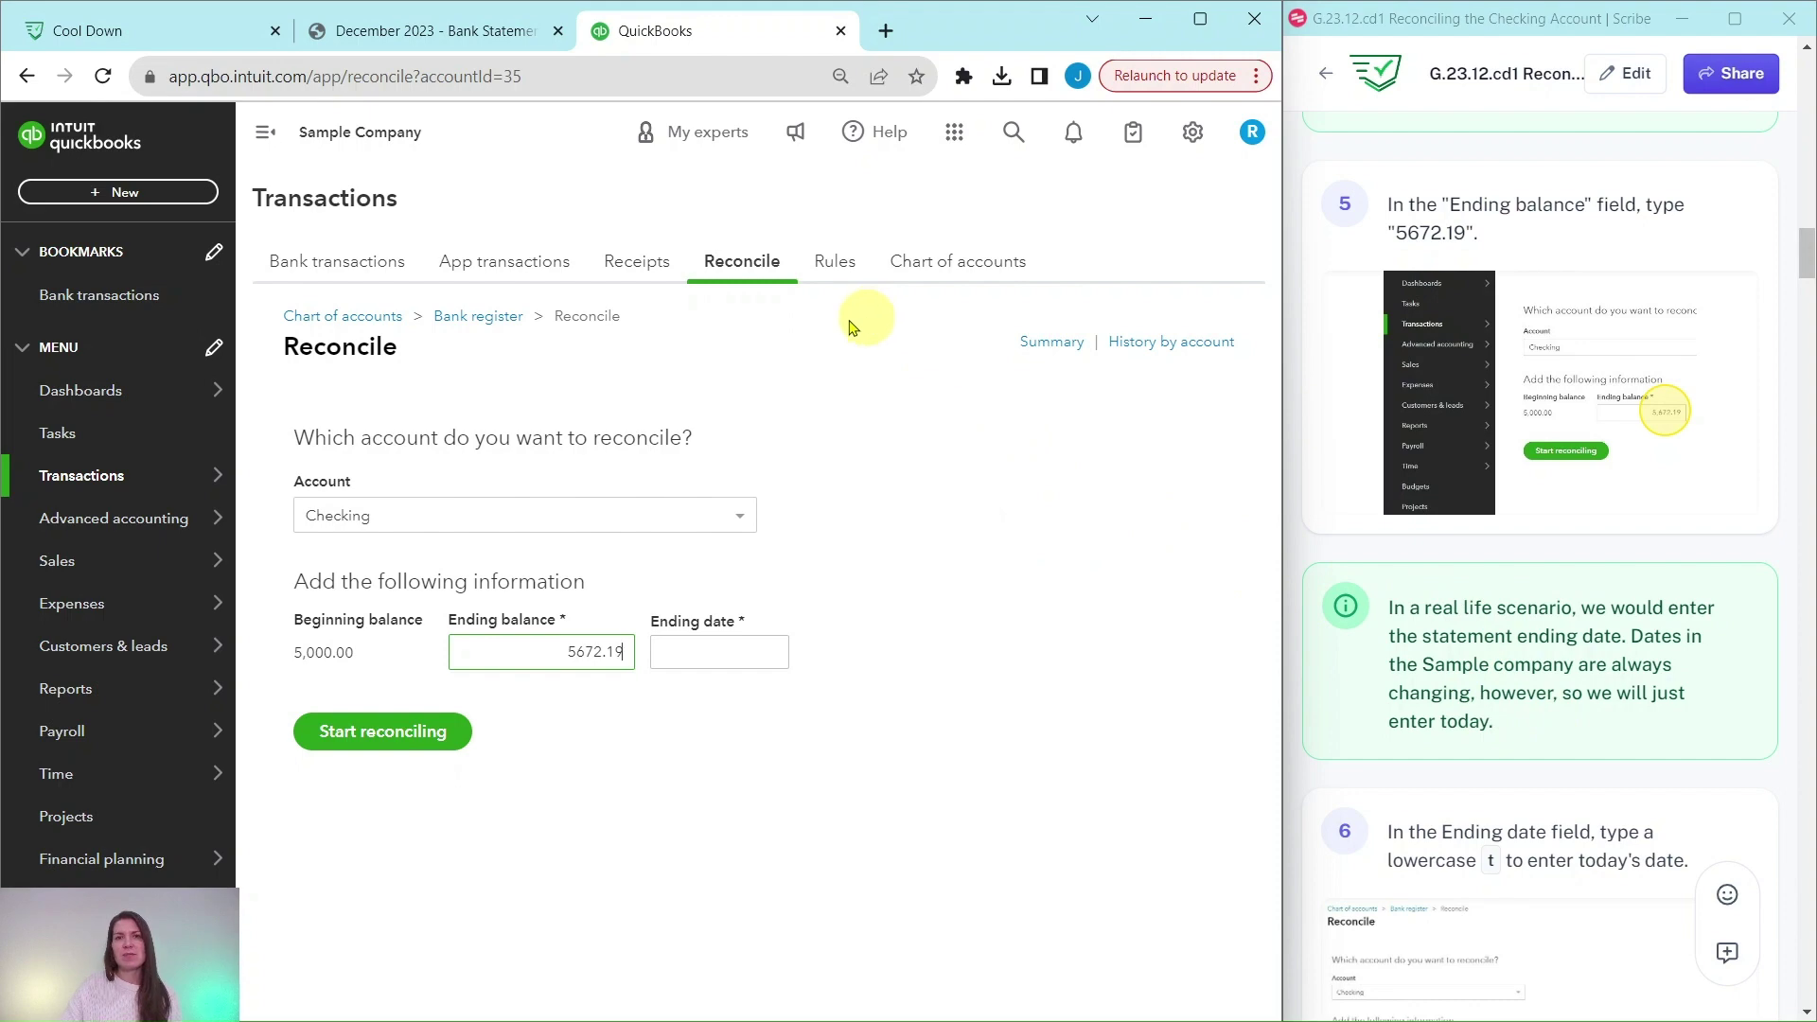
# Step: Check the period on the bank statement and set the reconciliation's ending date to today, 12/12/2023
pyautogui.click(445, 41)
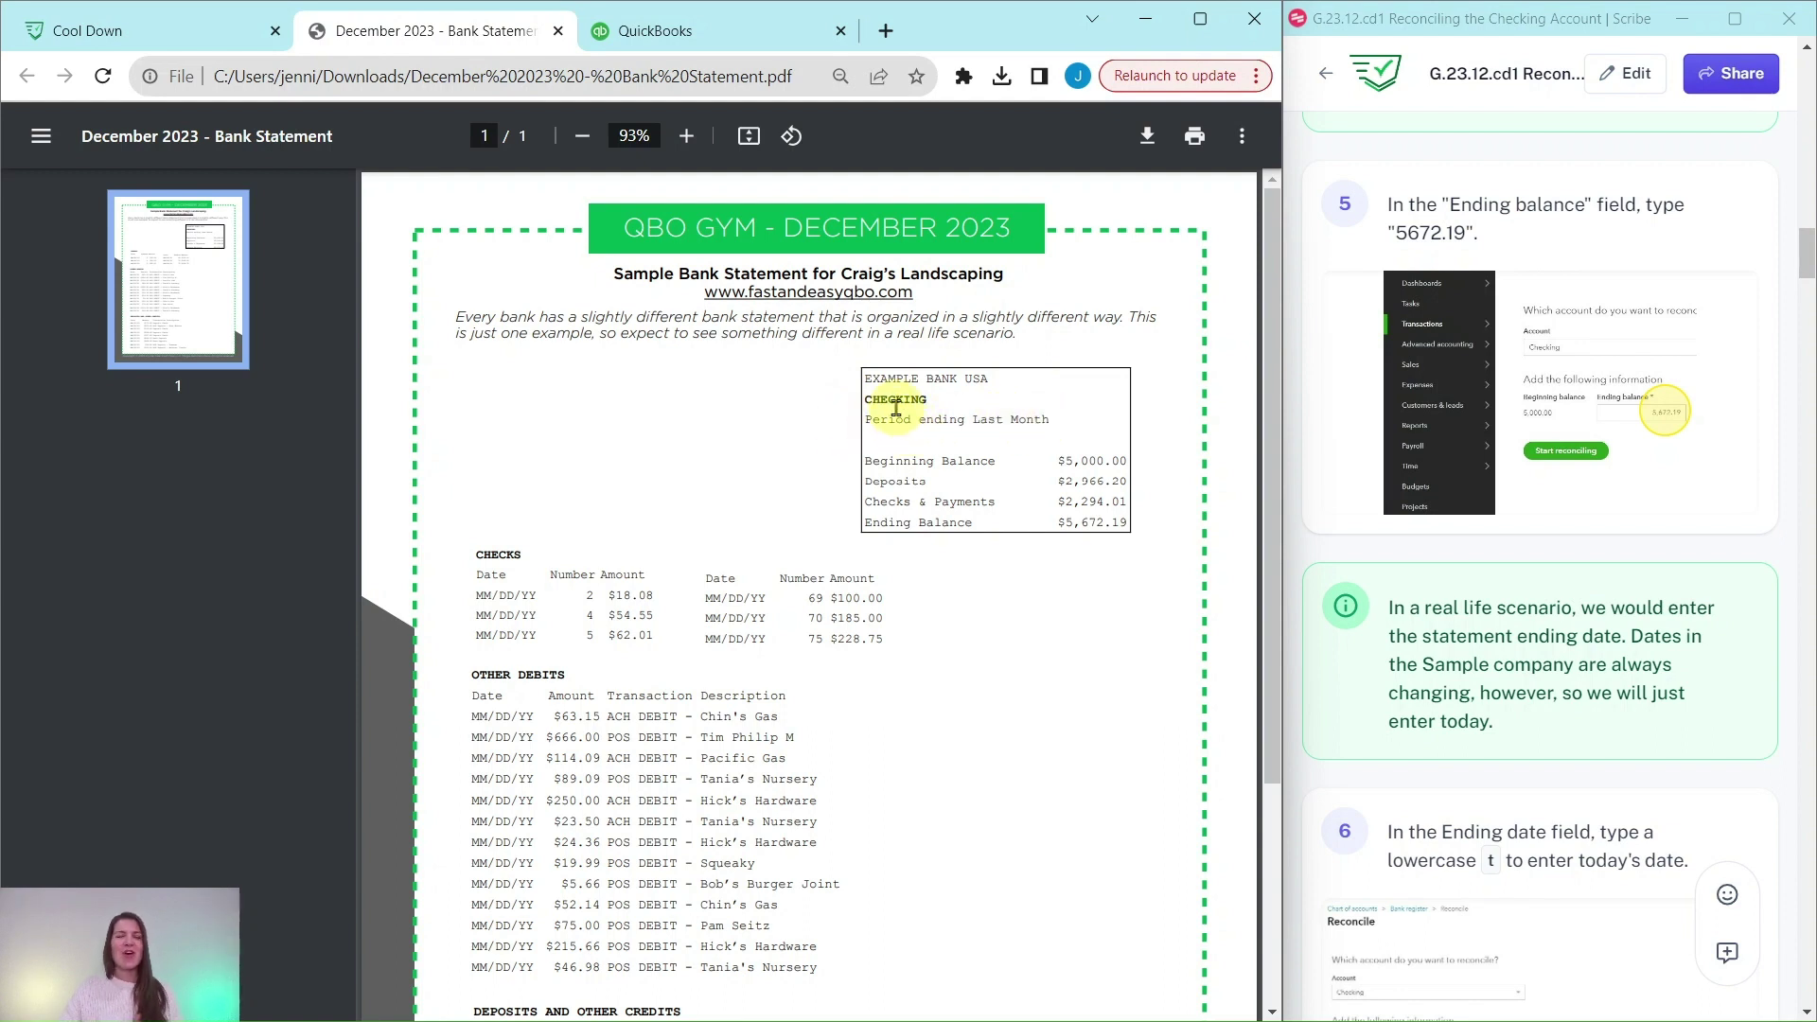
pyautogui.click(717, 38)
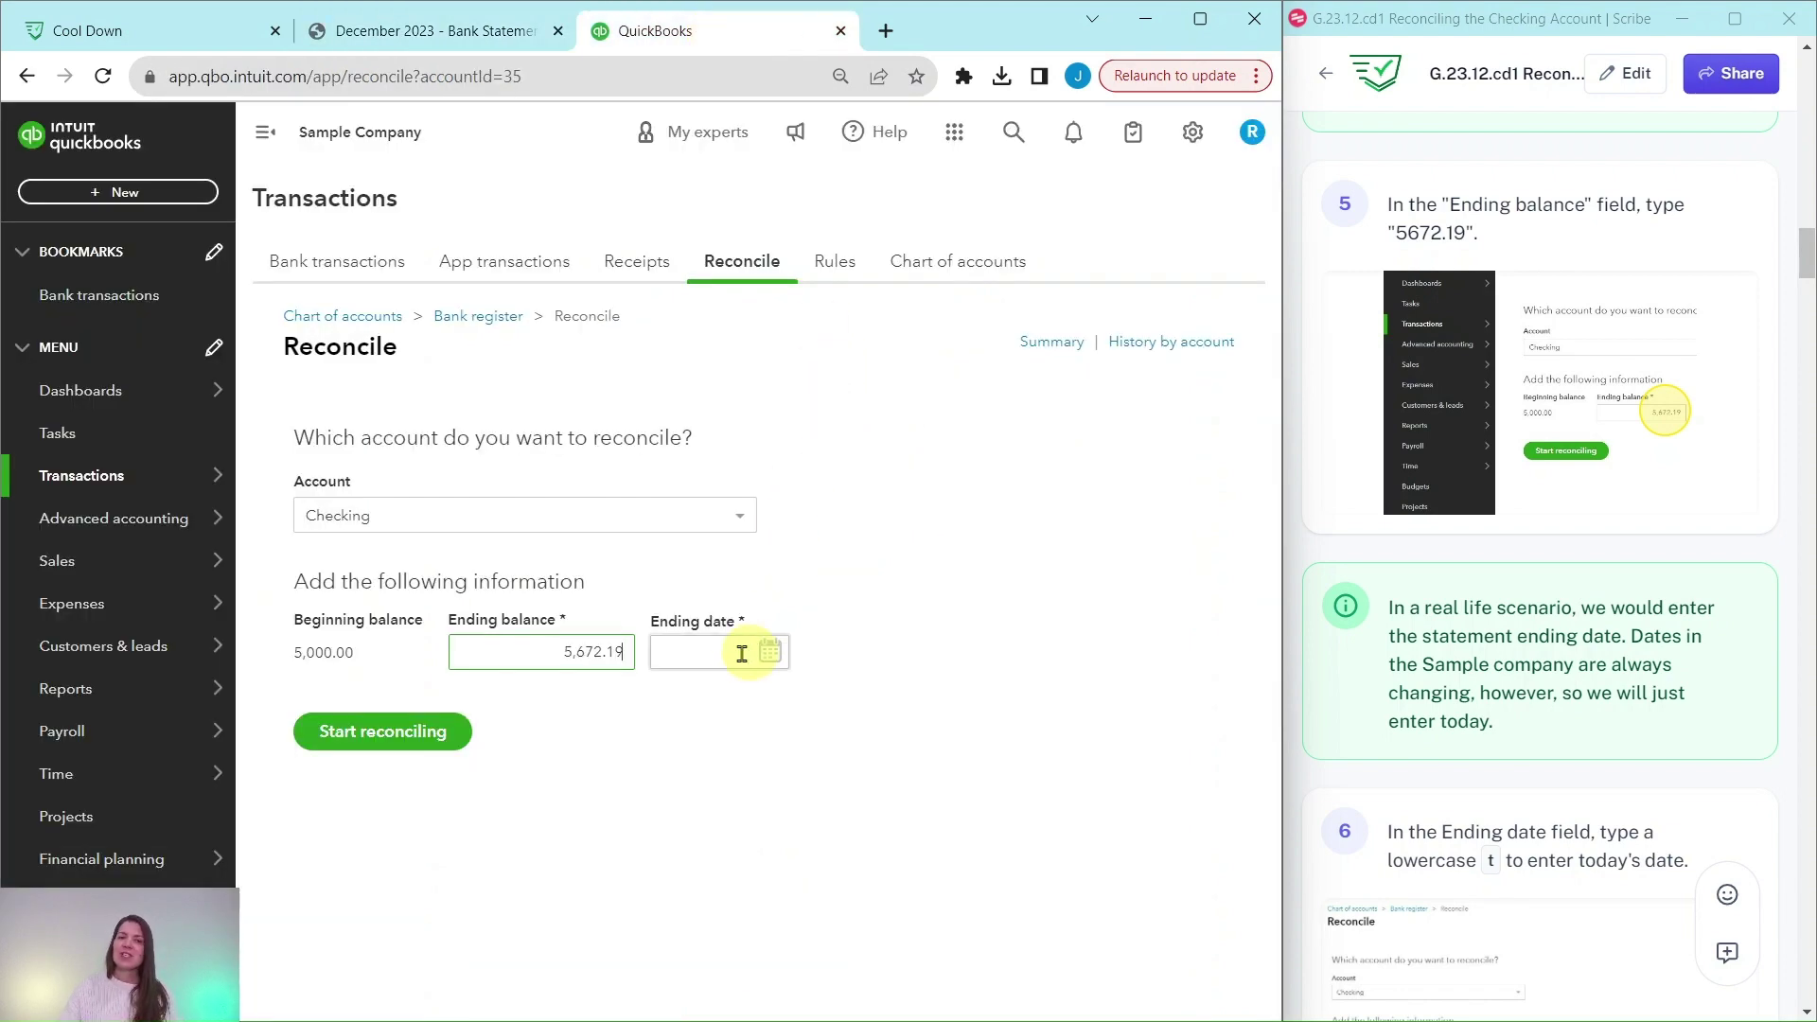
pyautogui.click(701, 653)
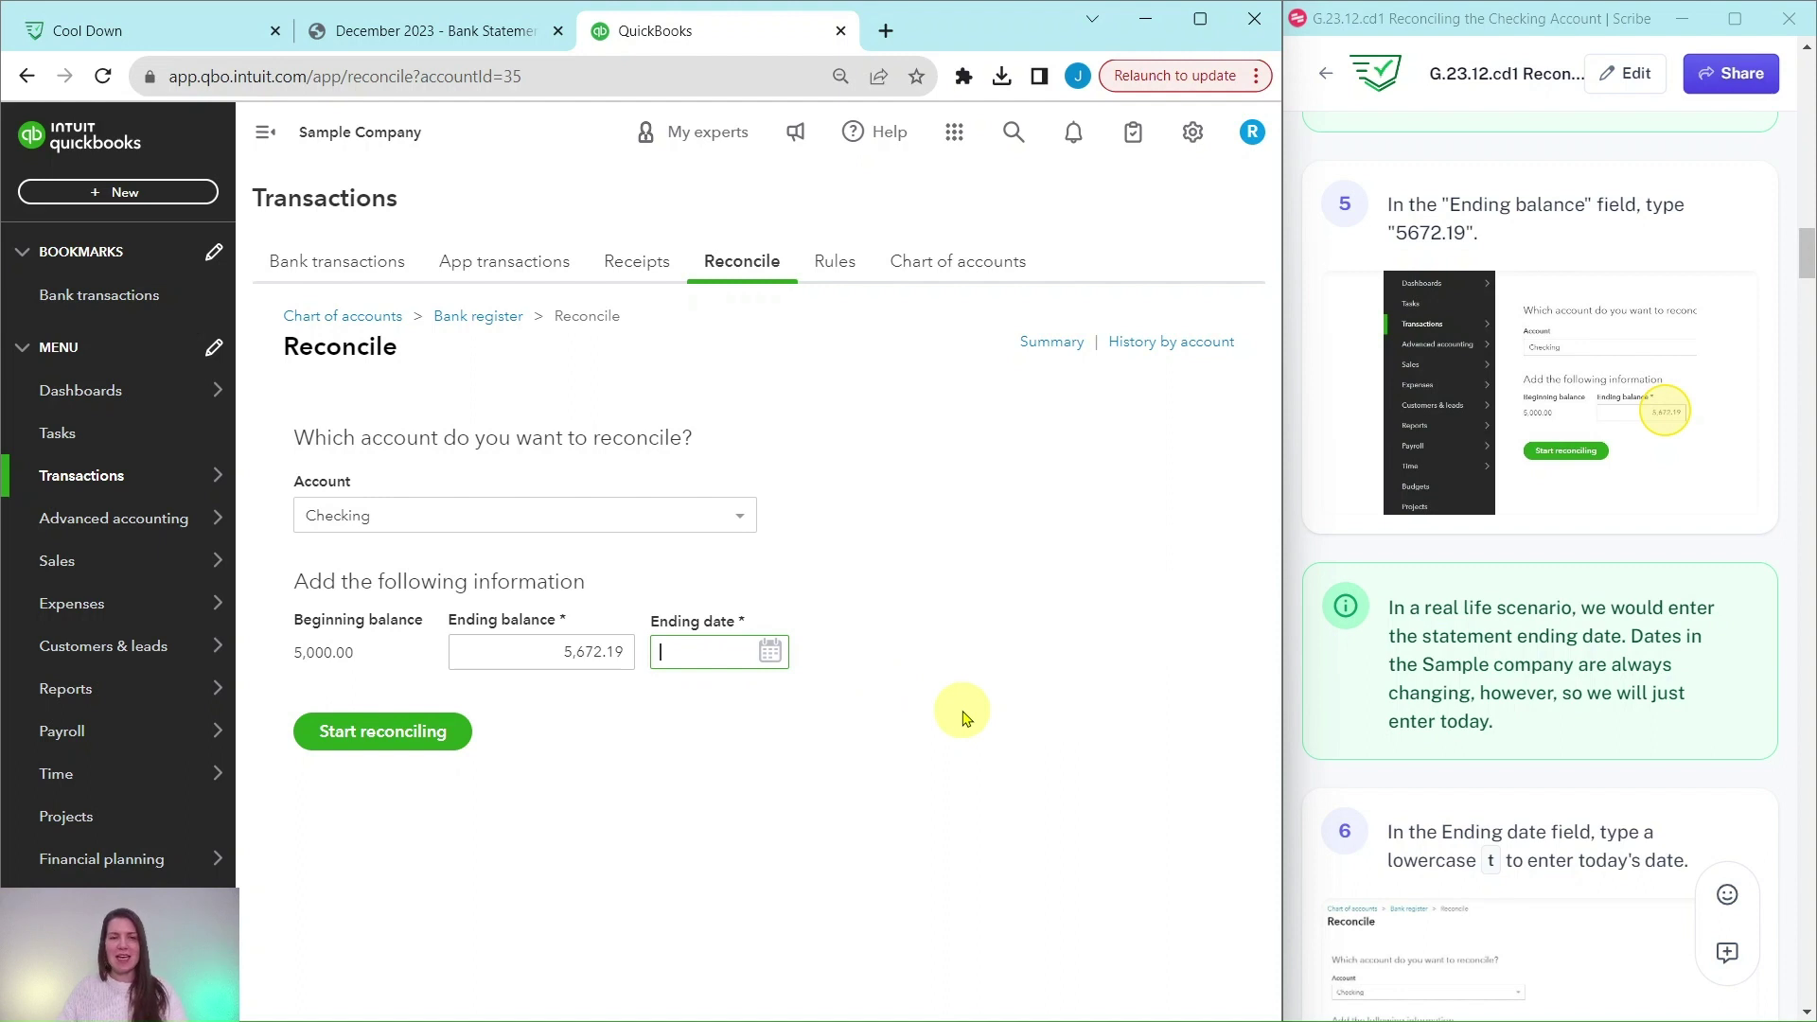
pyautogui.press('t')
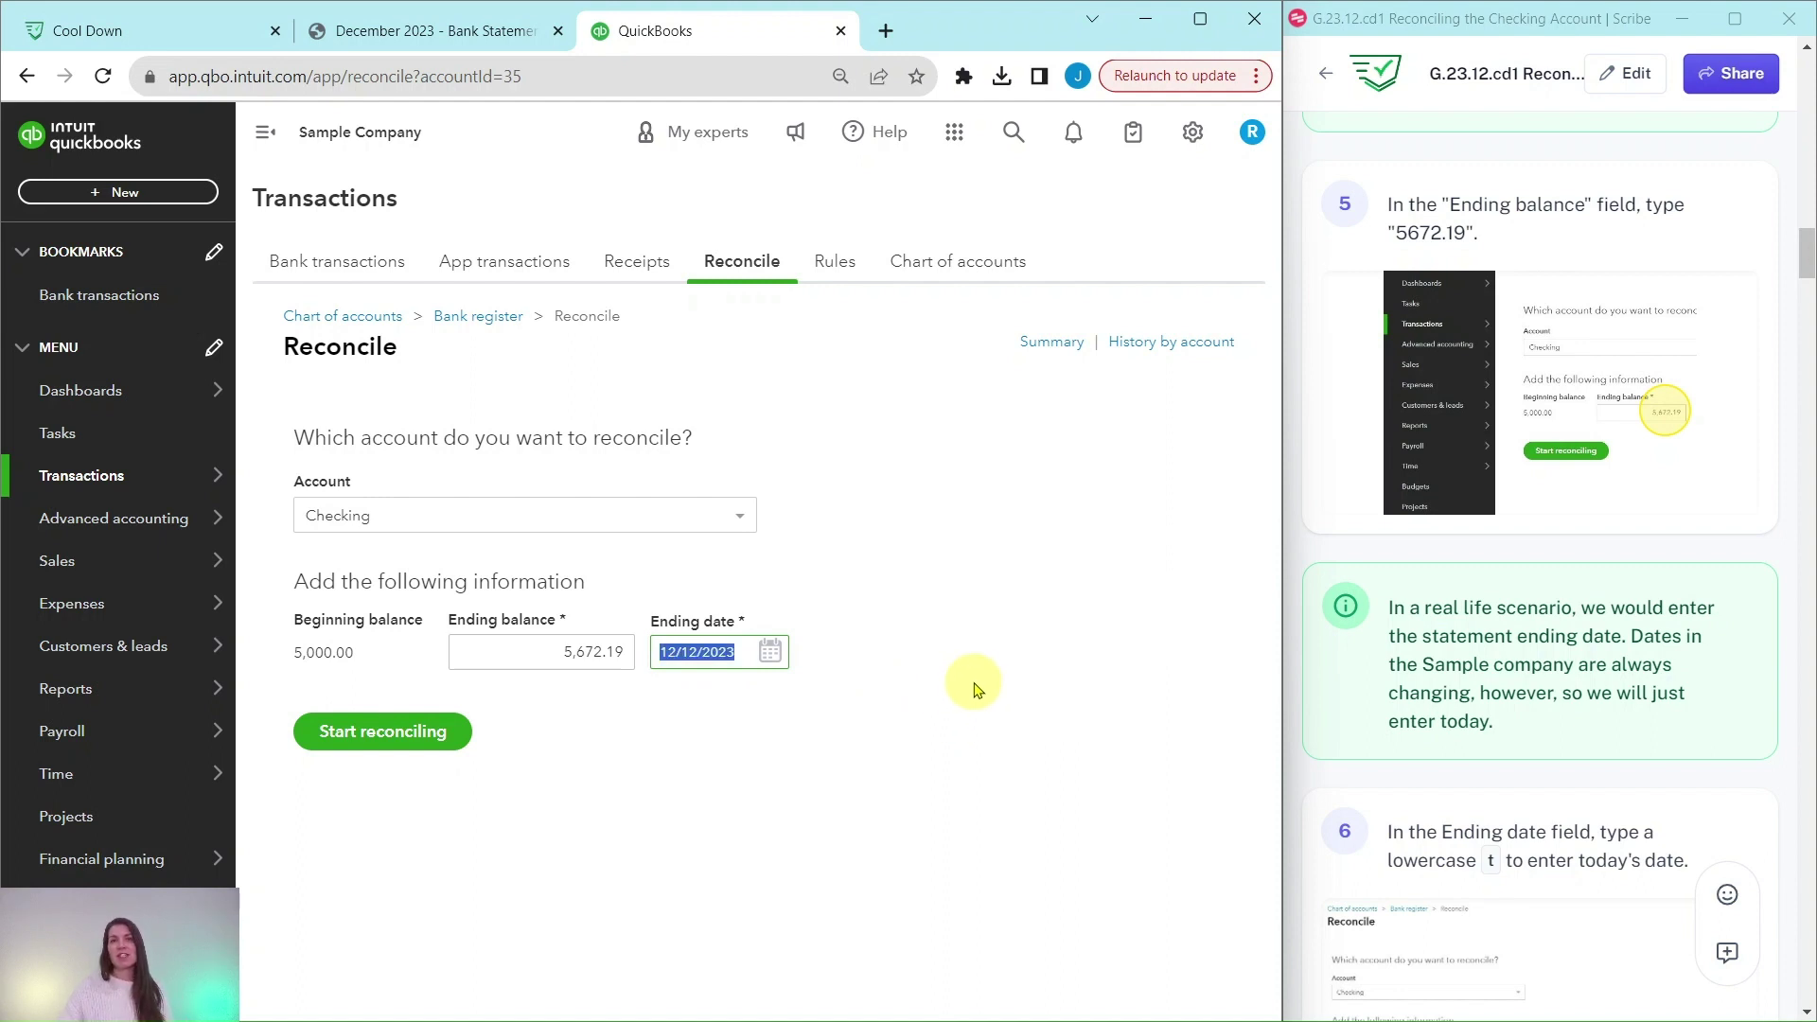
# Step: Start reconciling the Checking account and dismiss the introductory tips on the reconciliation screen
pyautogui.scroll(-1, 1509, 747)
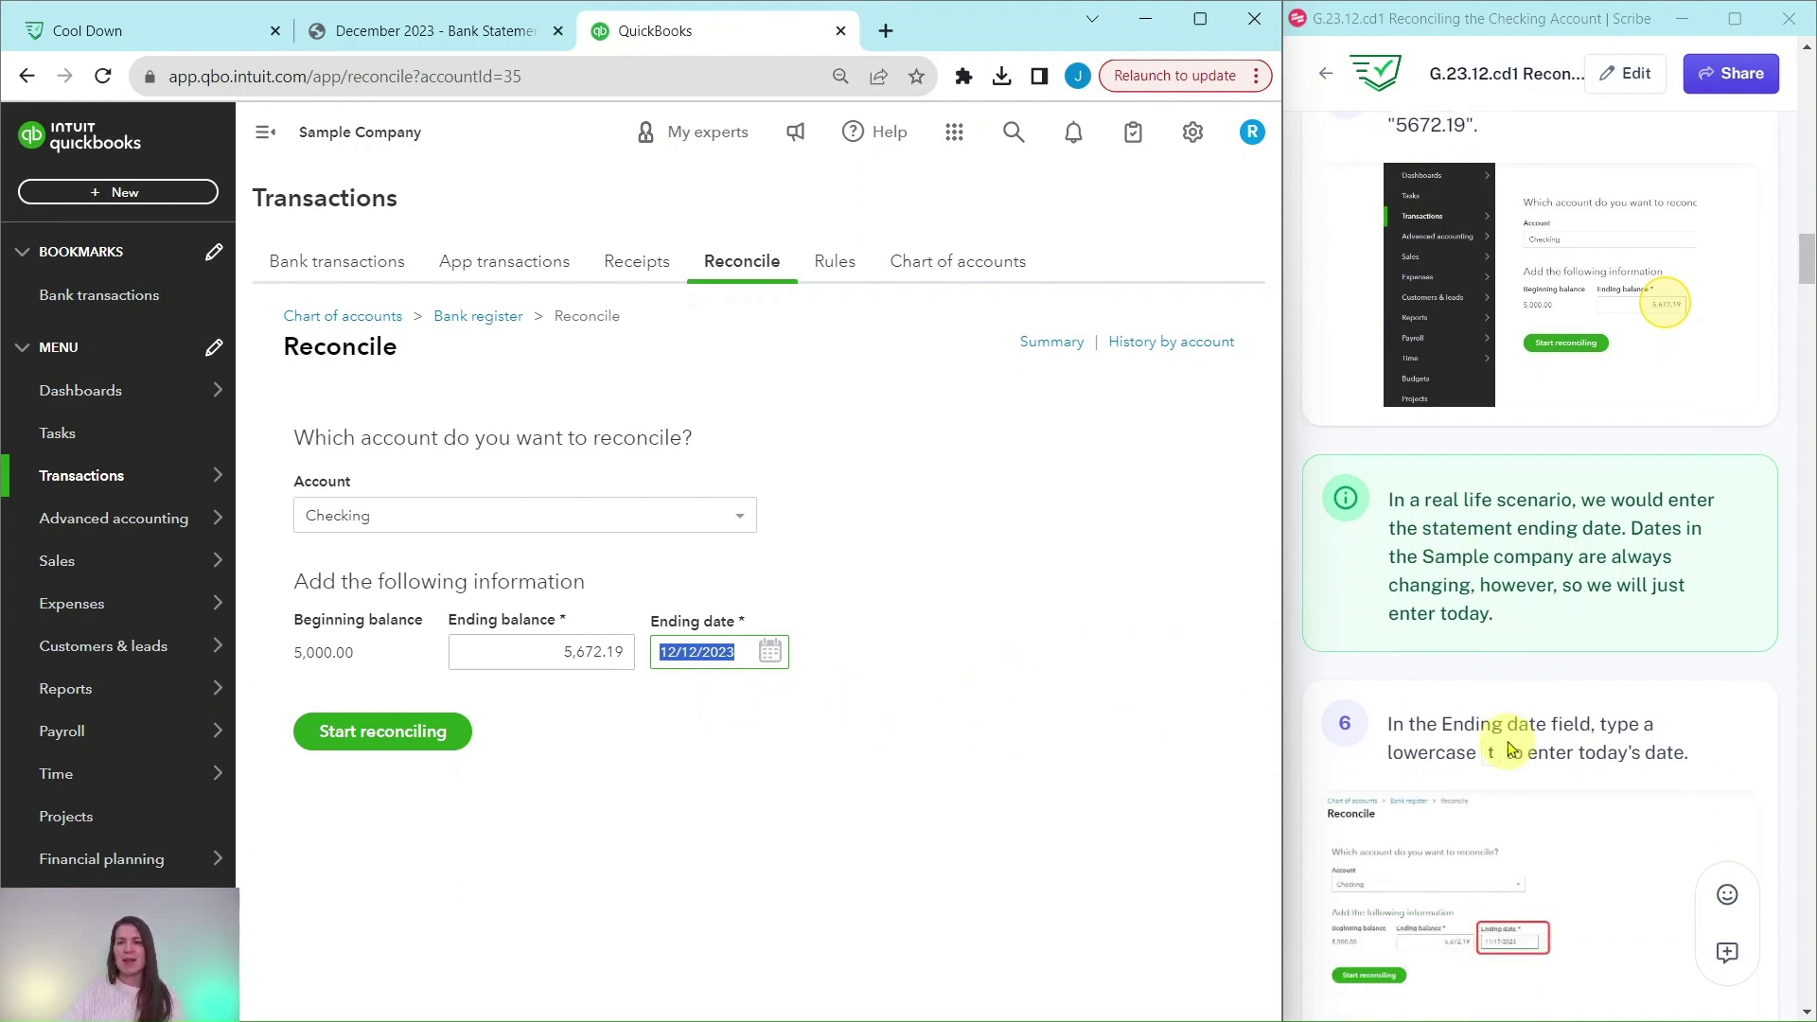
pyautogui.scroll(-8, 1509, 747)
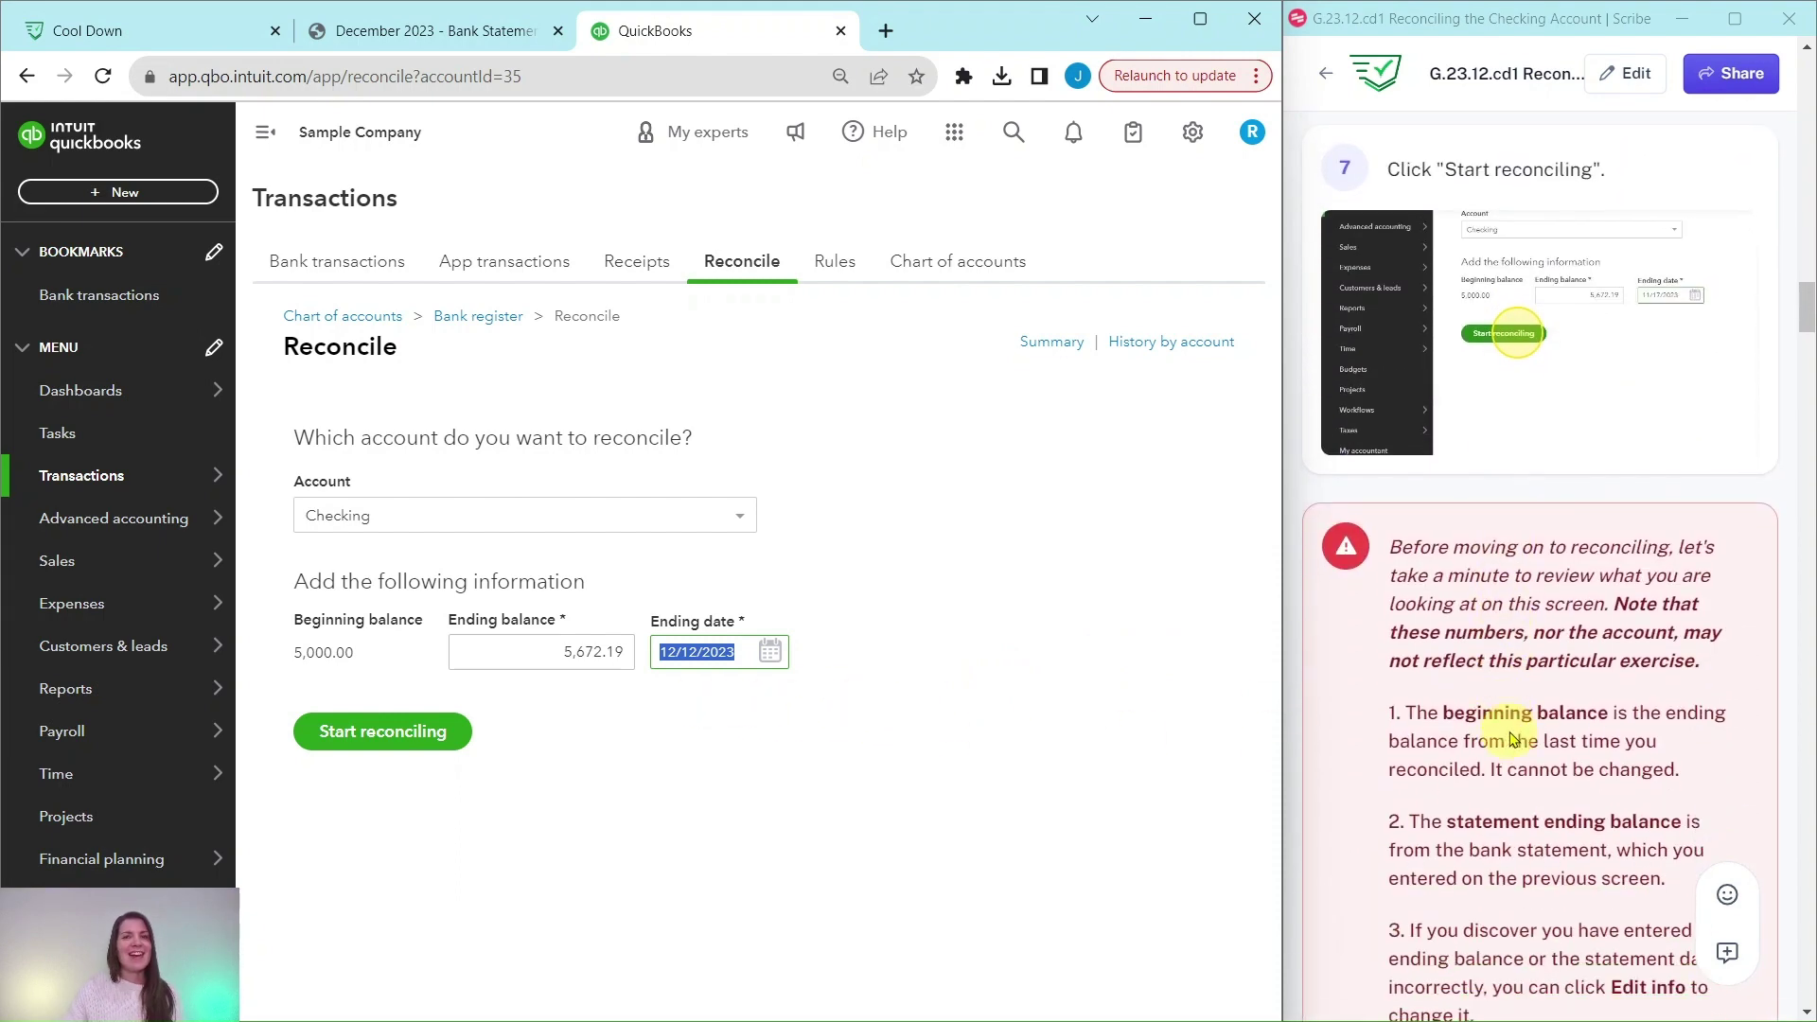
pyautogui.click(370, 741)
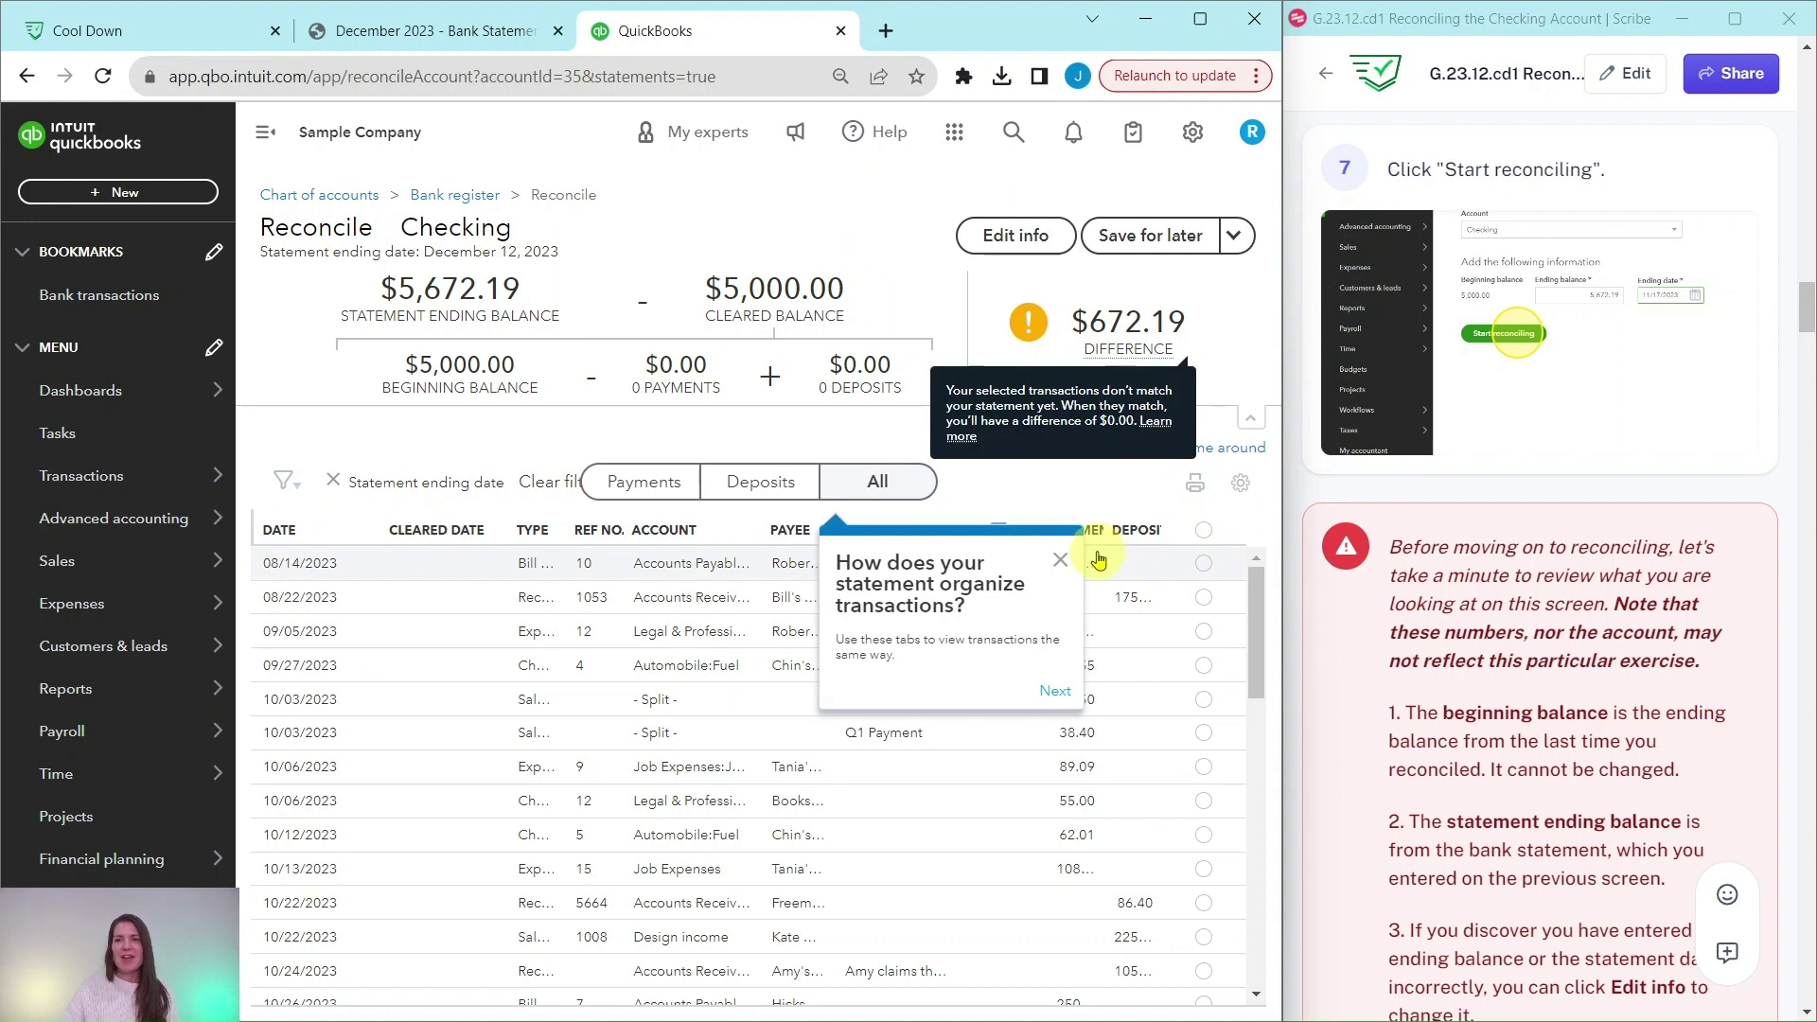
pyautogui.click(1061, 566)
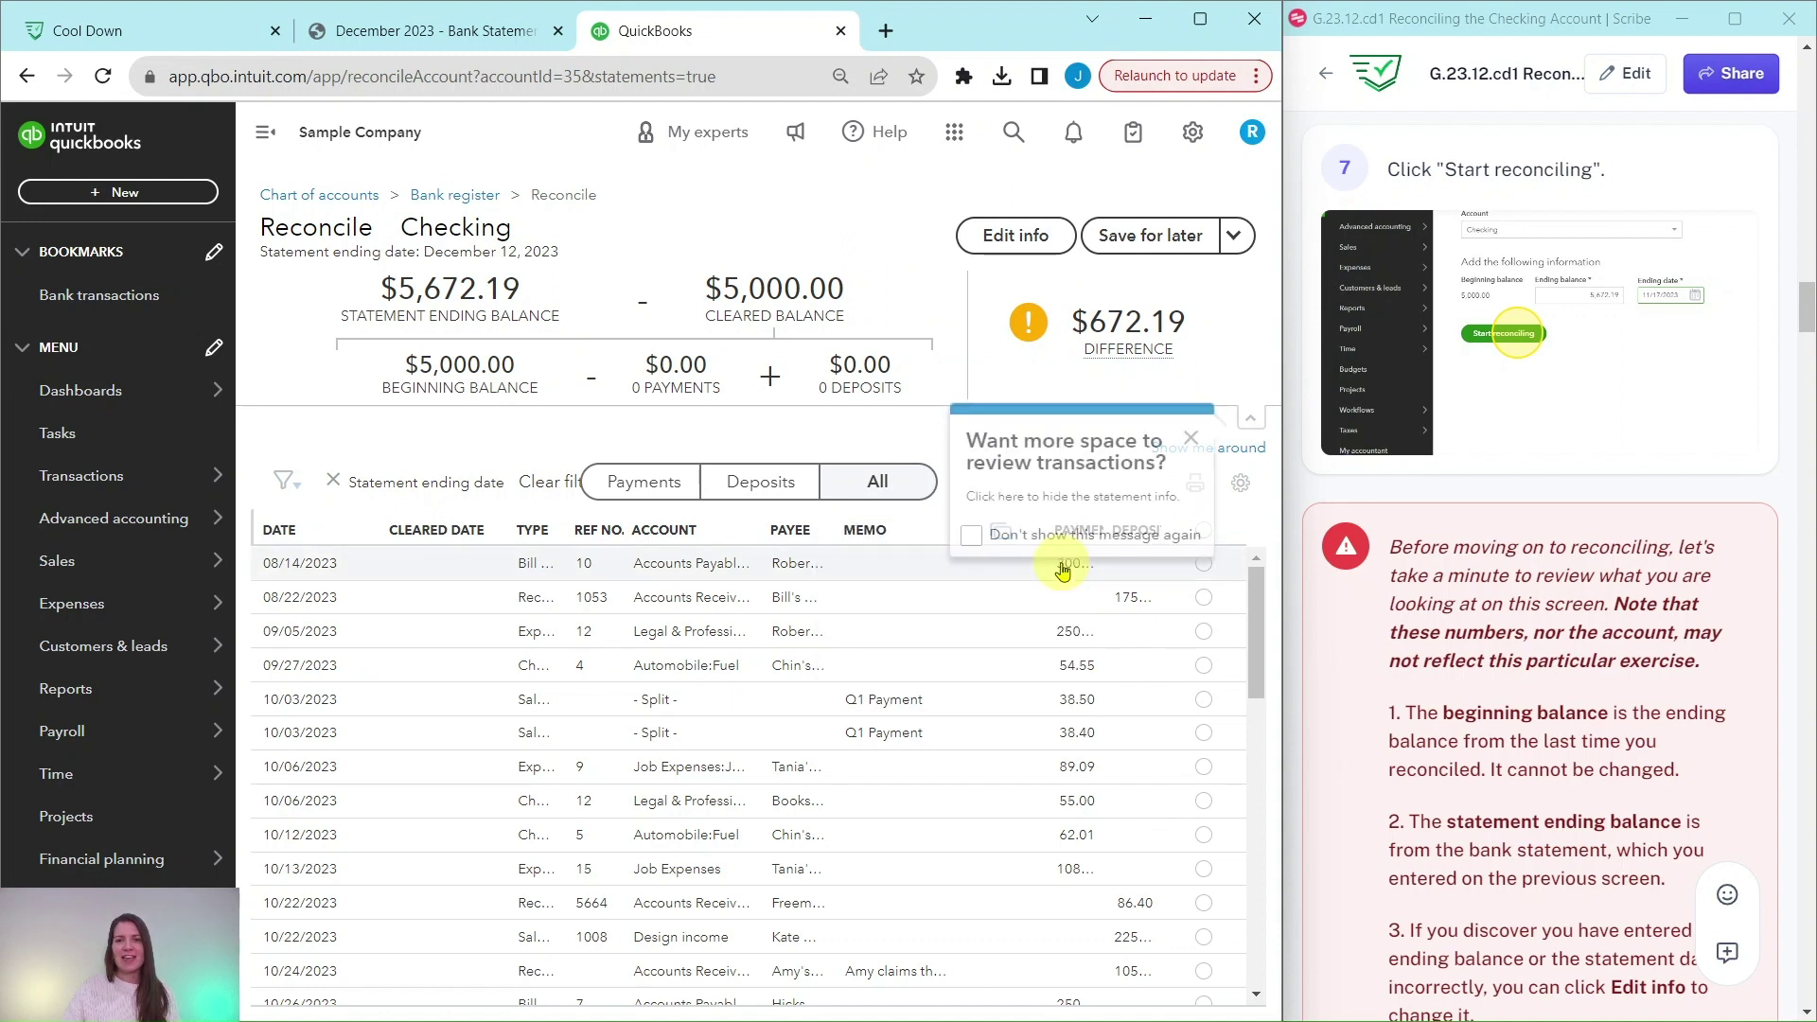
pyautogui.click(1193, 448)
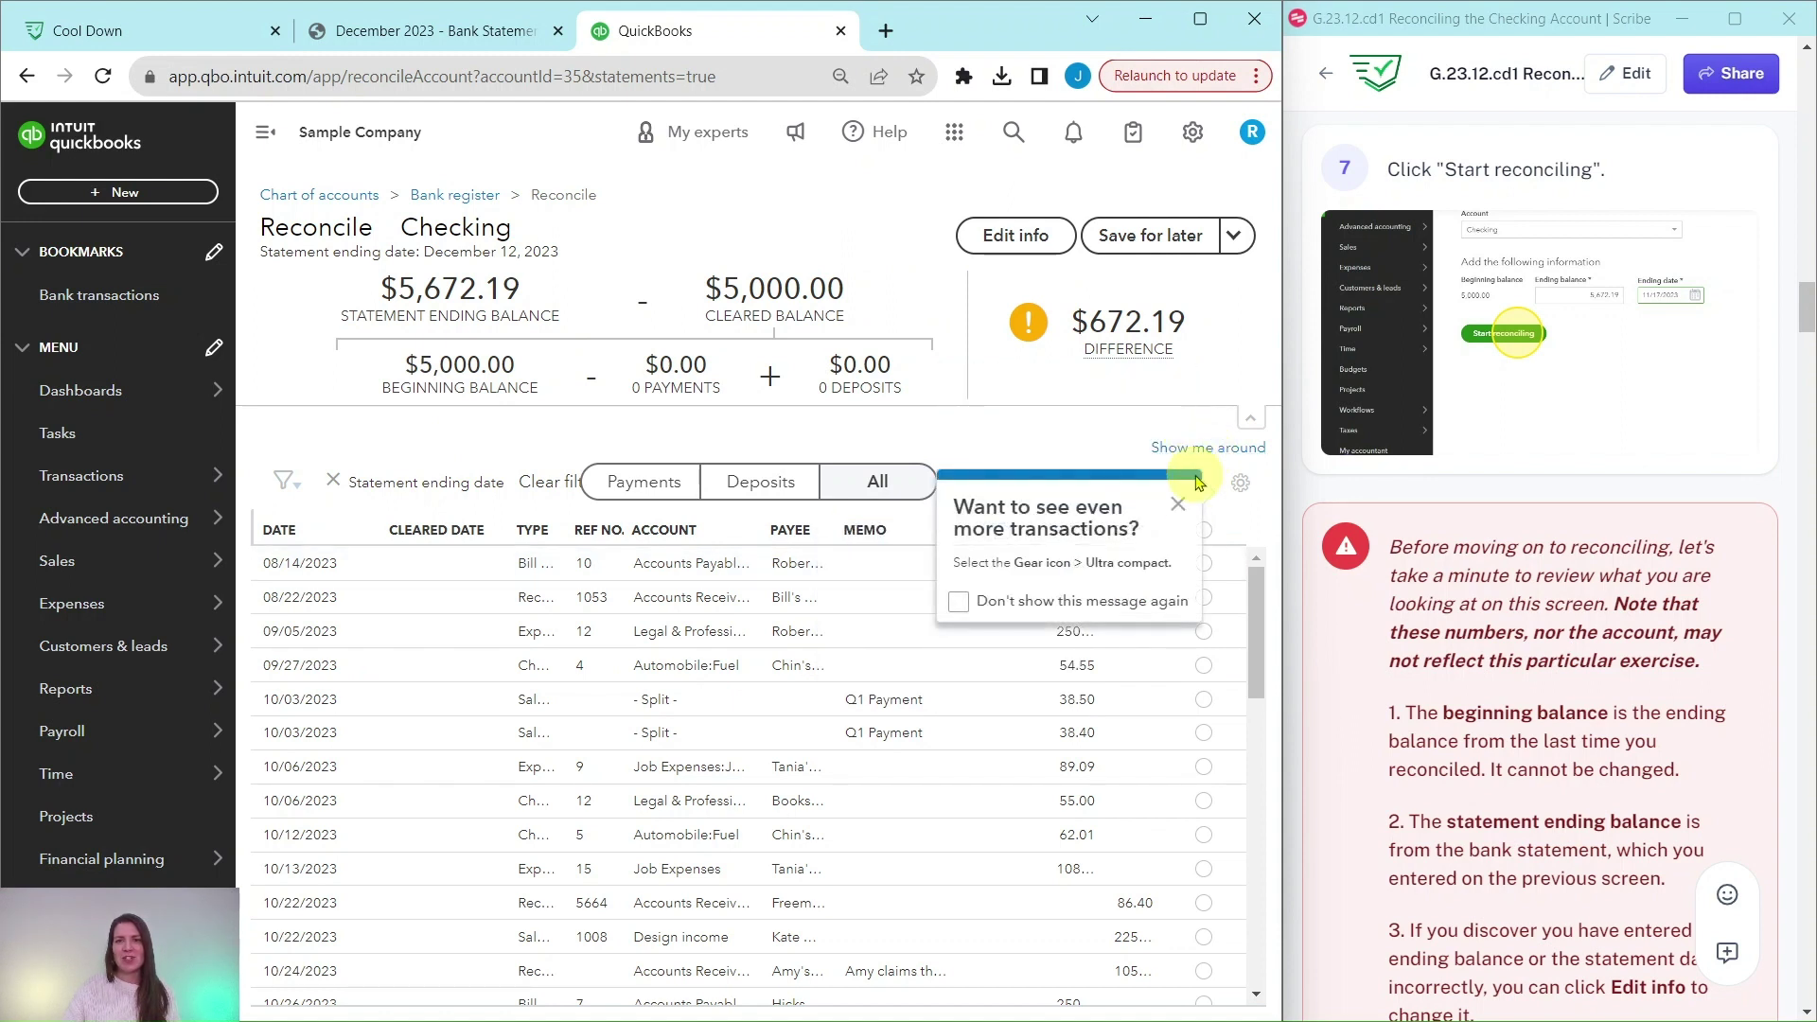
pyautogui.click(1182, 510)
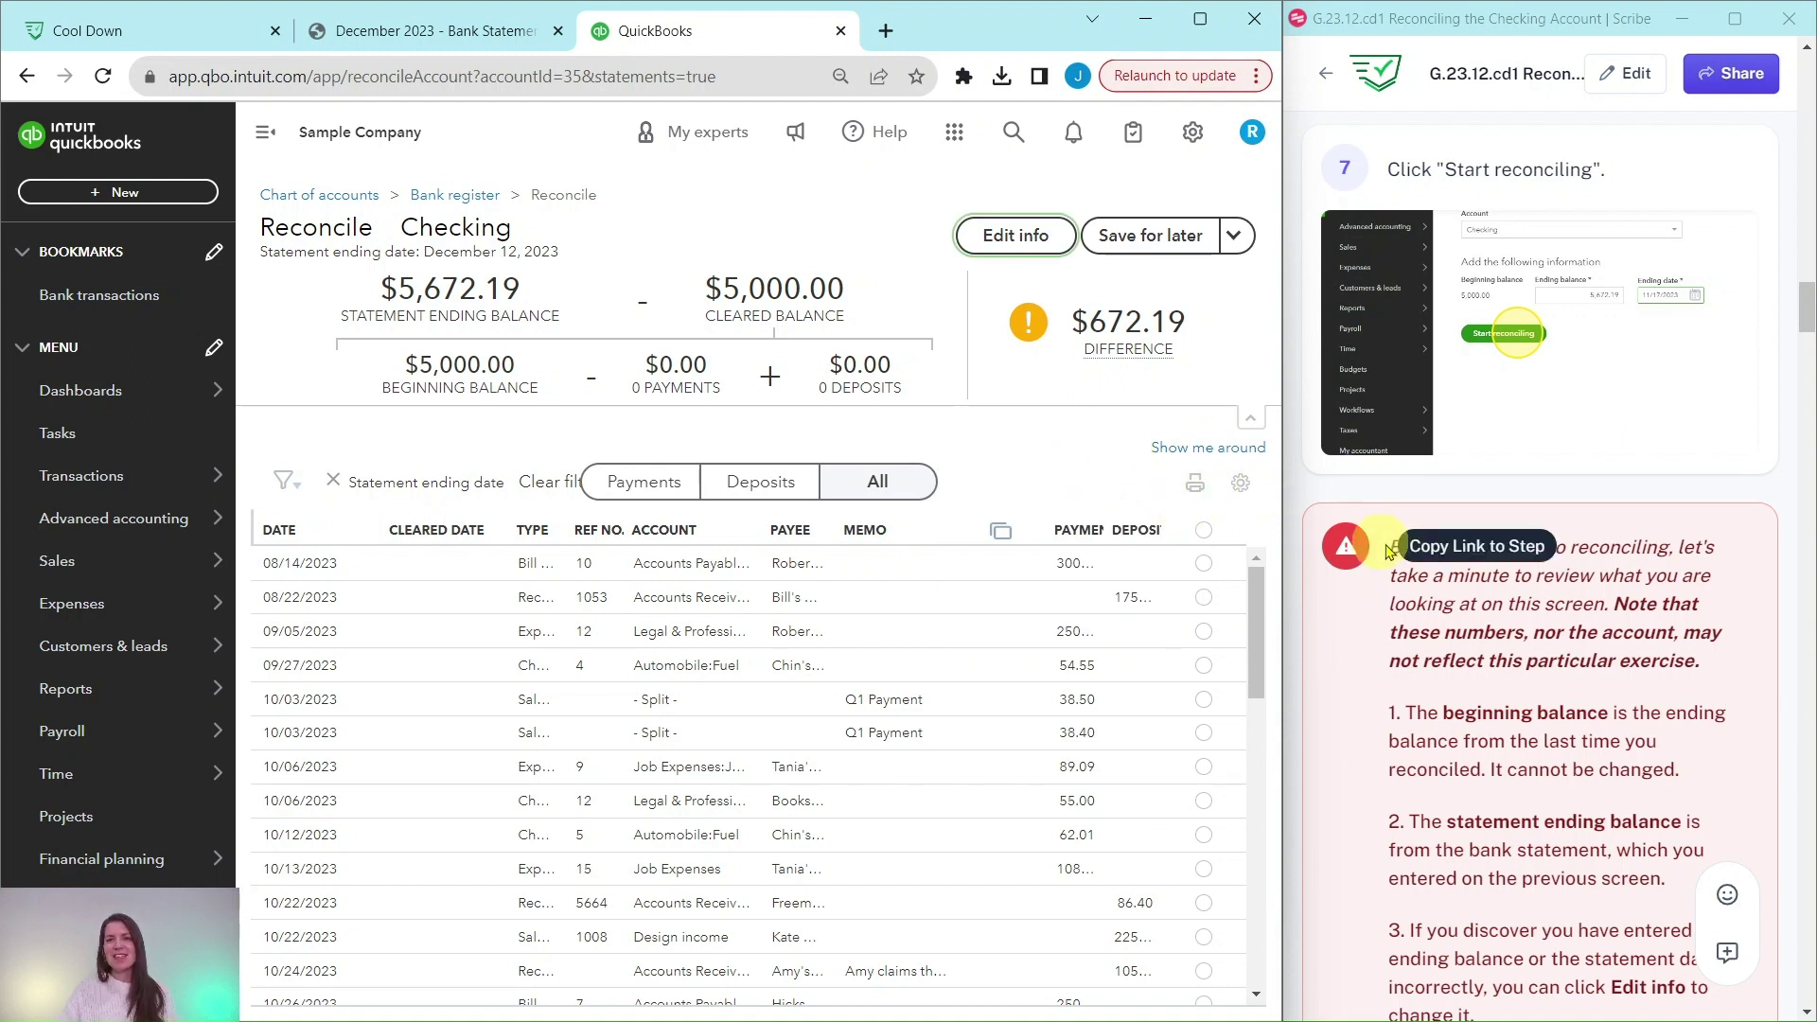
# Step: Review the guide's explanations of balances, difference, checkmarks and date filter alongside the reconciliation screen and bank statement
pyautogui.scroll(-3, 1562, 464)
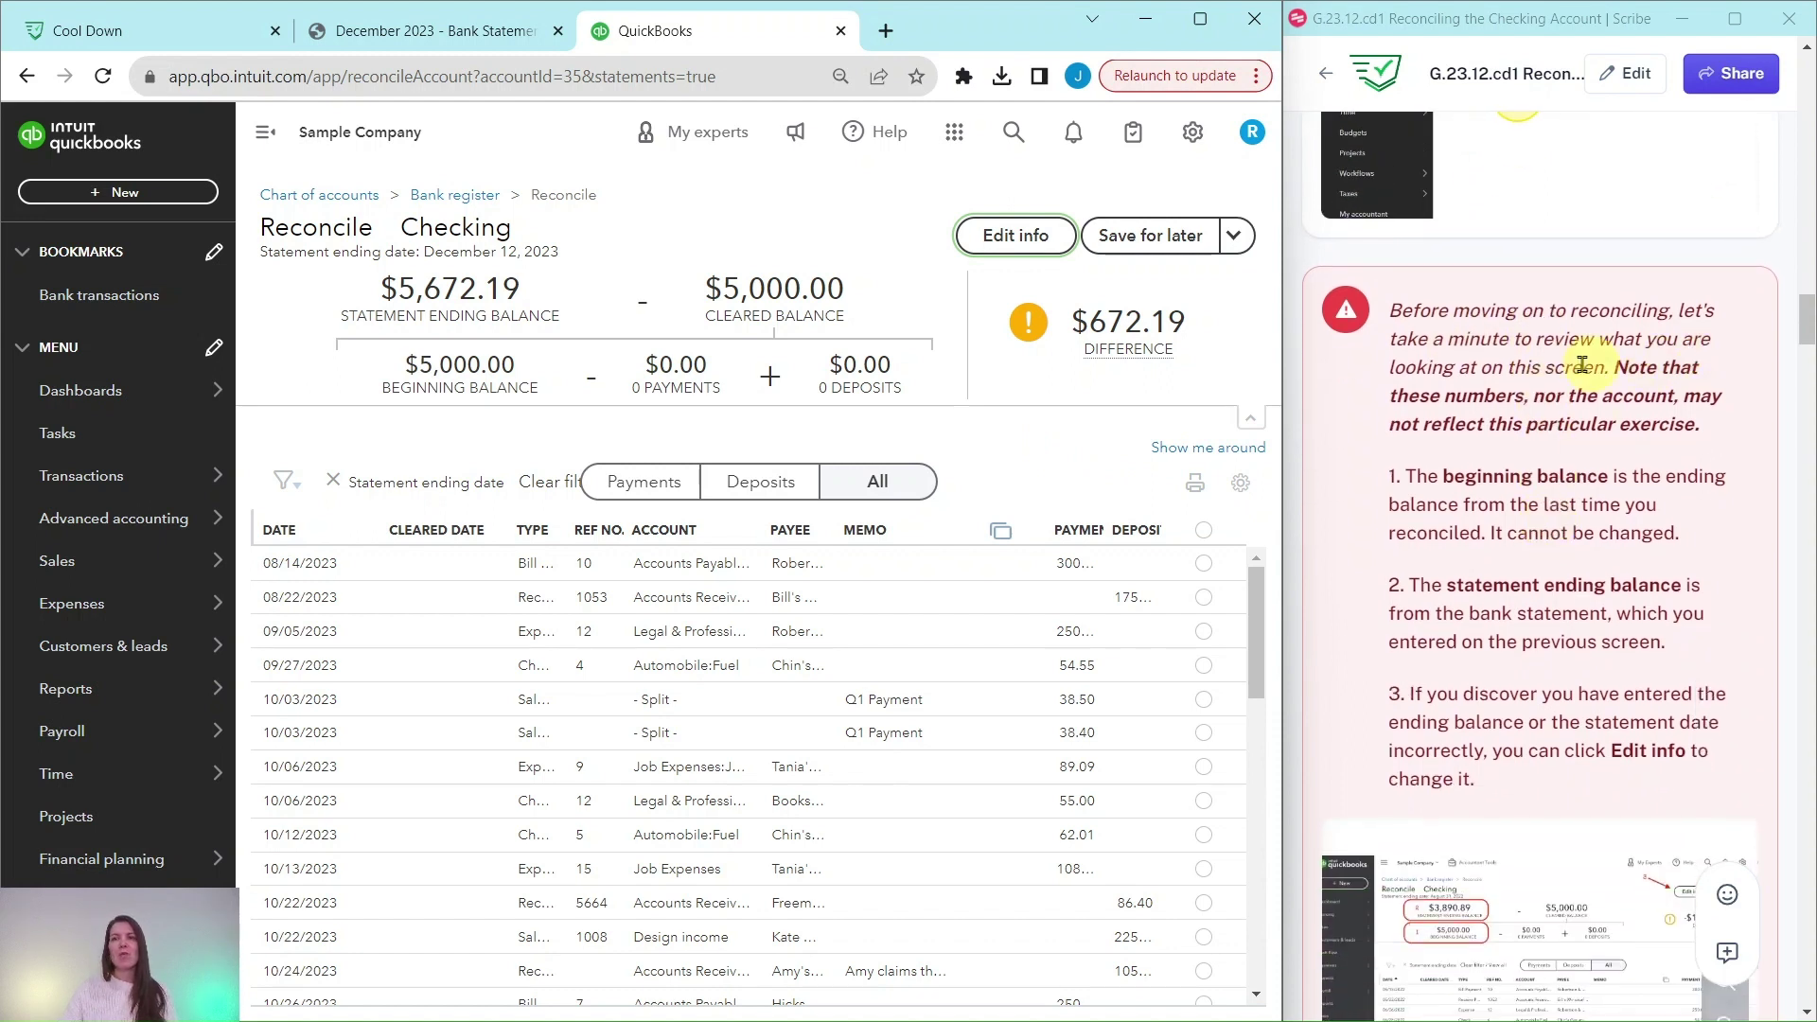
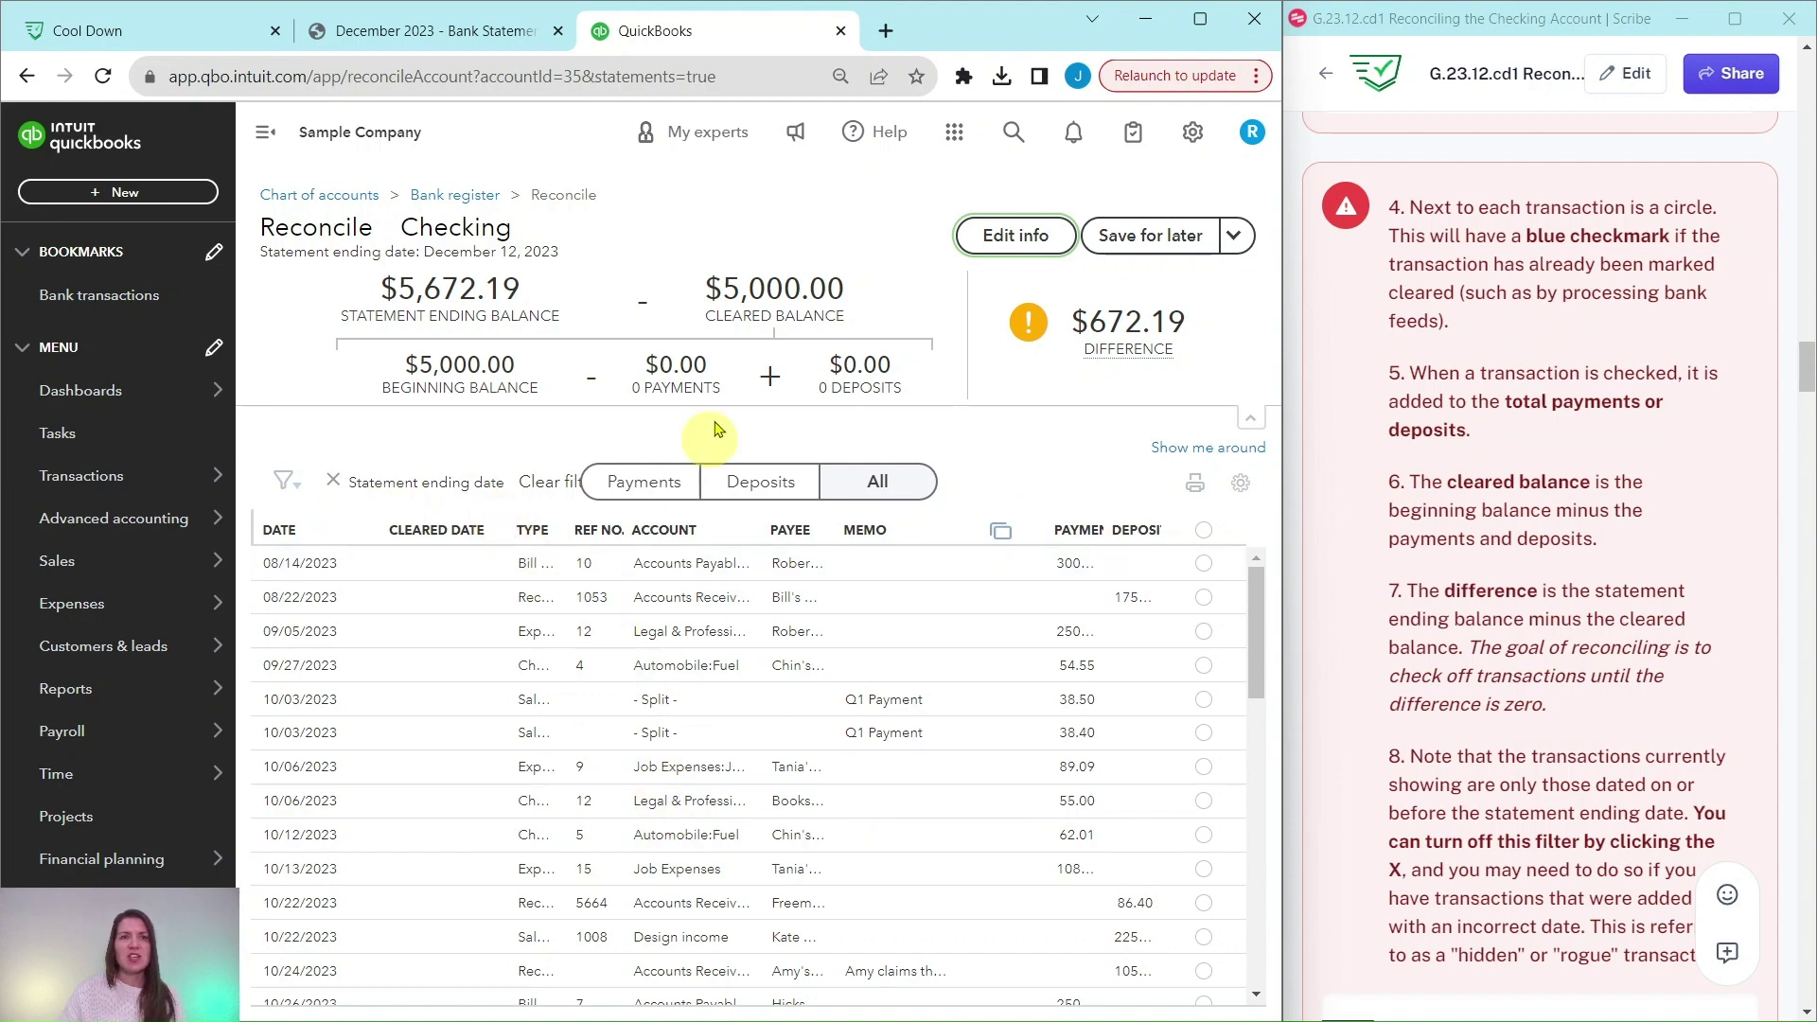
pyautogui.click(433, 36)
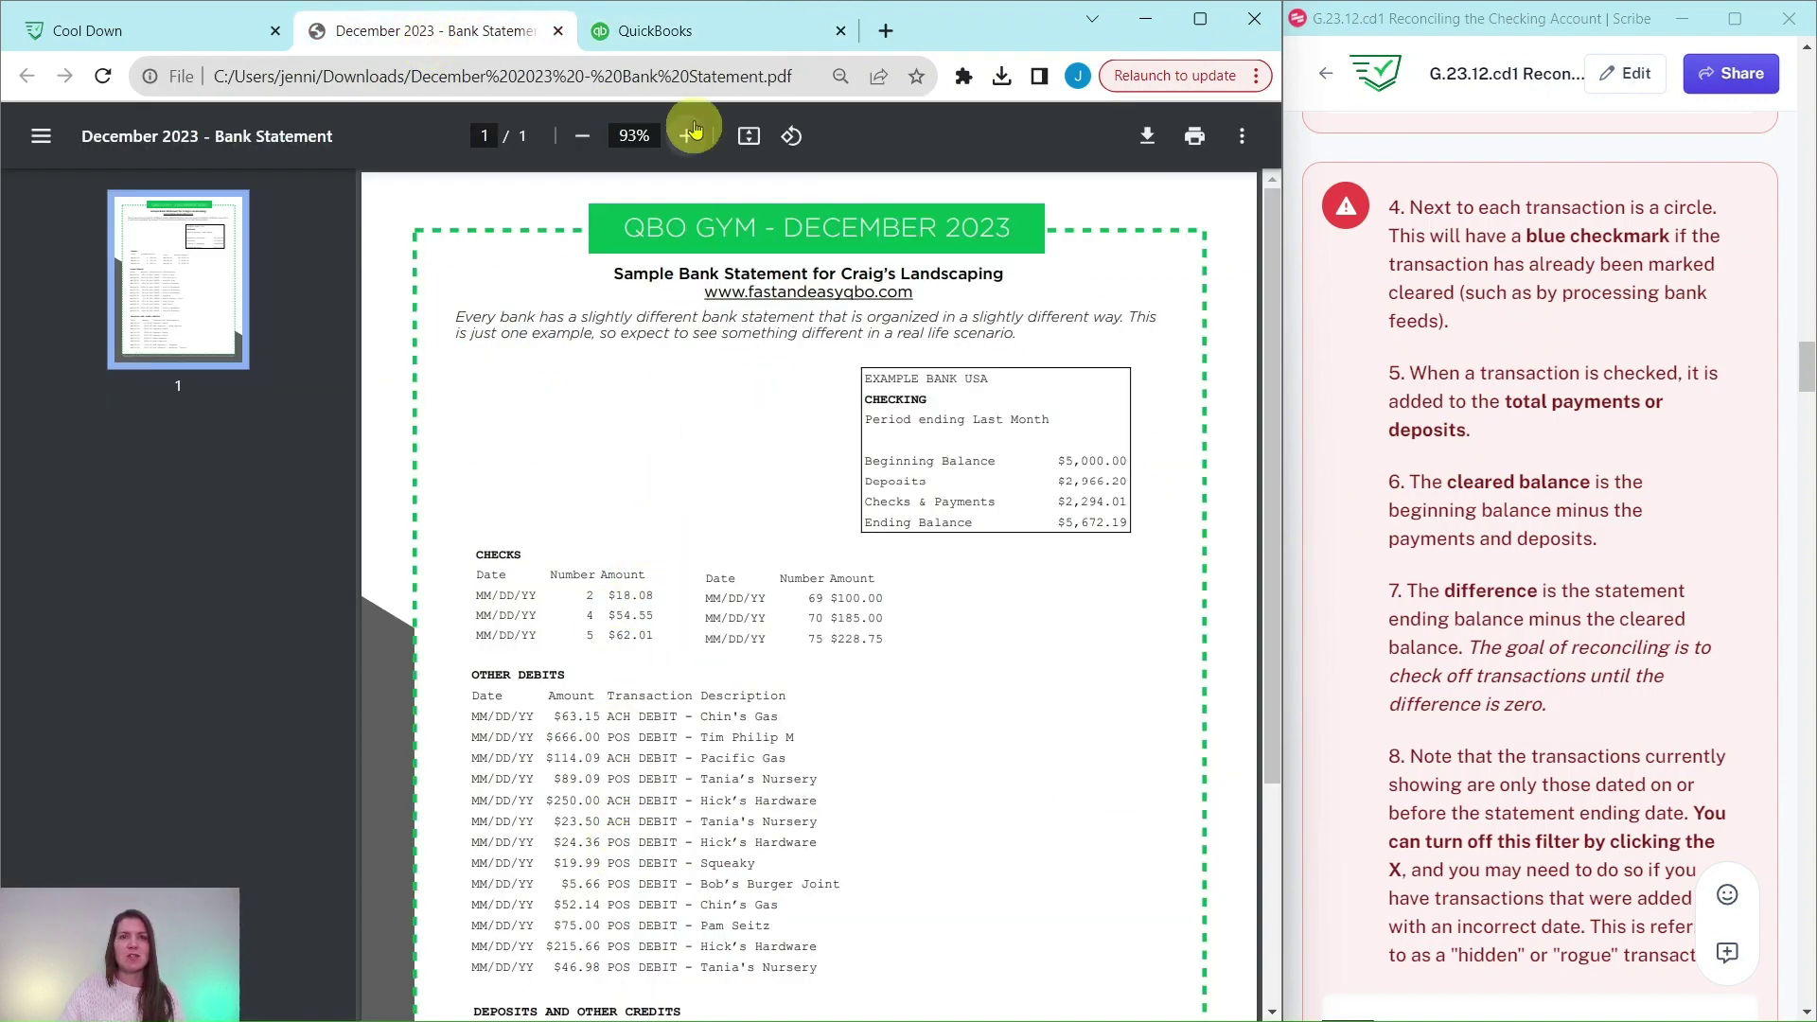
pyautogui.click(676, 31)
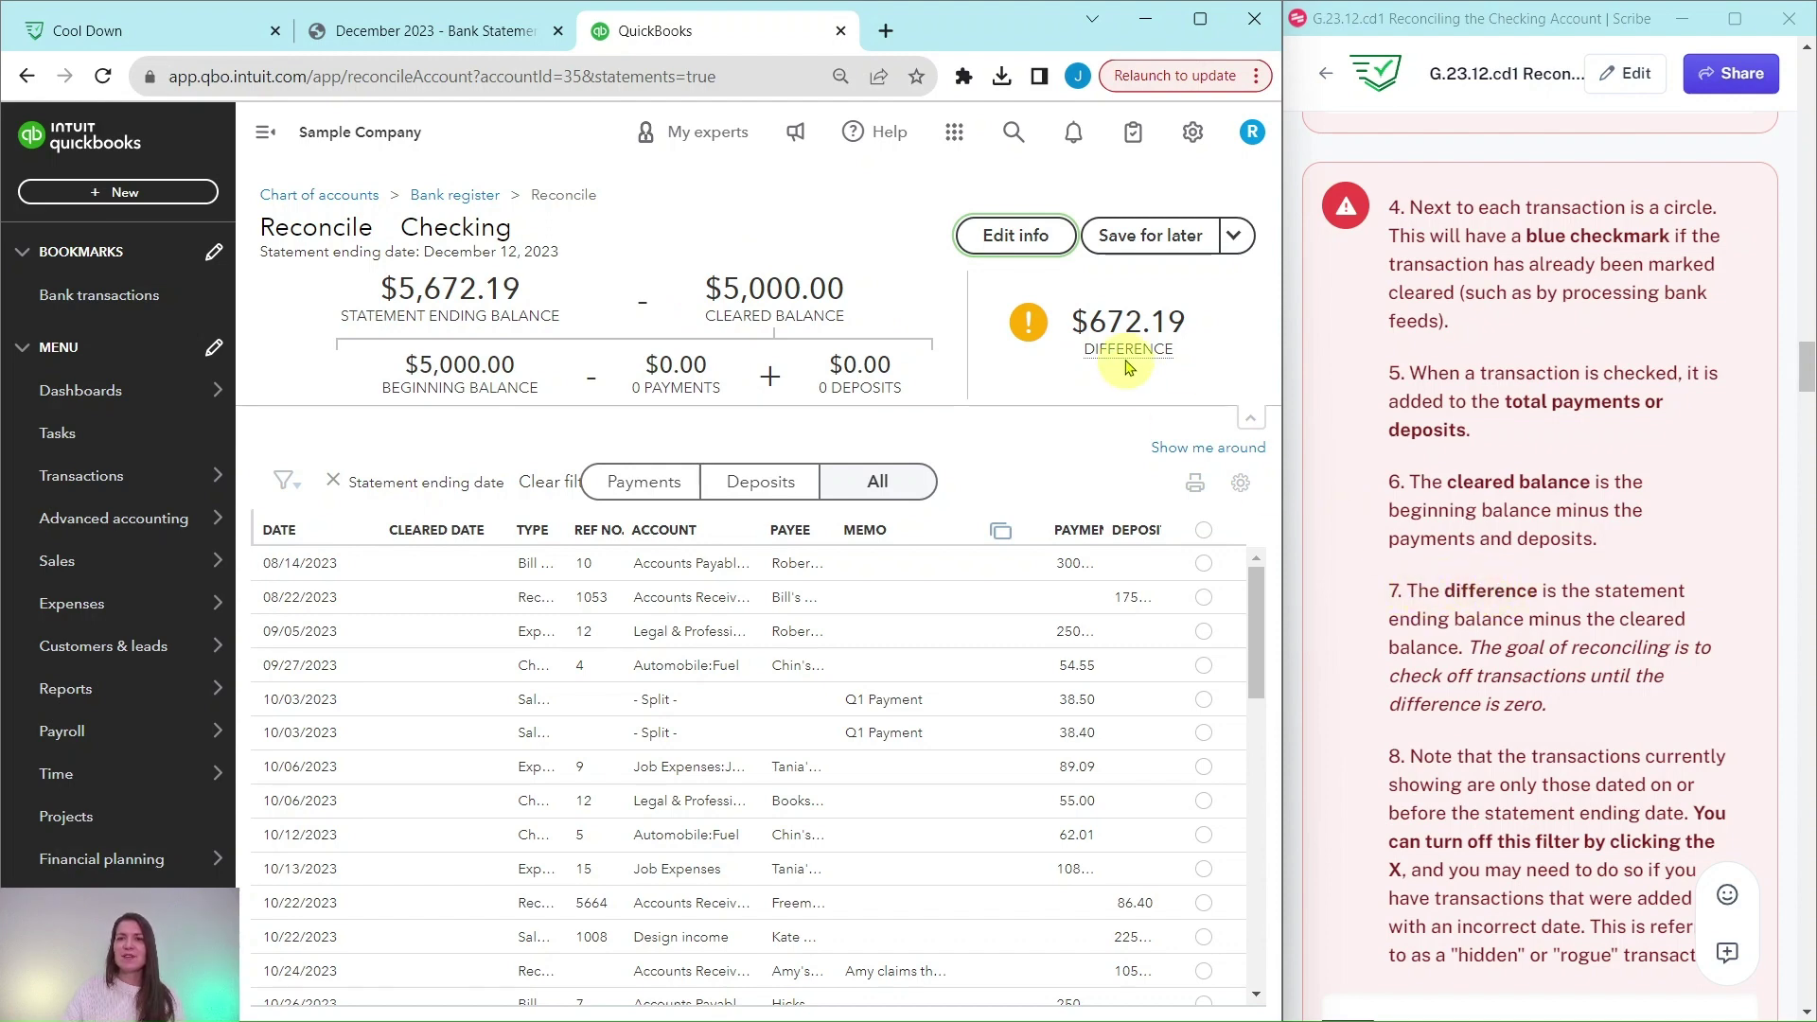
pyautogui.moveTo(1131, 351)
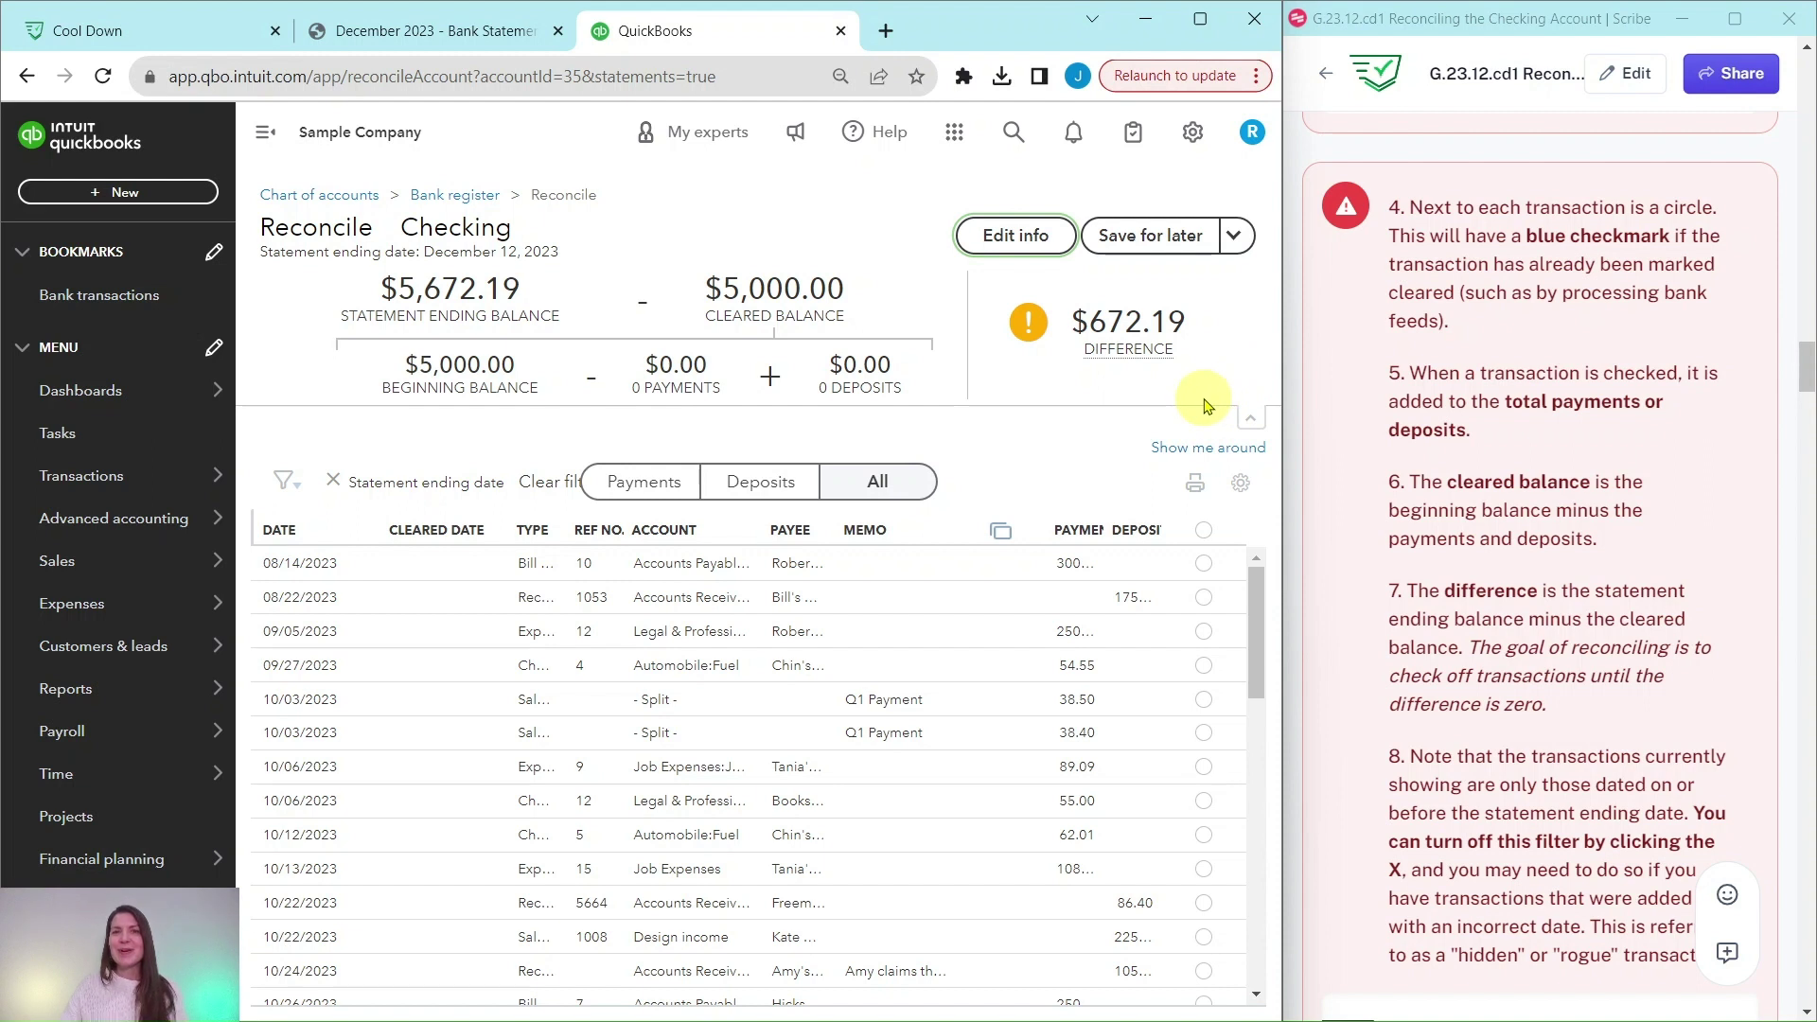
pyautogui.moveTo(1060, 331)
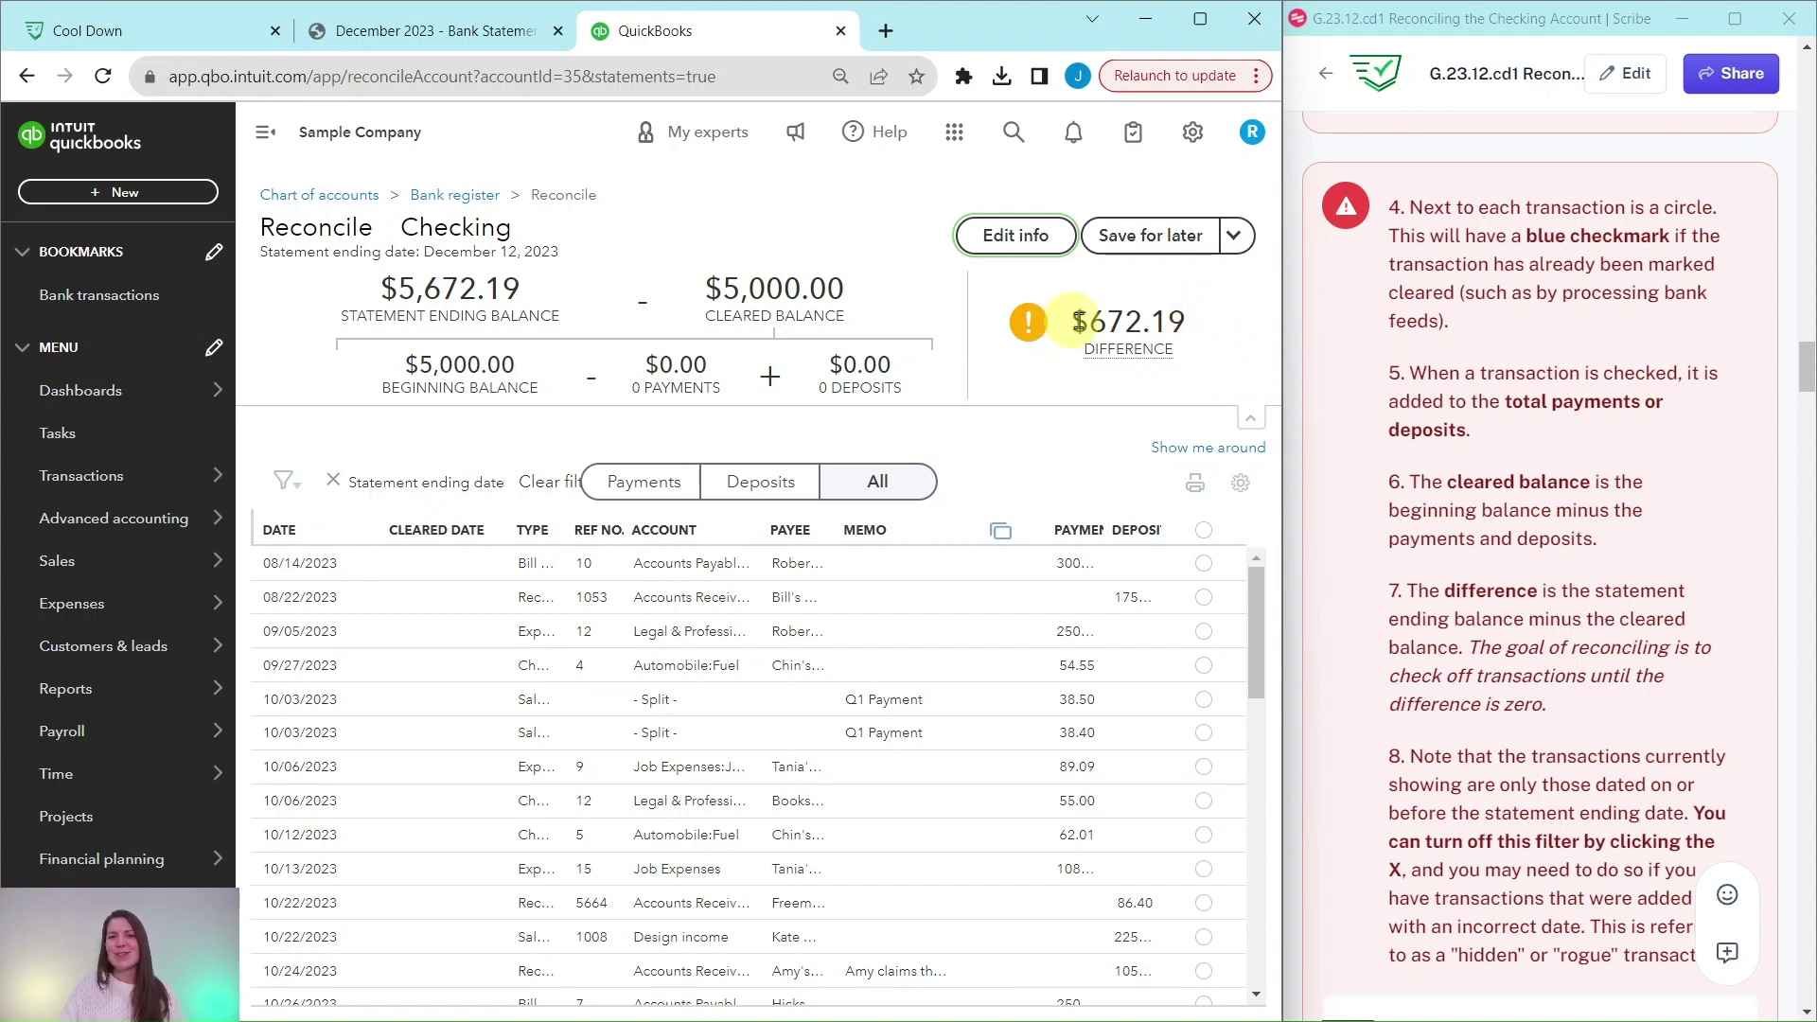
pyautogui.scroll(-5, 1566, 563)
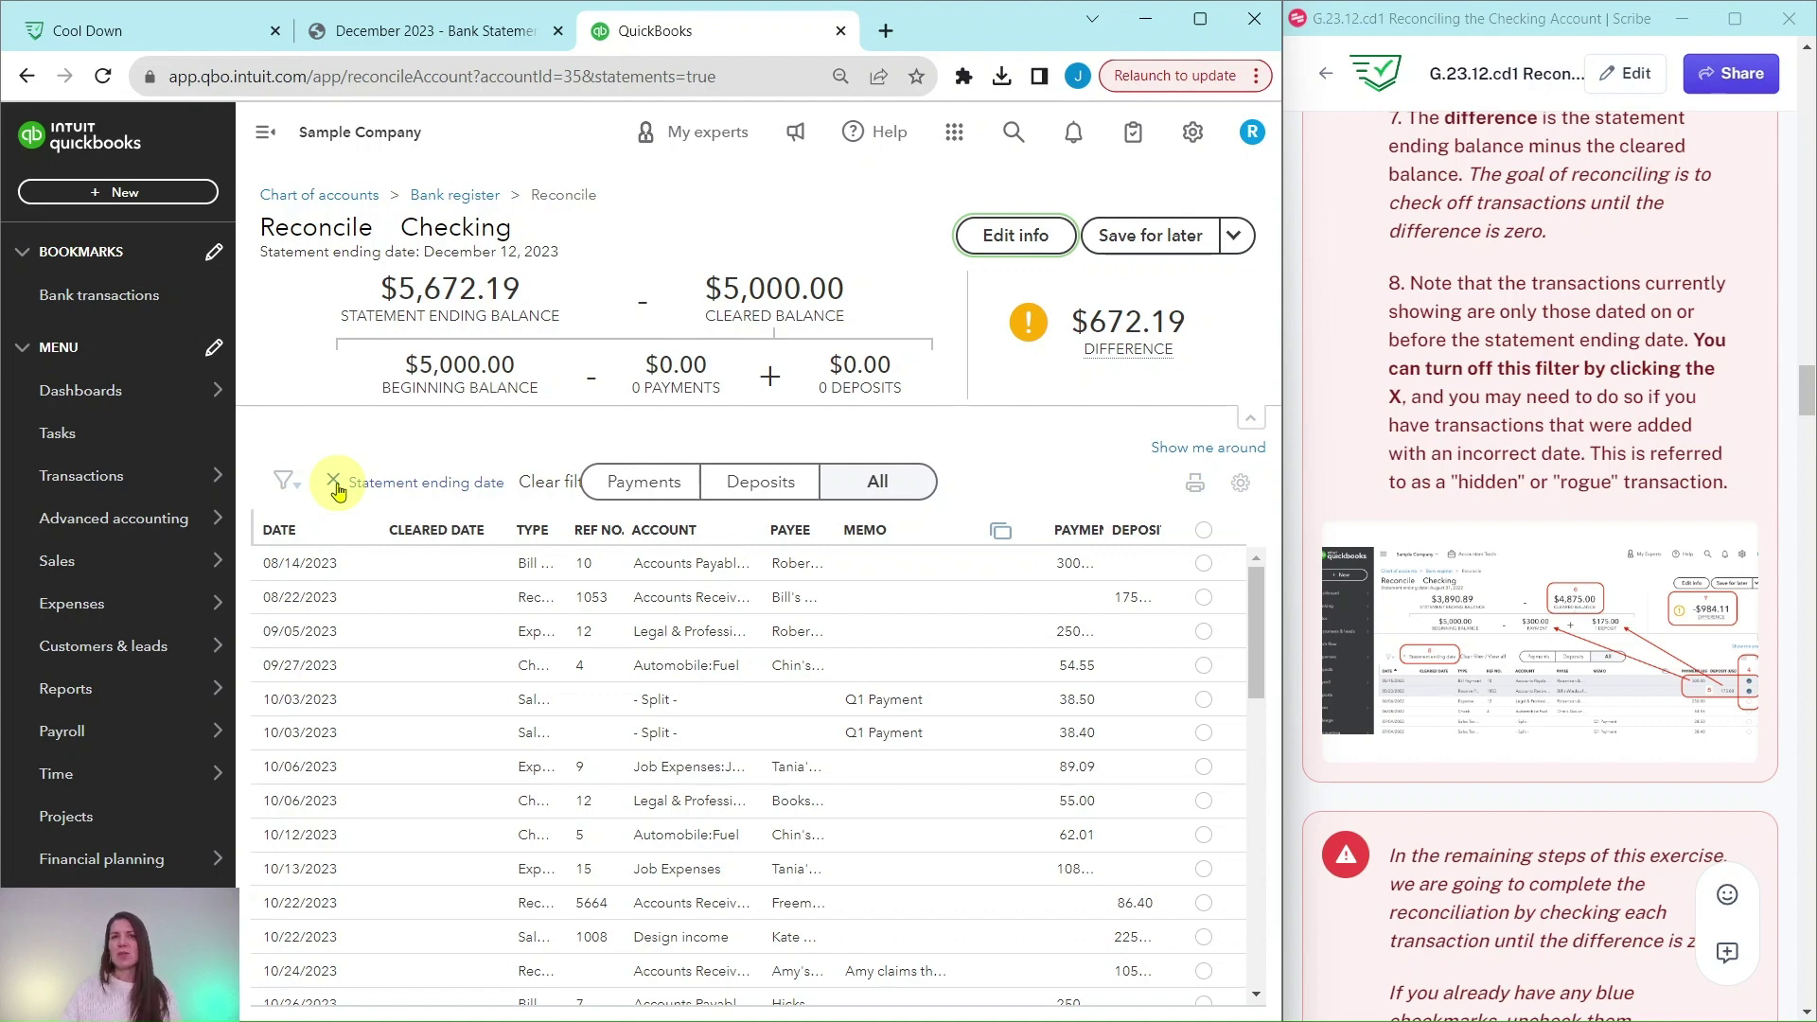
pyautogui.scroll(-7, 1540, 477)
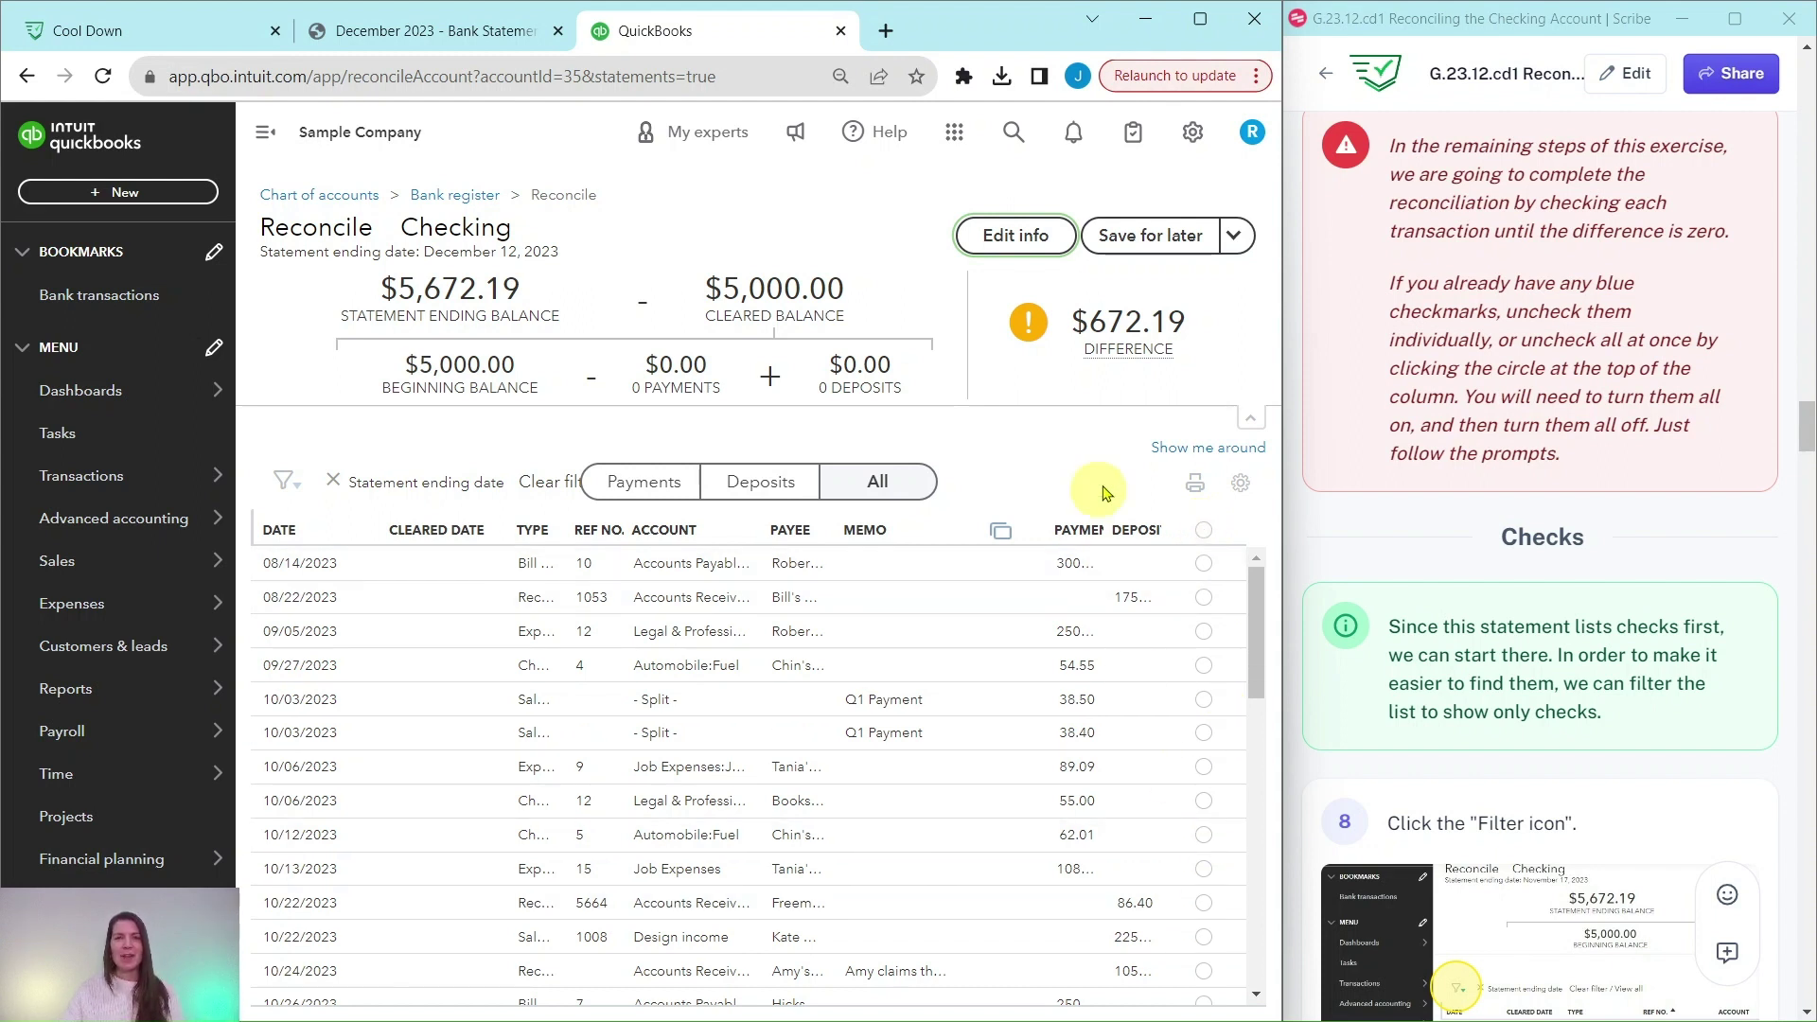
# Step: Filter the reconciliation list to show only transactions of type Check
pyautogui.scroll(-5, 1518, 450)
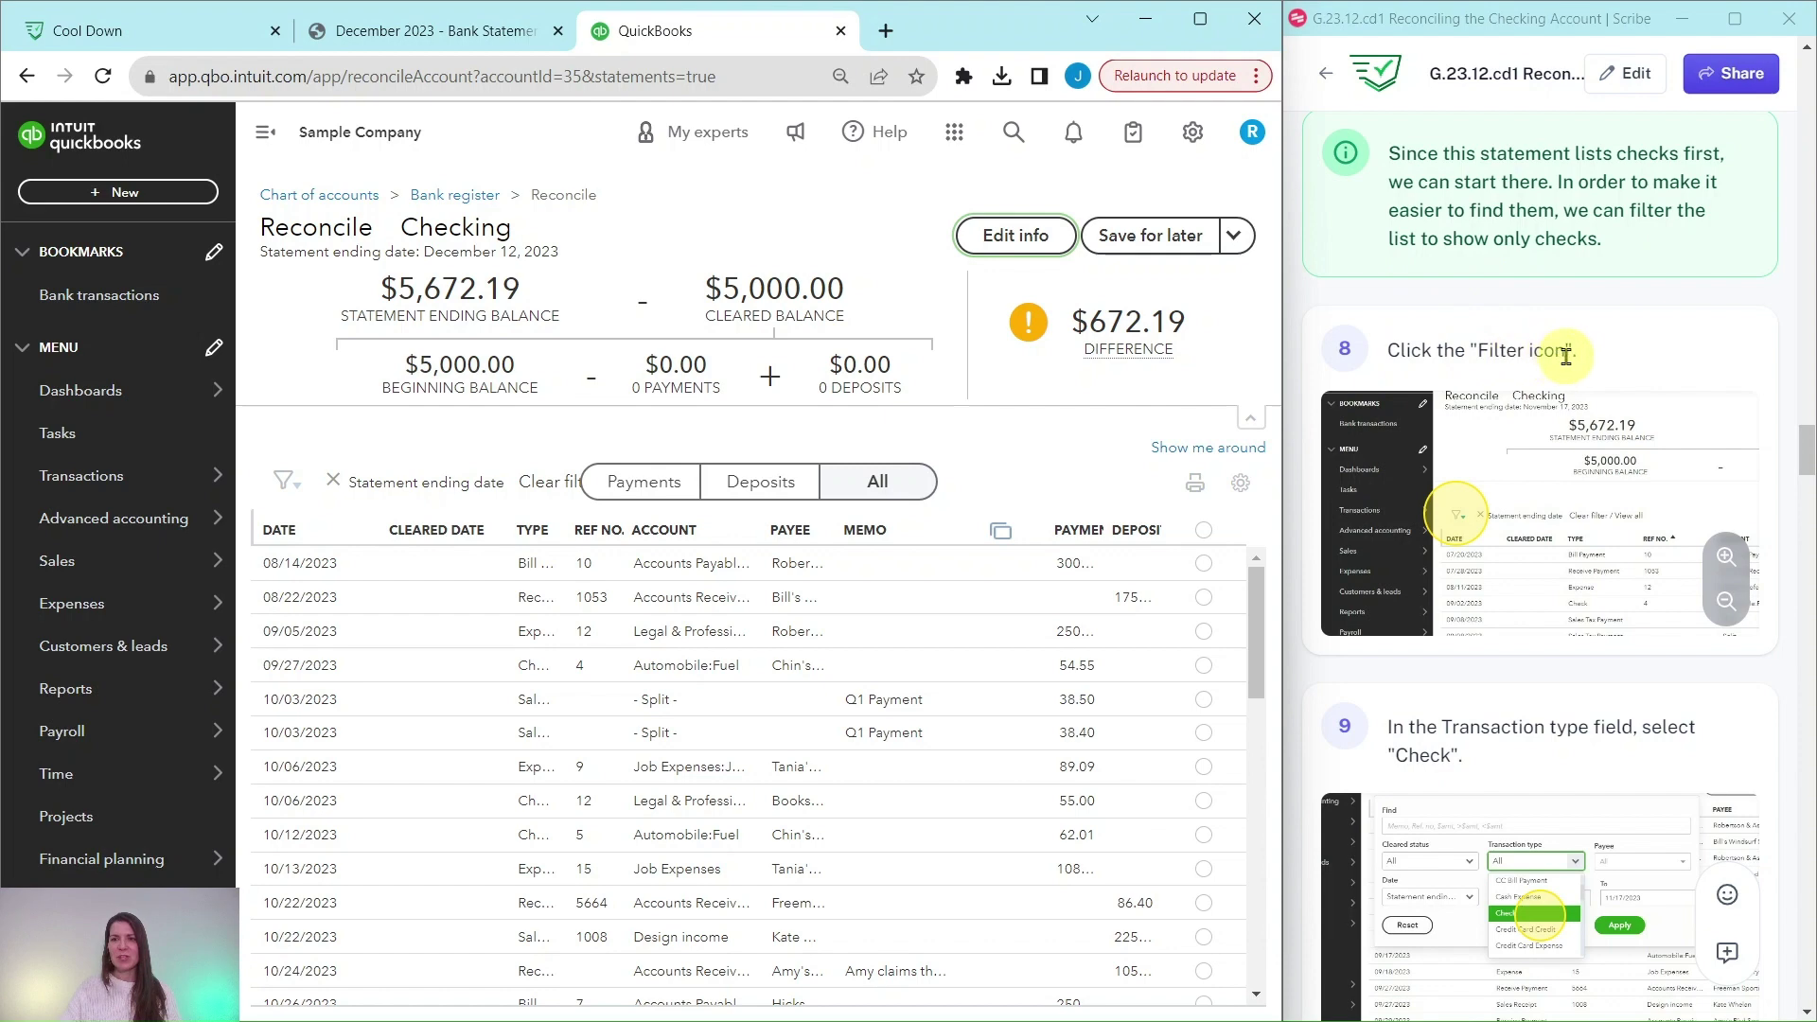
pyautogui.scroll(-1, 1562, 407)
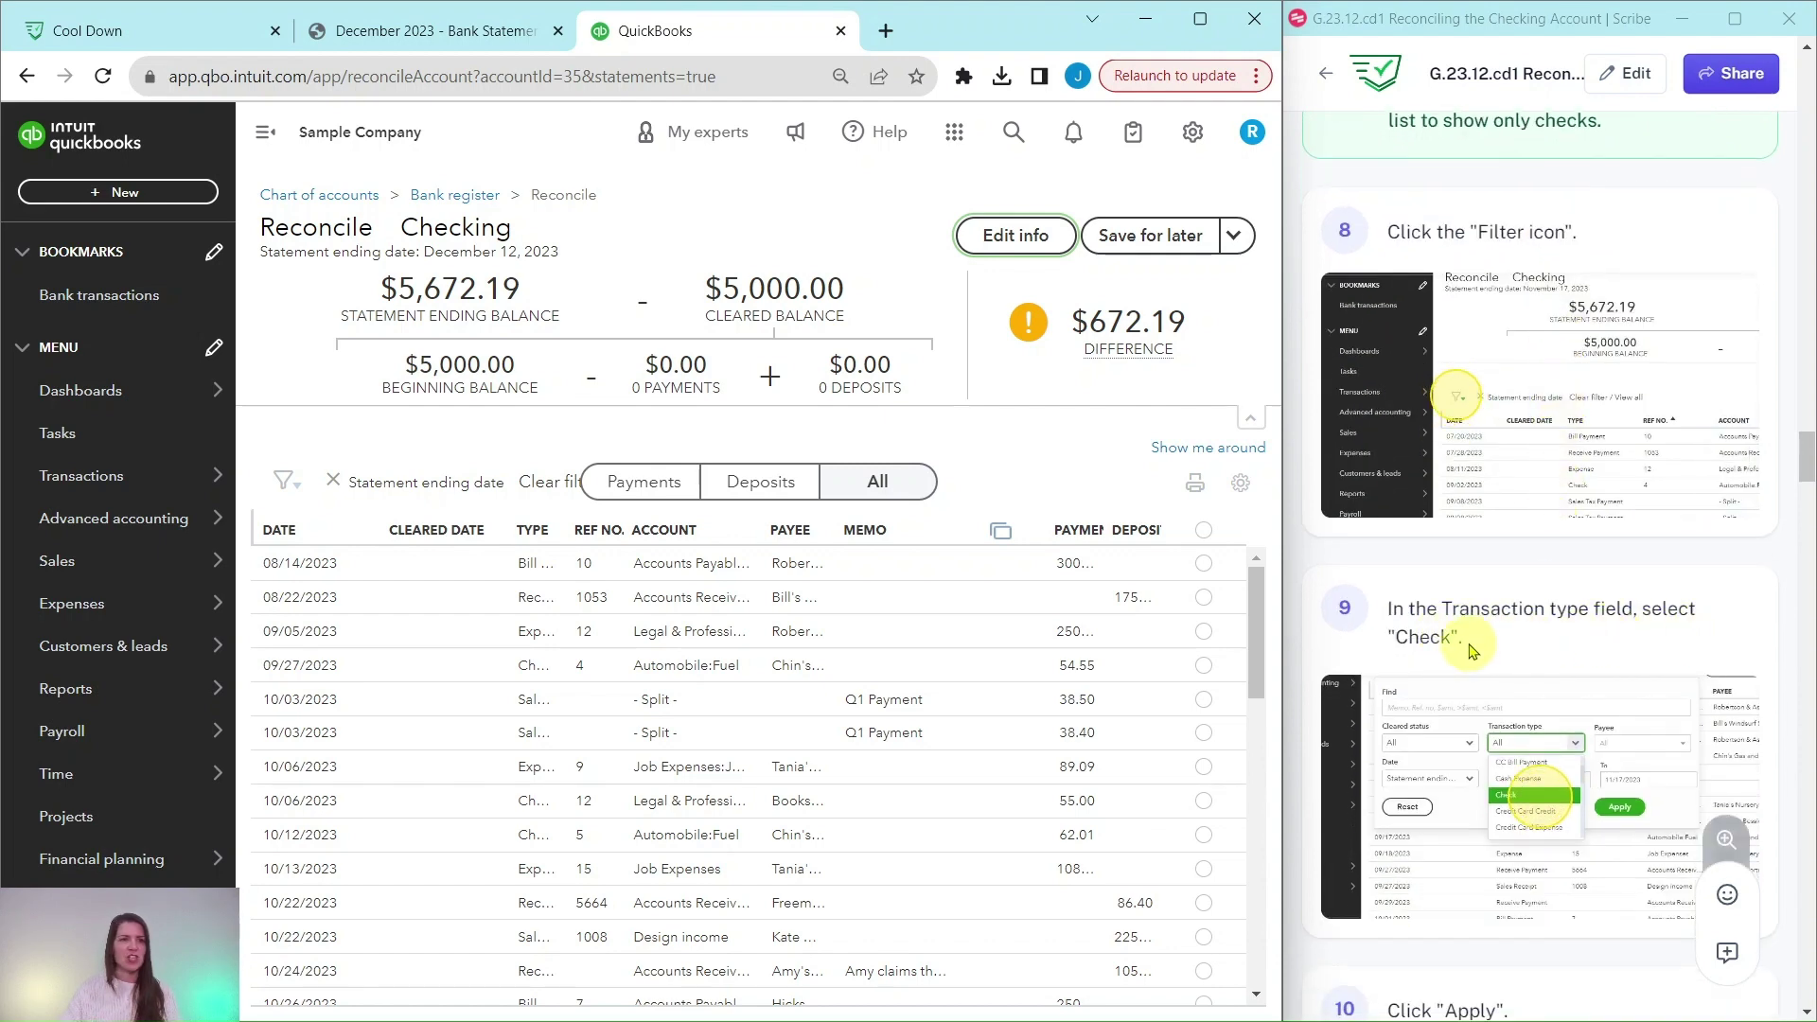
pyautogui.click(286, 483)
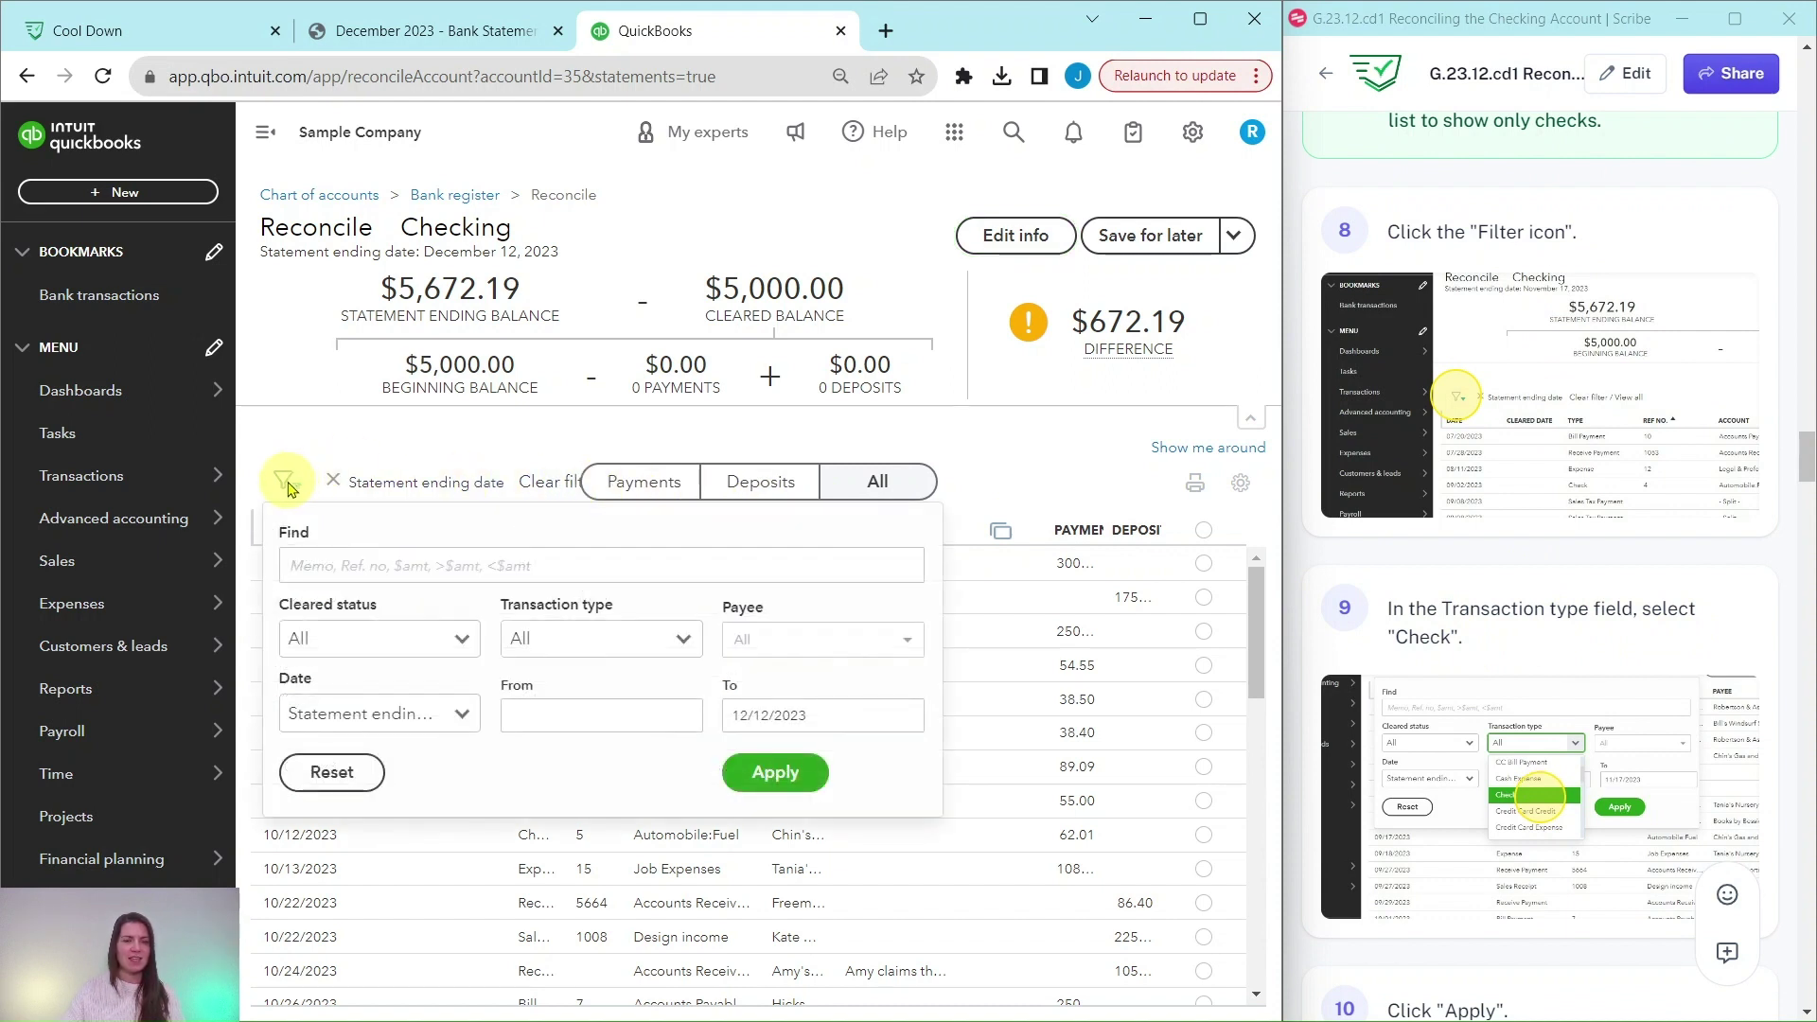
pyautogui.click(673, 638)
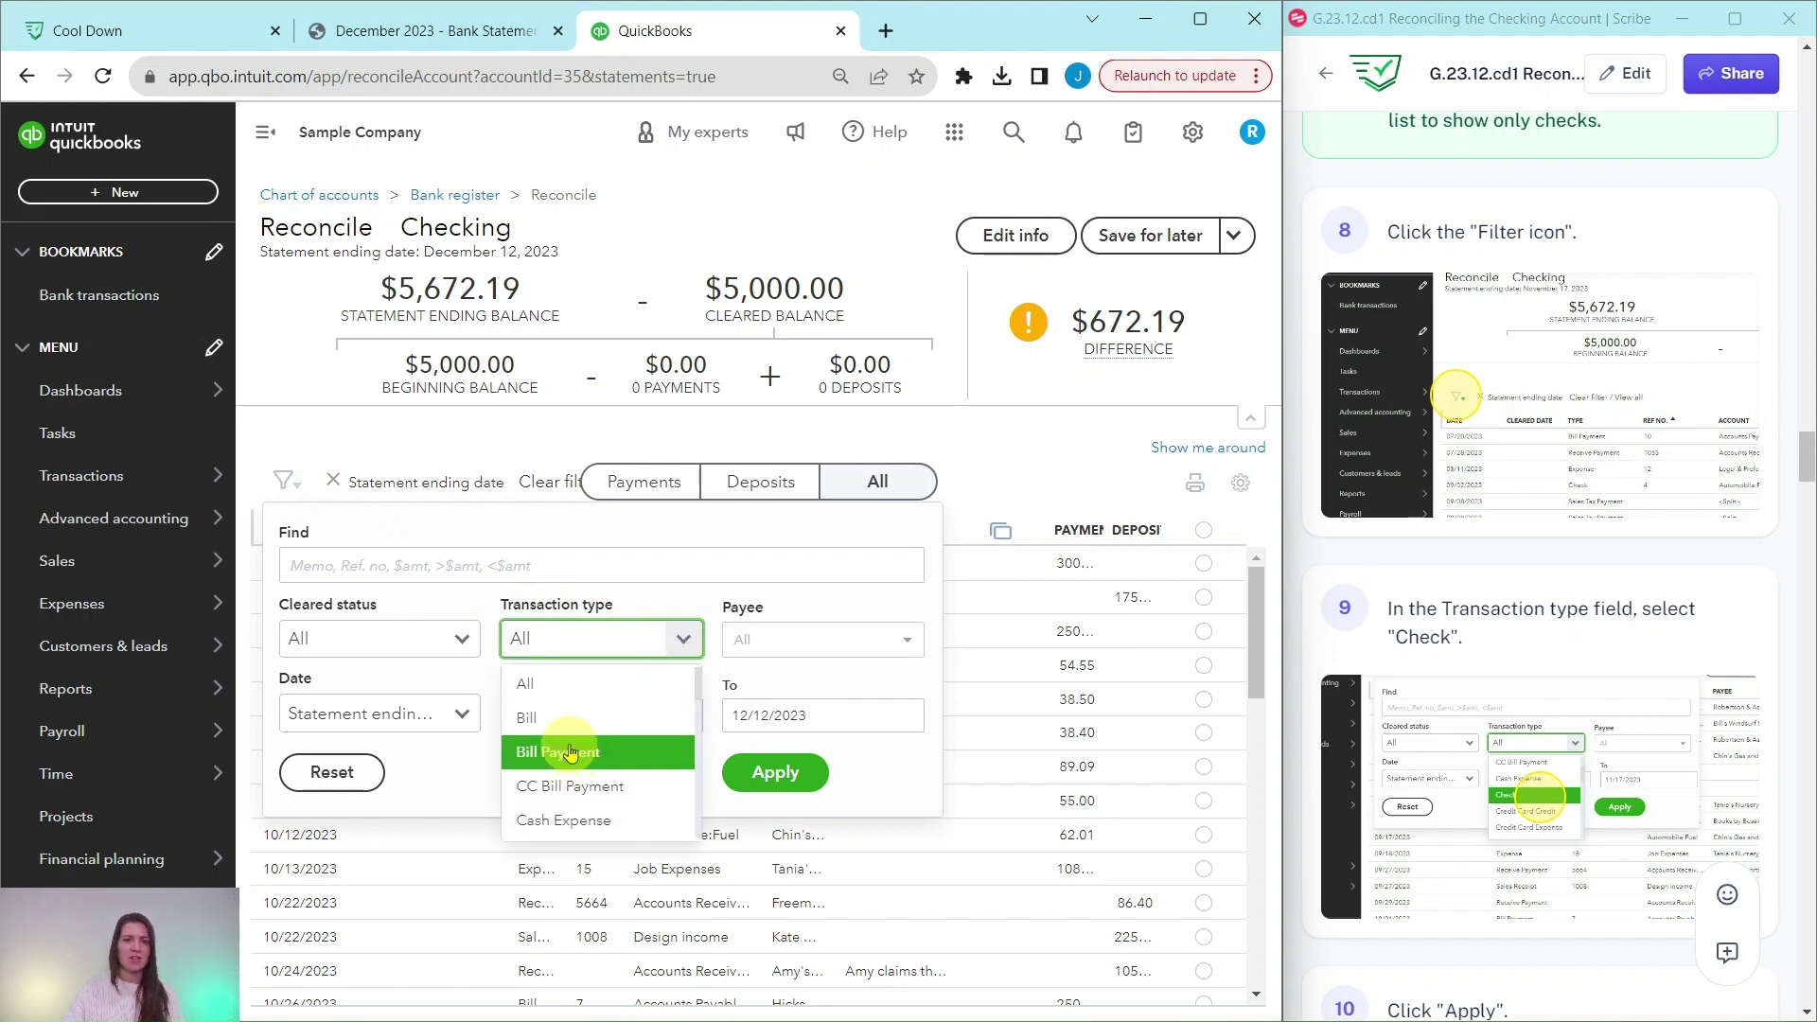
pyautogui.scroll(-2, 569, 752)
pyautogui.click(532, 744)
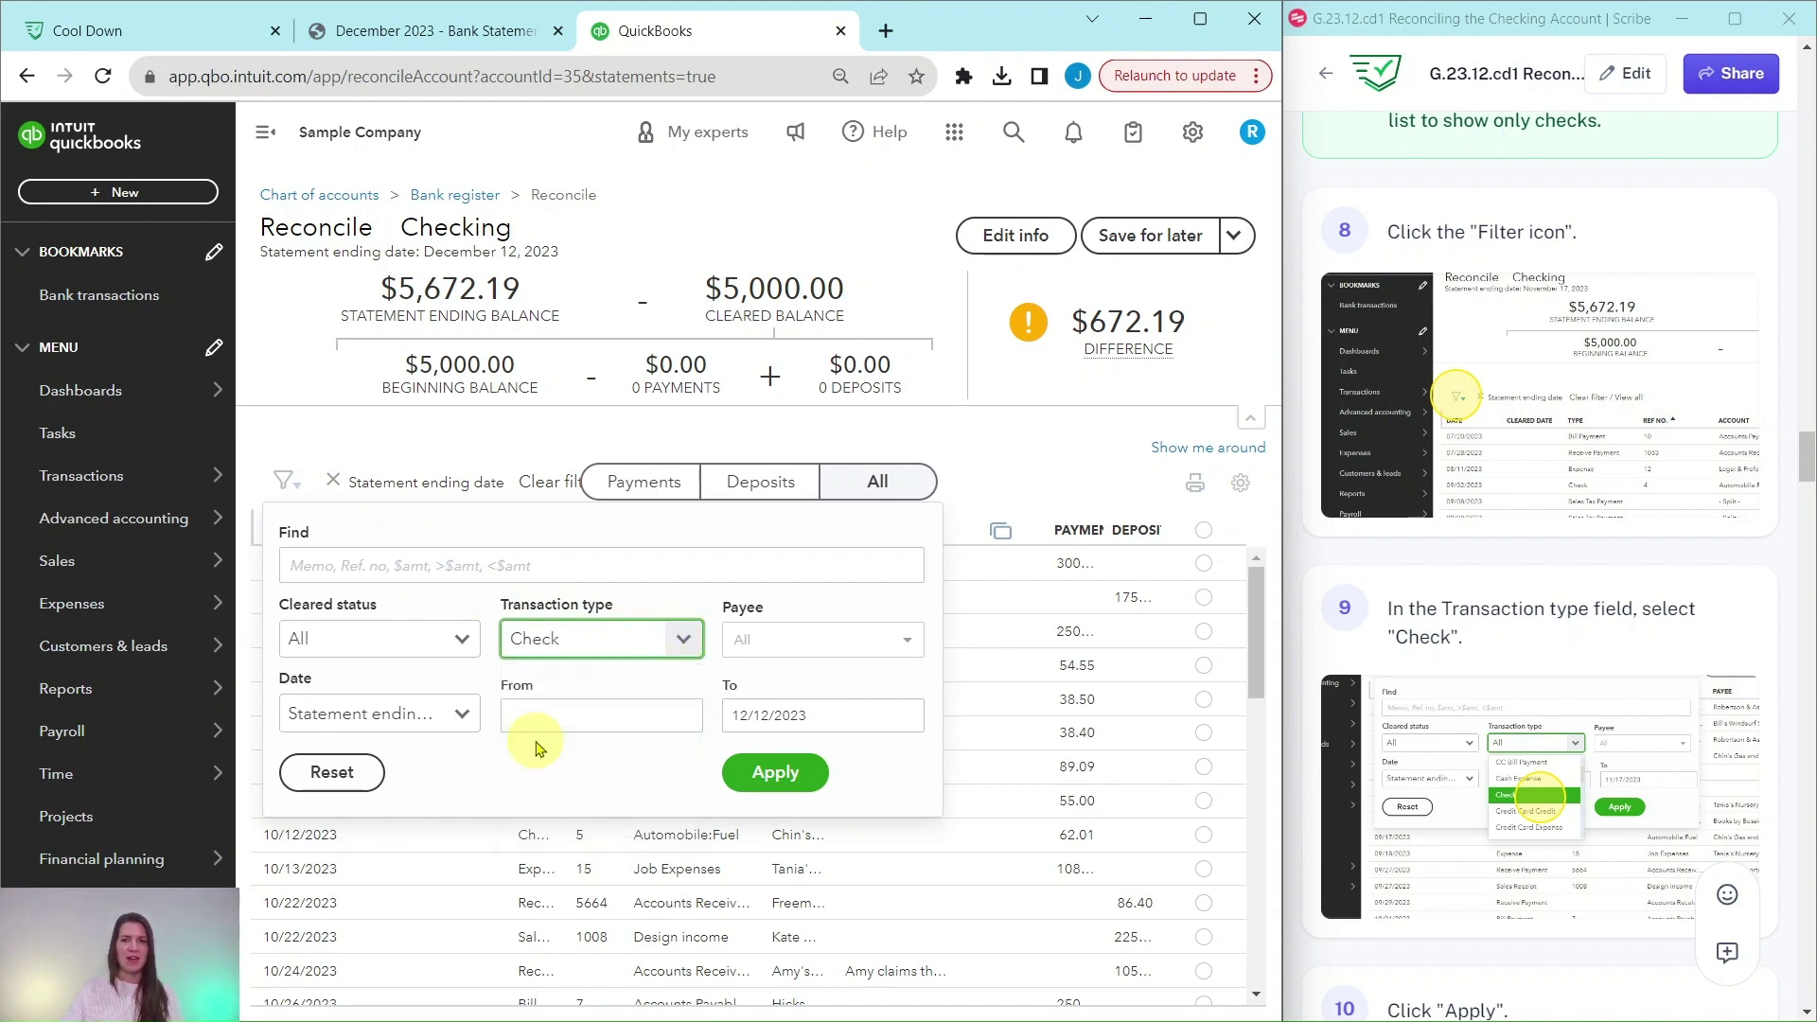
pyautogui.click(775, 773)
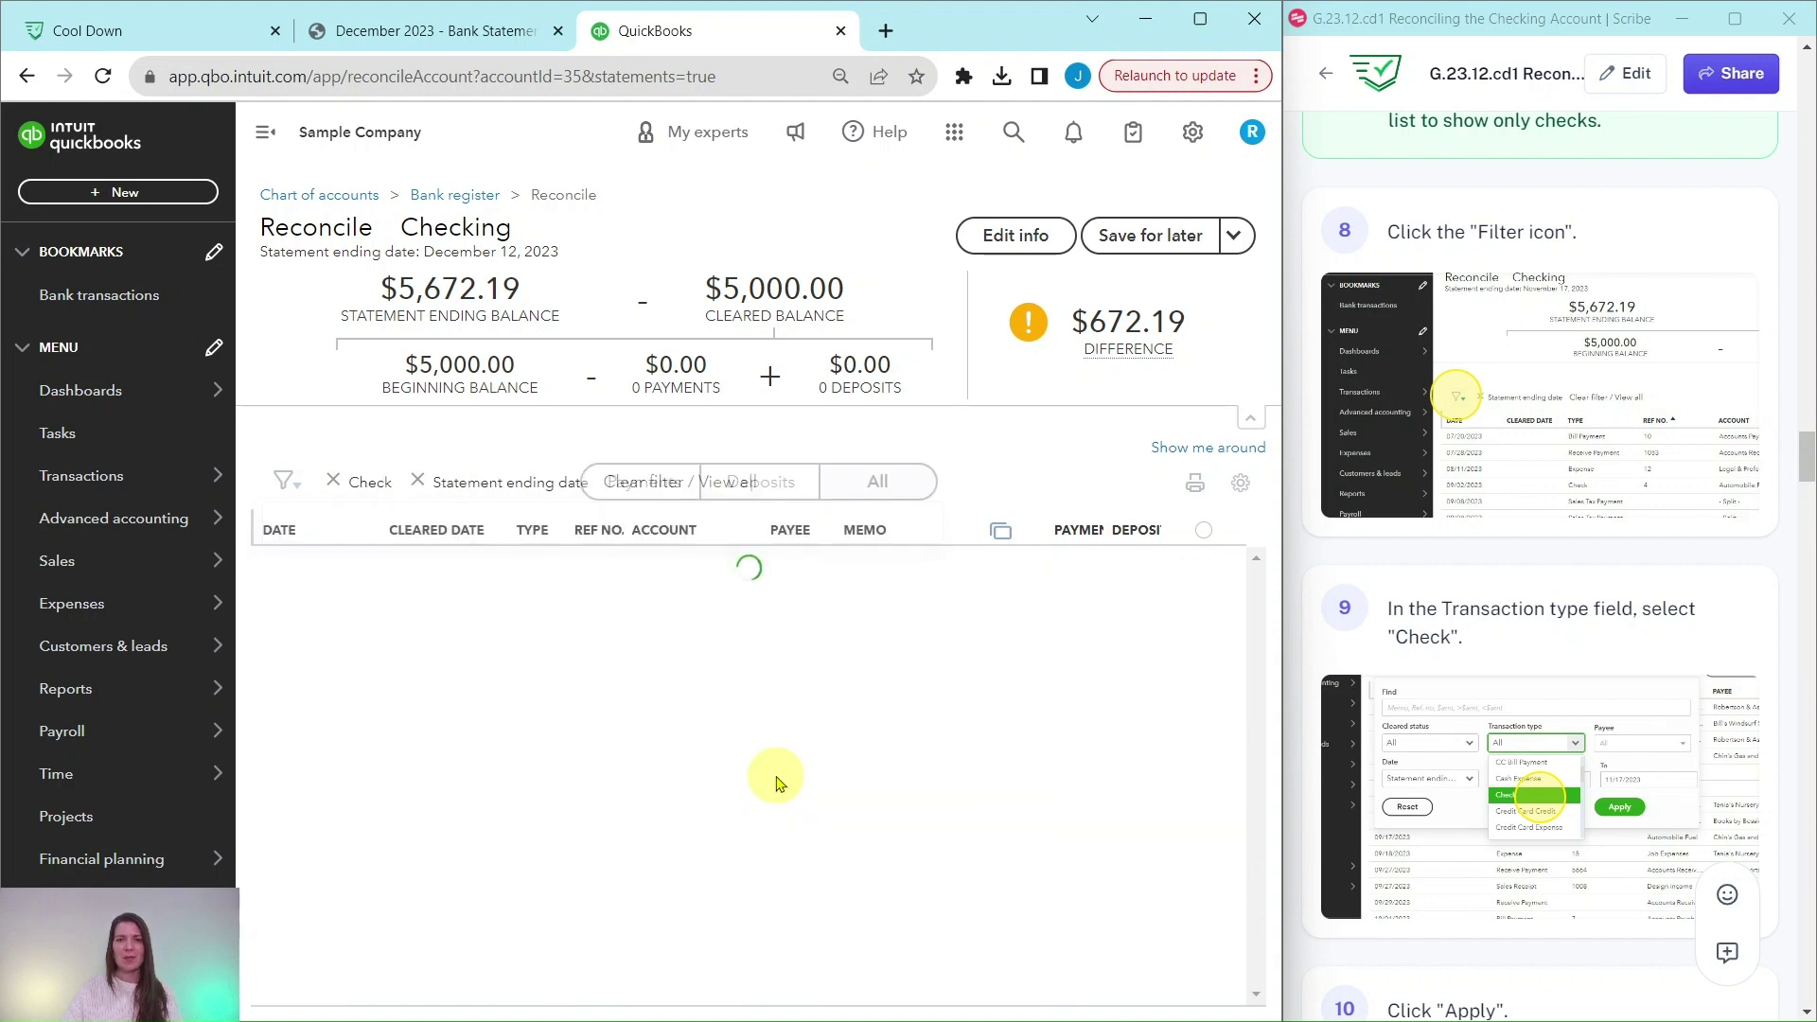
# Step: Sort the filtered checks by reference number from smallest to largest, as the guide instructs
pyautogui.scroll(-3, 1586, 702)
pyautogui.scroll(-5, 1586, 702)
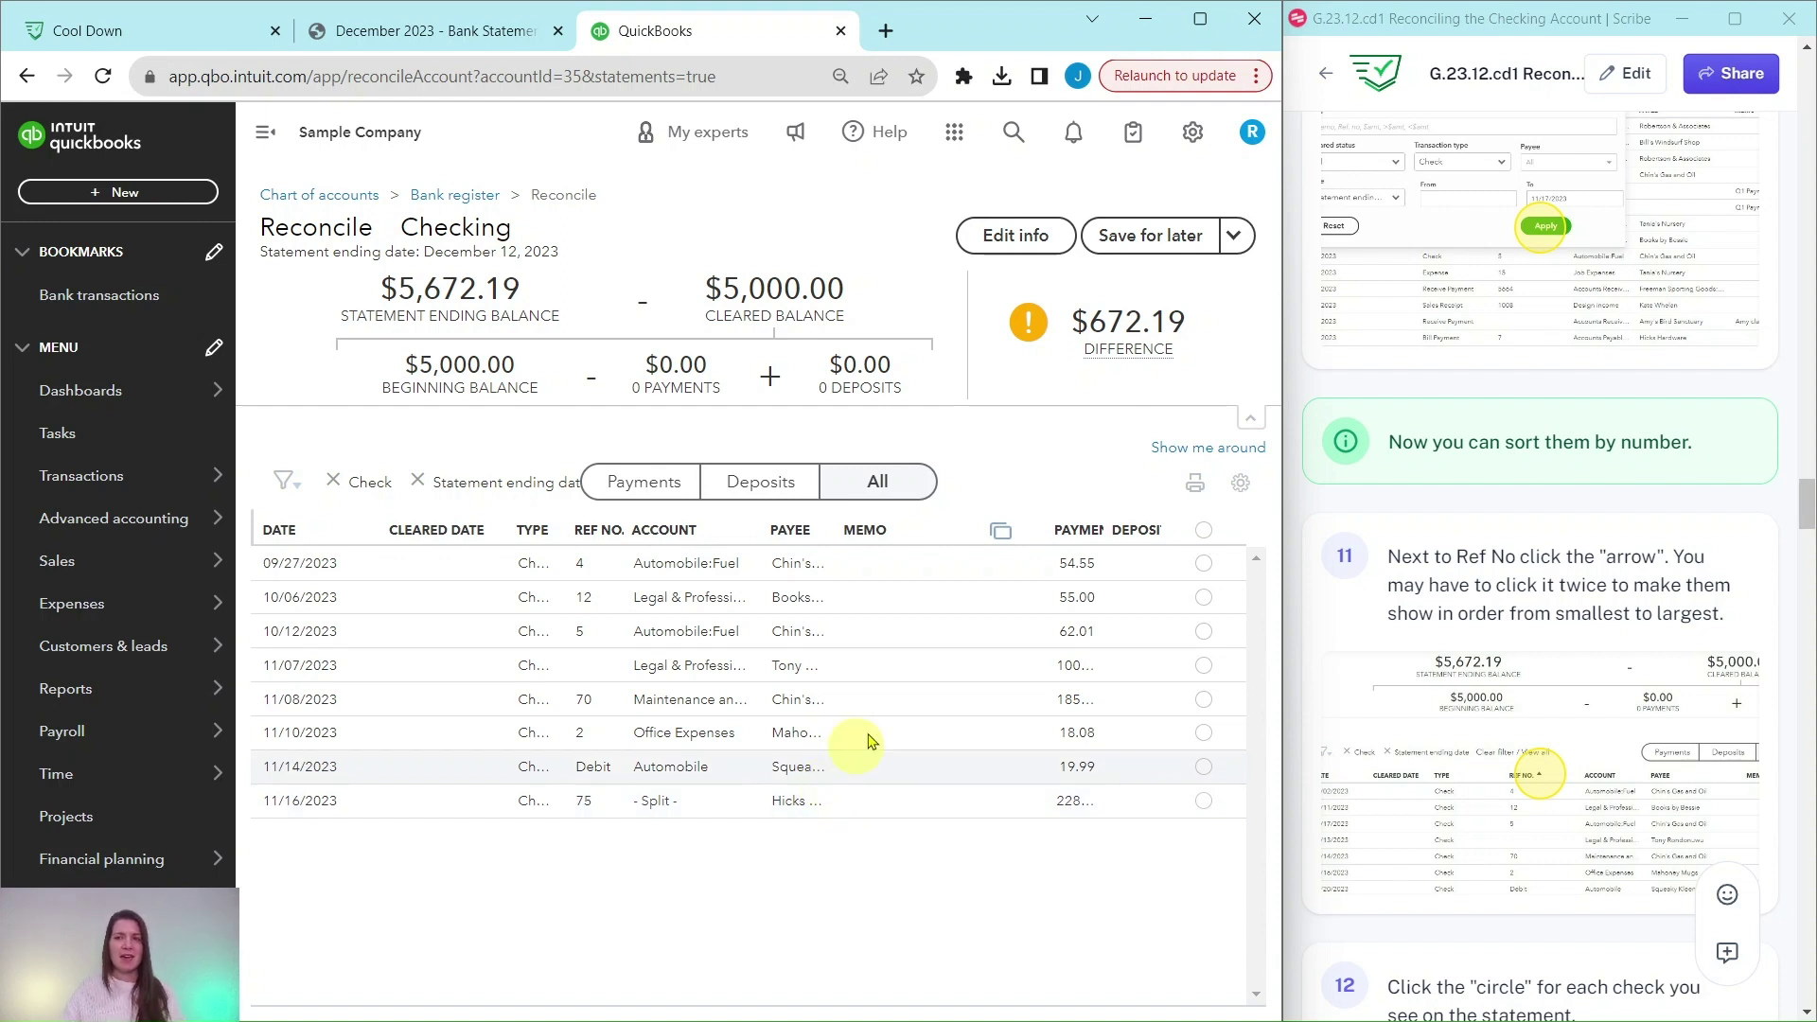
pyautogui.click(600, 531)
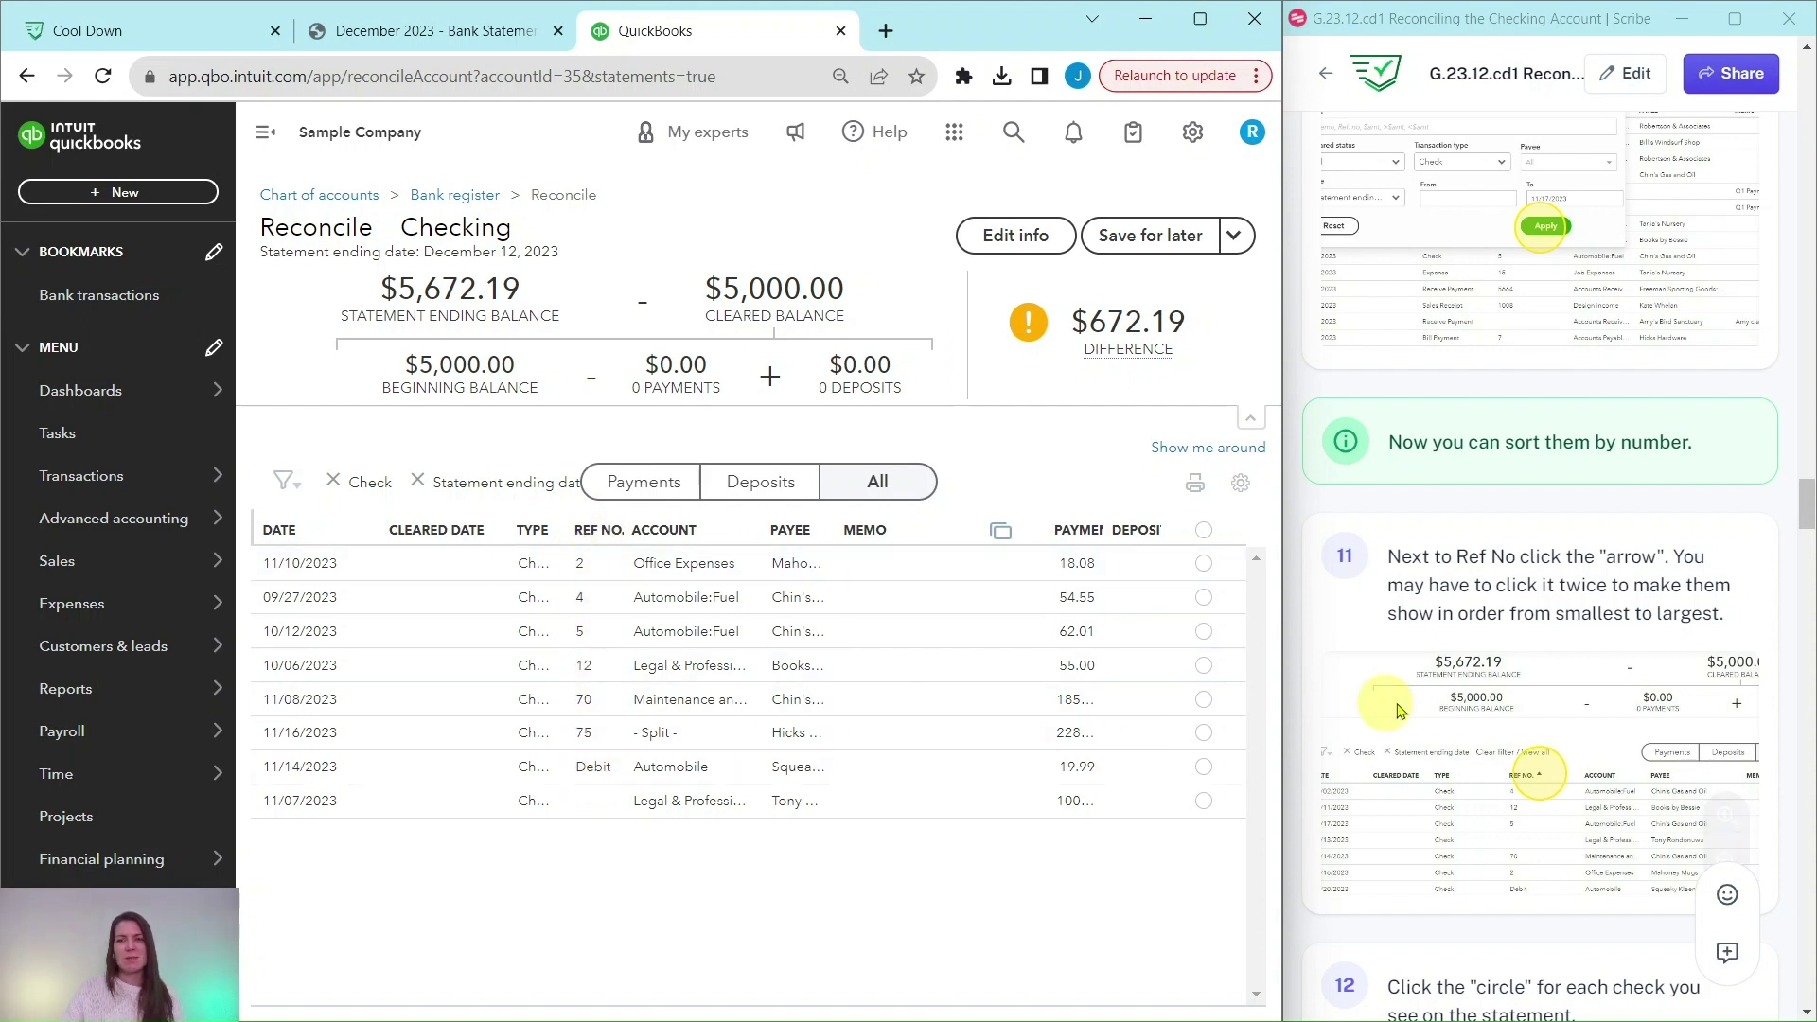
# Step: Compare the reconciliation list with the December 2023 bank statement and mark checks 2, 4 and 5 as cleared
pyautogui.scroll(-8, 1561, 700)
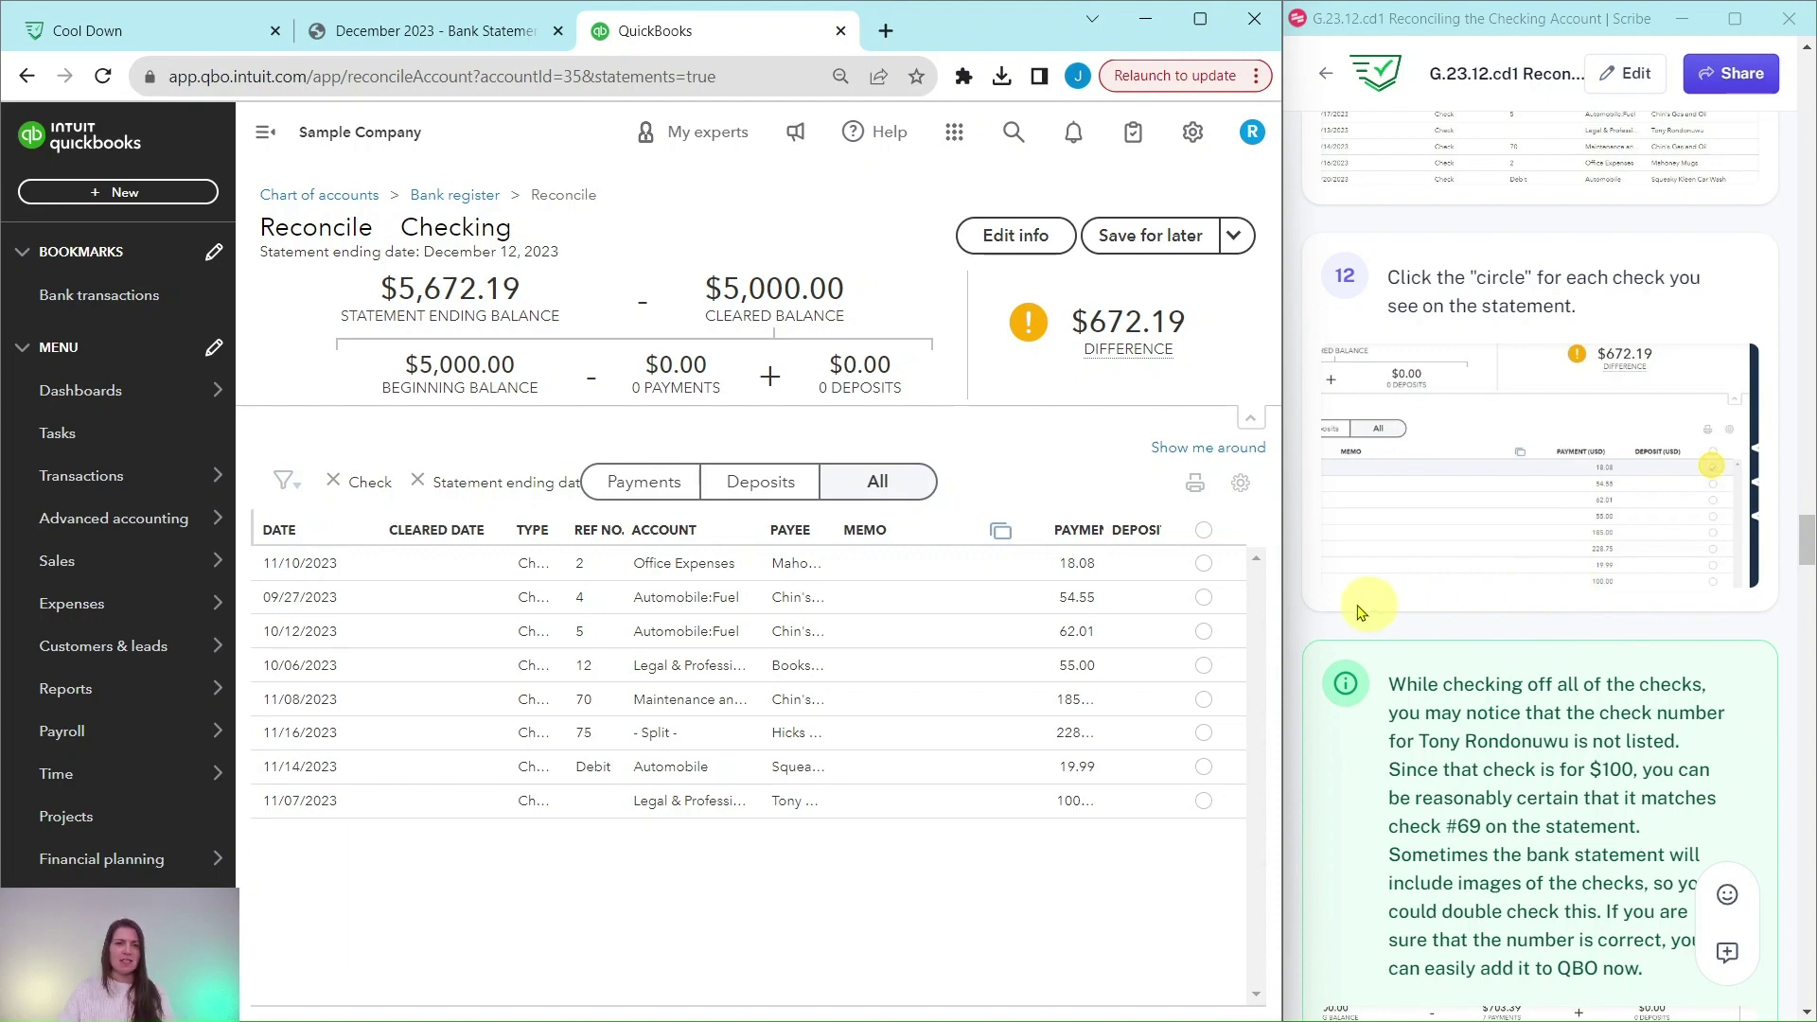
pyautogui.click(433, 31)
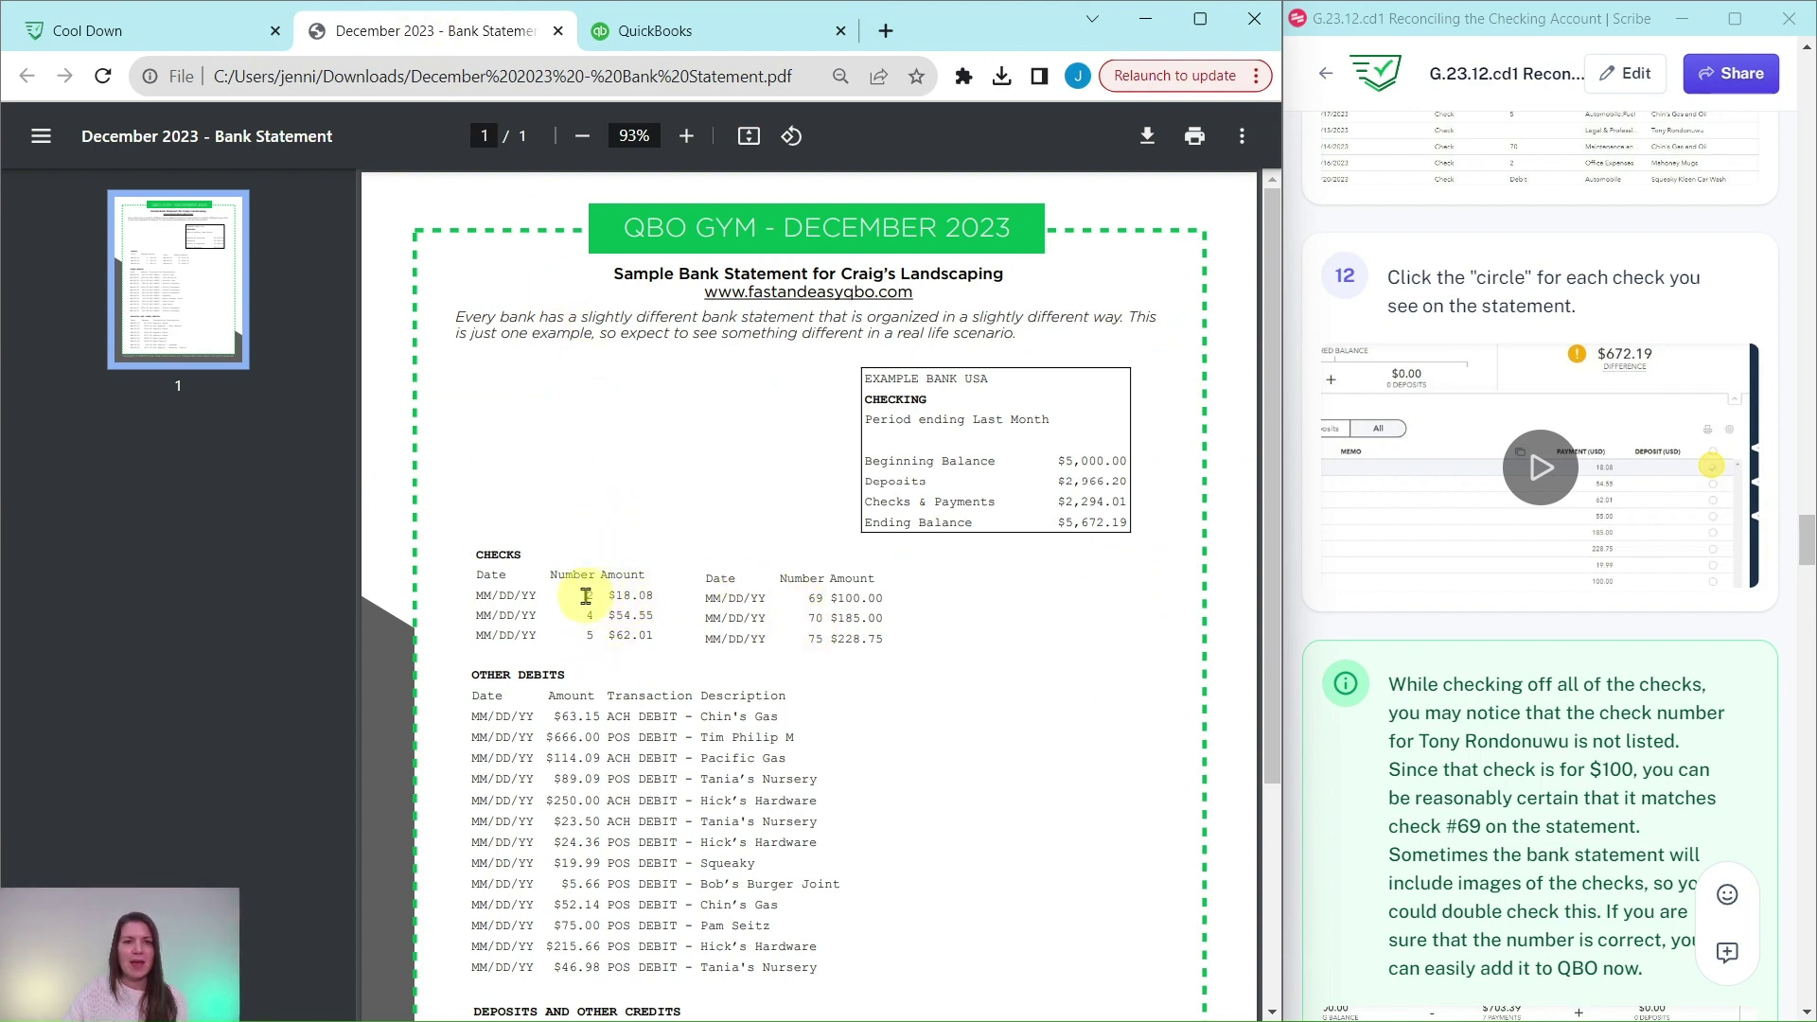
pyautogui.click(643, 35)
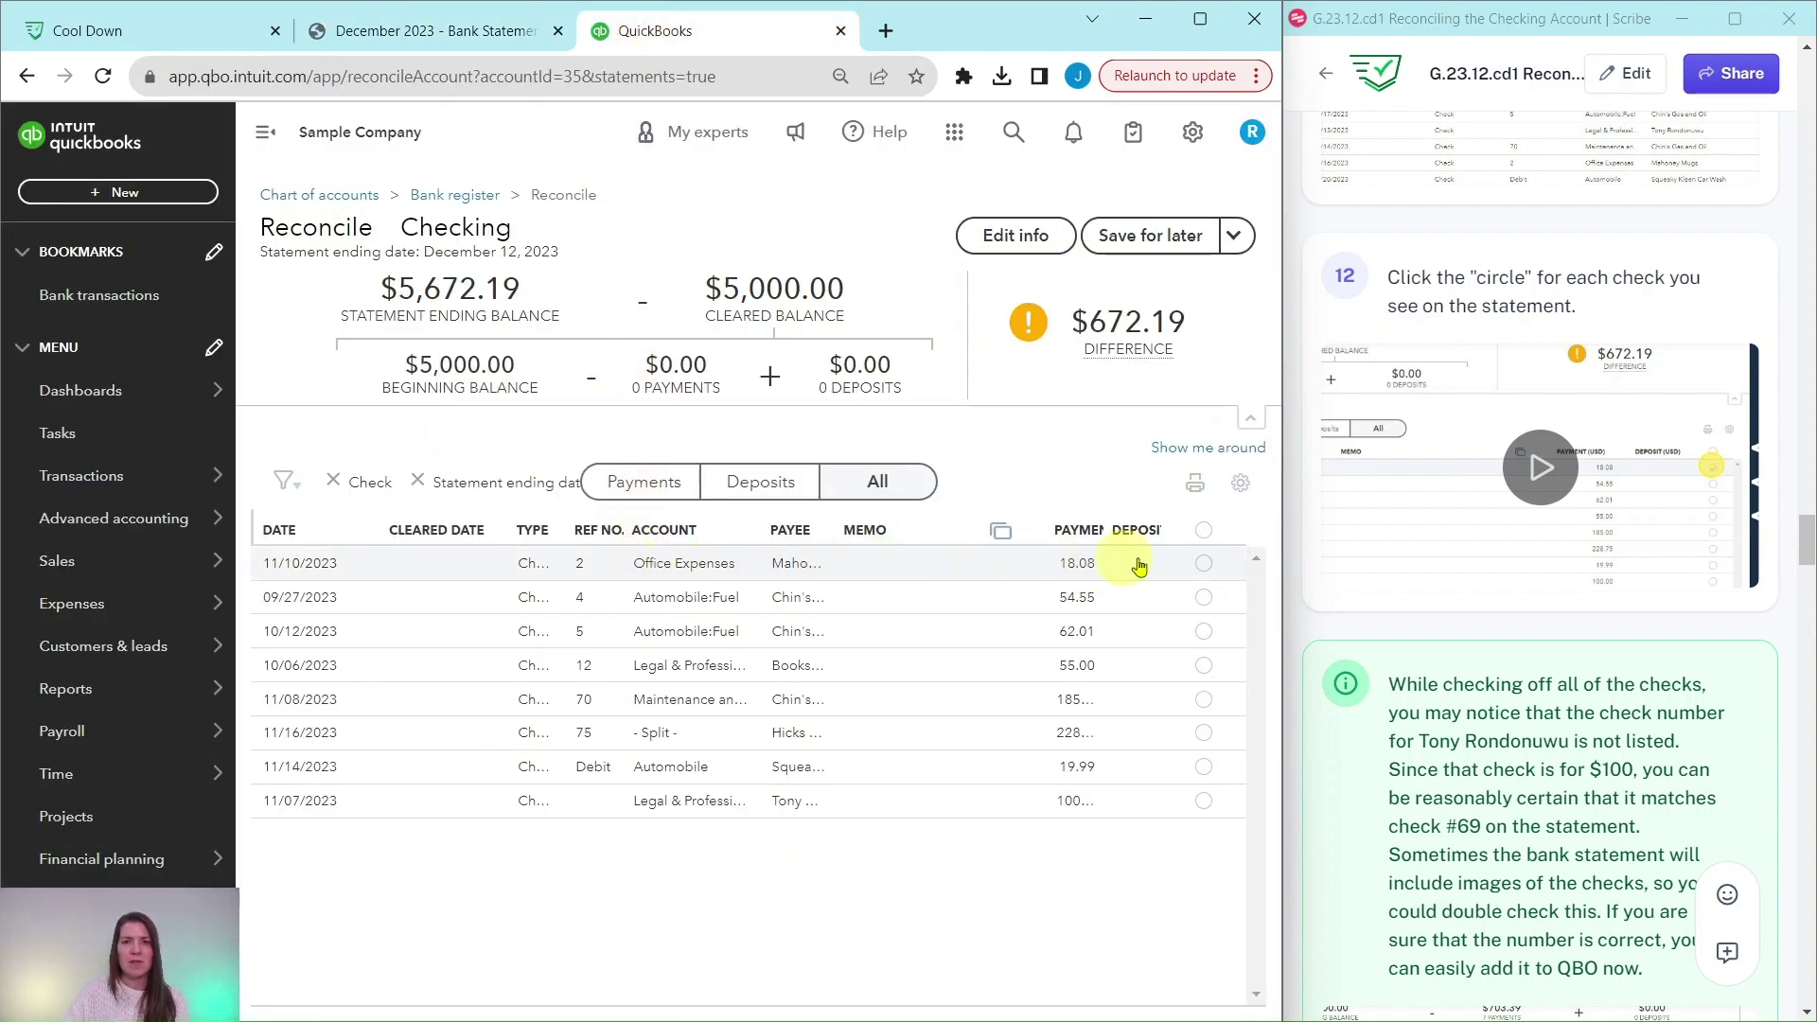
pyautogui.click(1203, 563)
pyautogui.click(444, 31)
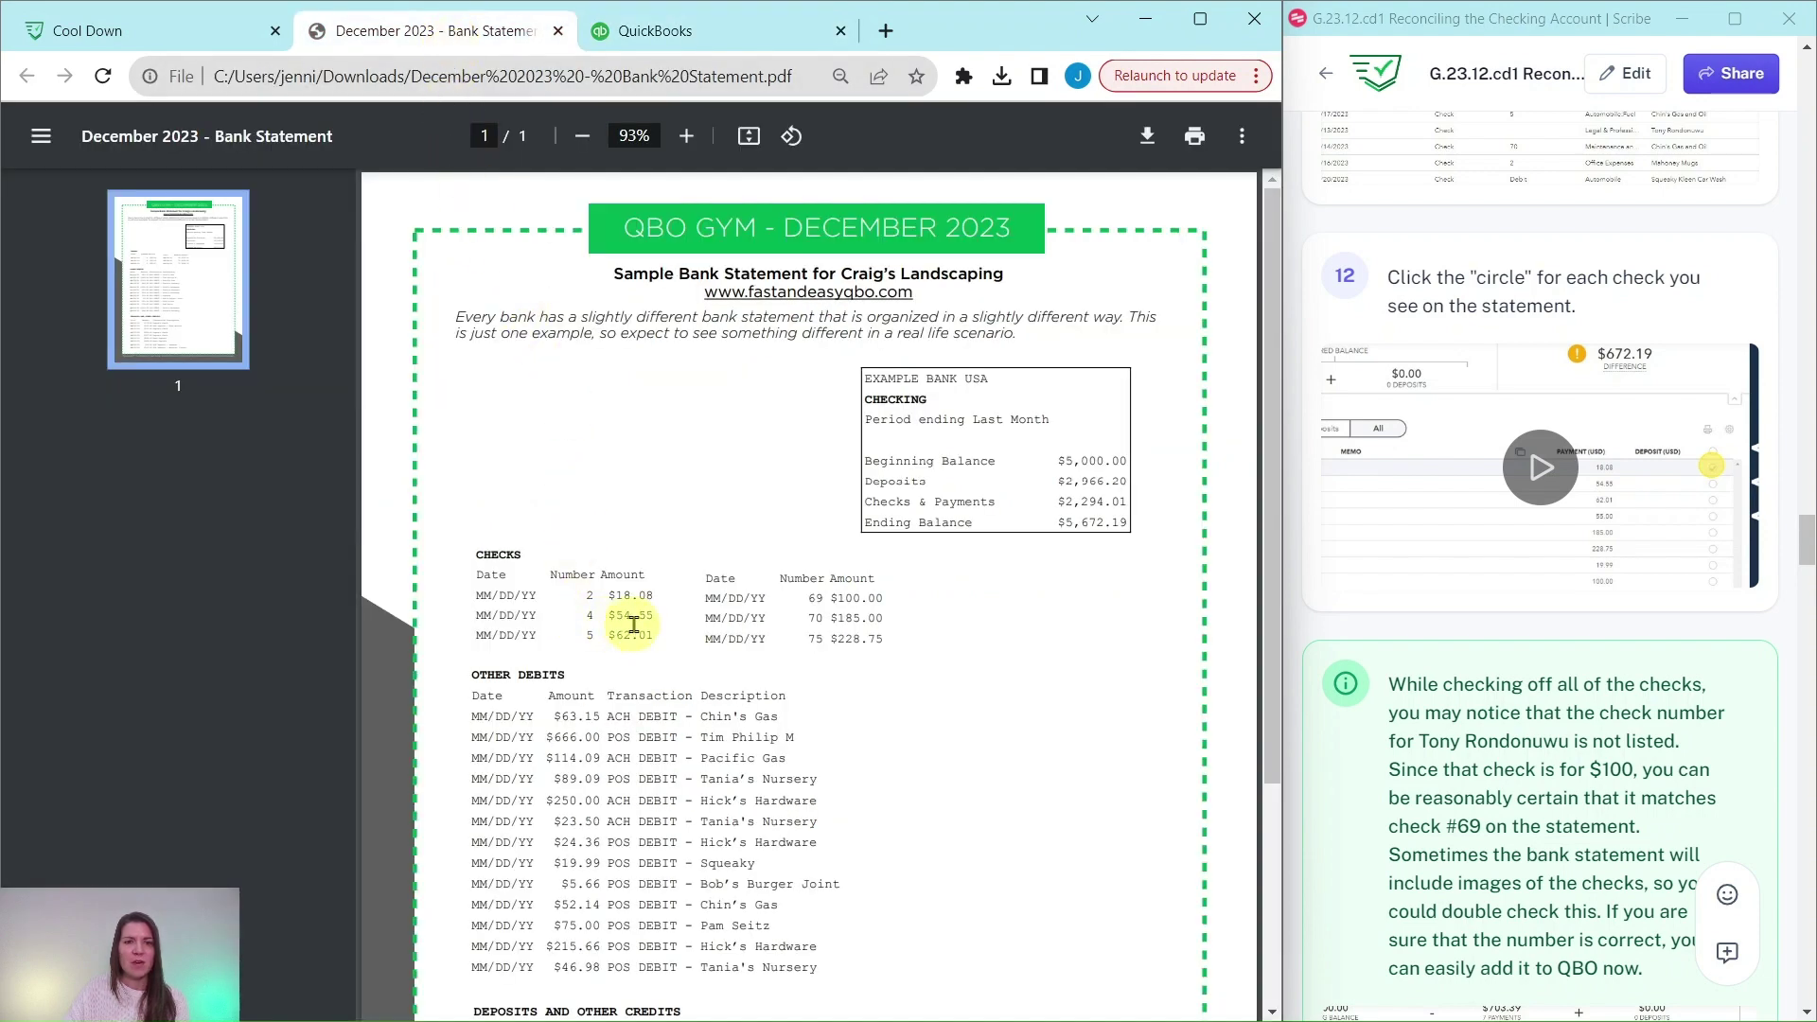
pyautogui.click(643, 32)
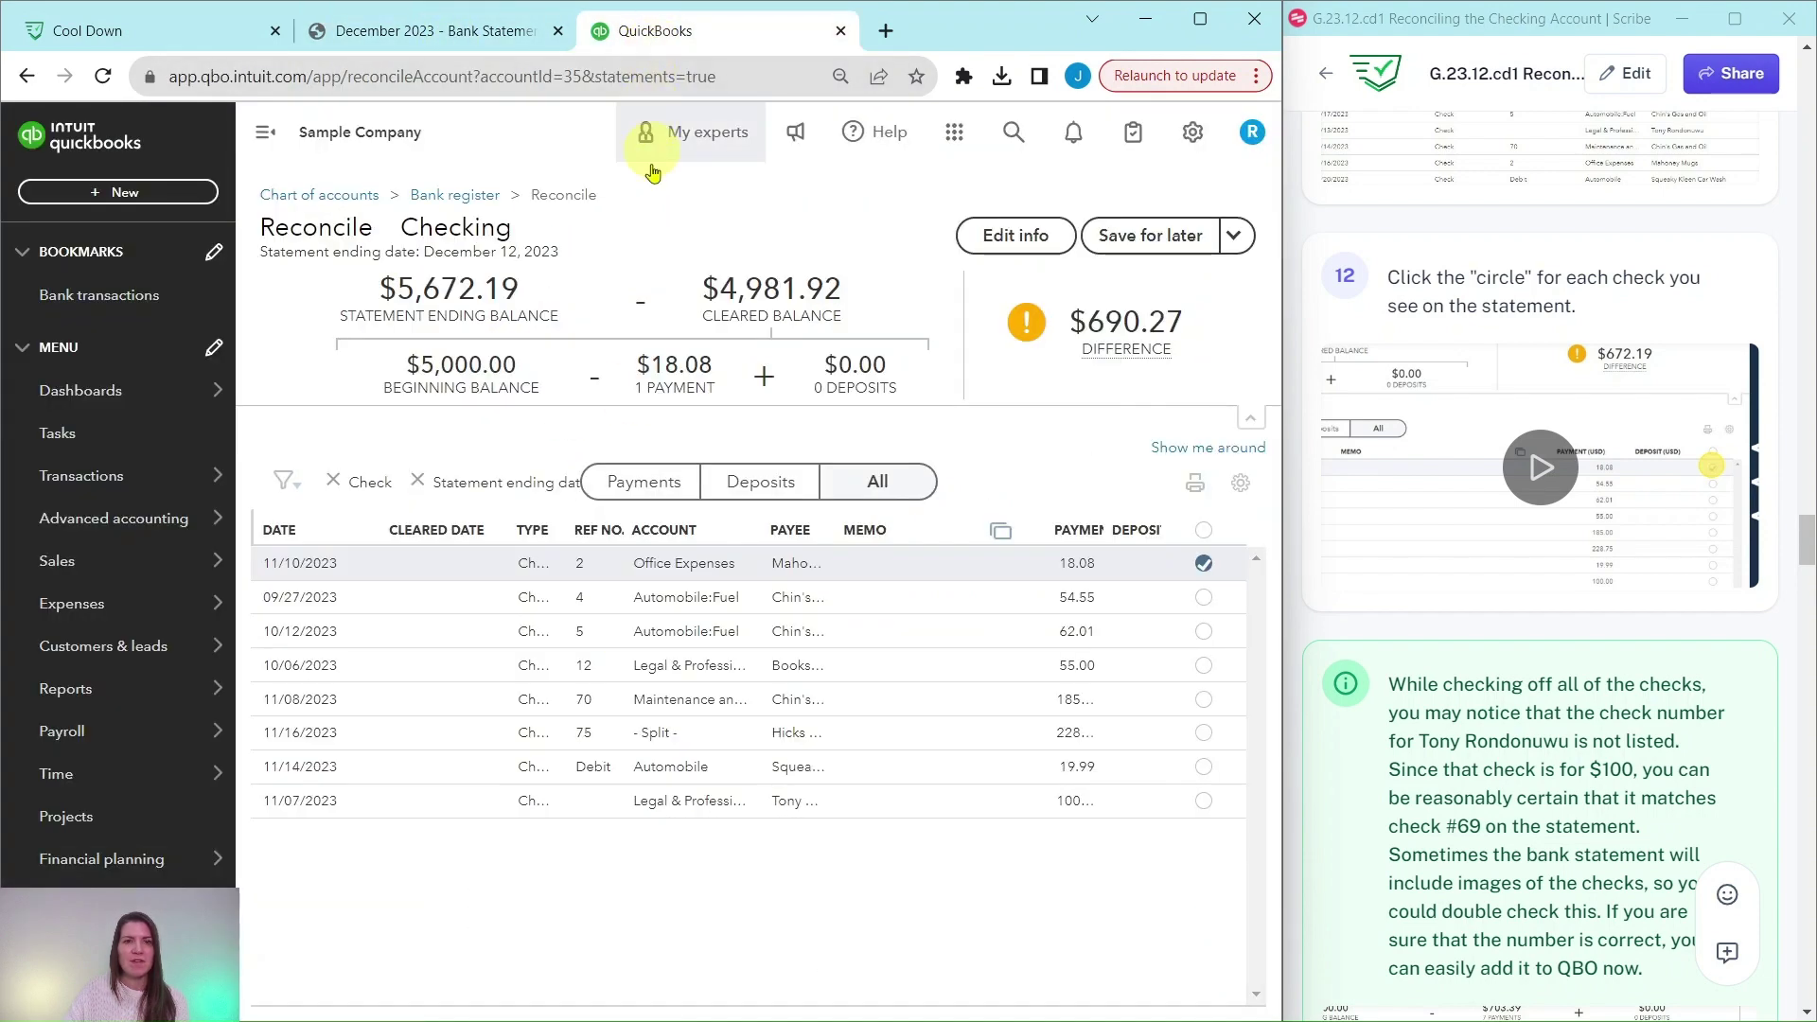
pyautogui.click(1202, 599)
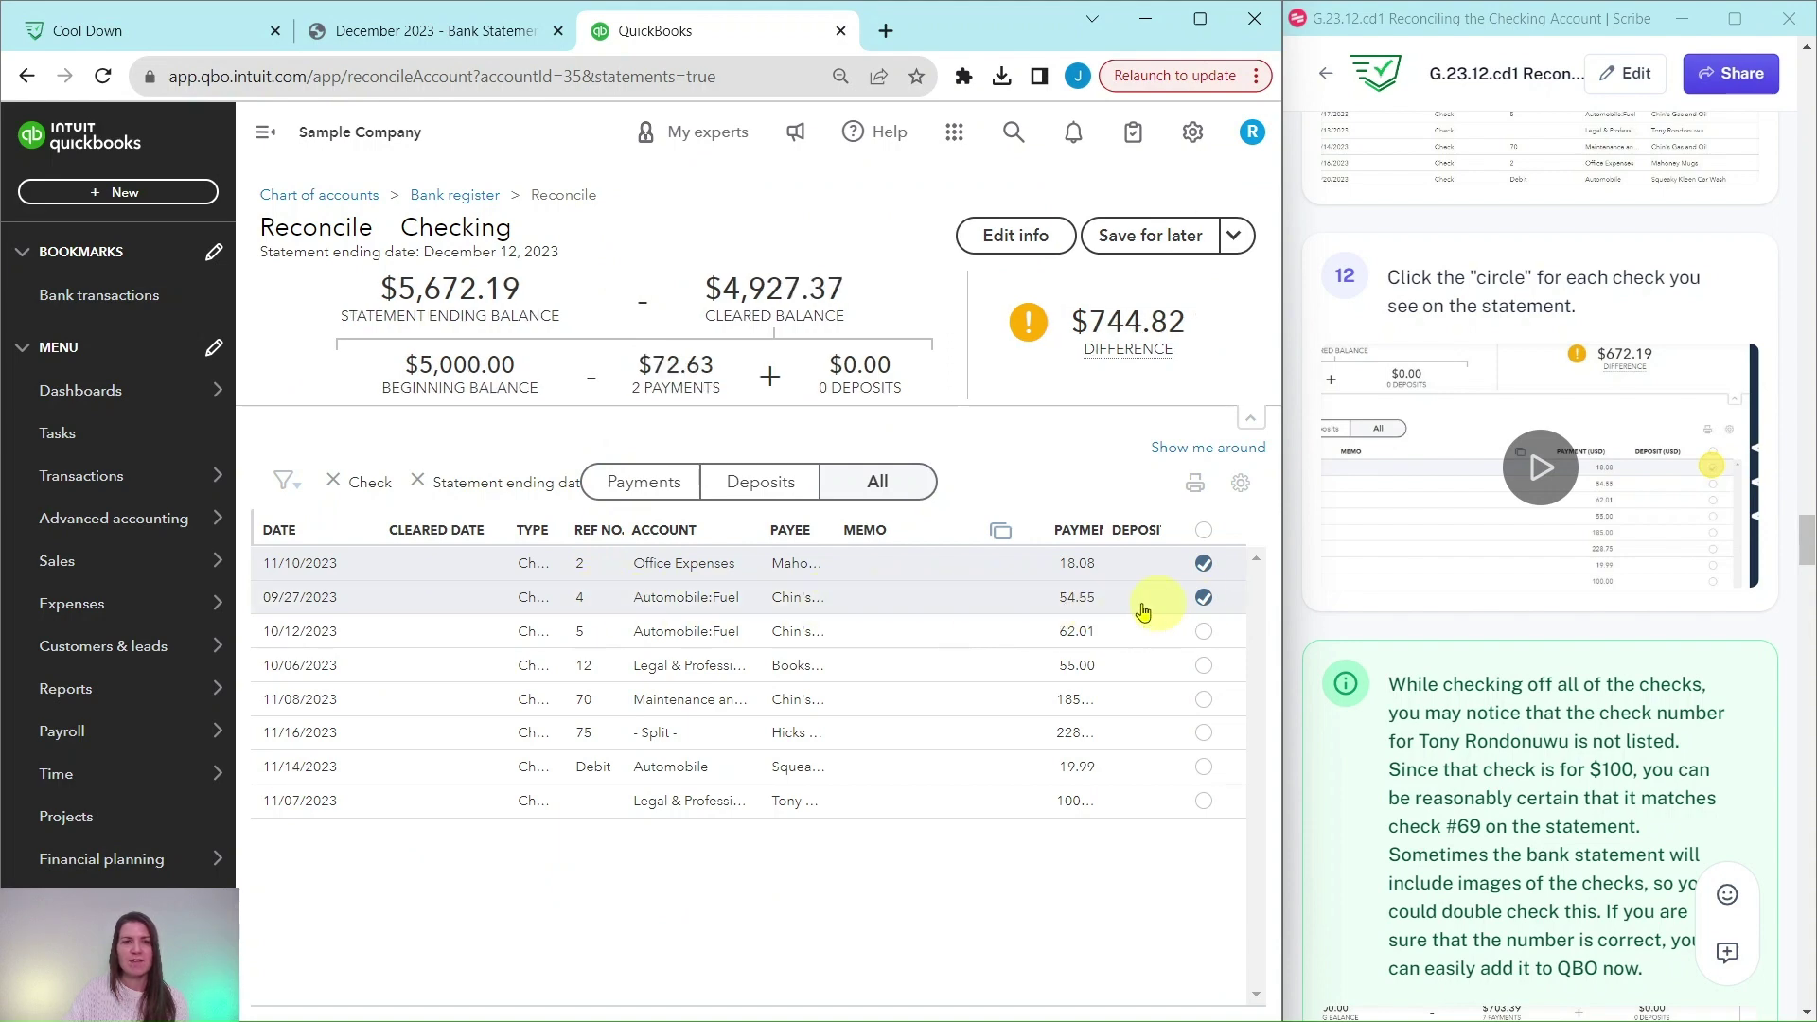
pyautogui.click(427, 23)
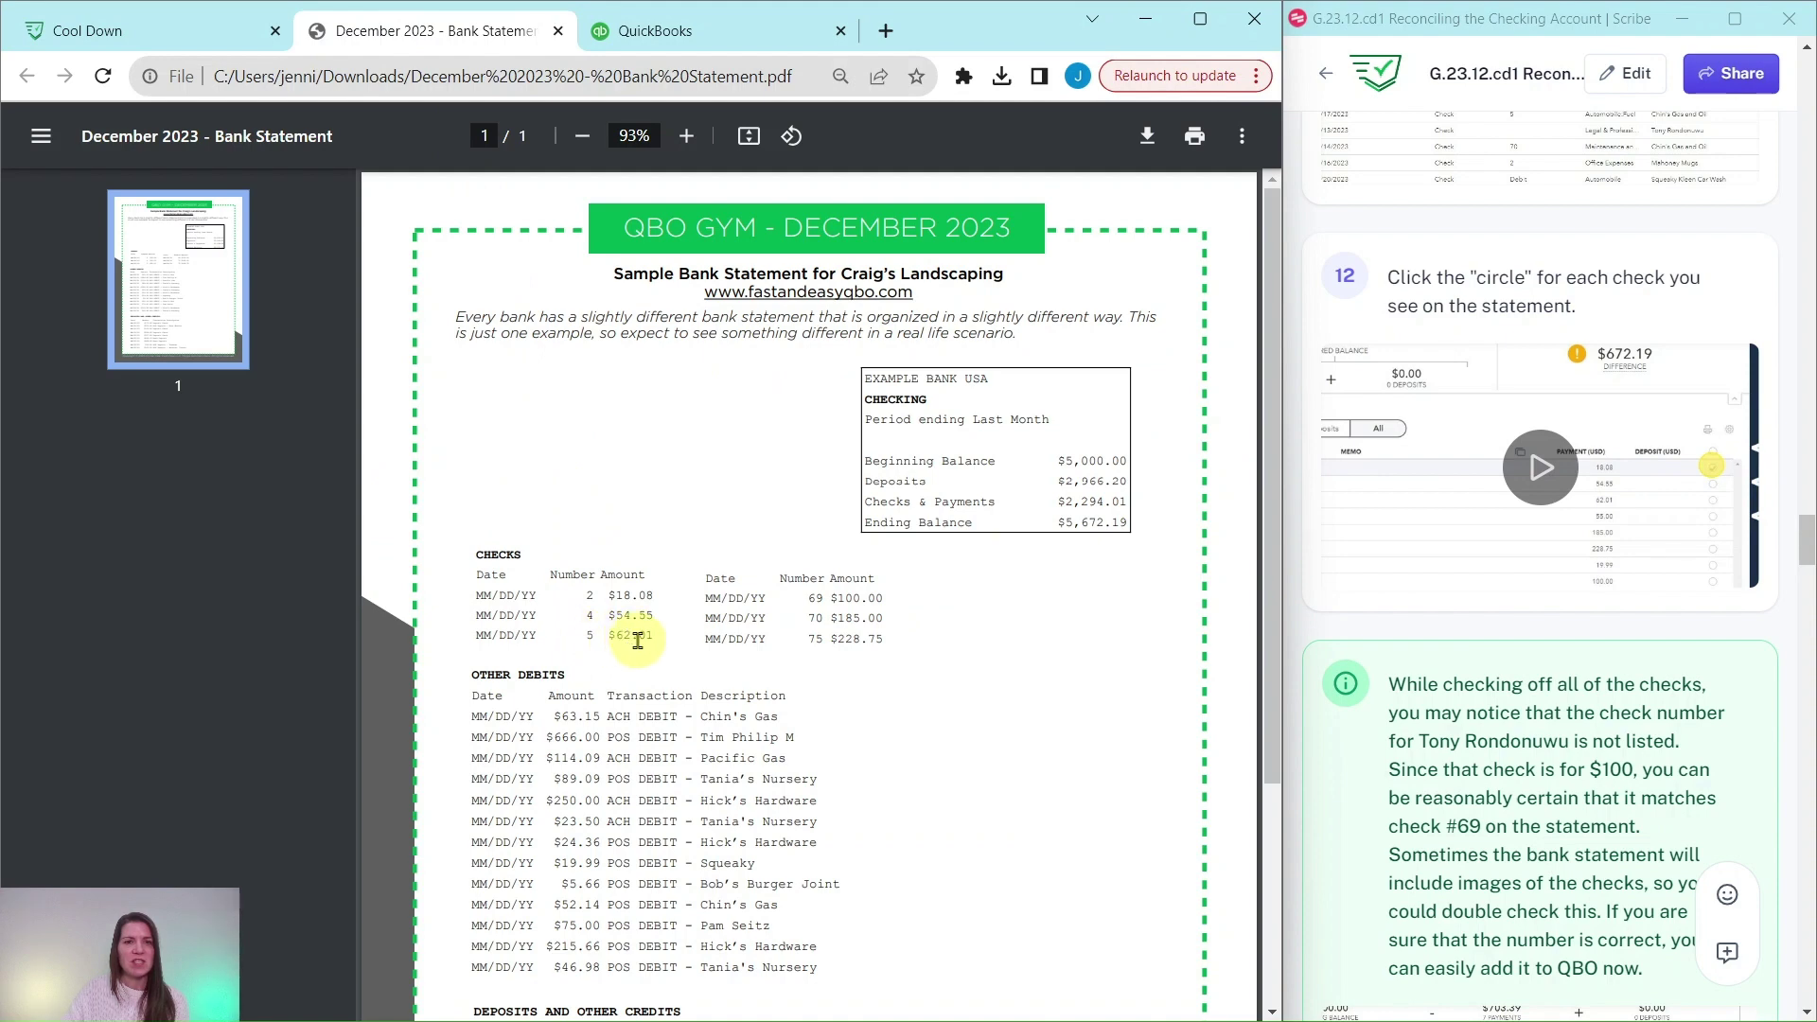
pyautogui.click(652, 31)
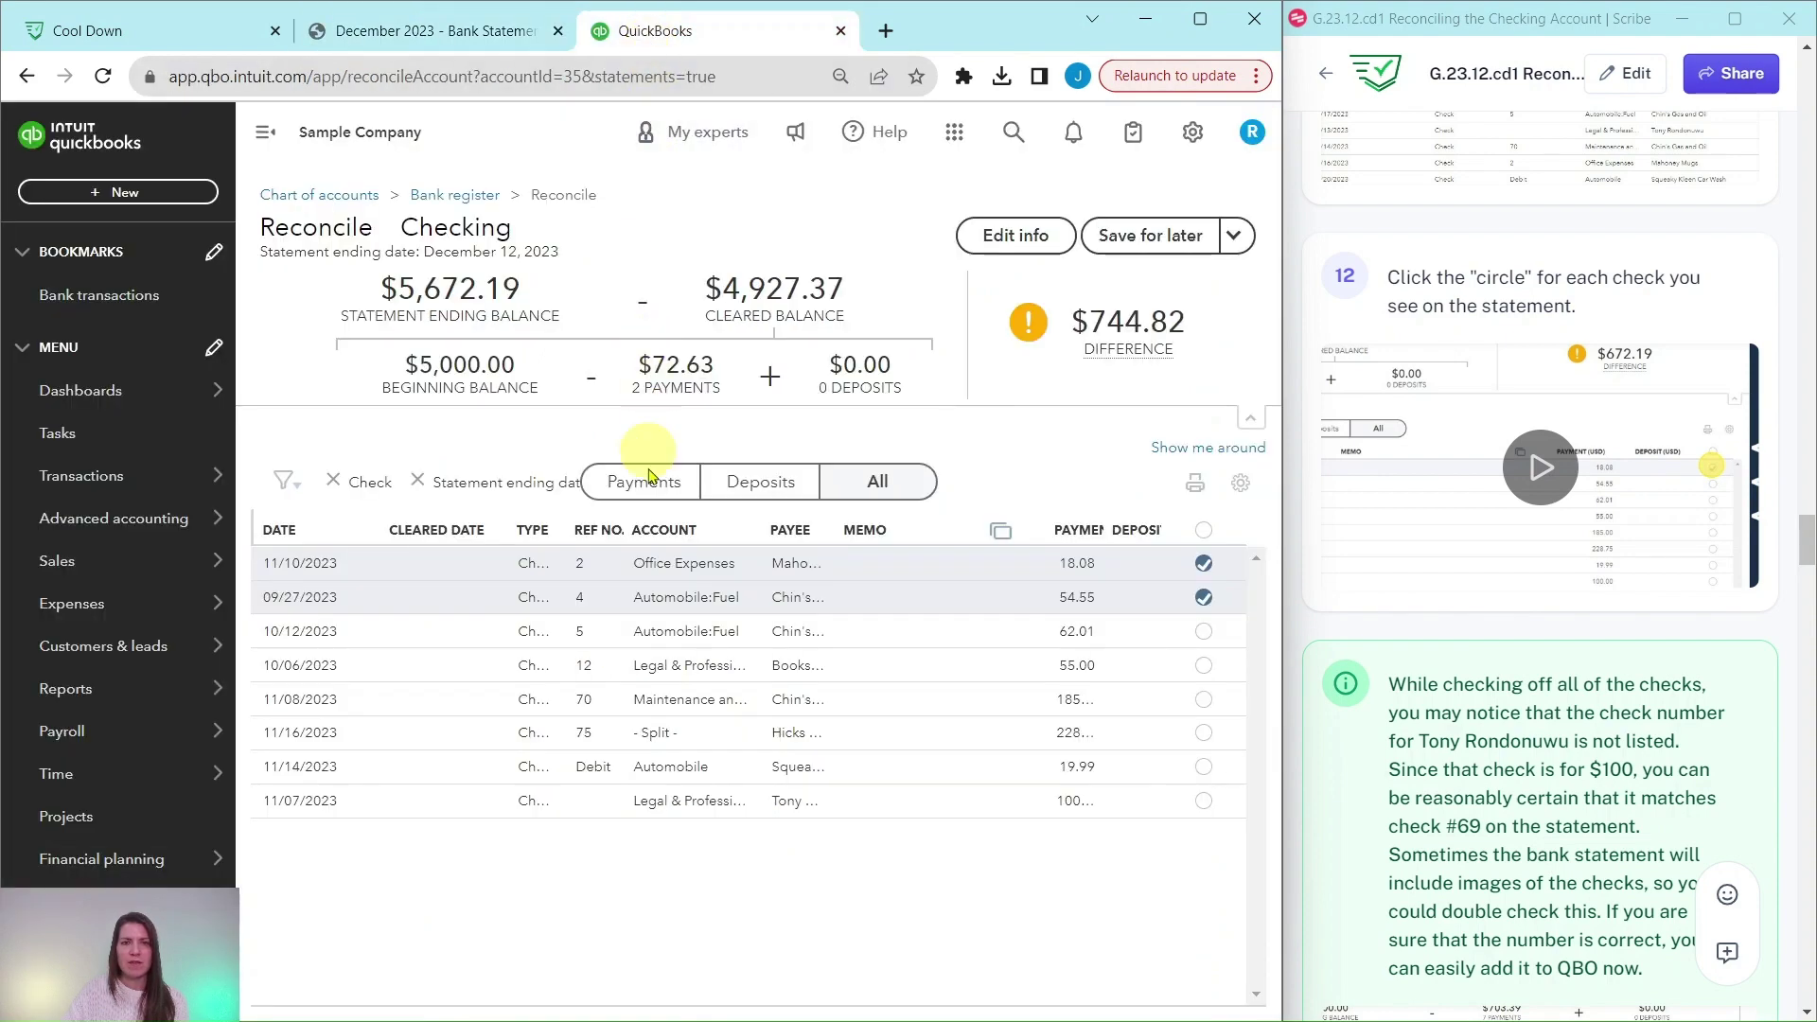
pyautogui.click(1203, 632)
# Step: Look for check 69 from the bank statement in the list, and mark check 70 as cleared
pyautogui.click(426, 33)
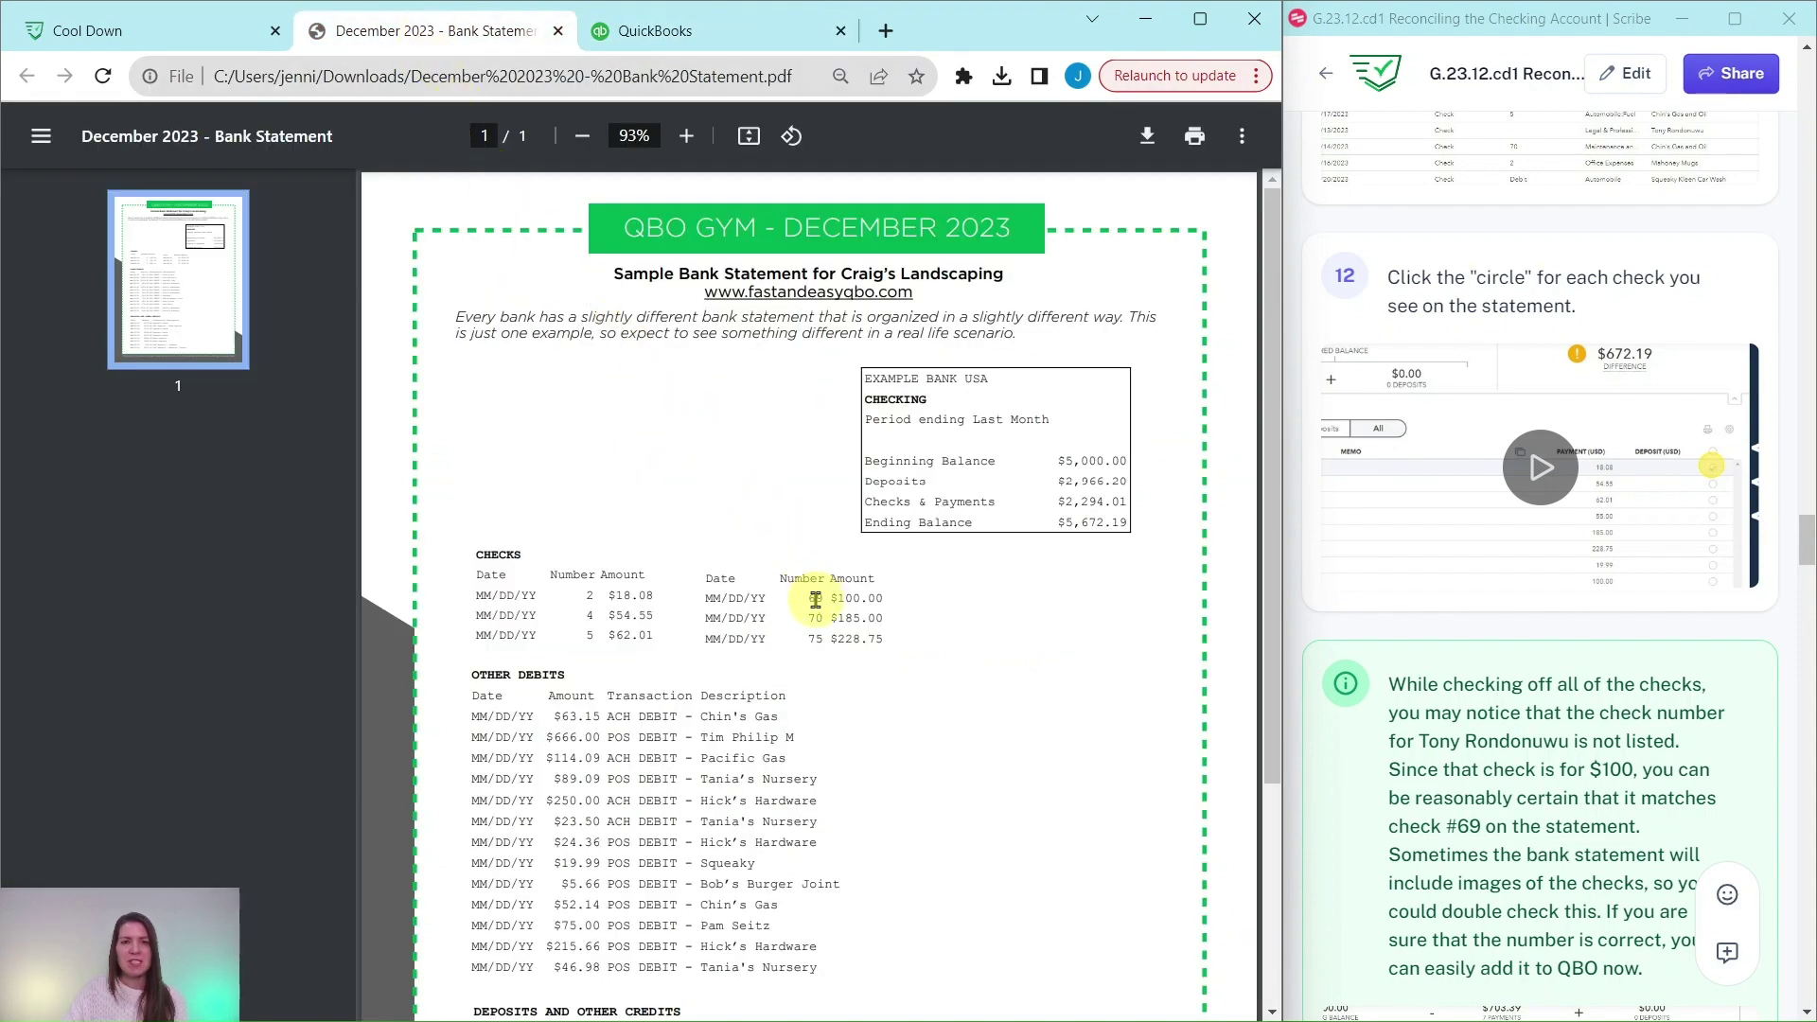
pyautogui.click(744, 36)
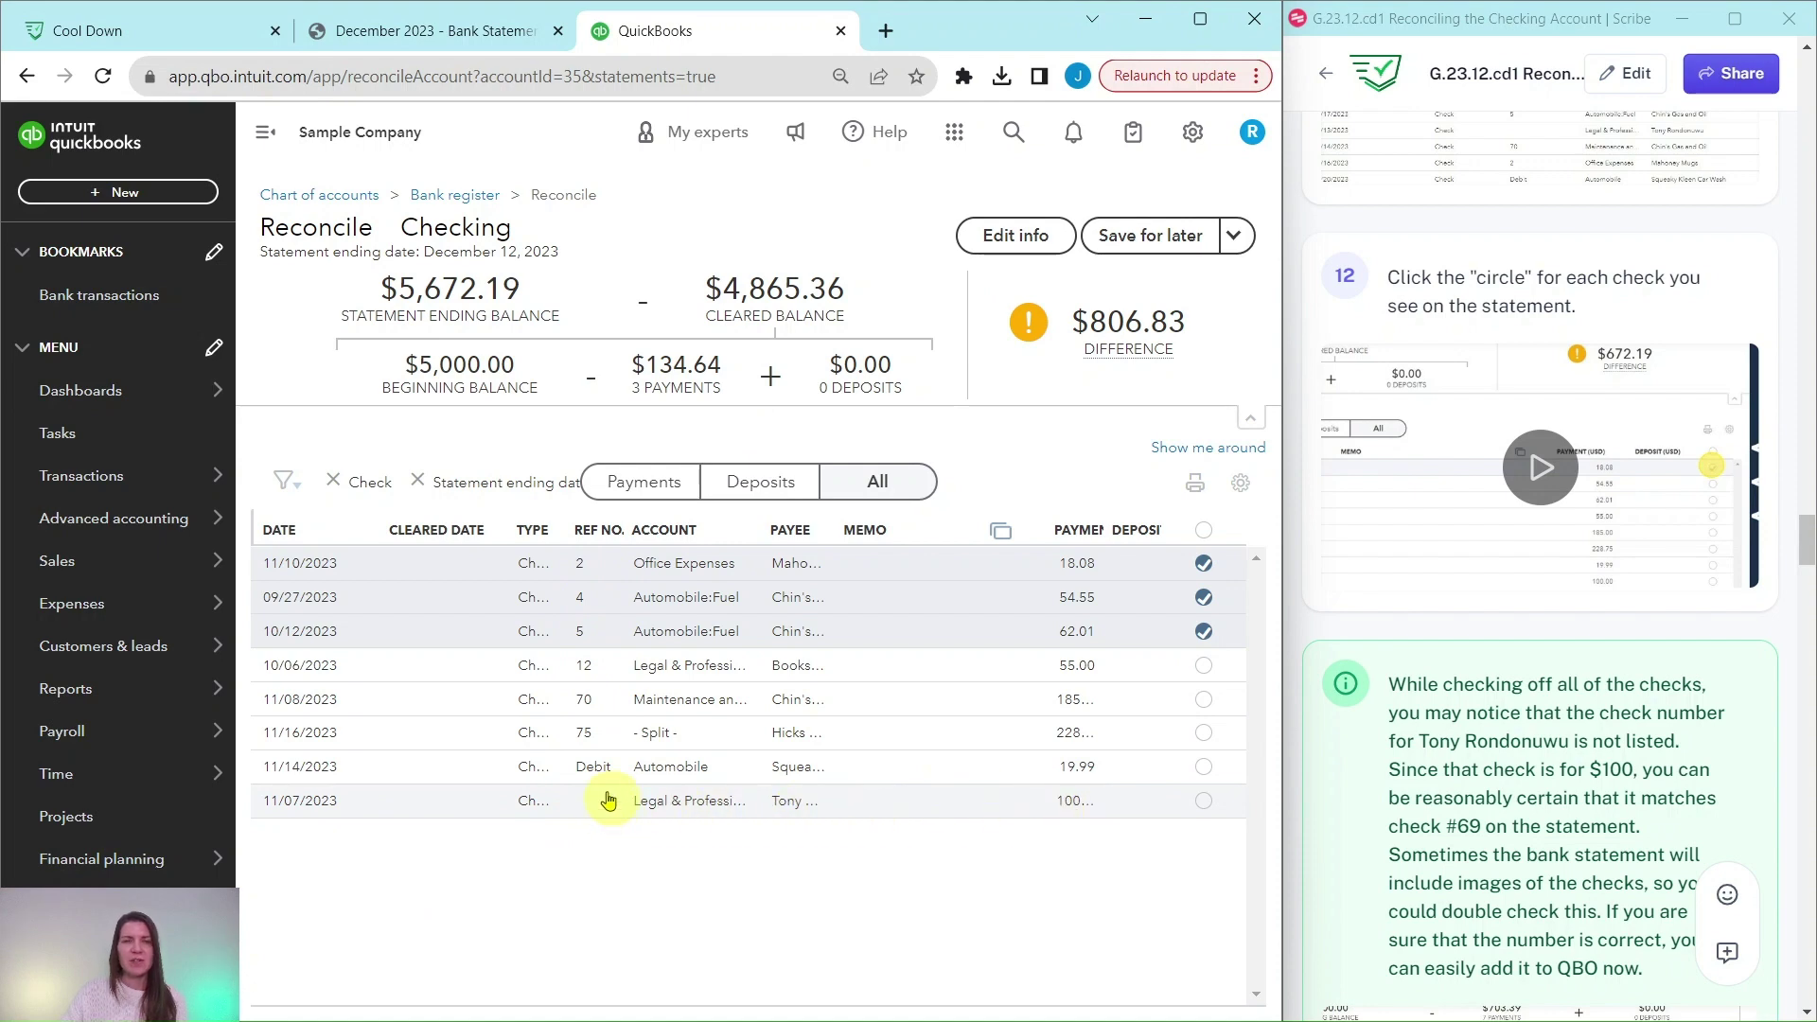
pyautogui.click(416, 35)
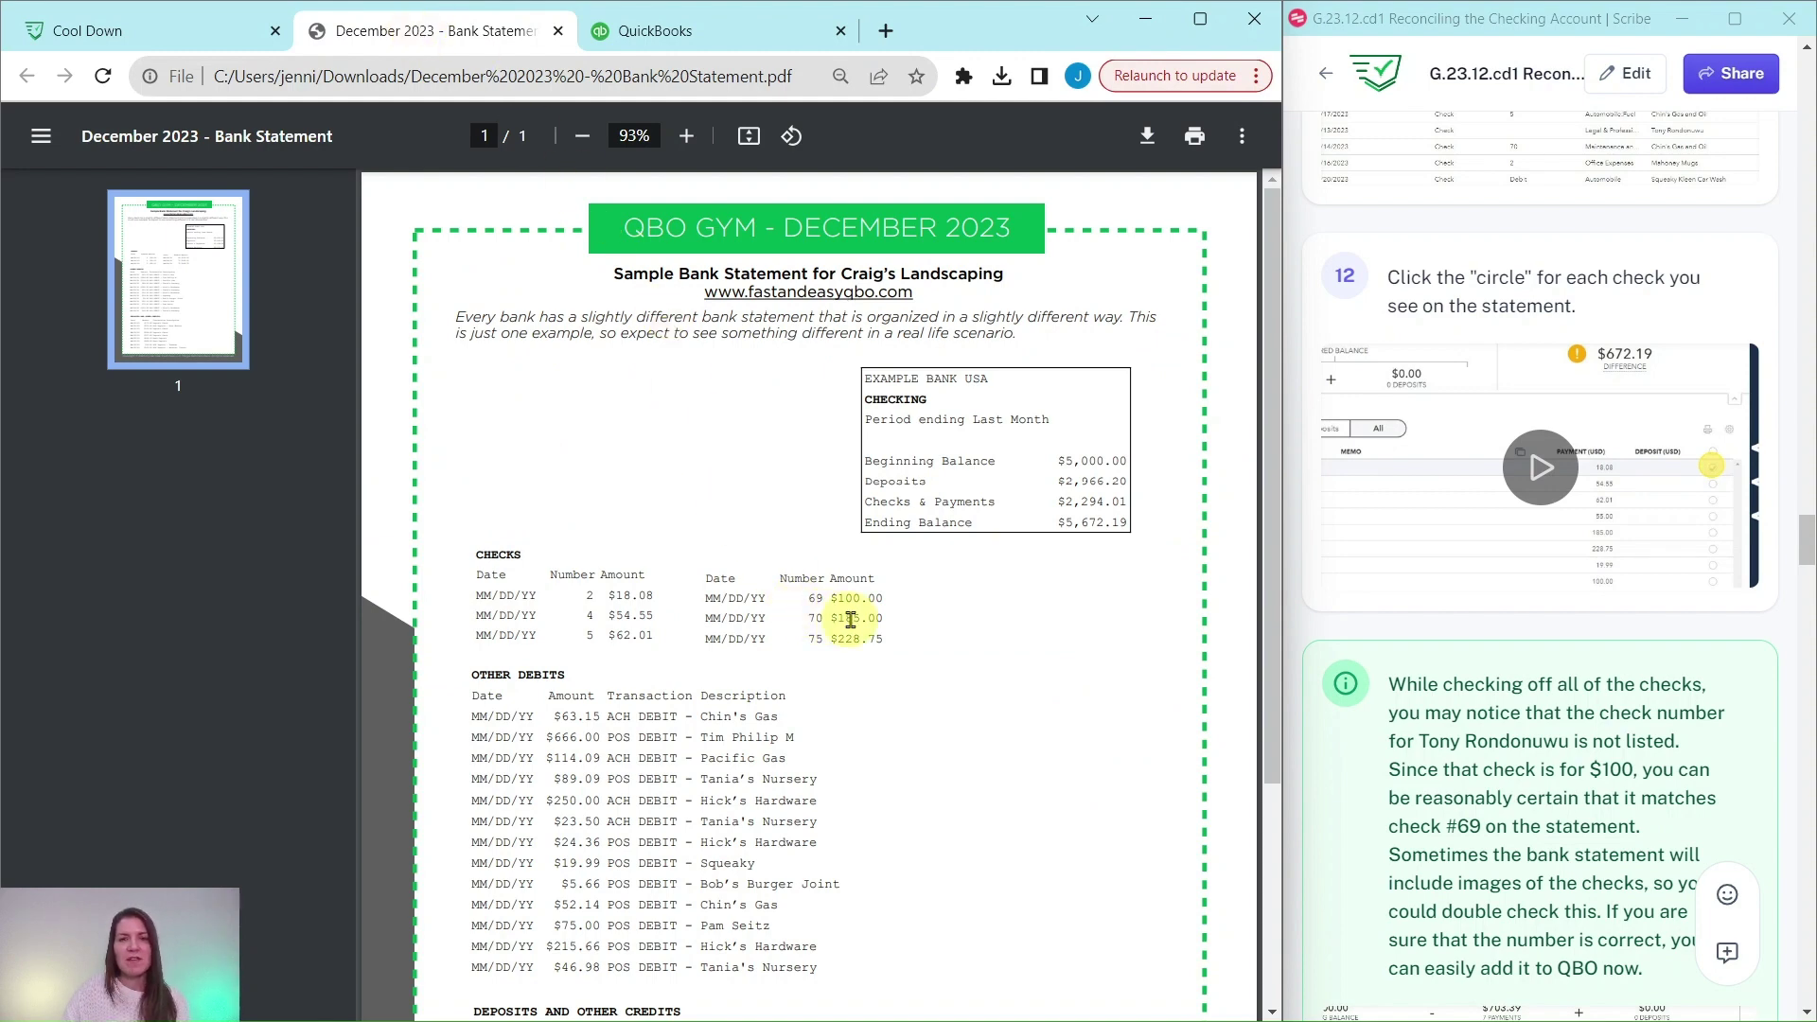
pyautogui.click(727, 35)
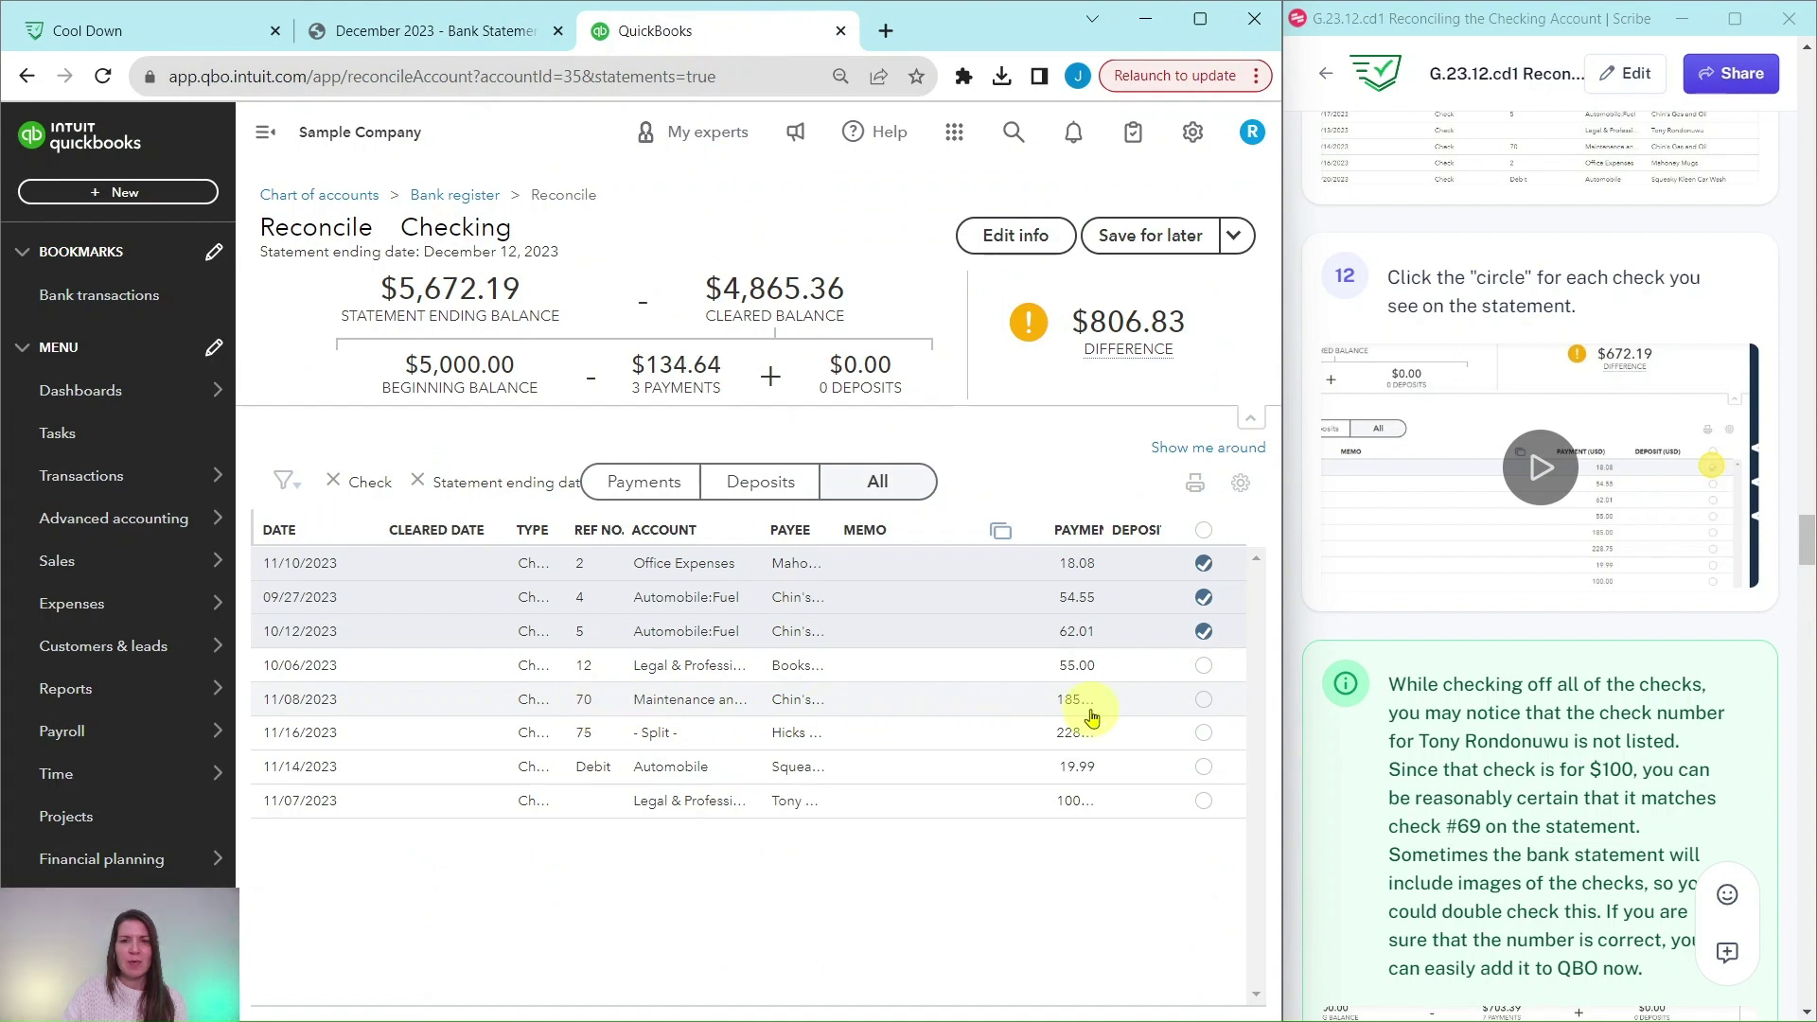
pyautogui.click(1206, 705)
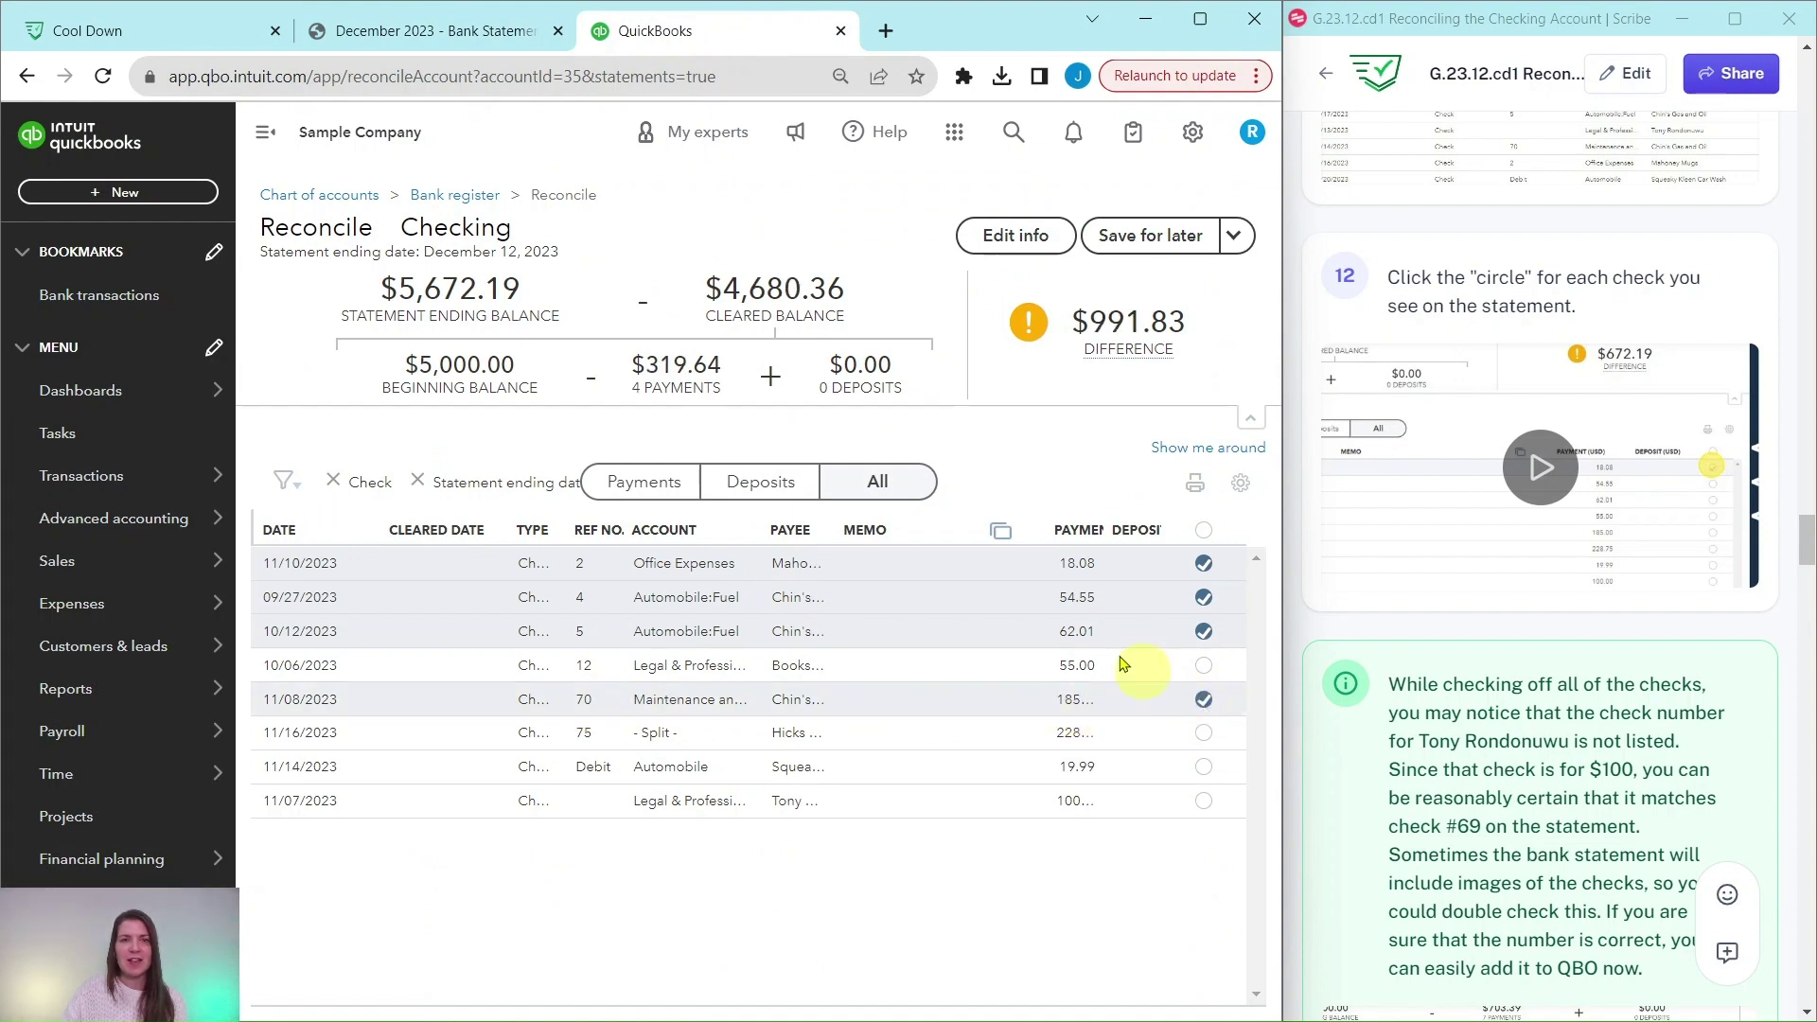
# Step: Adjust the Payment and Deposit column widths and mark check 75 as cleared after comparing it with the bank statement
pyautogui.click(479, 27)
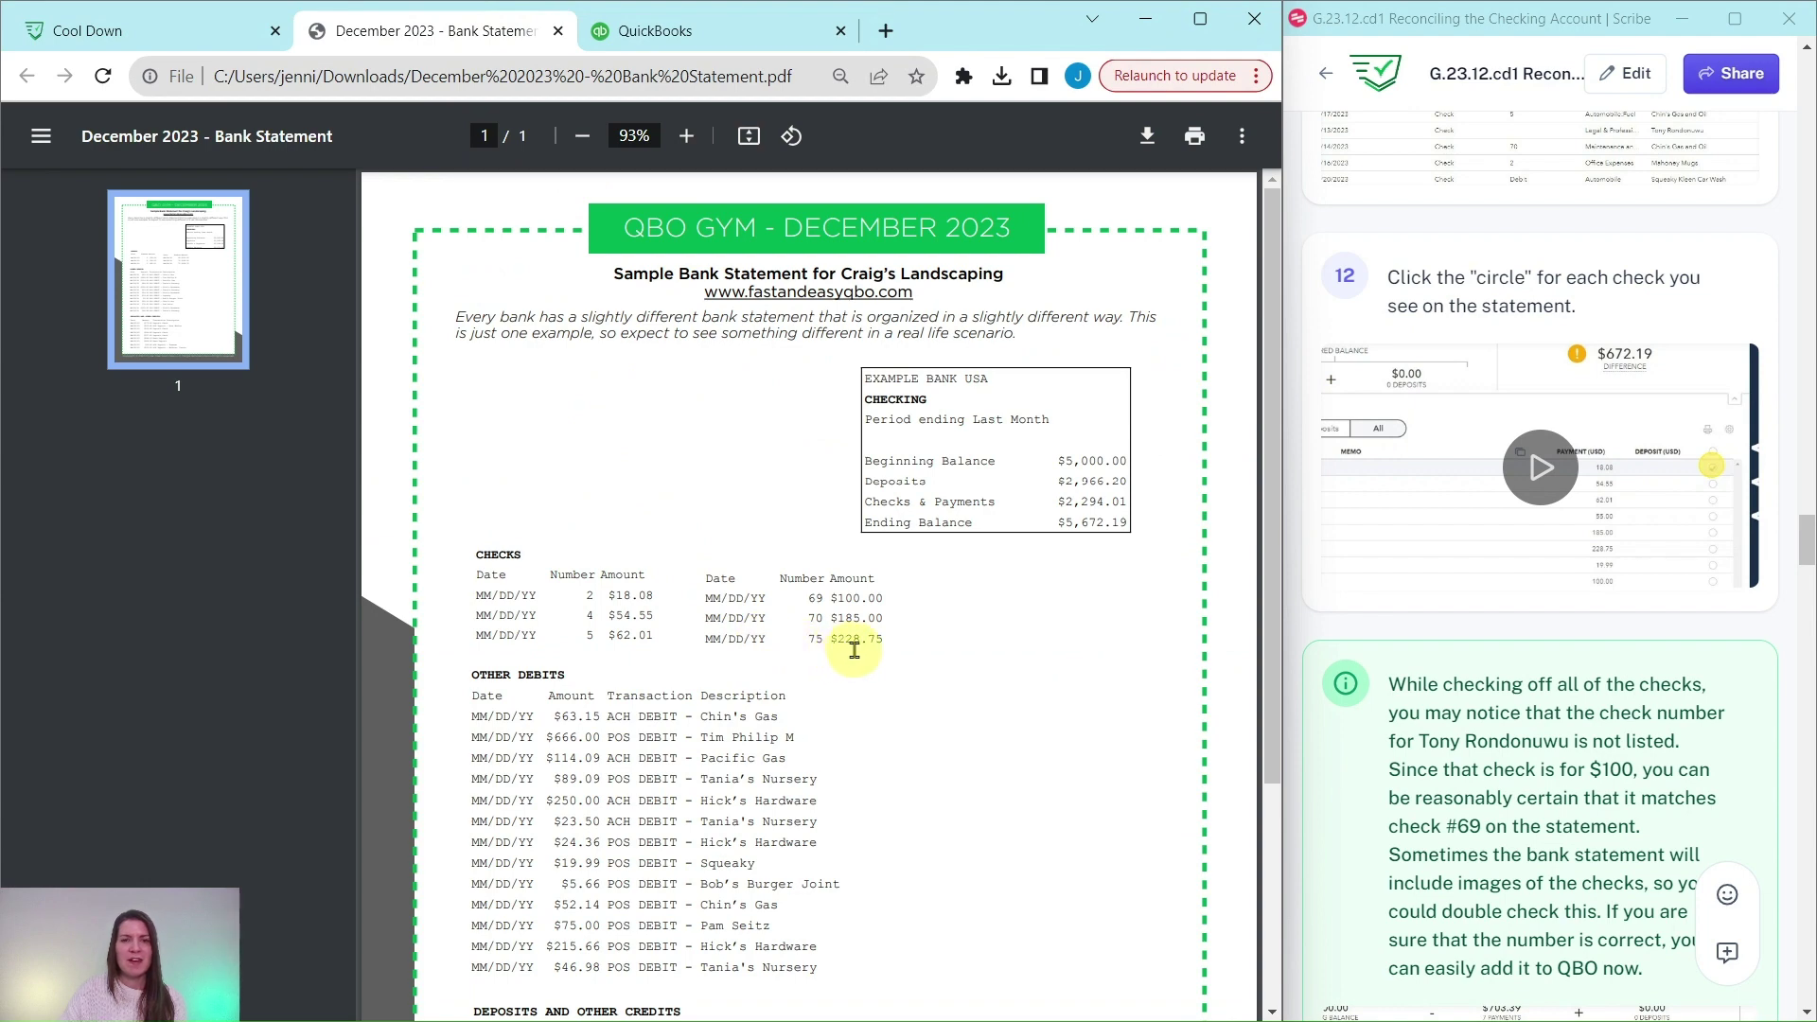
pyautogui.click(762, 31)
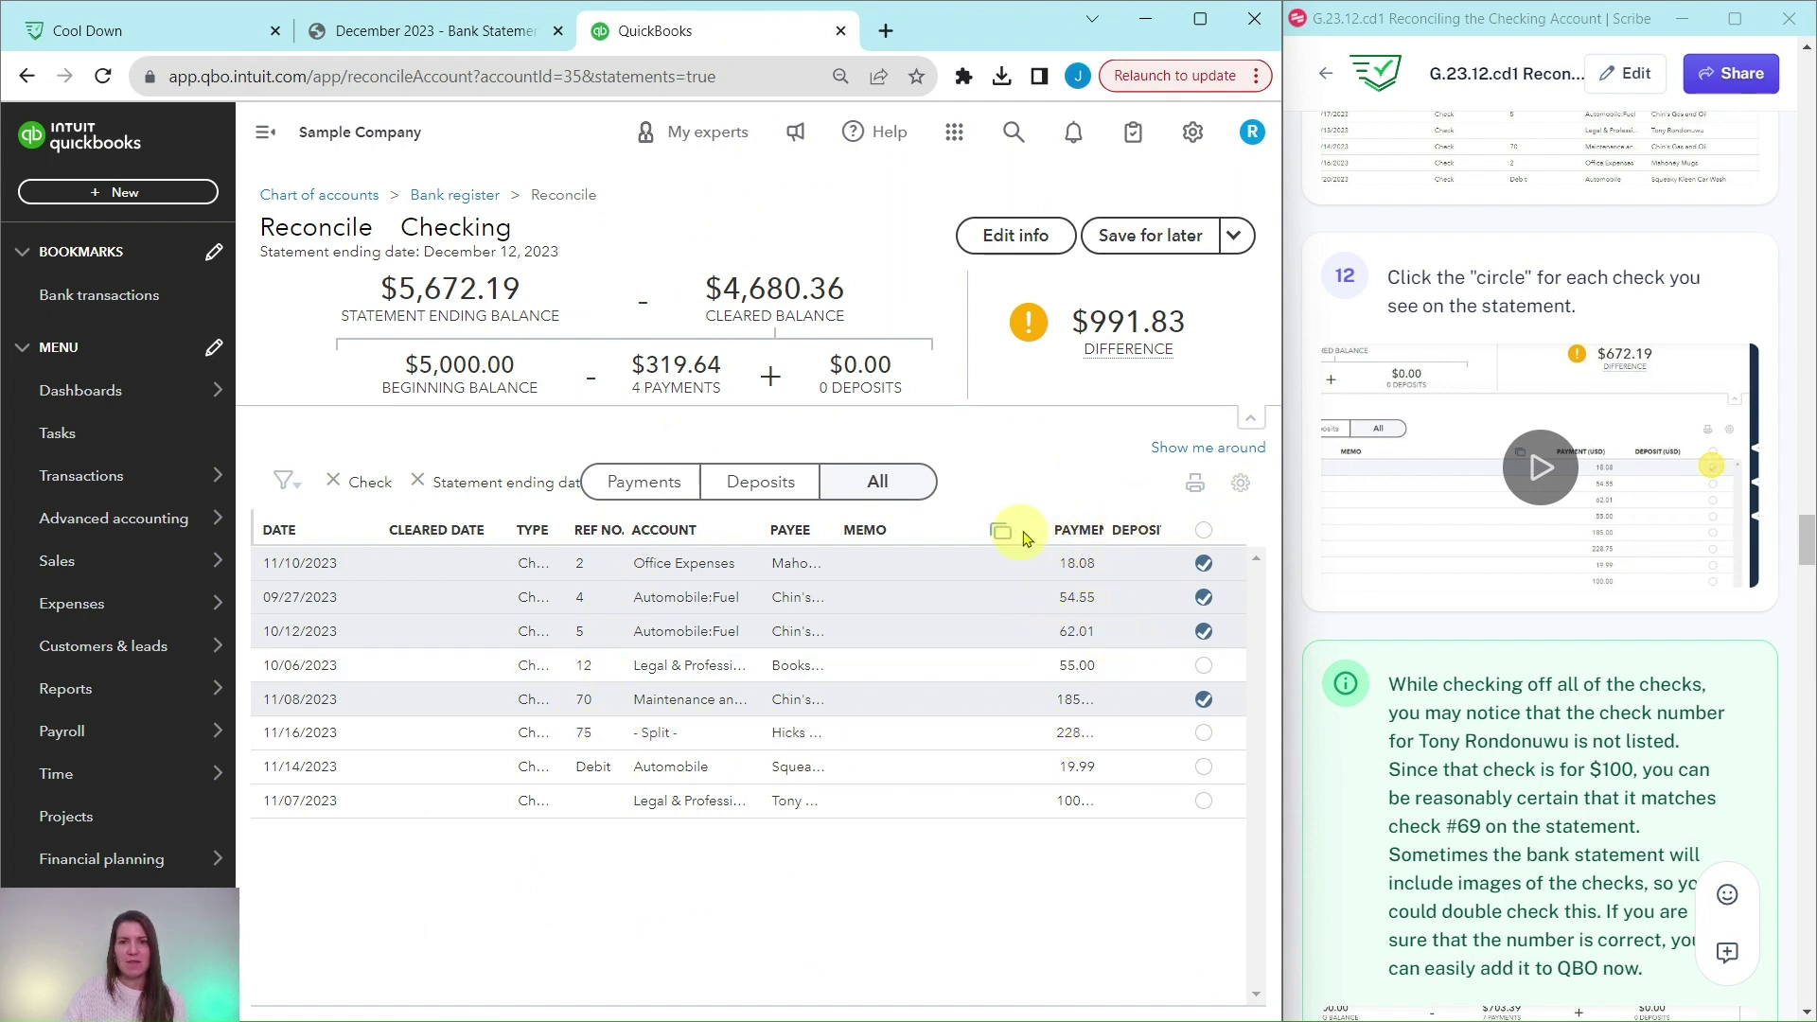
pyautogui.moveTo(1044, 529); pyautogui.dragTo(1005, 529)
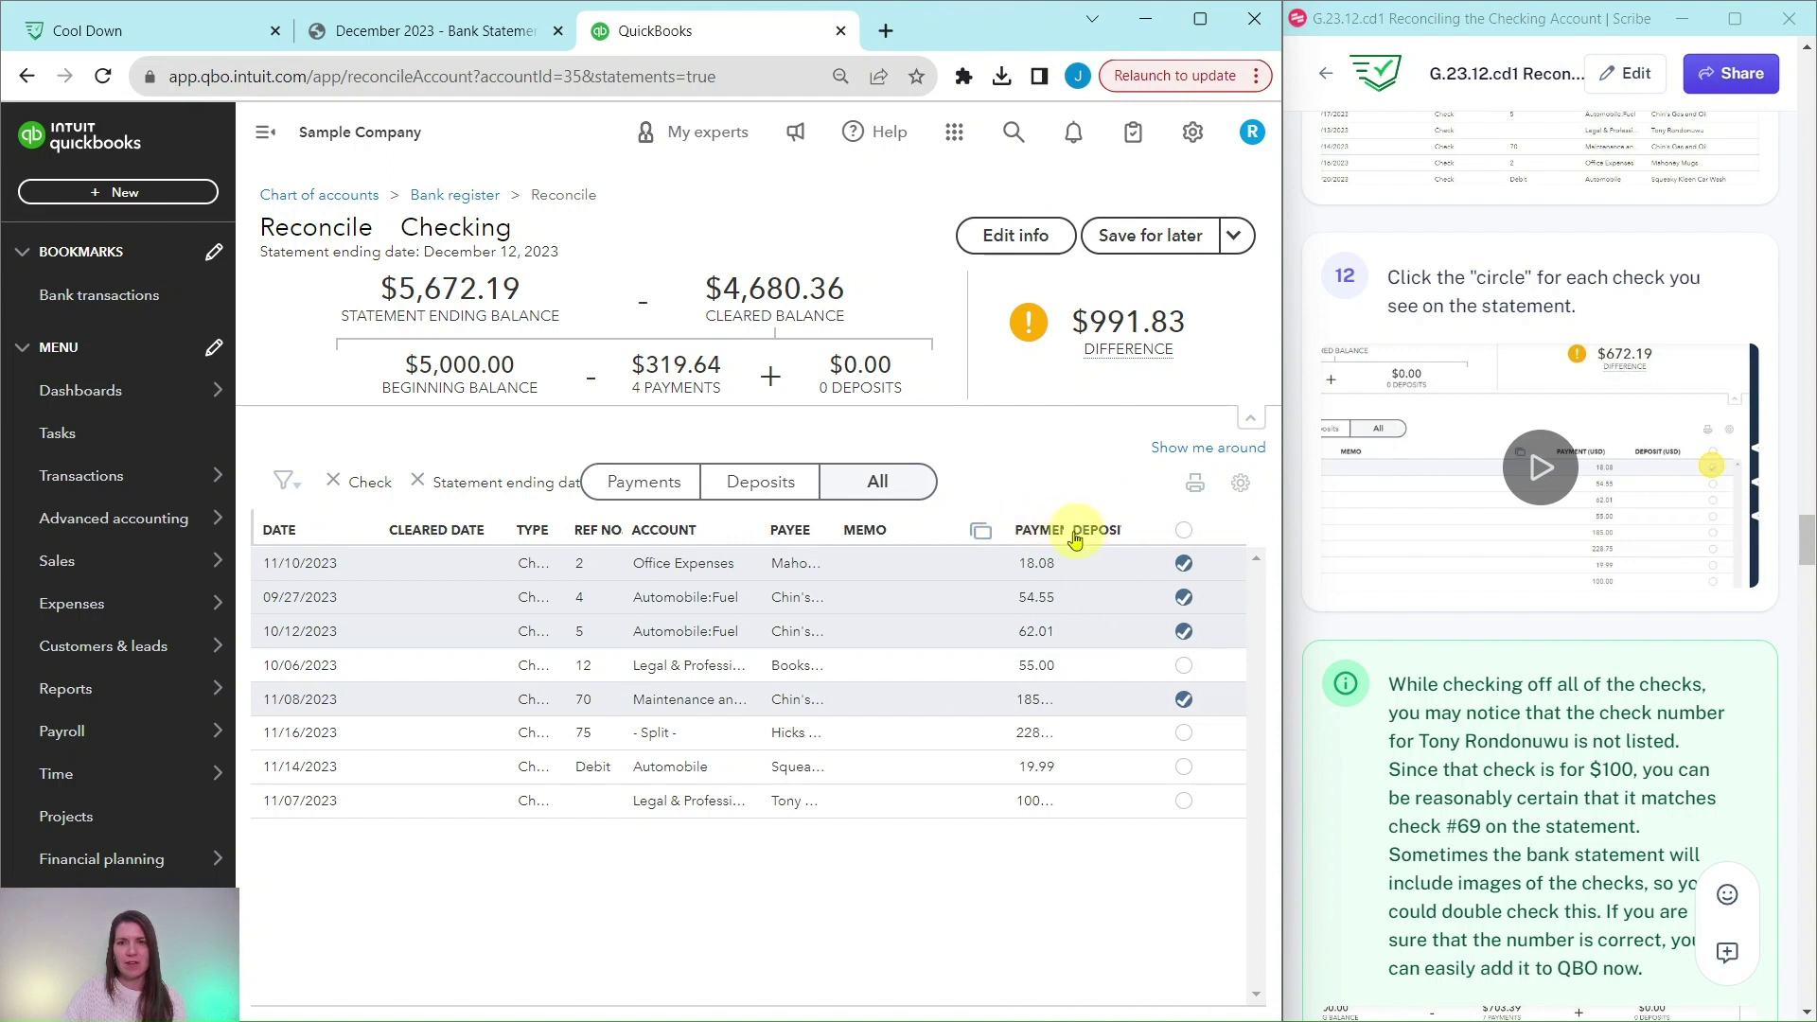
pyautogui.moveTo(1086, 529); pyautogui.dragTo(1134, 529)
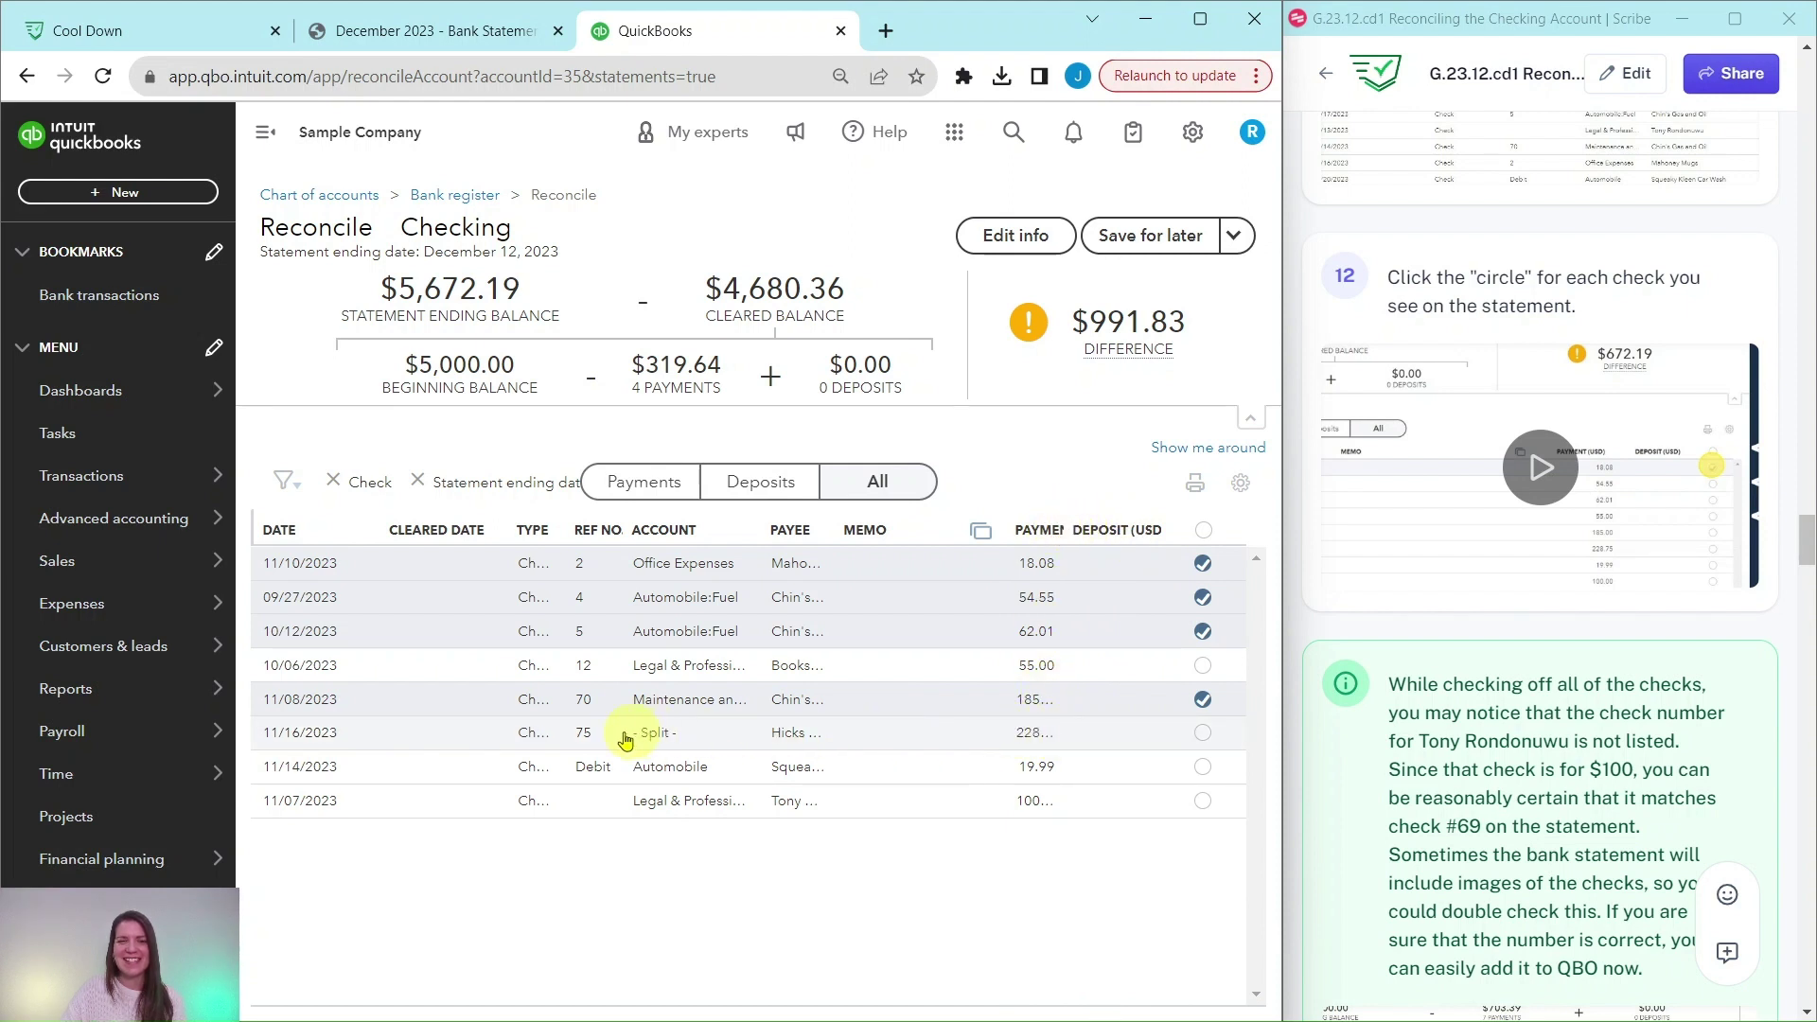
pyautogui.click(1202, 736)
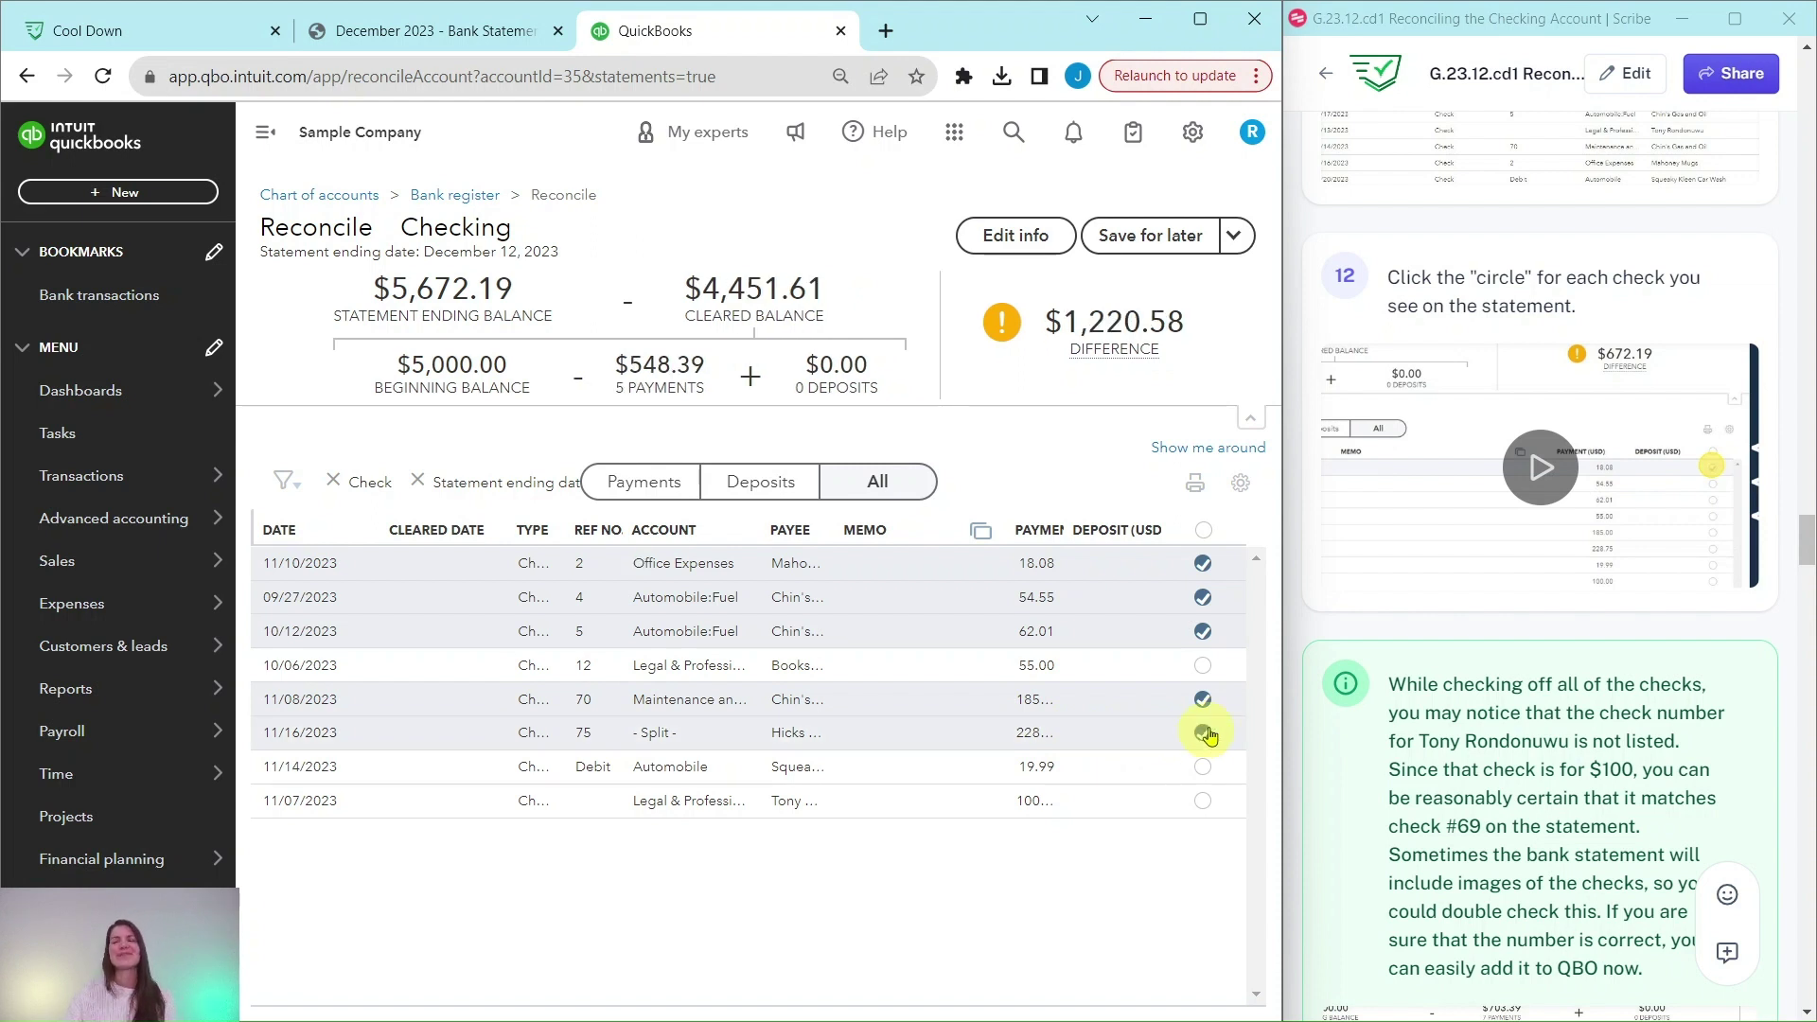
# Step: Add reference number 69 to the unnumbered 100.00 check dated 11/07/2023 and save it, following the guide
pyautogui.scroll(-4, 1504, 709)
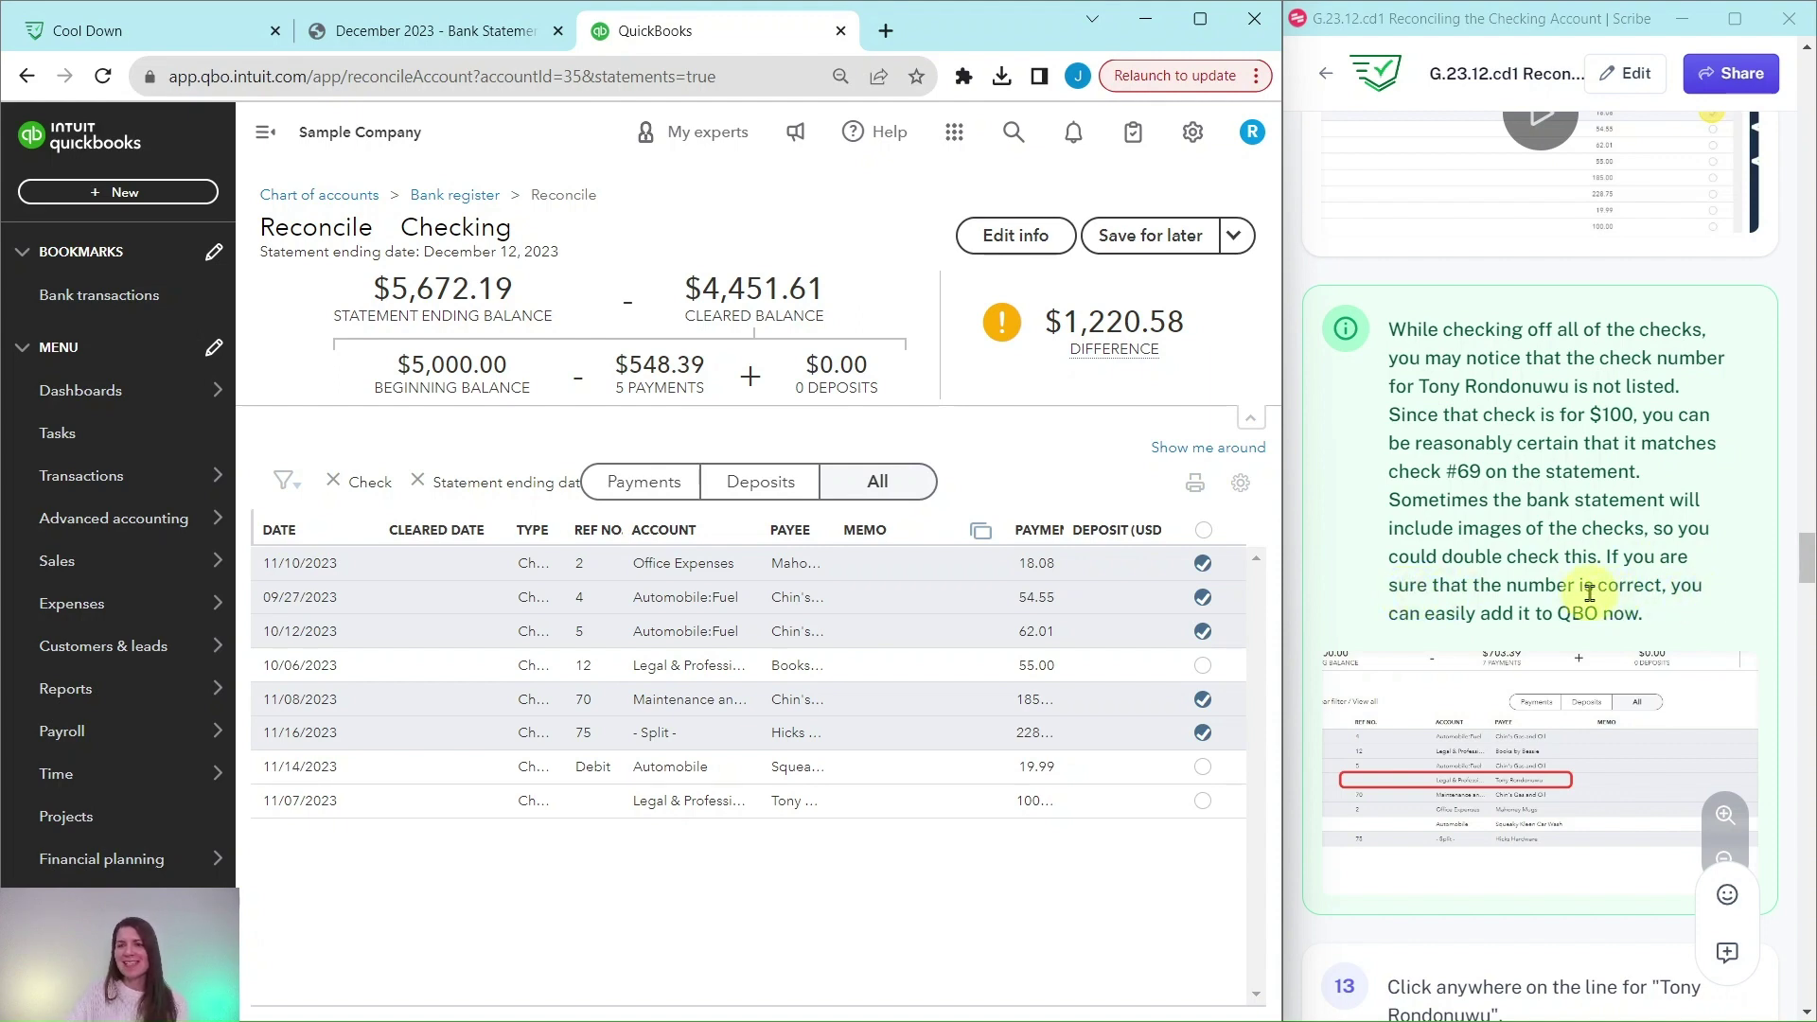
pyautogui.scroll(-7, 1552, 601)
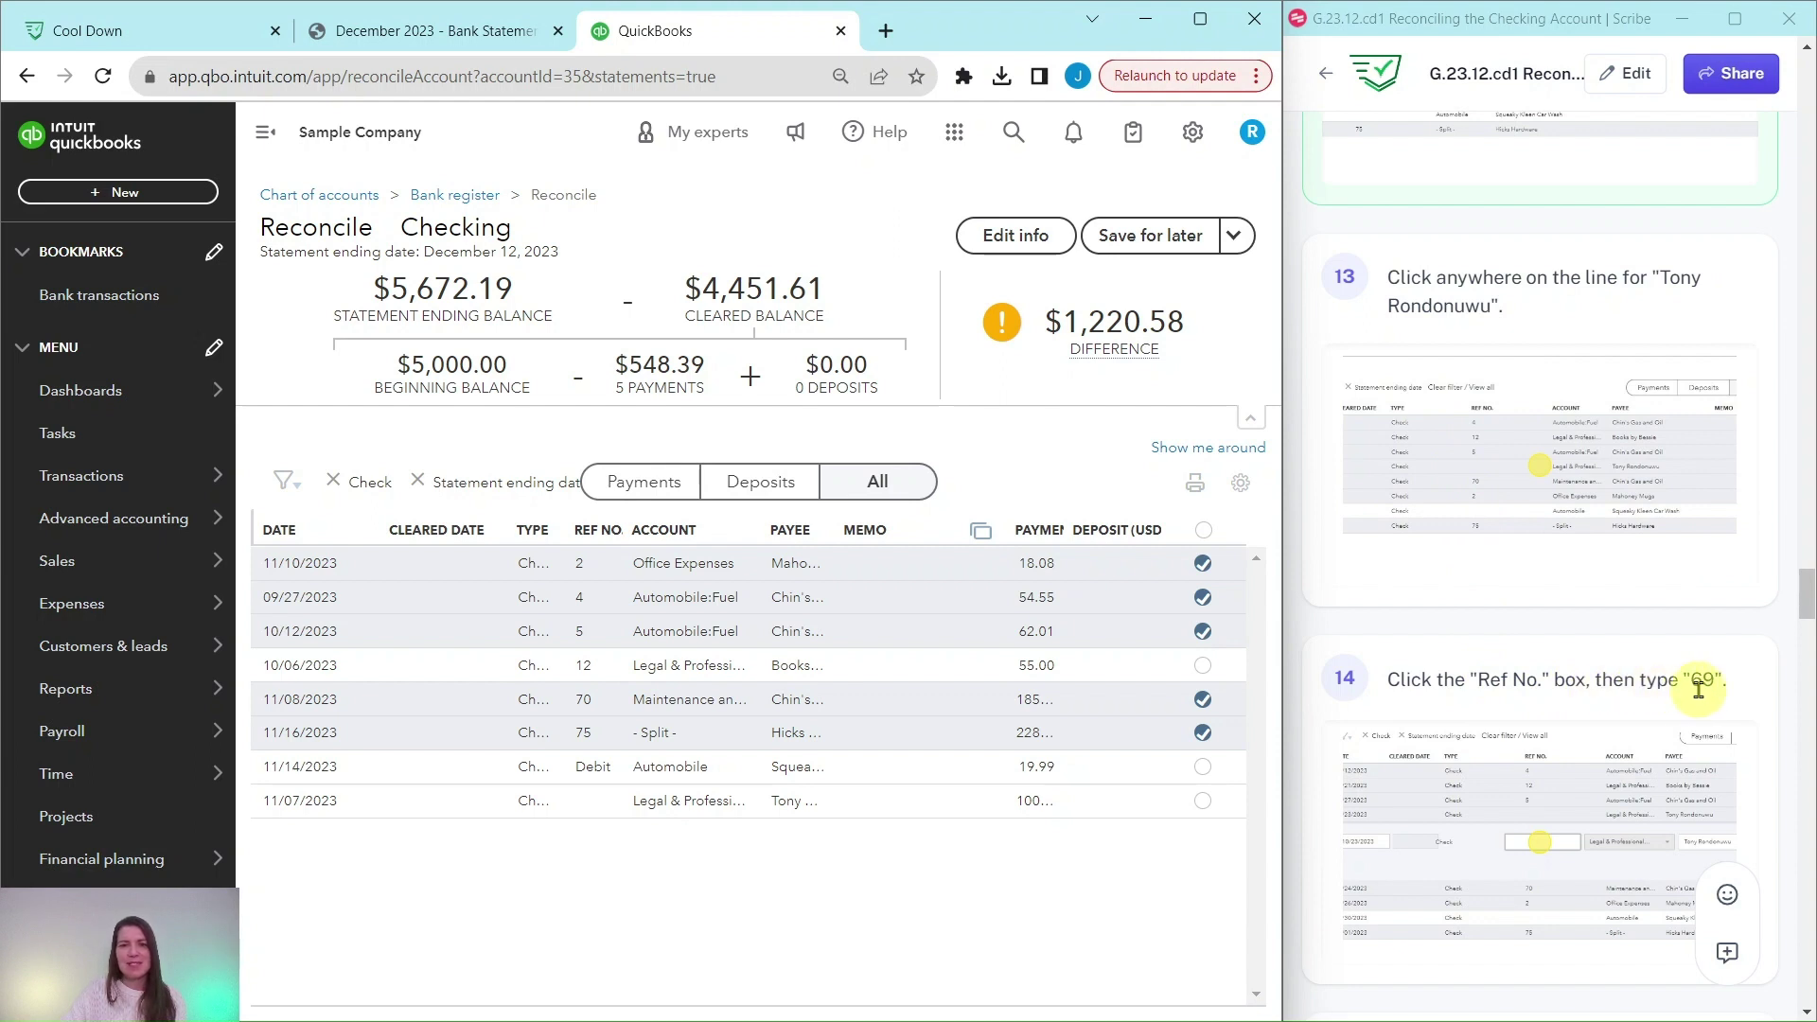
pyautogui.click(820, 810)
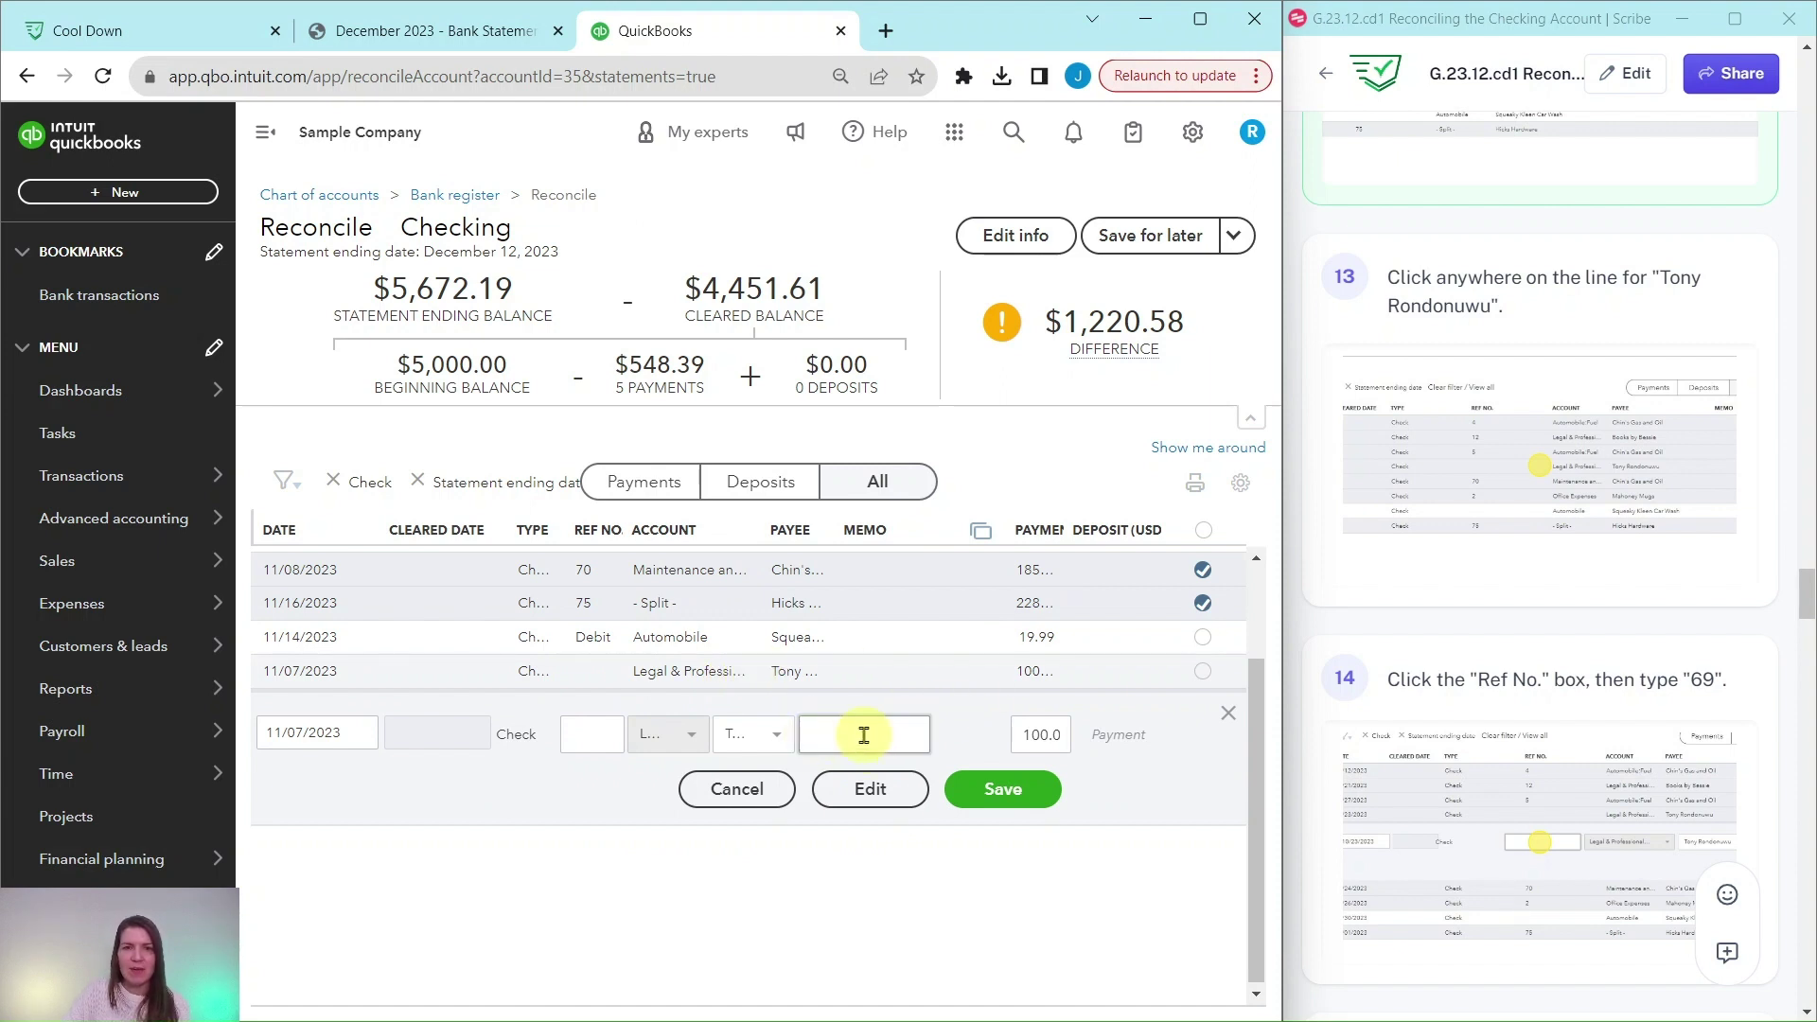
pyautogui.click(606, 735)
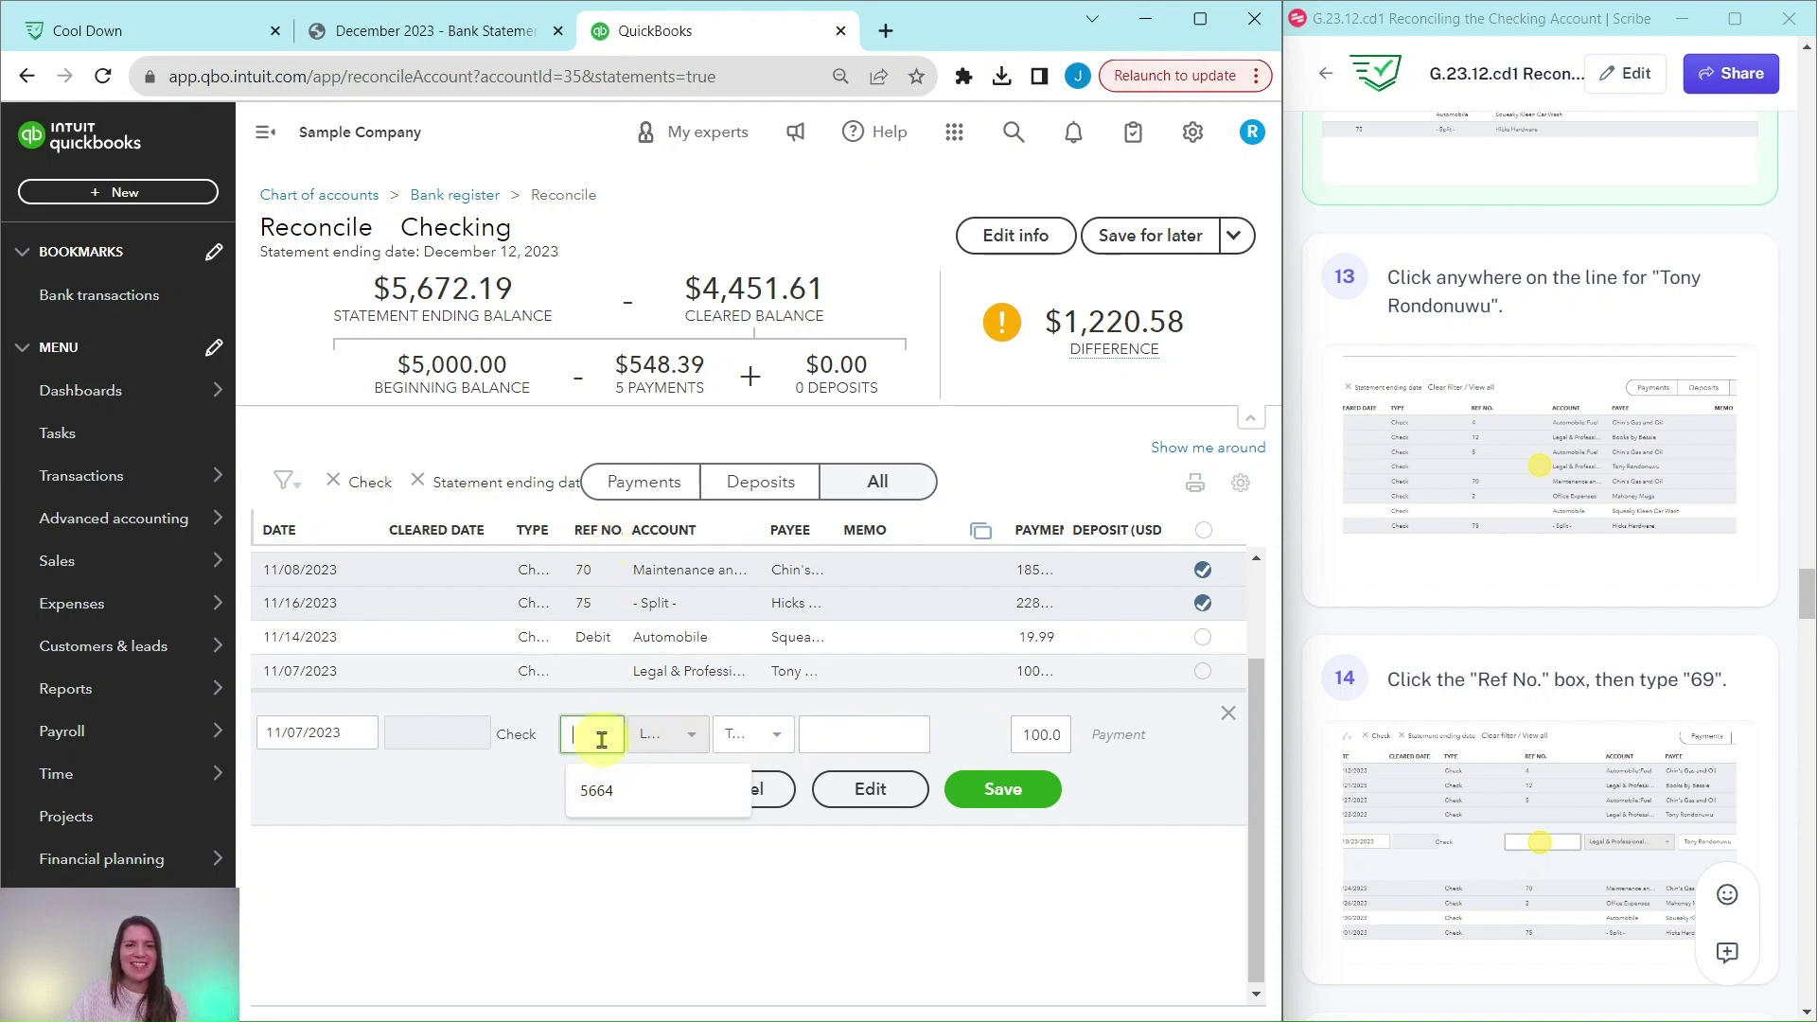
pyautogui.write('69')
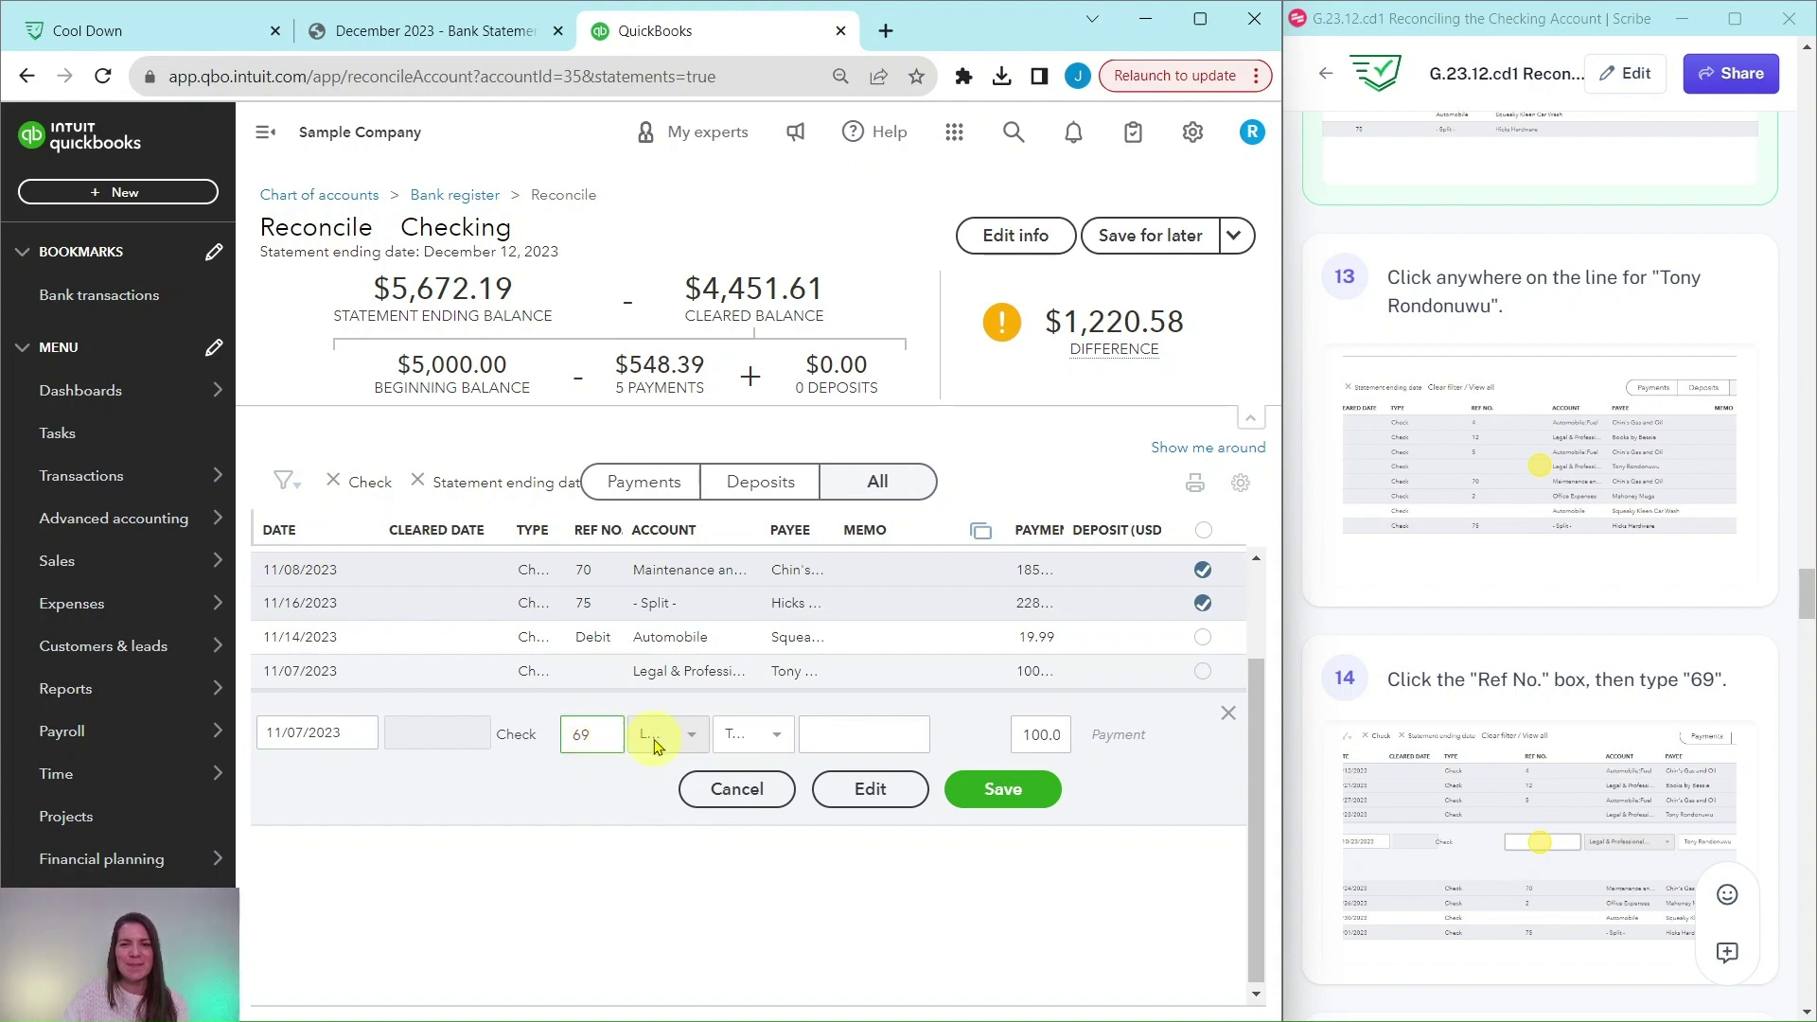
pyautogui.click(999, 800)
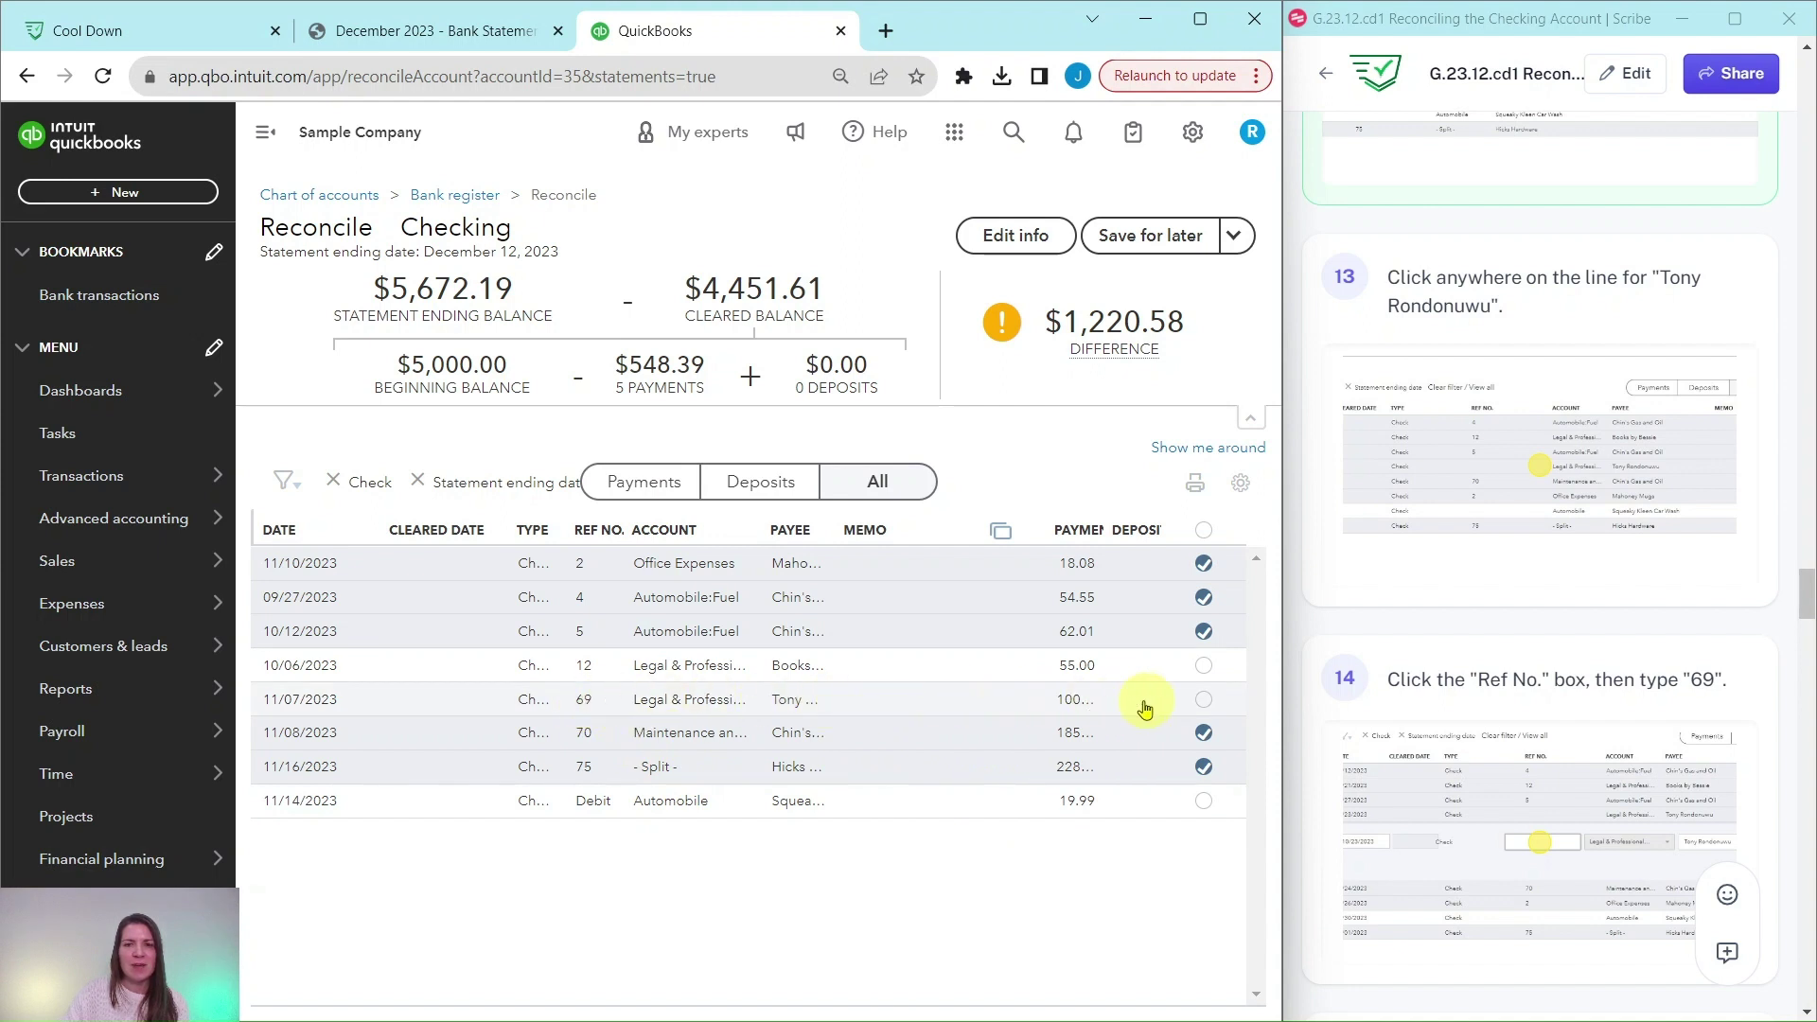
# Step: Read the guide's note on the uncleared checks and mark check 69 as cleared
pyautogui.scroll(-9, 1467, 717)
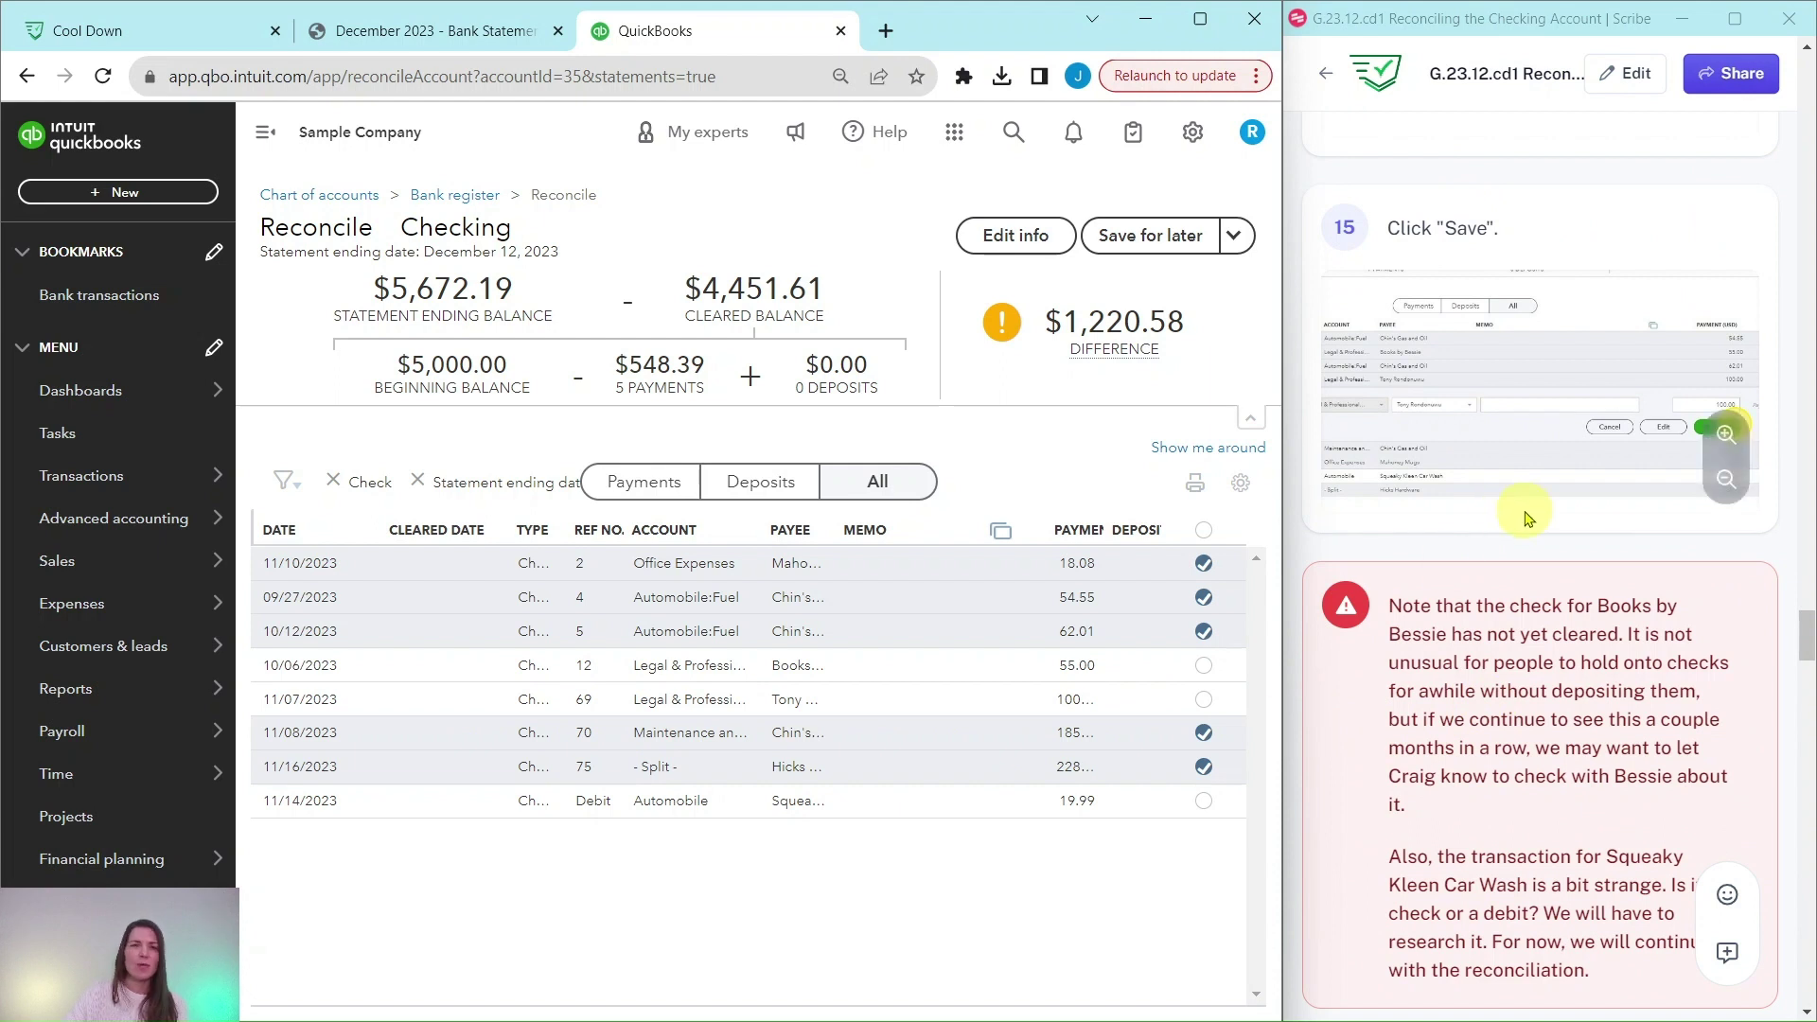
pyautogui.scroll(-4, 1640, 534)
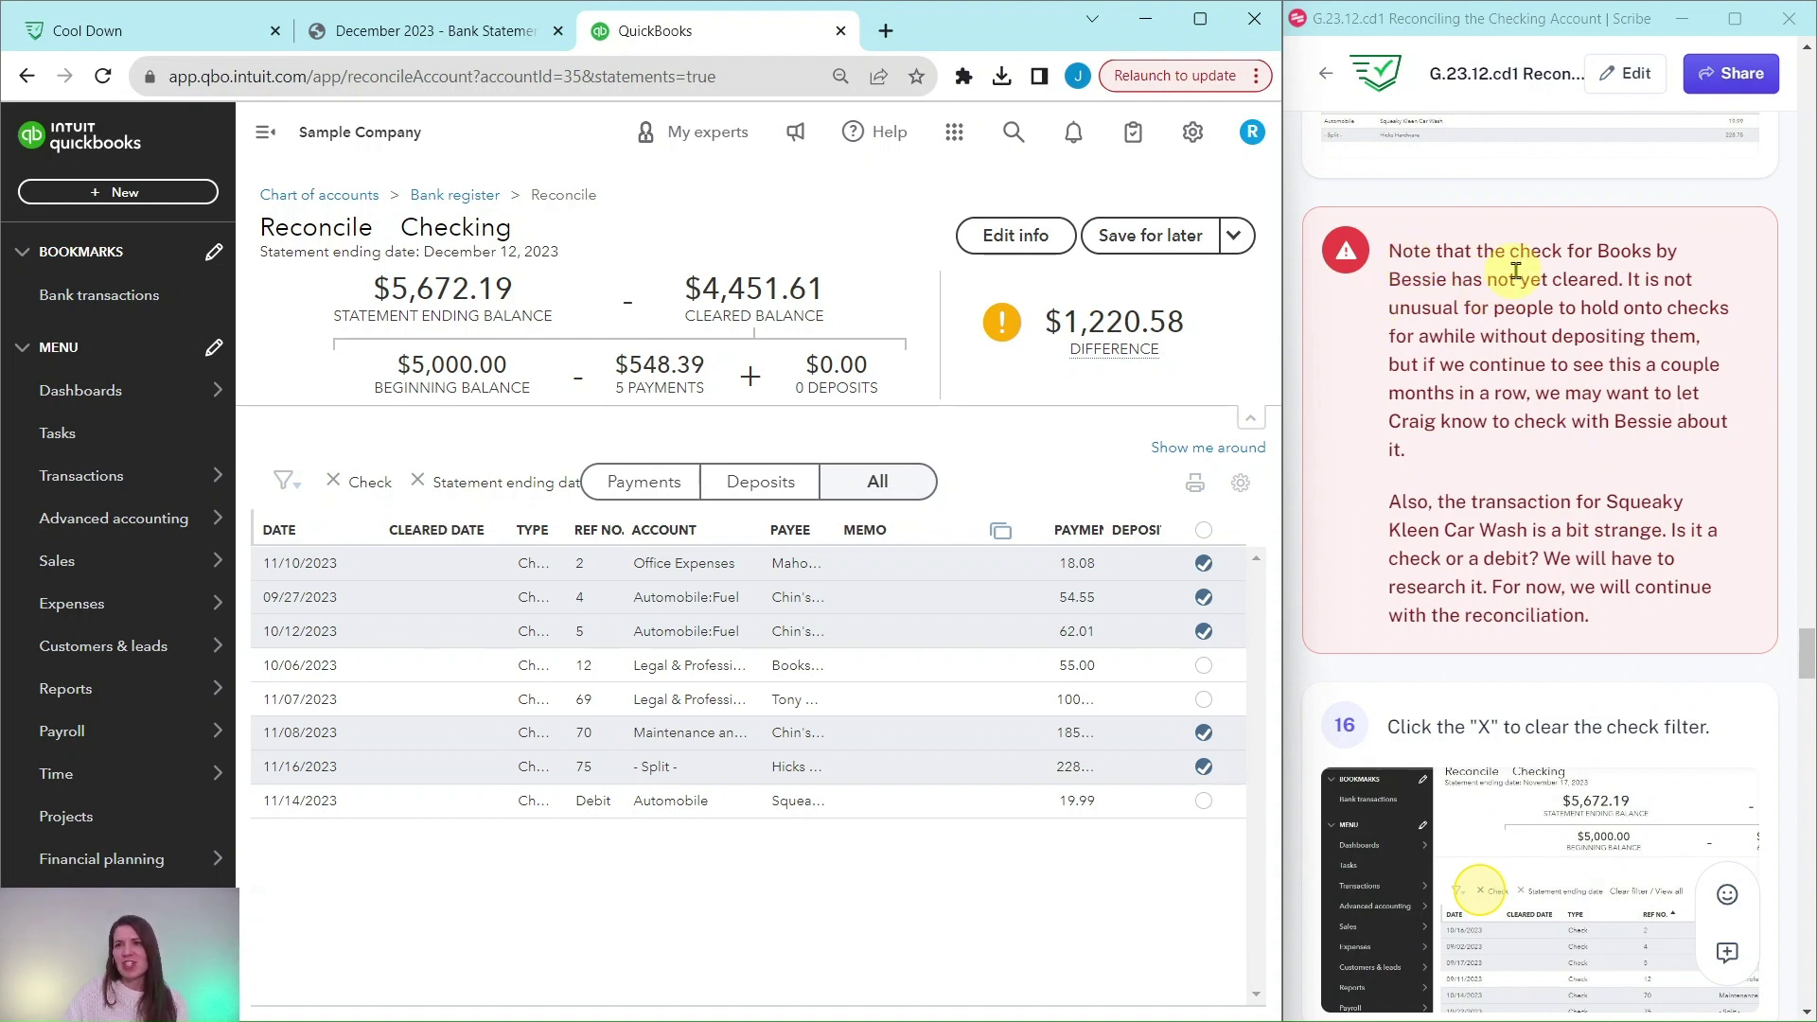
pyautogui.click(1204, 710)
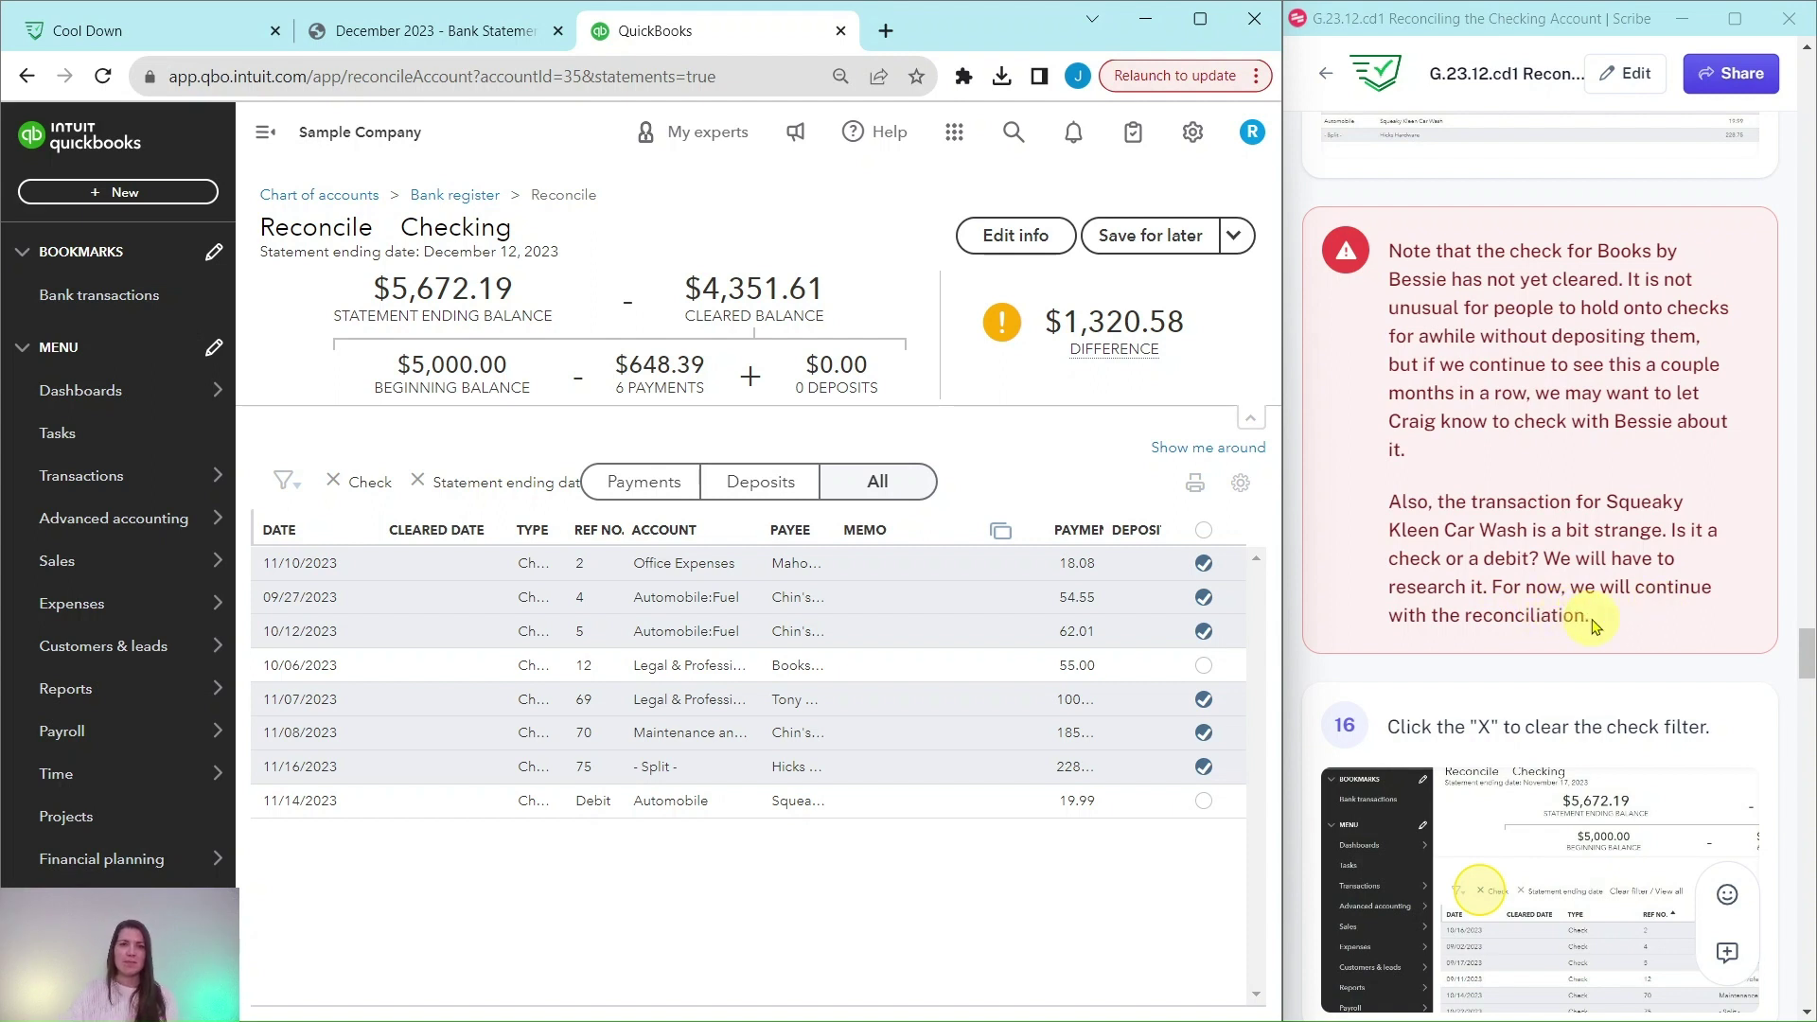
# Step: Remove the Check type filter and sort the transactions by payment amount from smallest to largest
pyautogui.scroll(-3, 1590, 620)
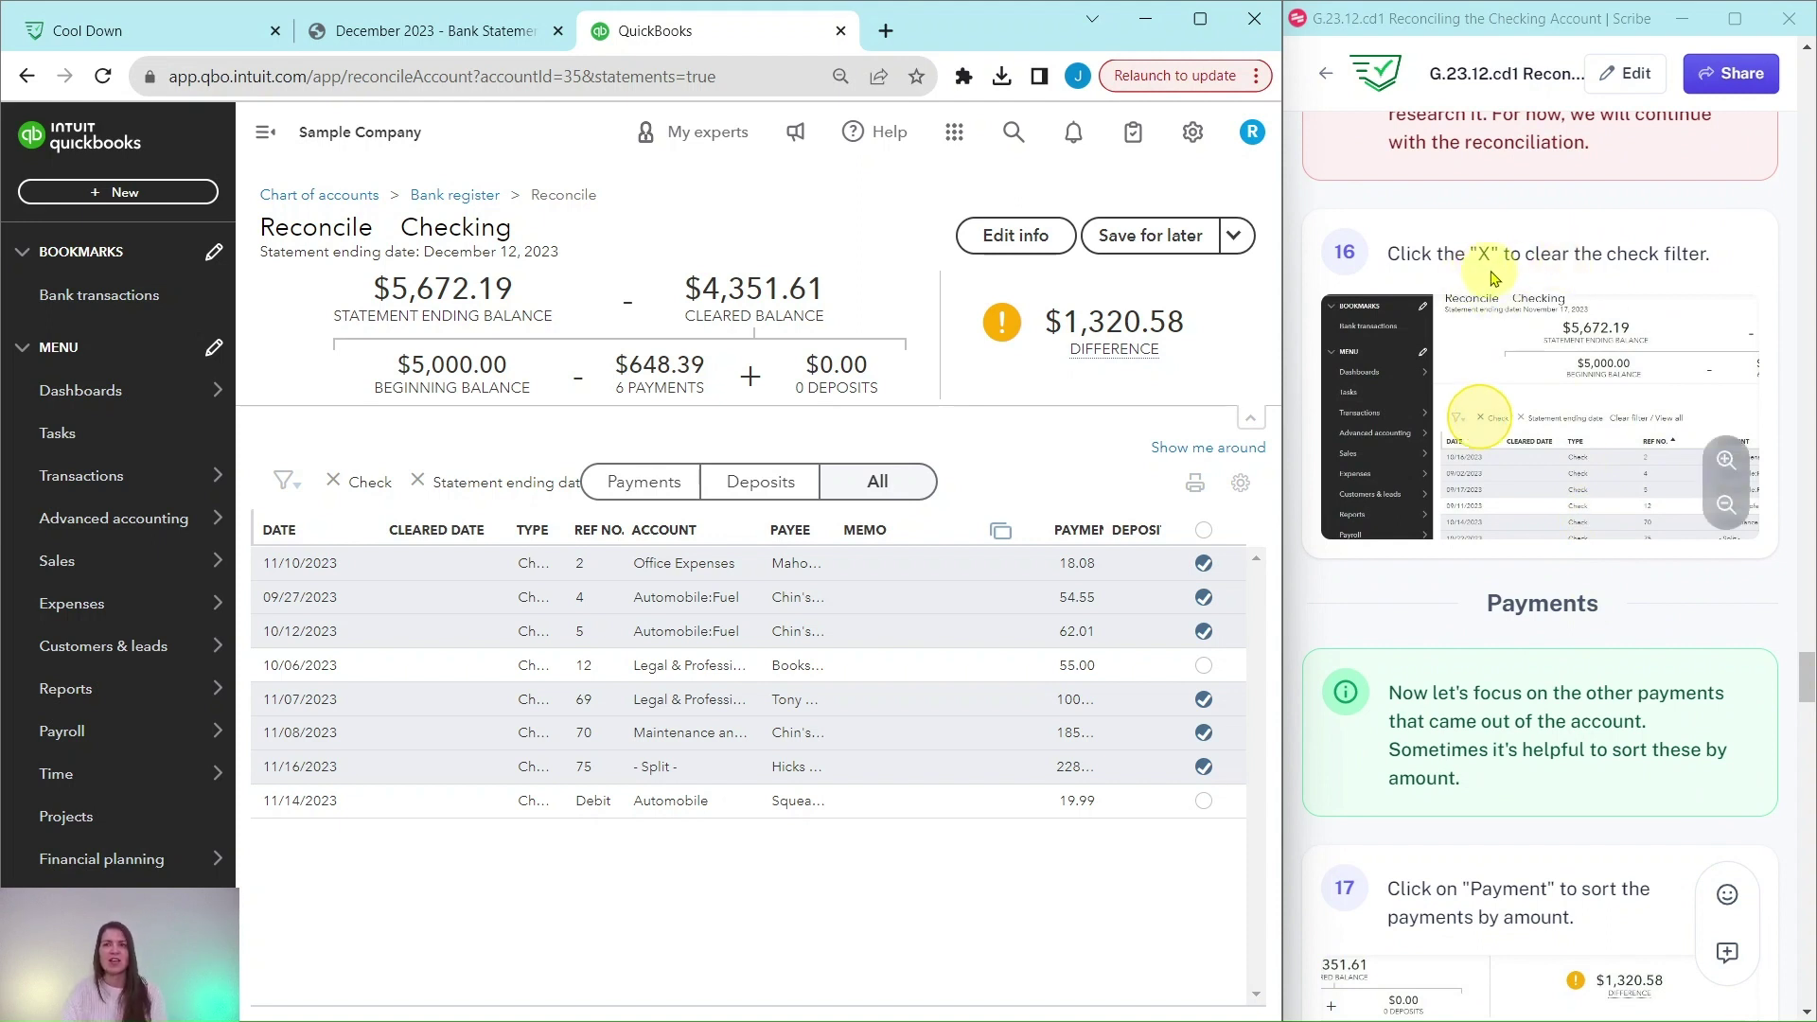
pyautogui.click(334, 481)
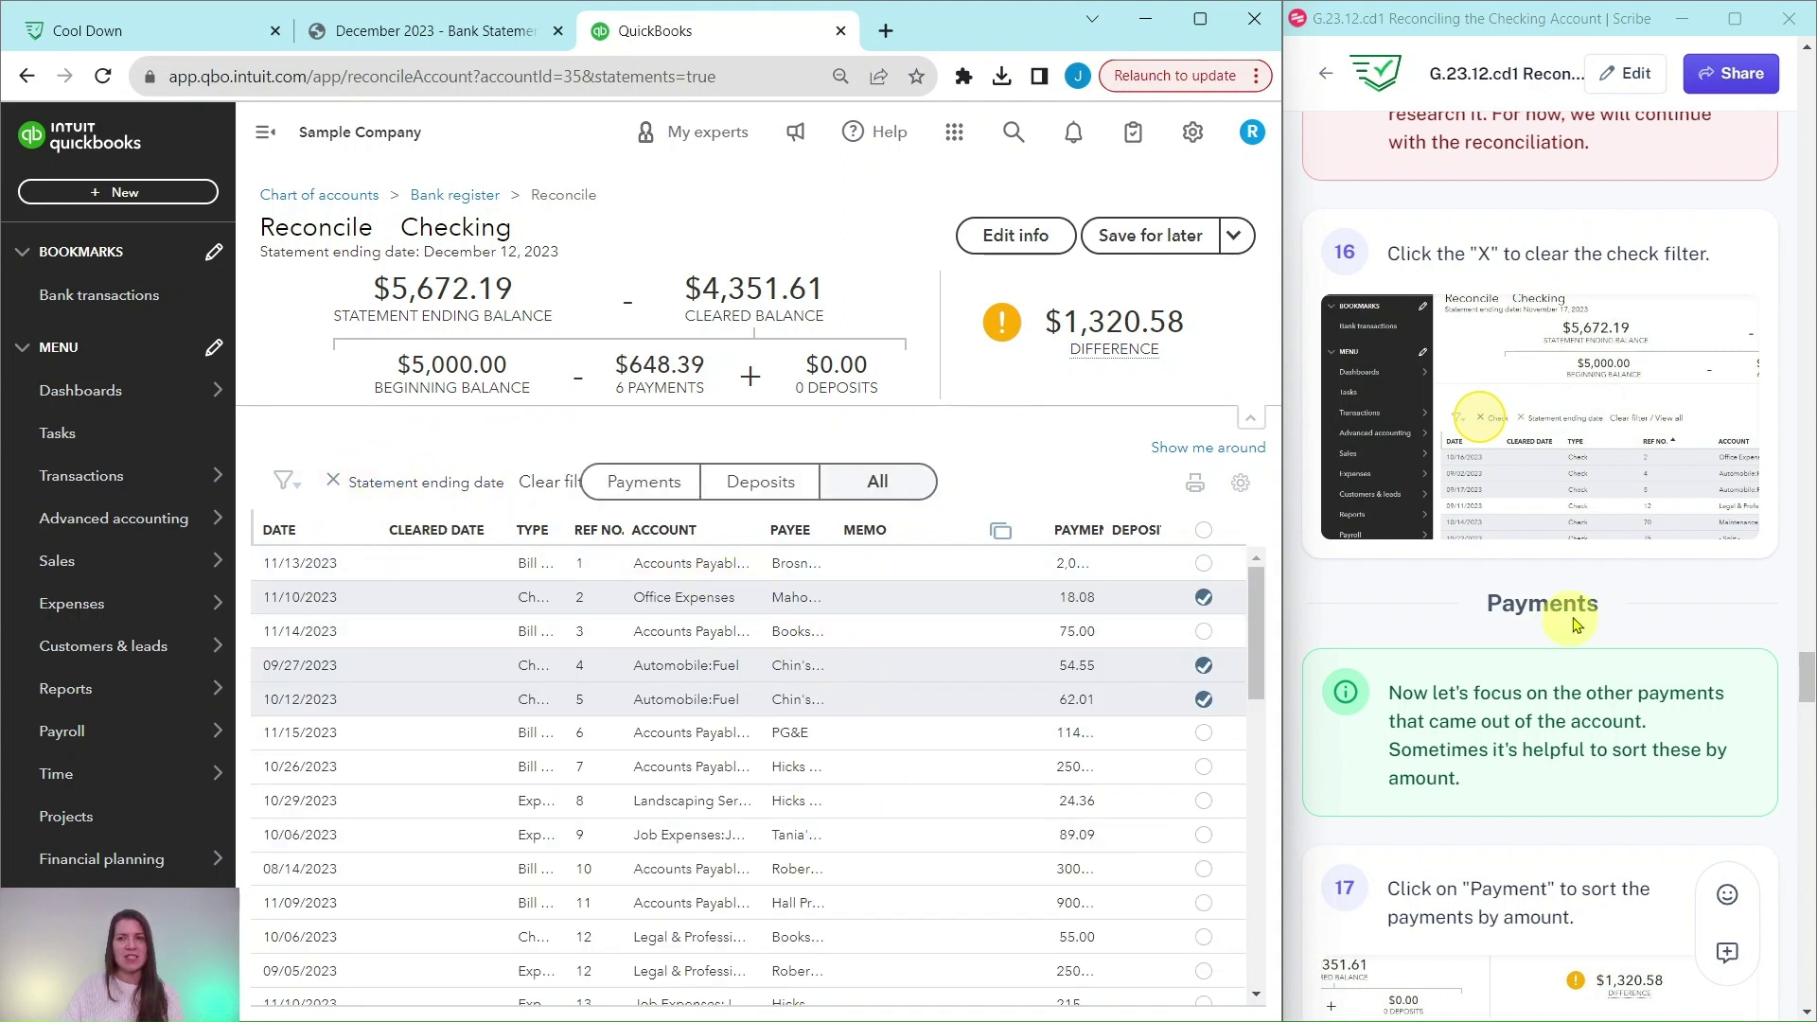
pyautogui.scroll(-5, 1642, 586)
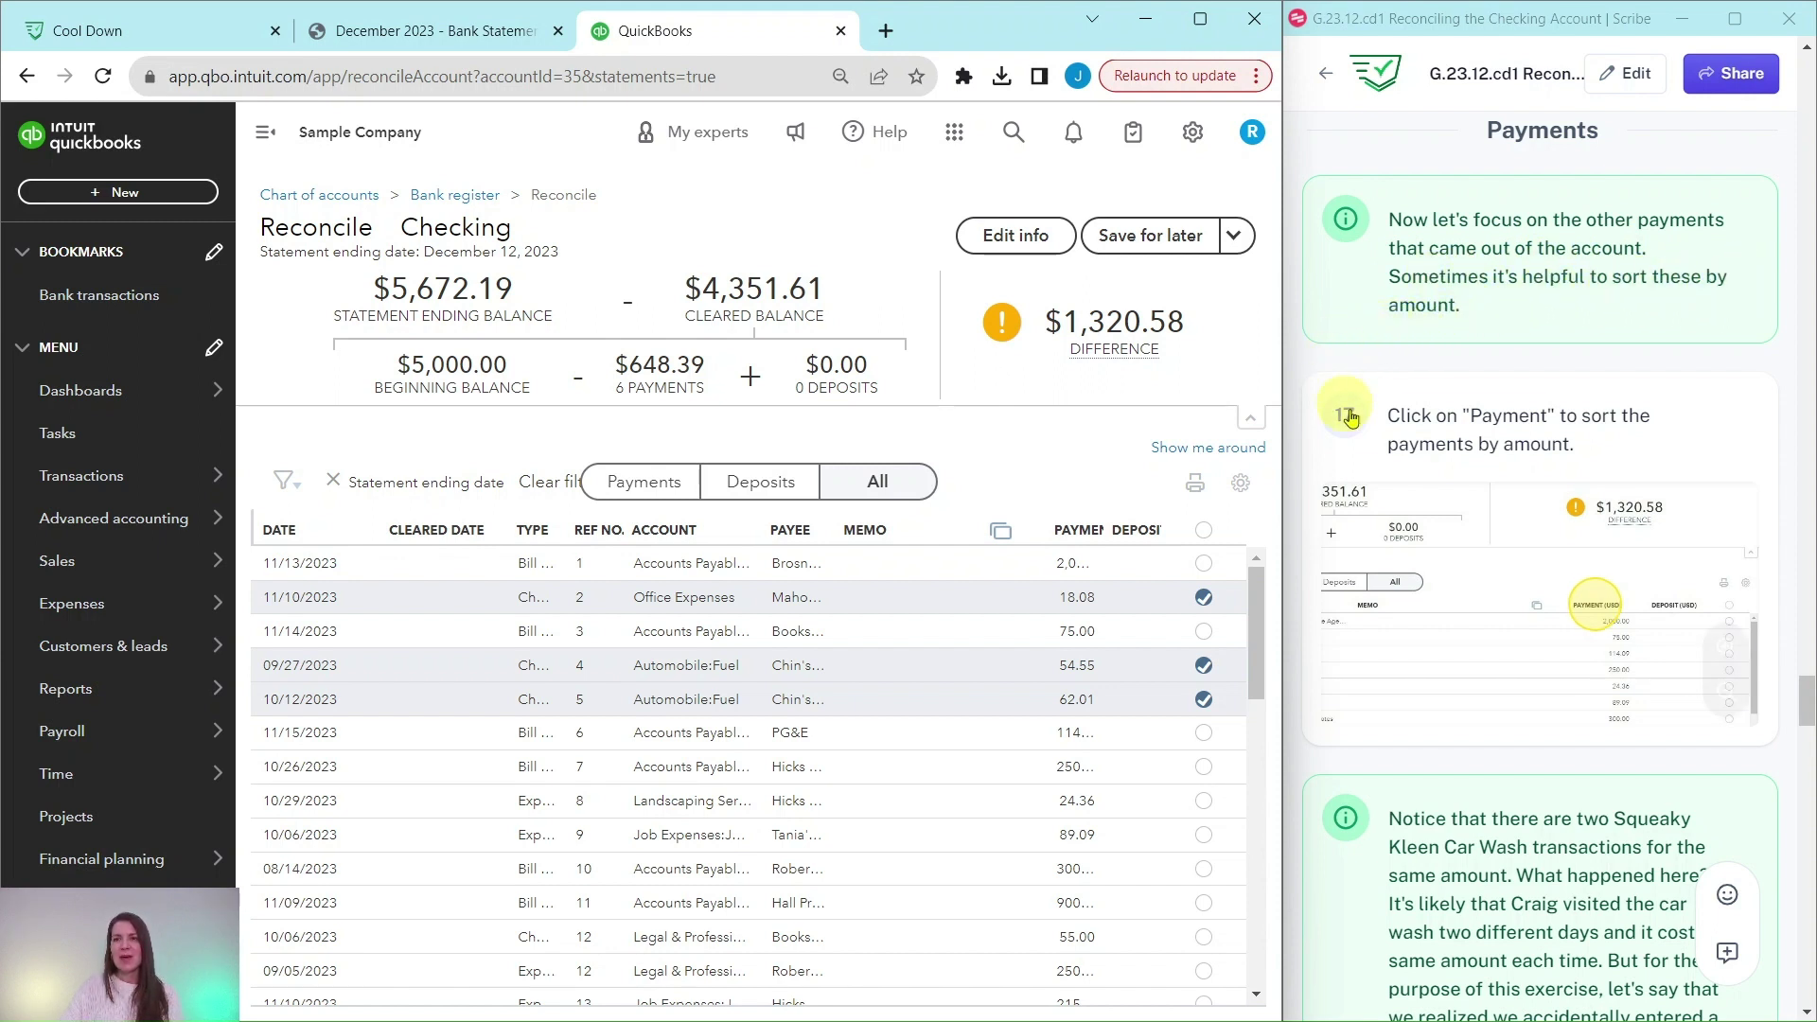
pyautogui.click(1066, 531)
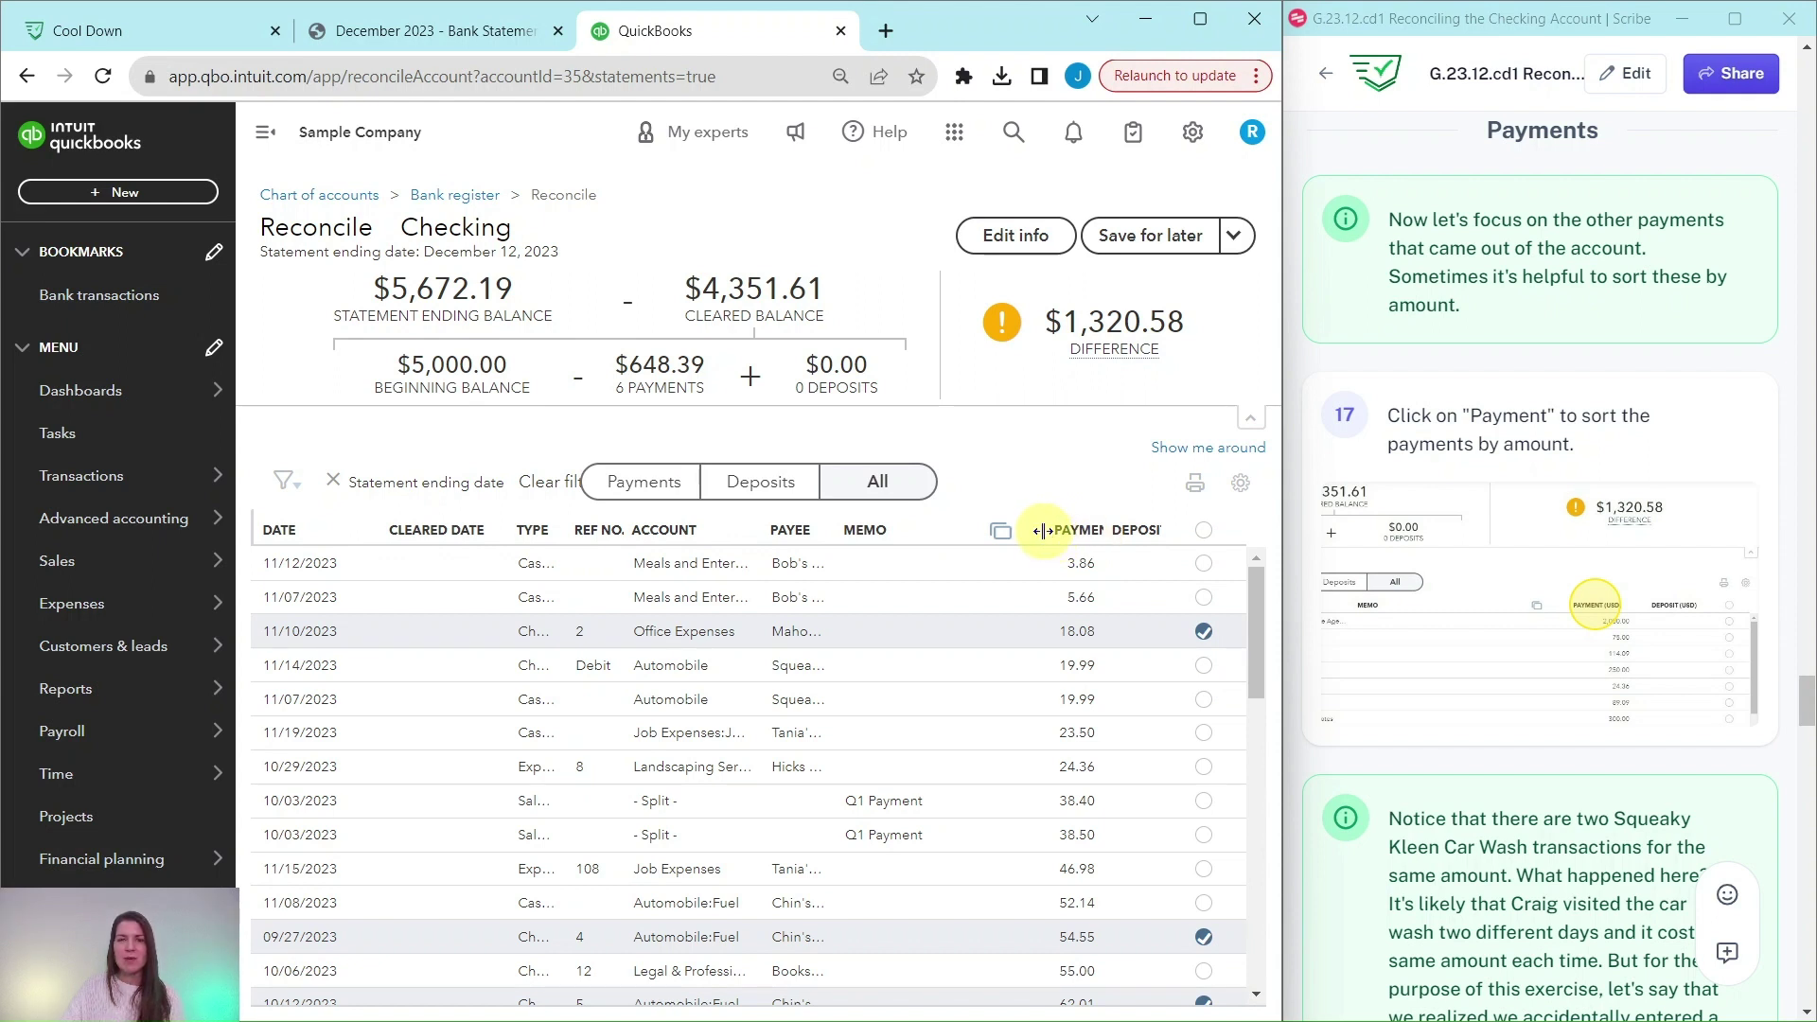
# Step: Widen the Payment and Deposit columns of the reconciliation list
pyautogui.moveTo(1044, 531); pyautogui.dragTo(1018, 528)
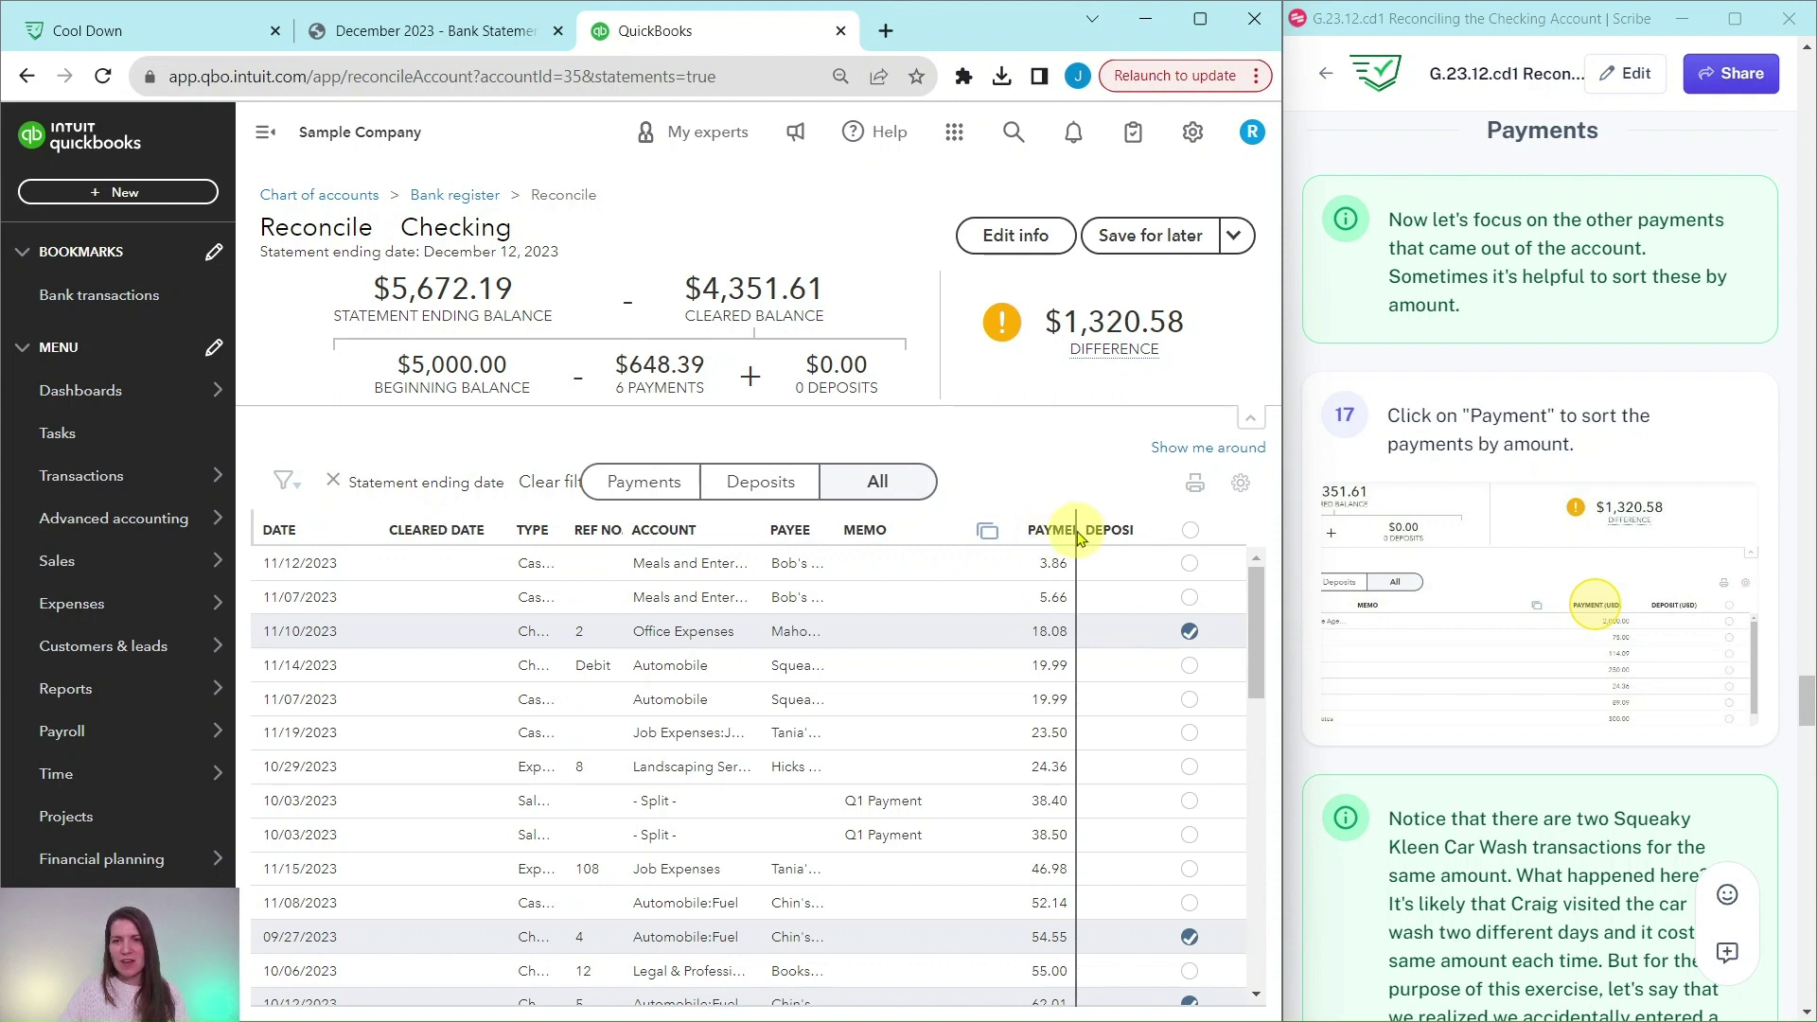
pyautogui.moveTo(1058, 530); pyautogui.dragTo(1075, 530)
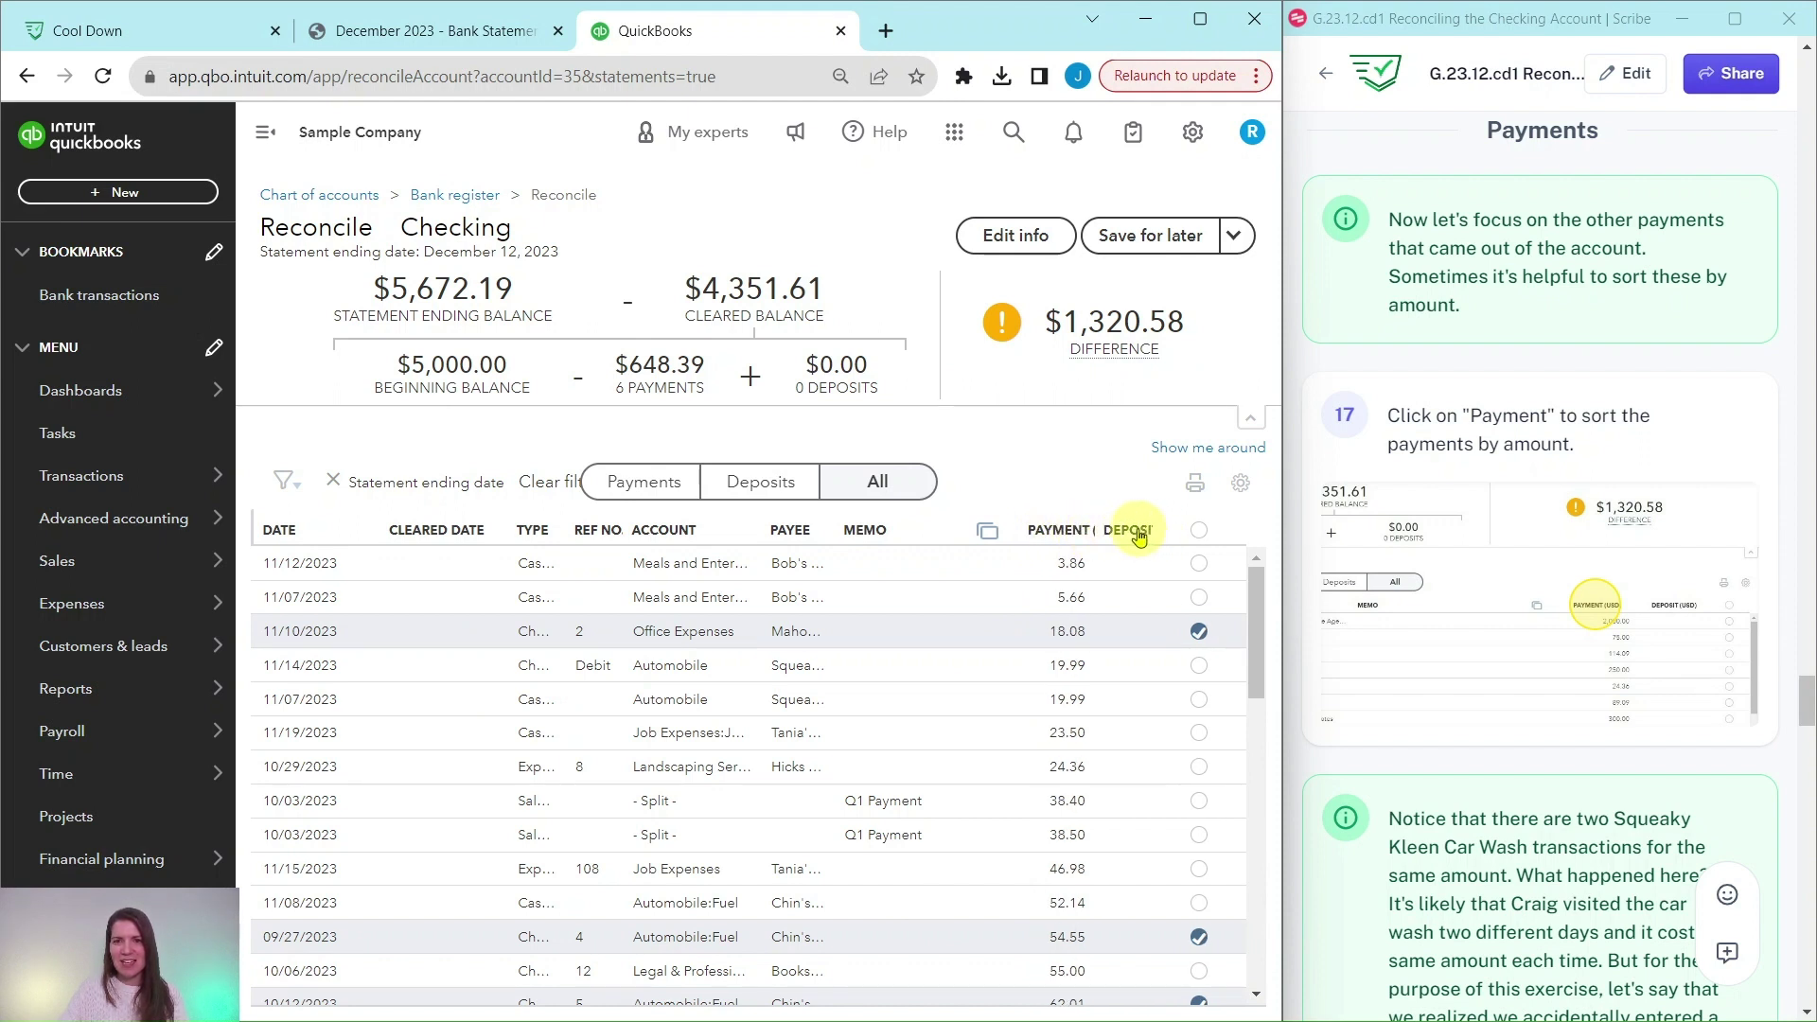
pyautogui.moveTo(1117, 527); pyautogui.dragTo(1122, 527)
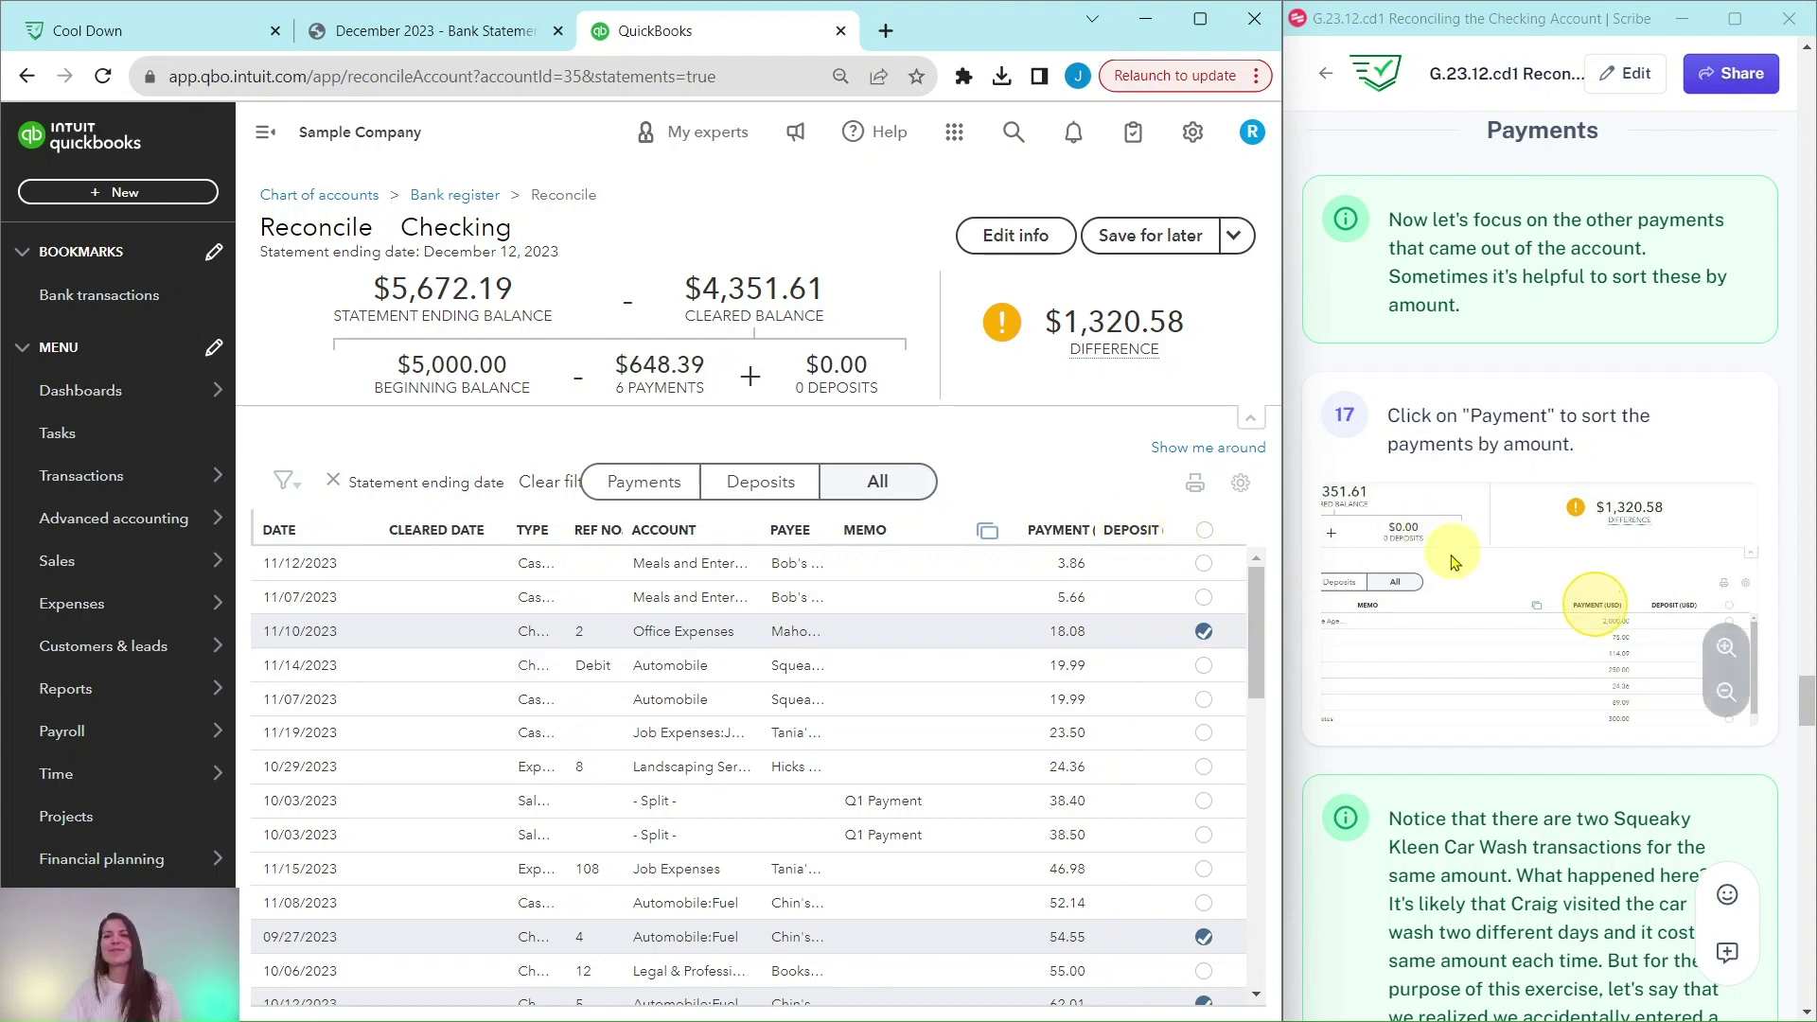
pyautogui.scroll(-4, 1552, 568)
pyautogui.scroll(3, 1477, 553)
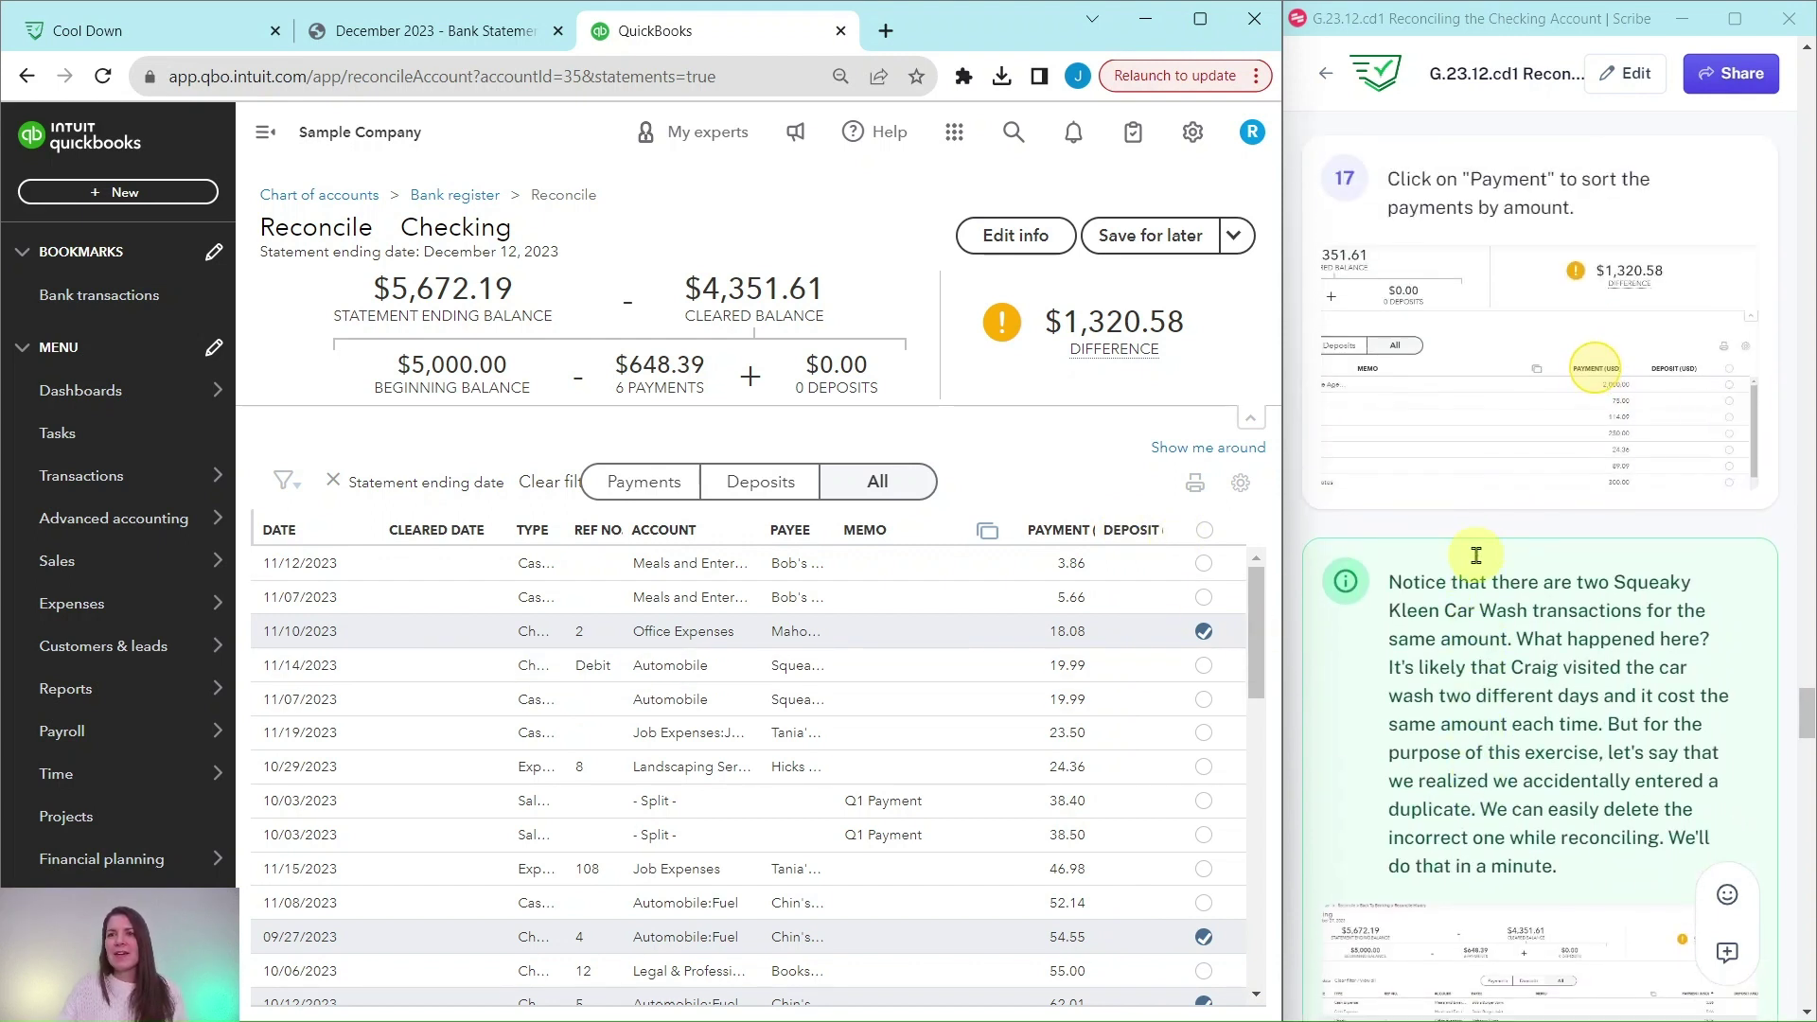
# Step: Following the guide, widen the Type column and mark the 19.99 Squeaky Kleen Car Wash cash expense dated 11/07/2023 as cleared
pyautogui.scroll(-4, 1472, 557)
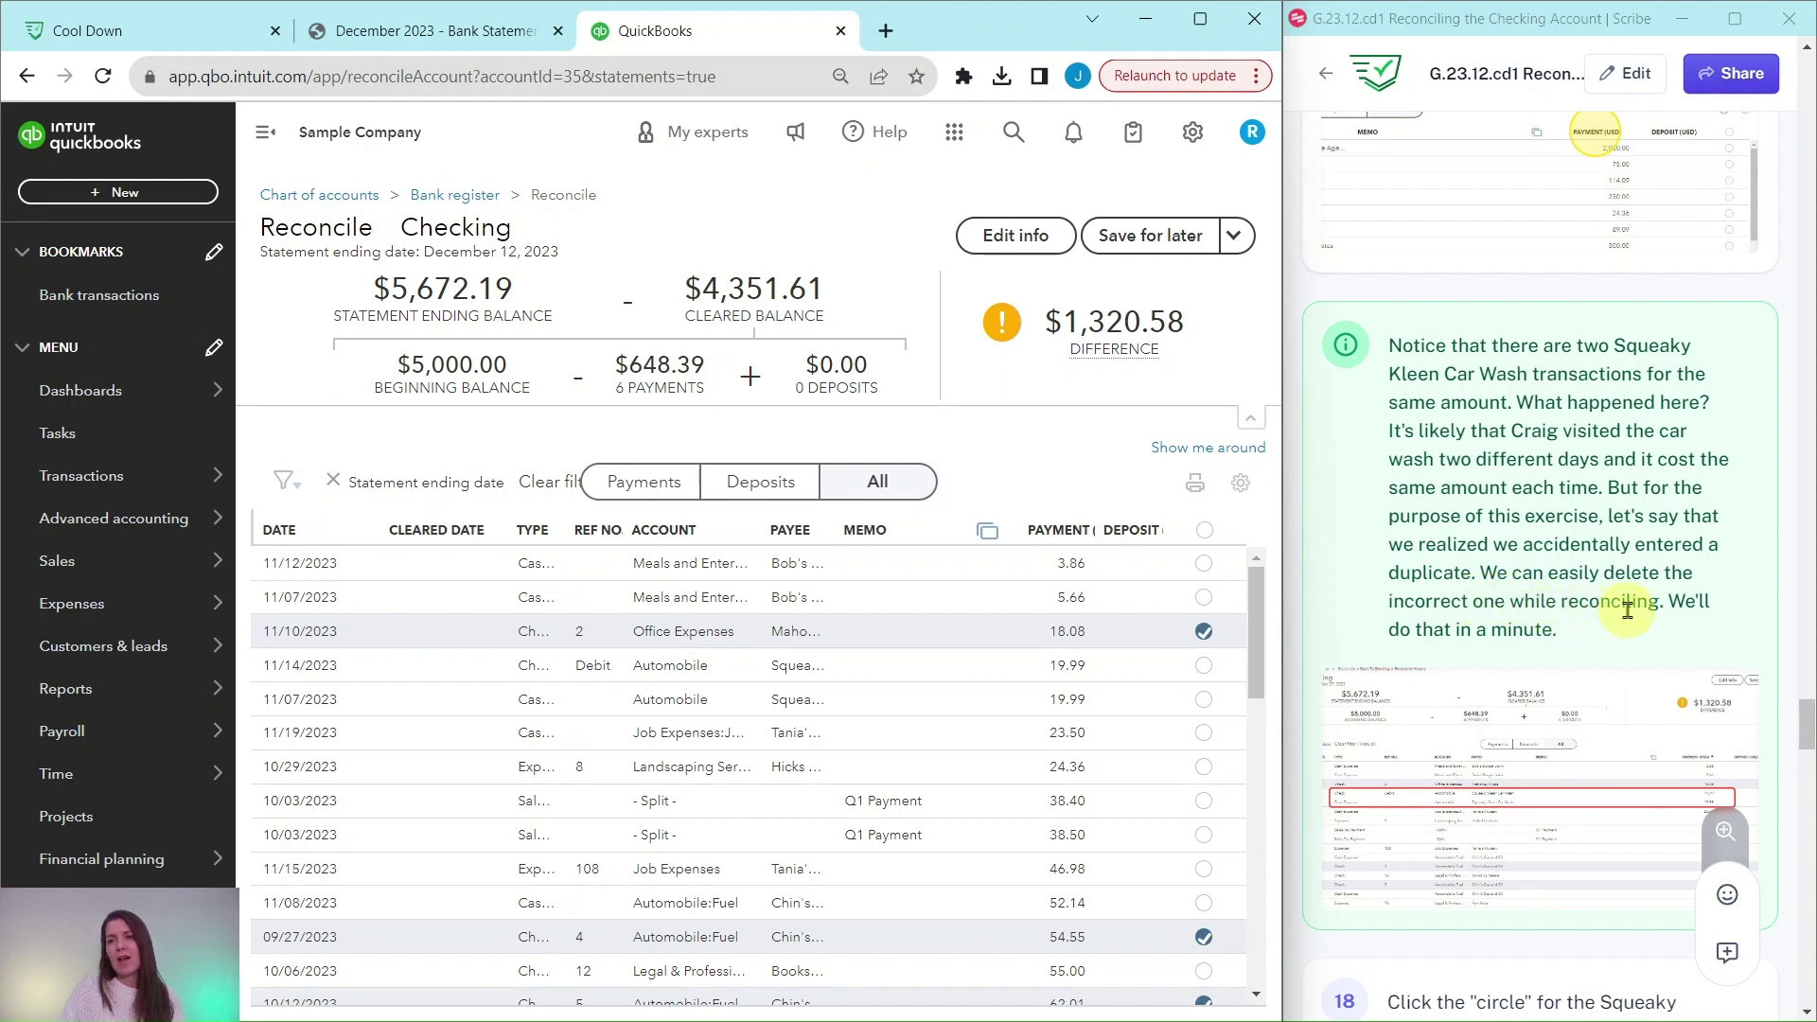
pyautogui.scroll(-7, 1627, 609)
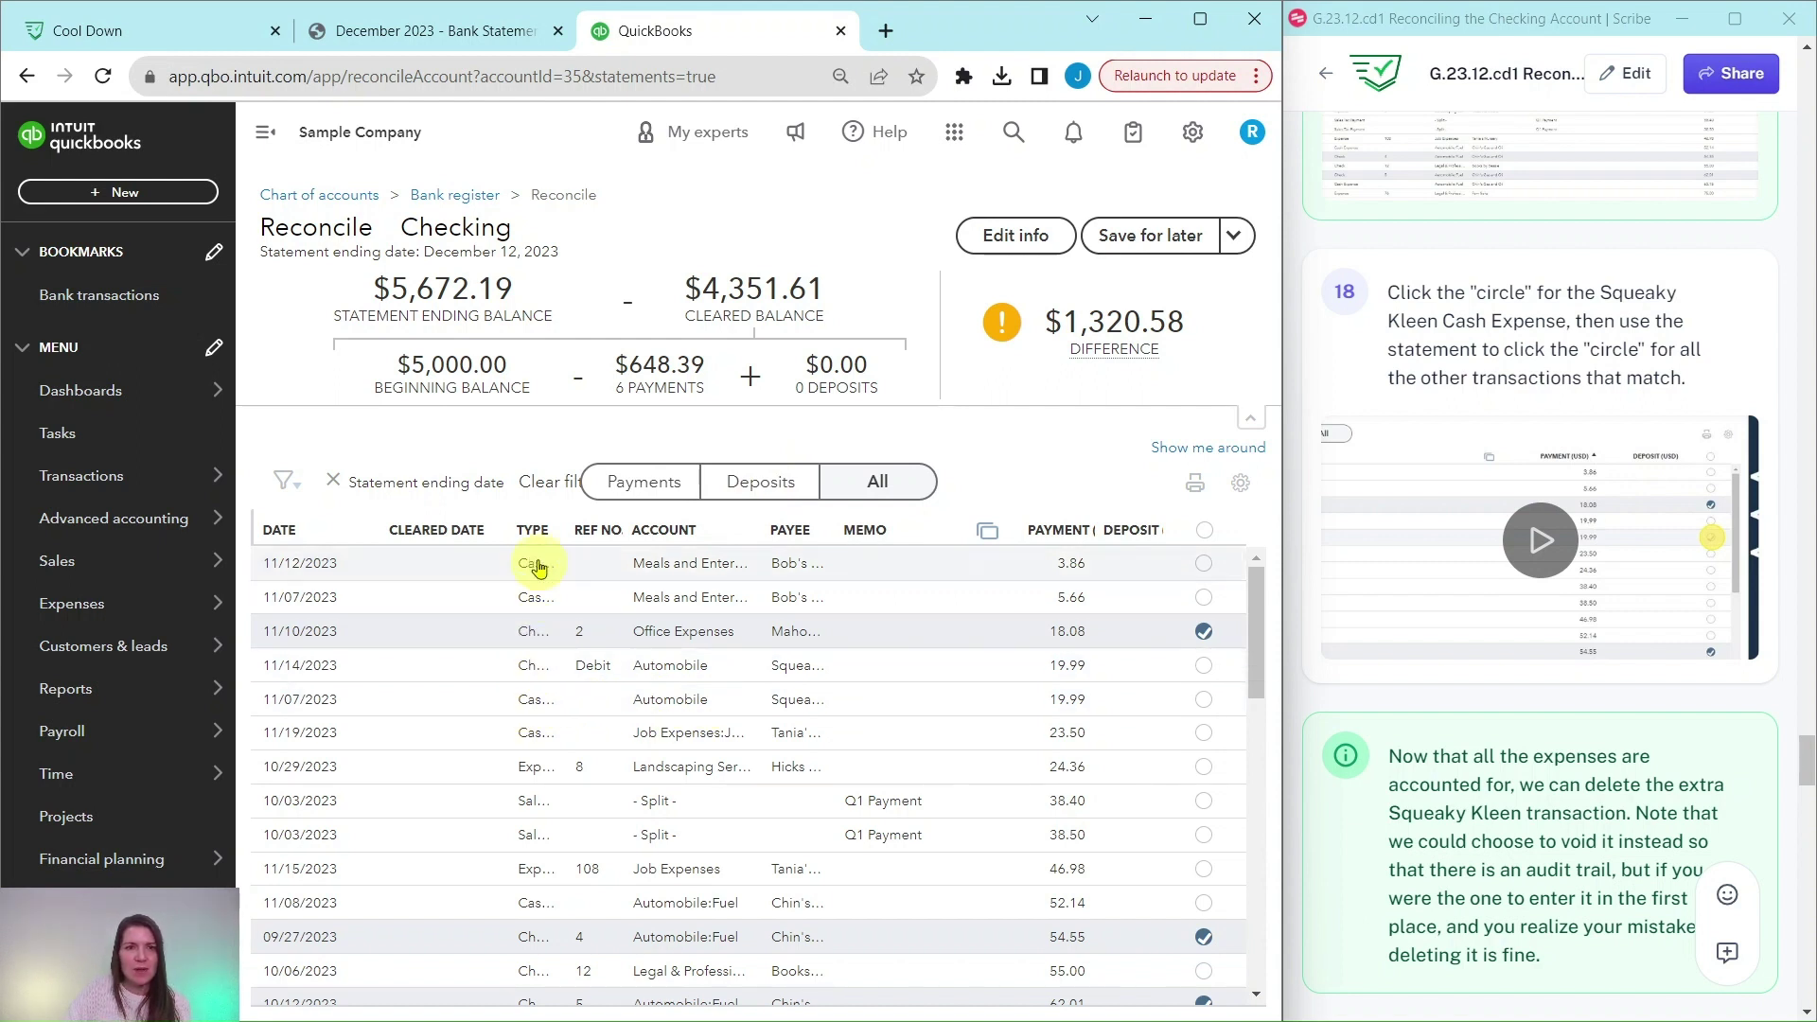
pyautogui.moveTo(510, 529); pyautogui.dragTo(556, 530)
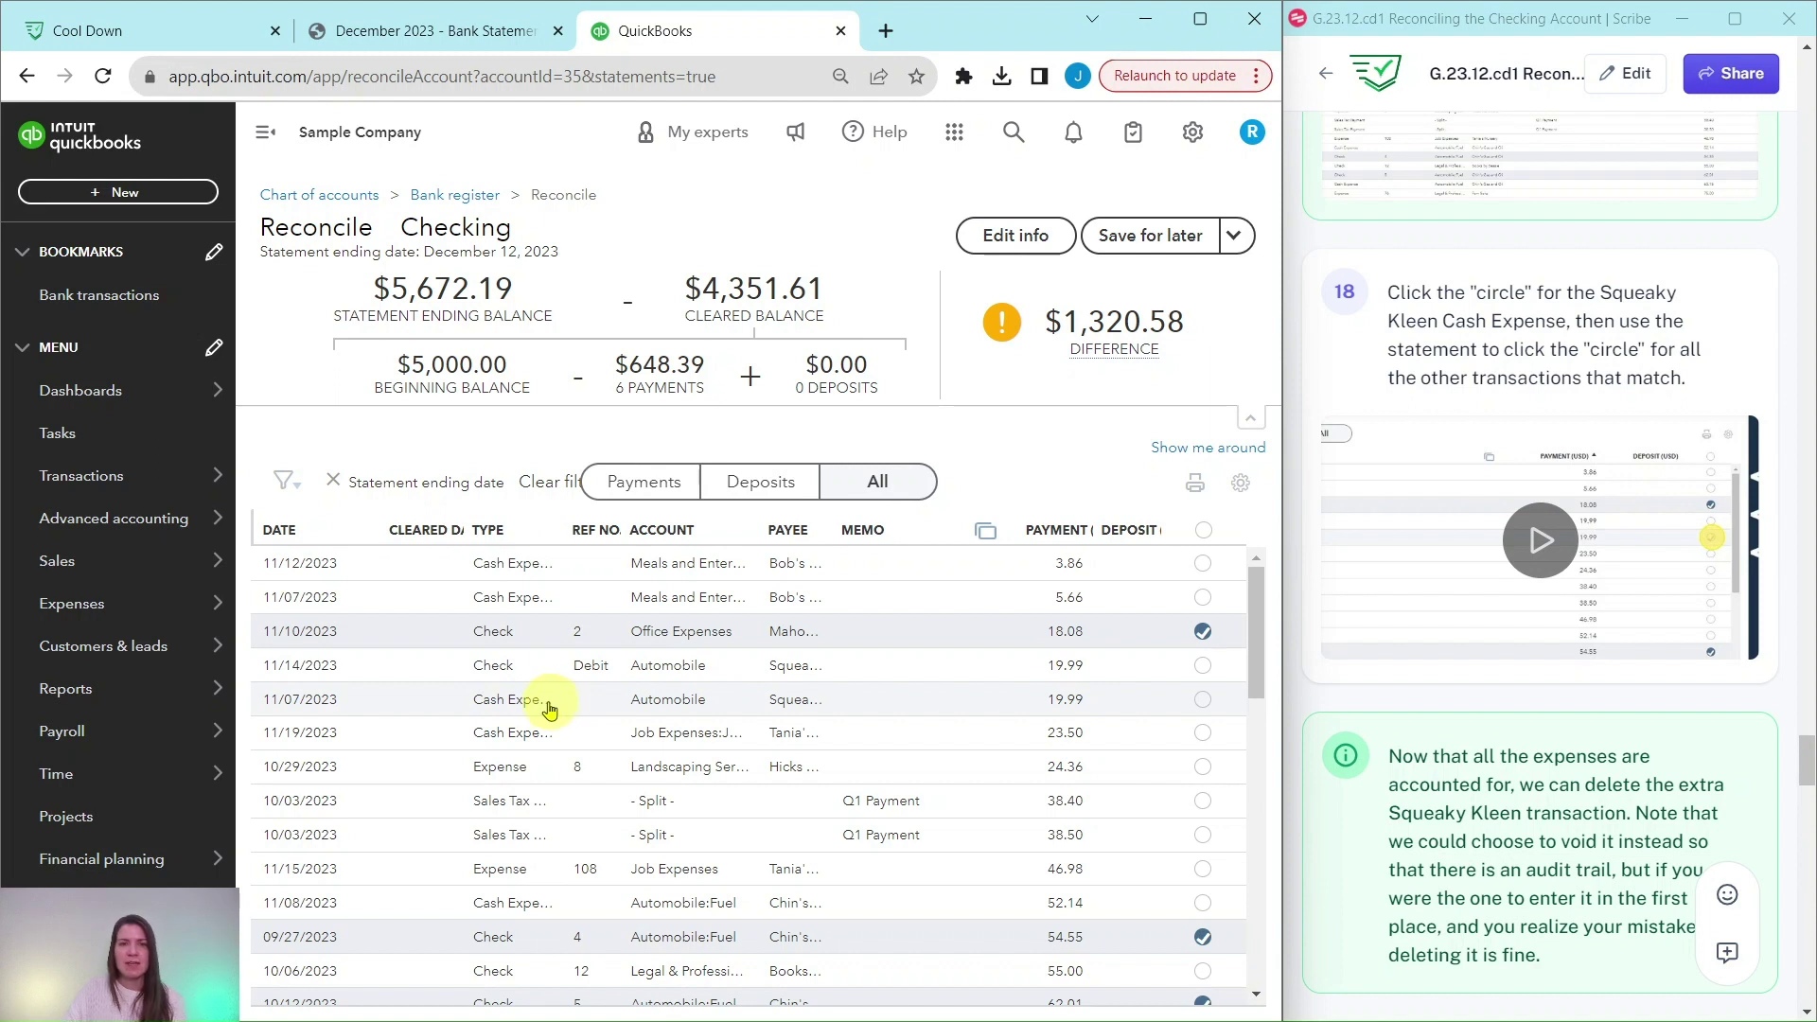
pyautogui.click(1203, 700)
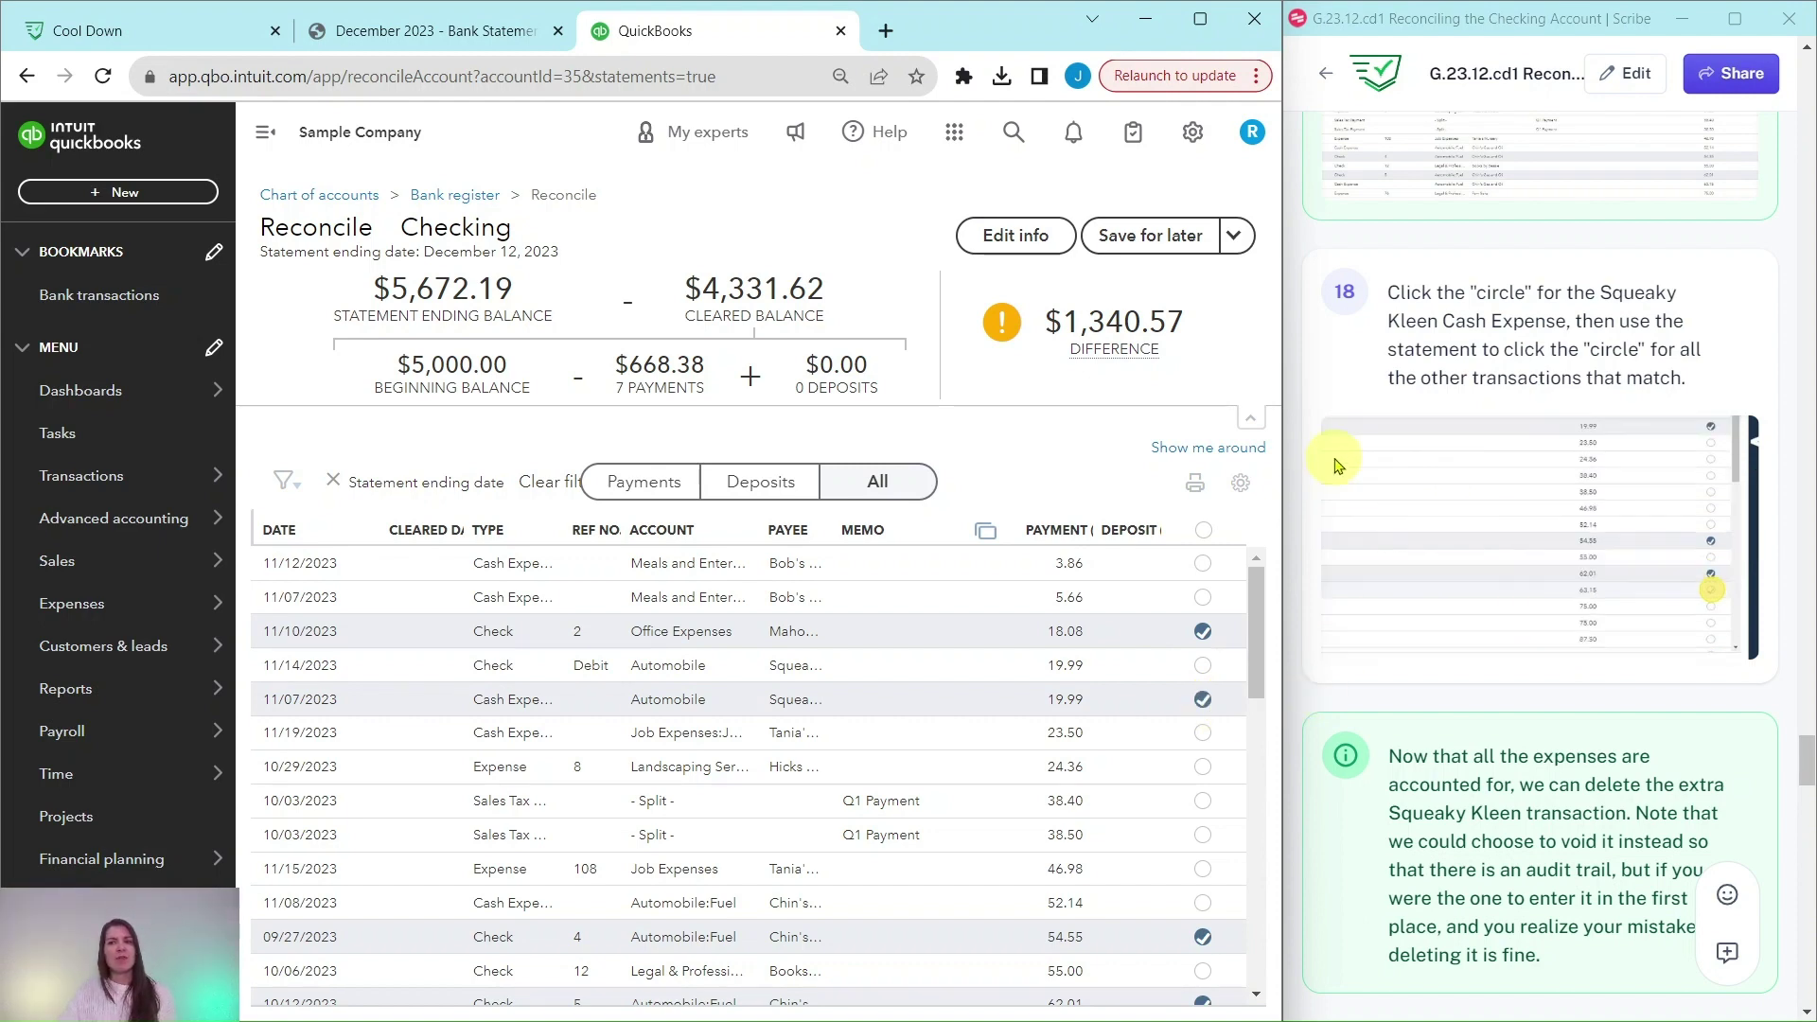
# Step: Check the bank statement's other debits and mark the 63.15 Chin's Gas cash expense and the 666.00 bill payment 45 as cleared
pyautogui.click(464, 34)
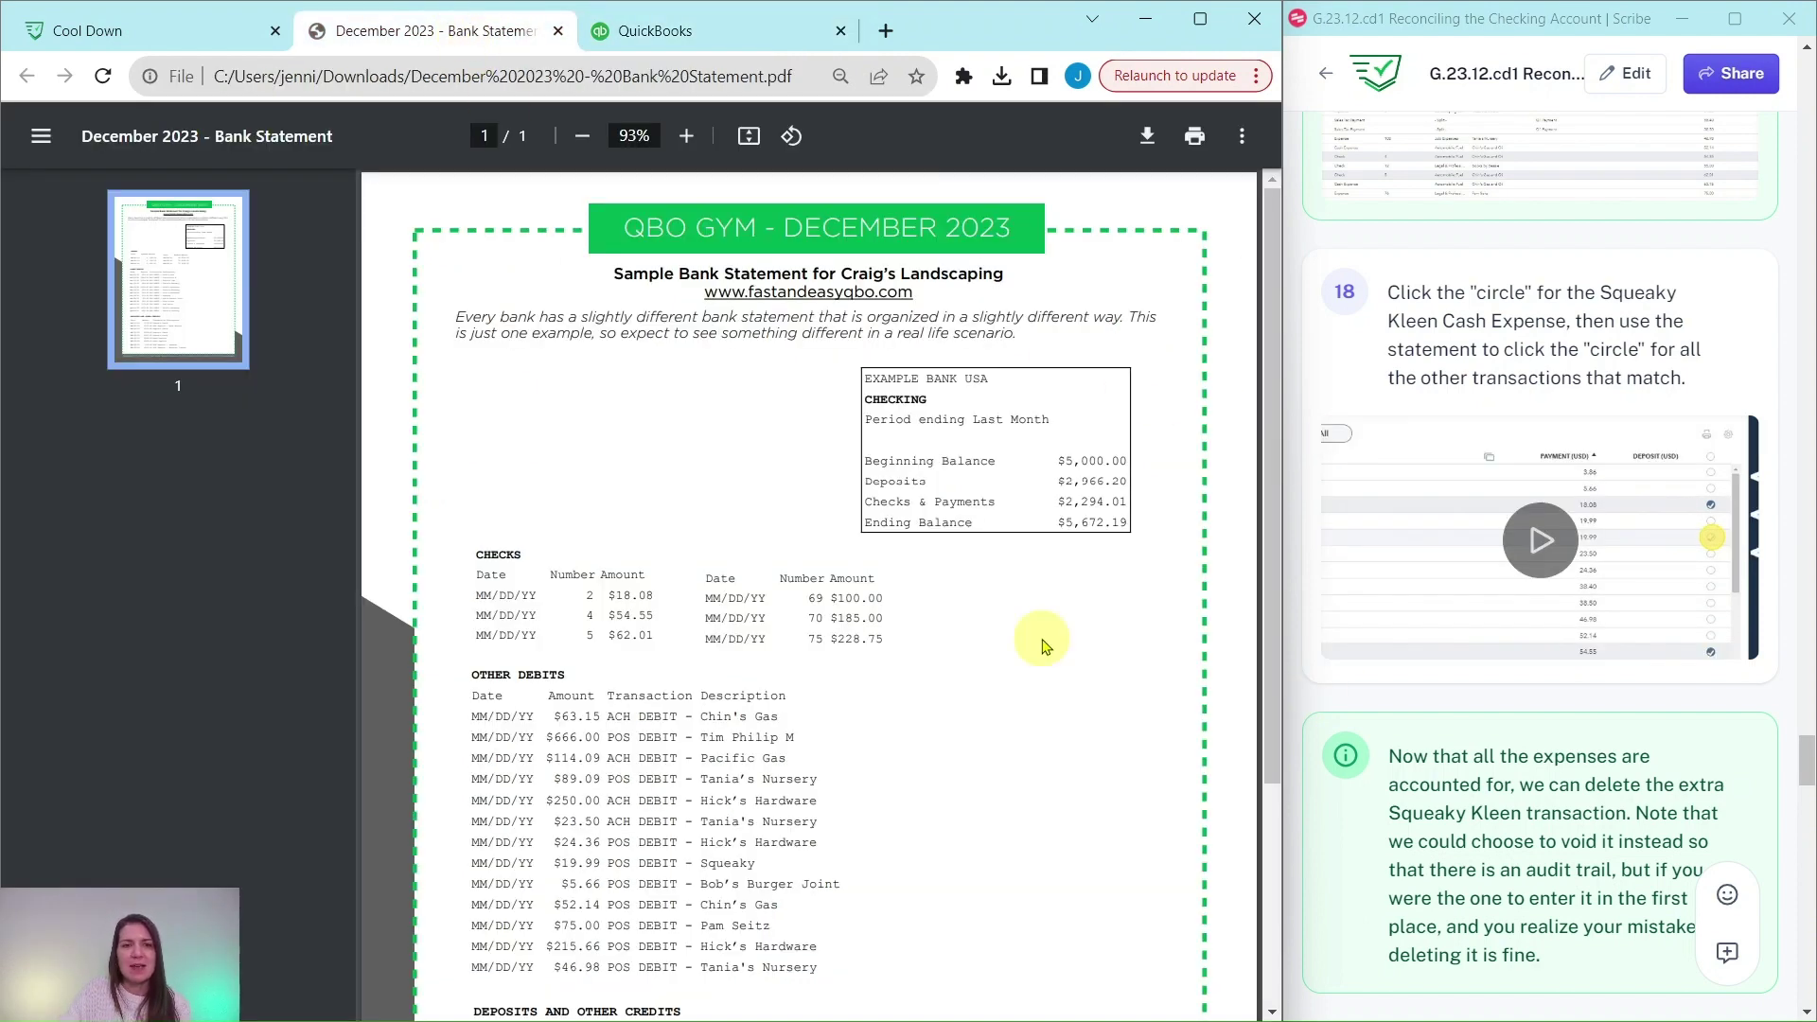
pyautogui.scroll(-3, 1005, 636)
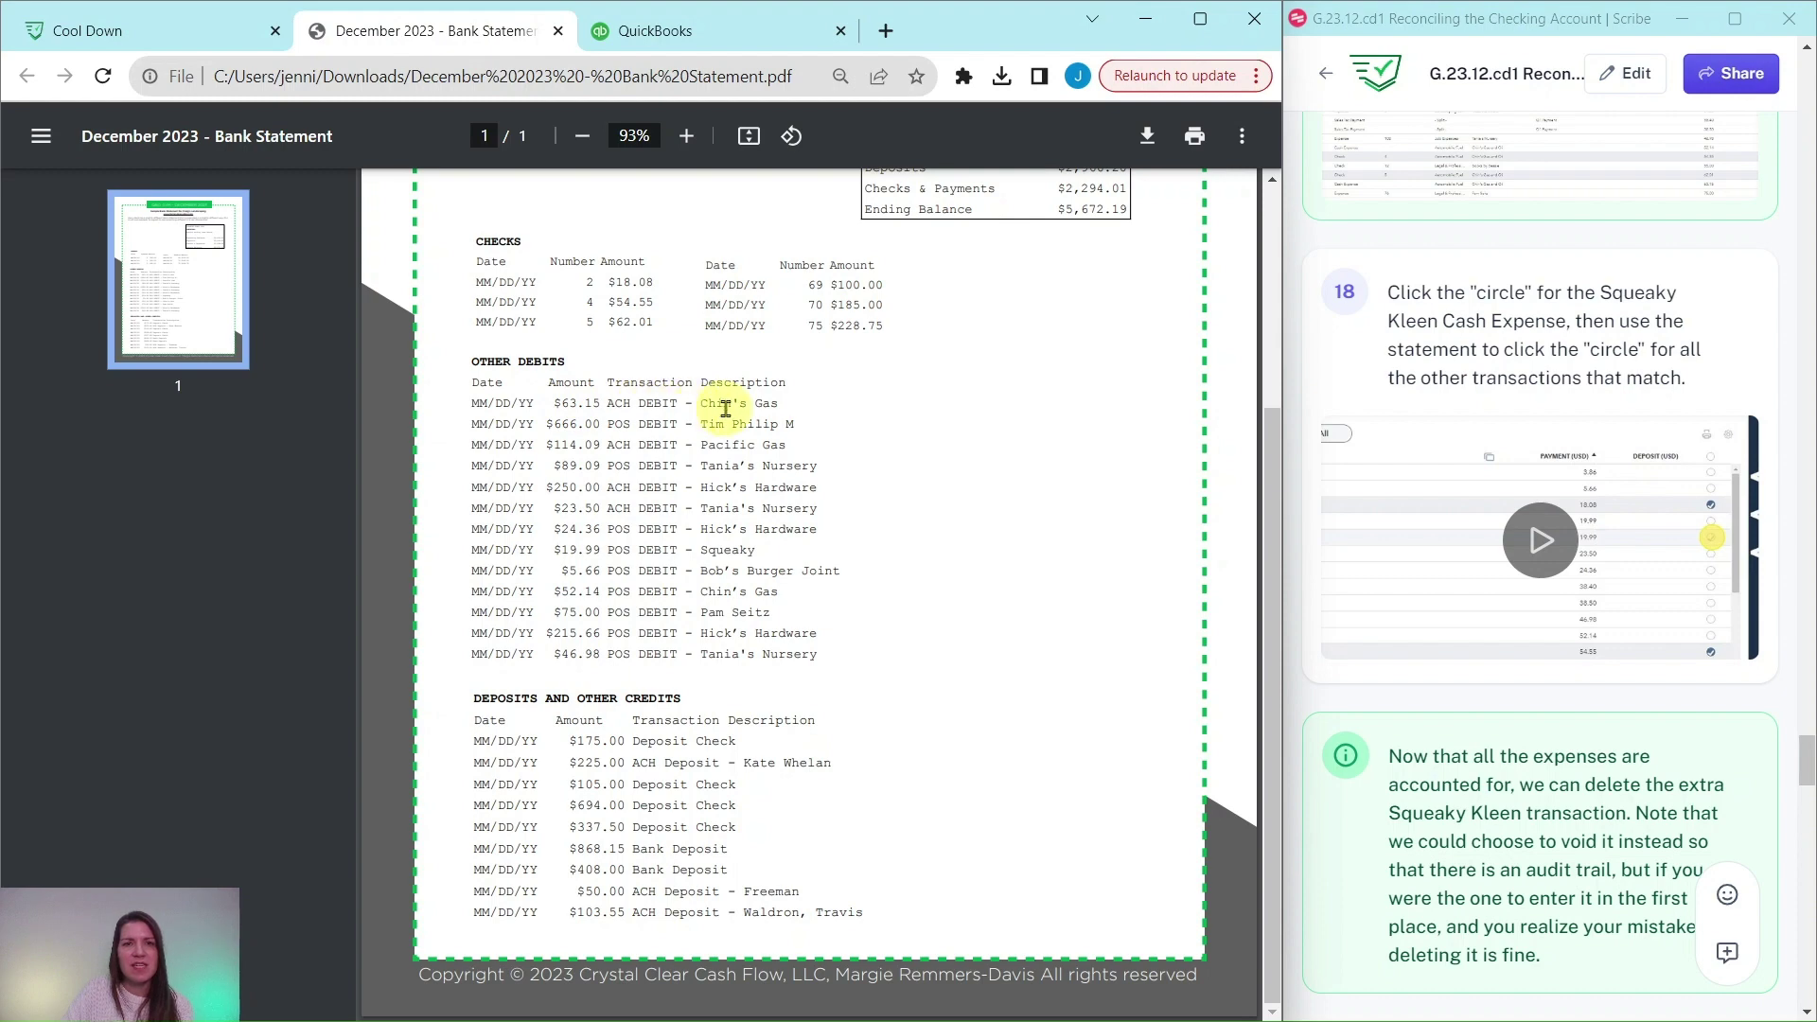
pyautogui.click(694, 43)
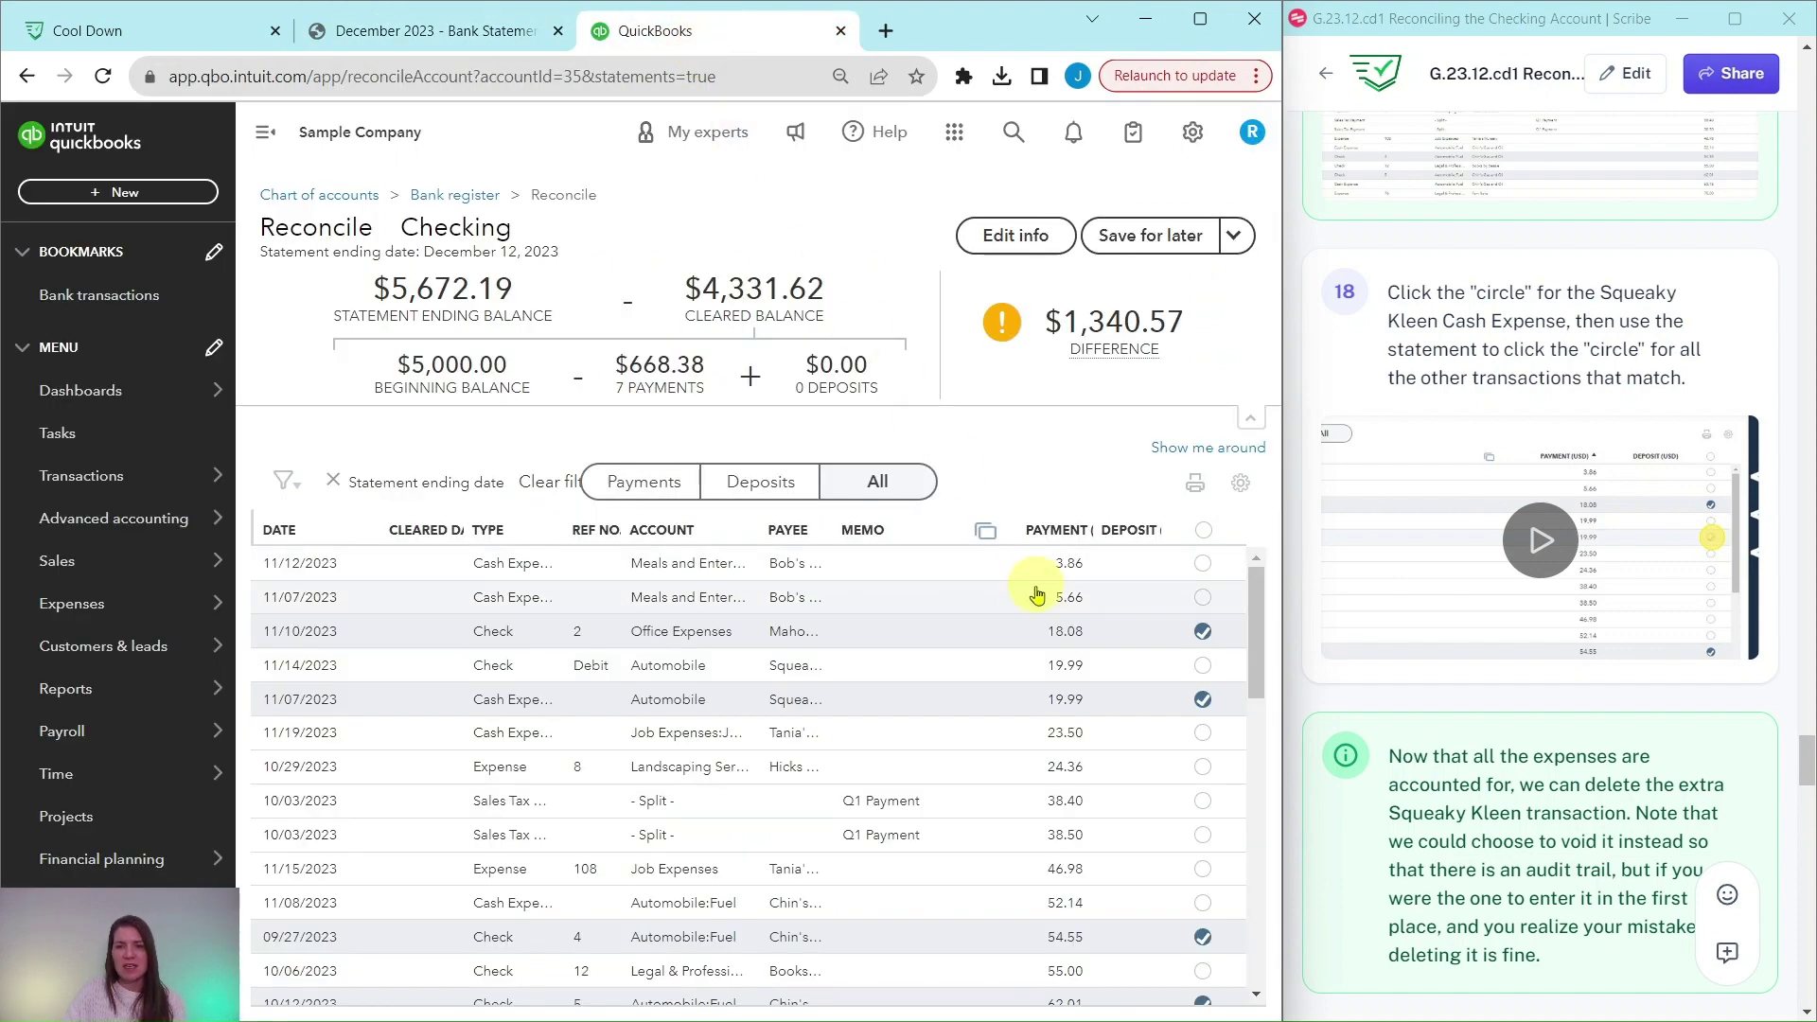
pyautogui.scroll(-3, 1074, 629)
pyautogui.scroll(-2, 1063, 755)
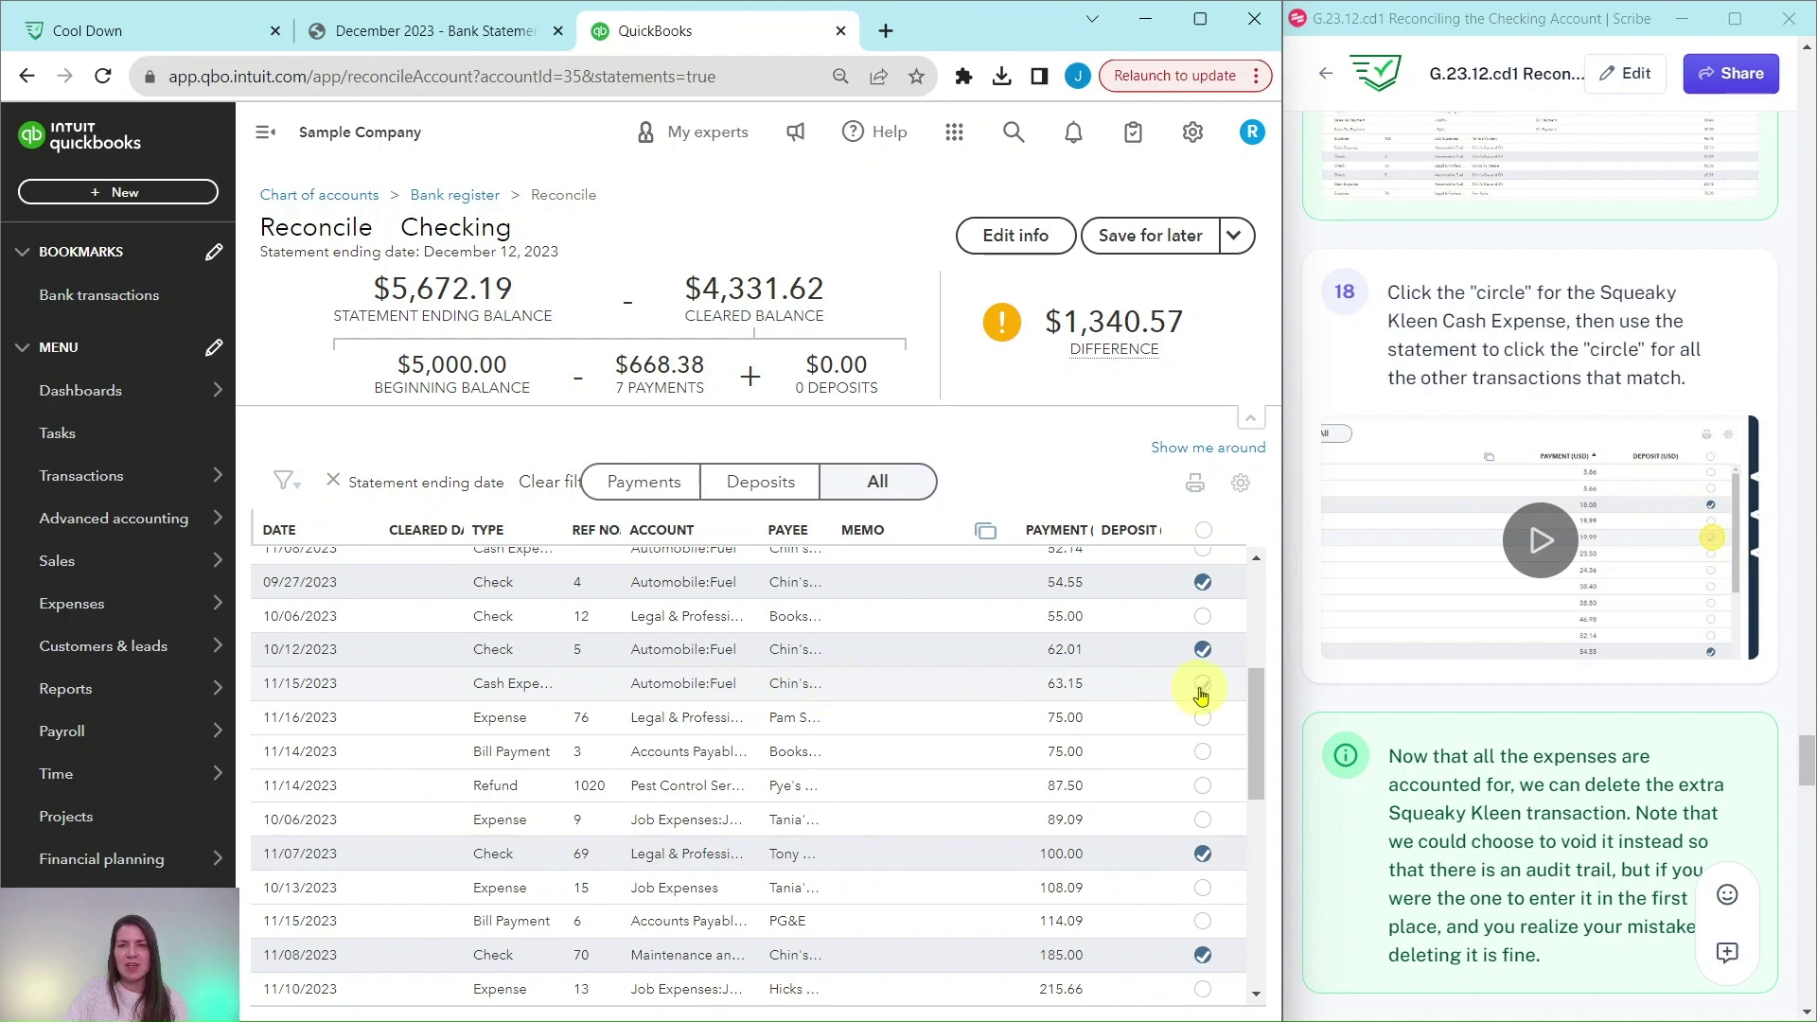
pyautogui.click(452, 32)
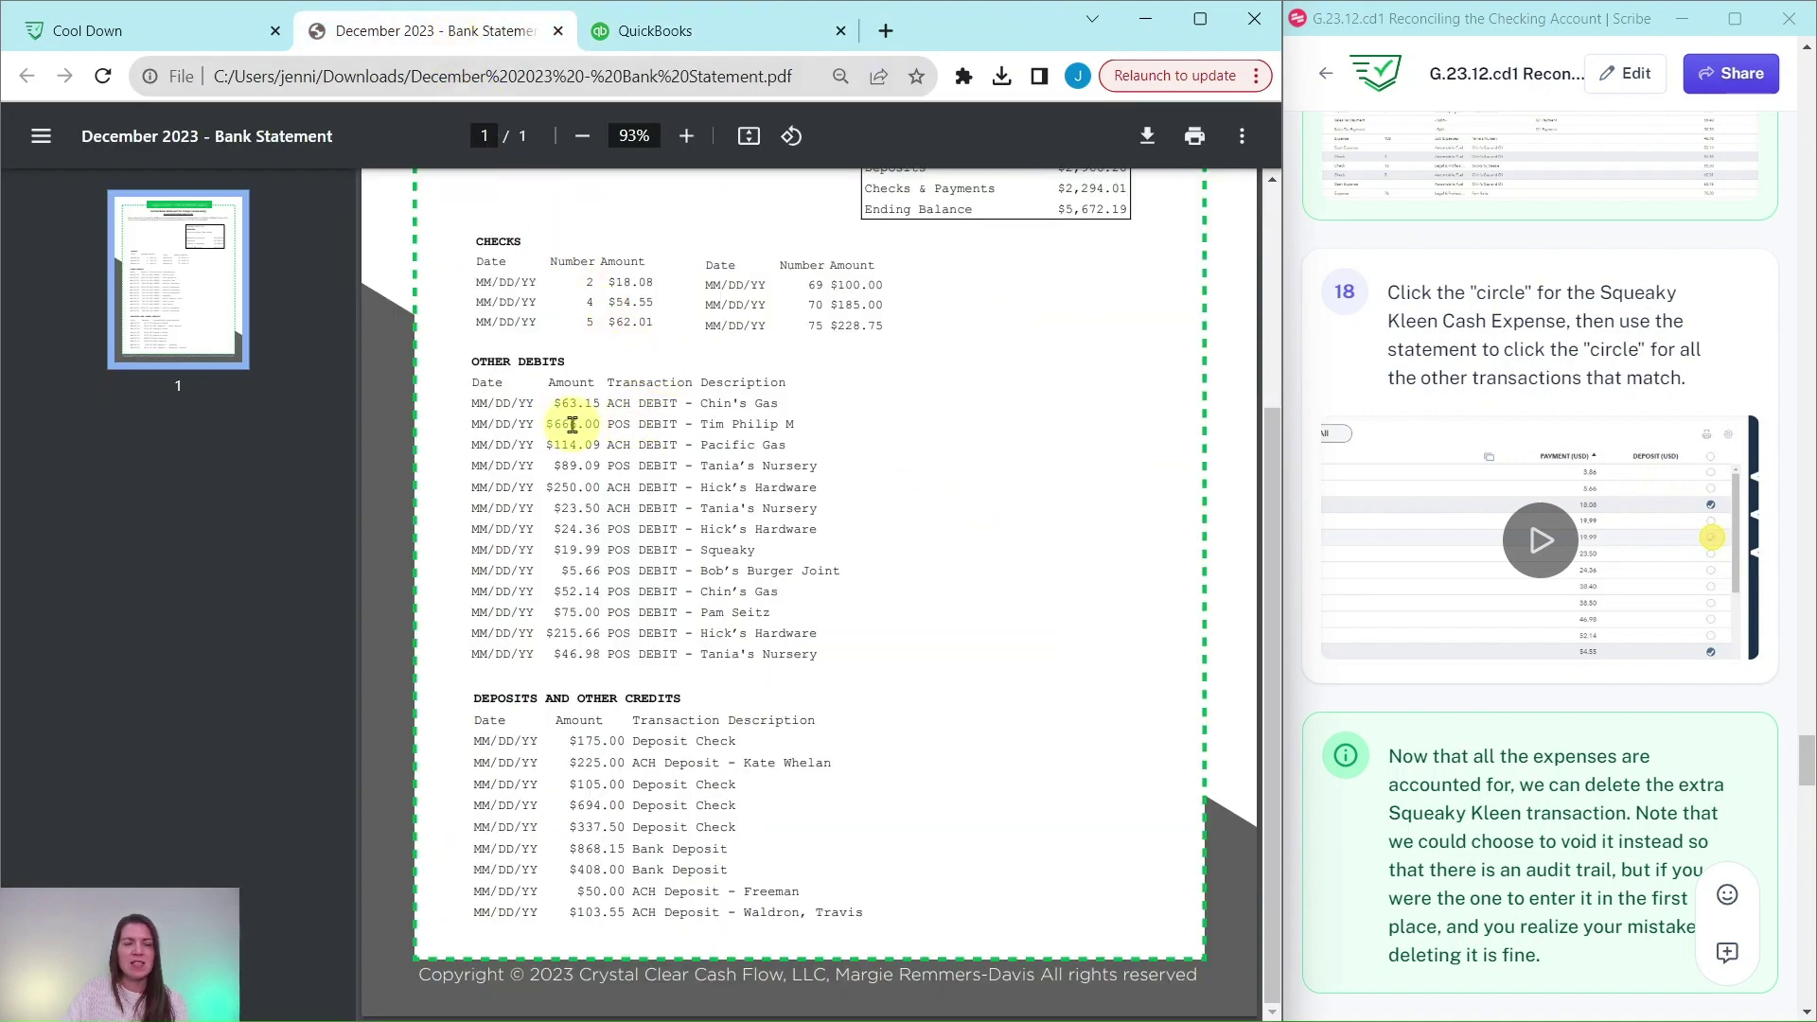
pyautogui.click(722, 34)
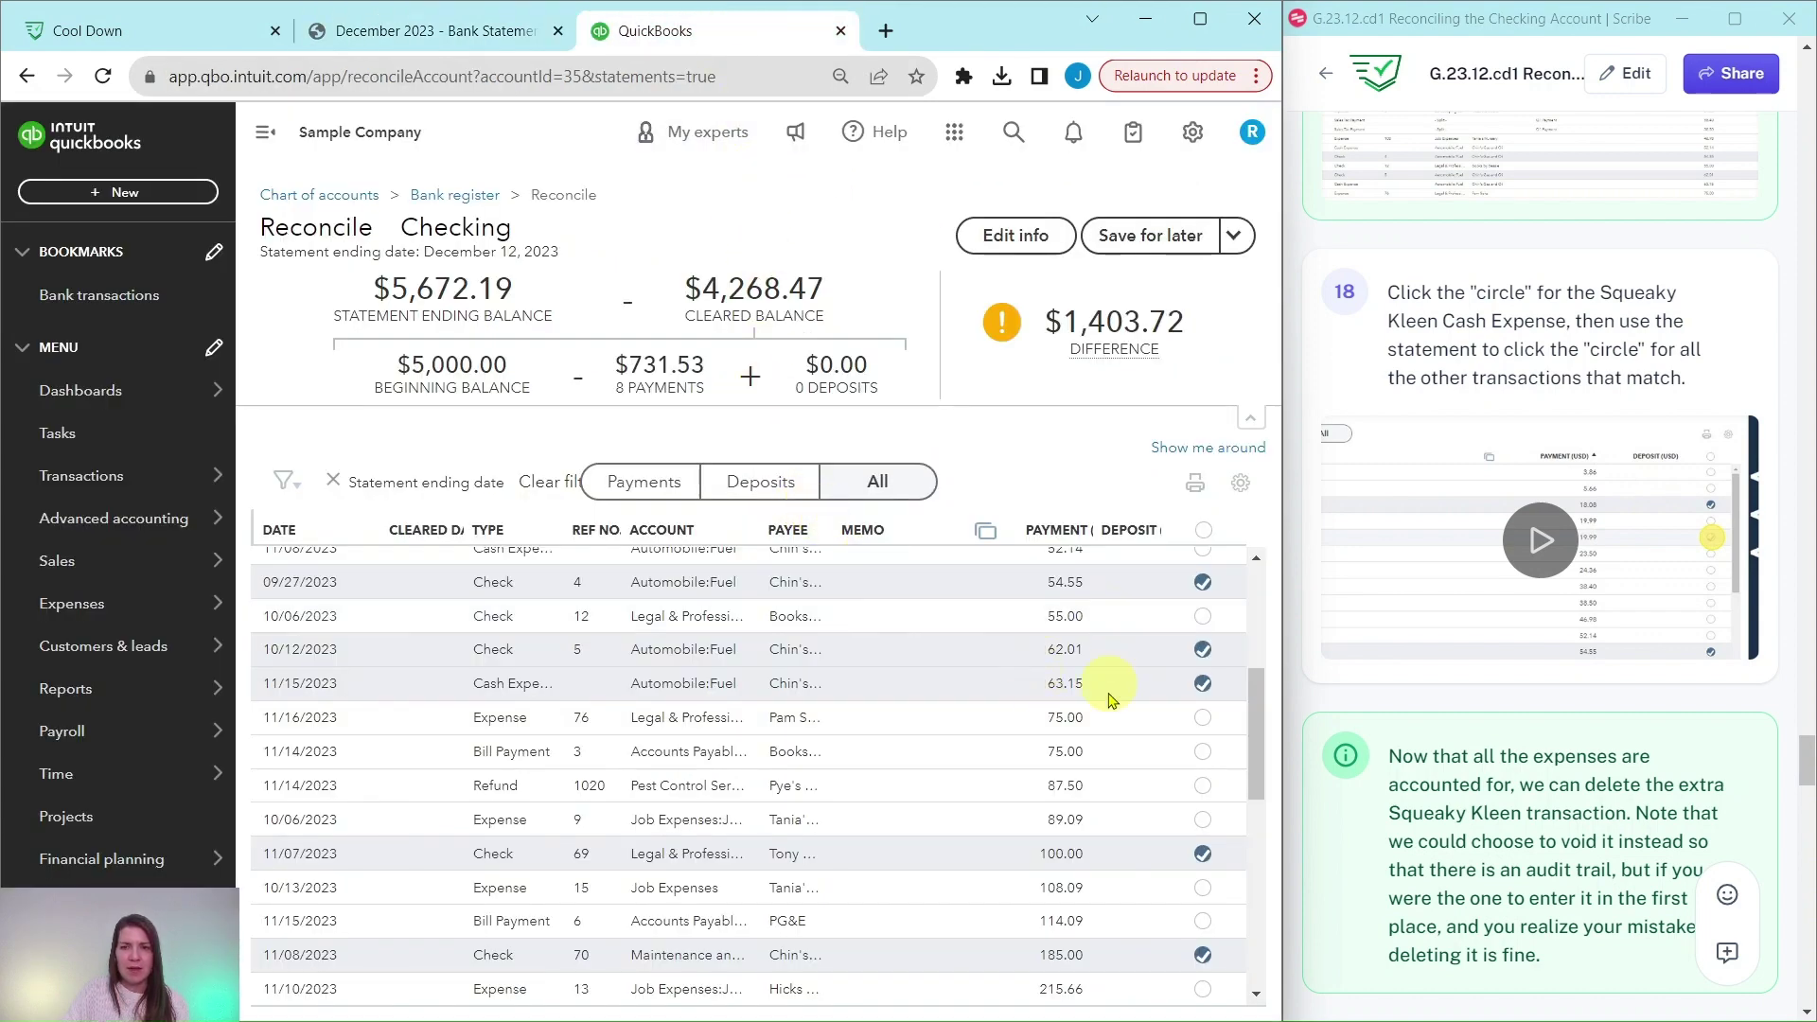
pyautogui.scroll(-5, 1112, 700)
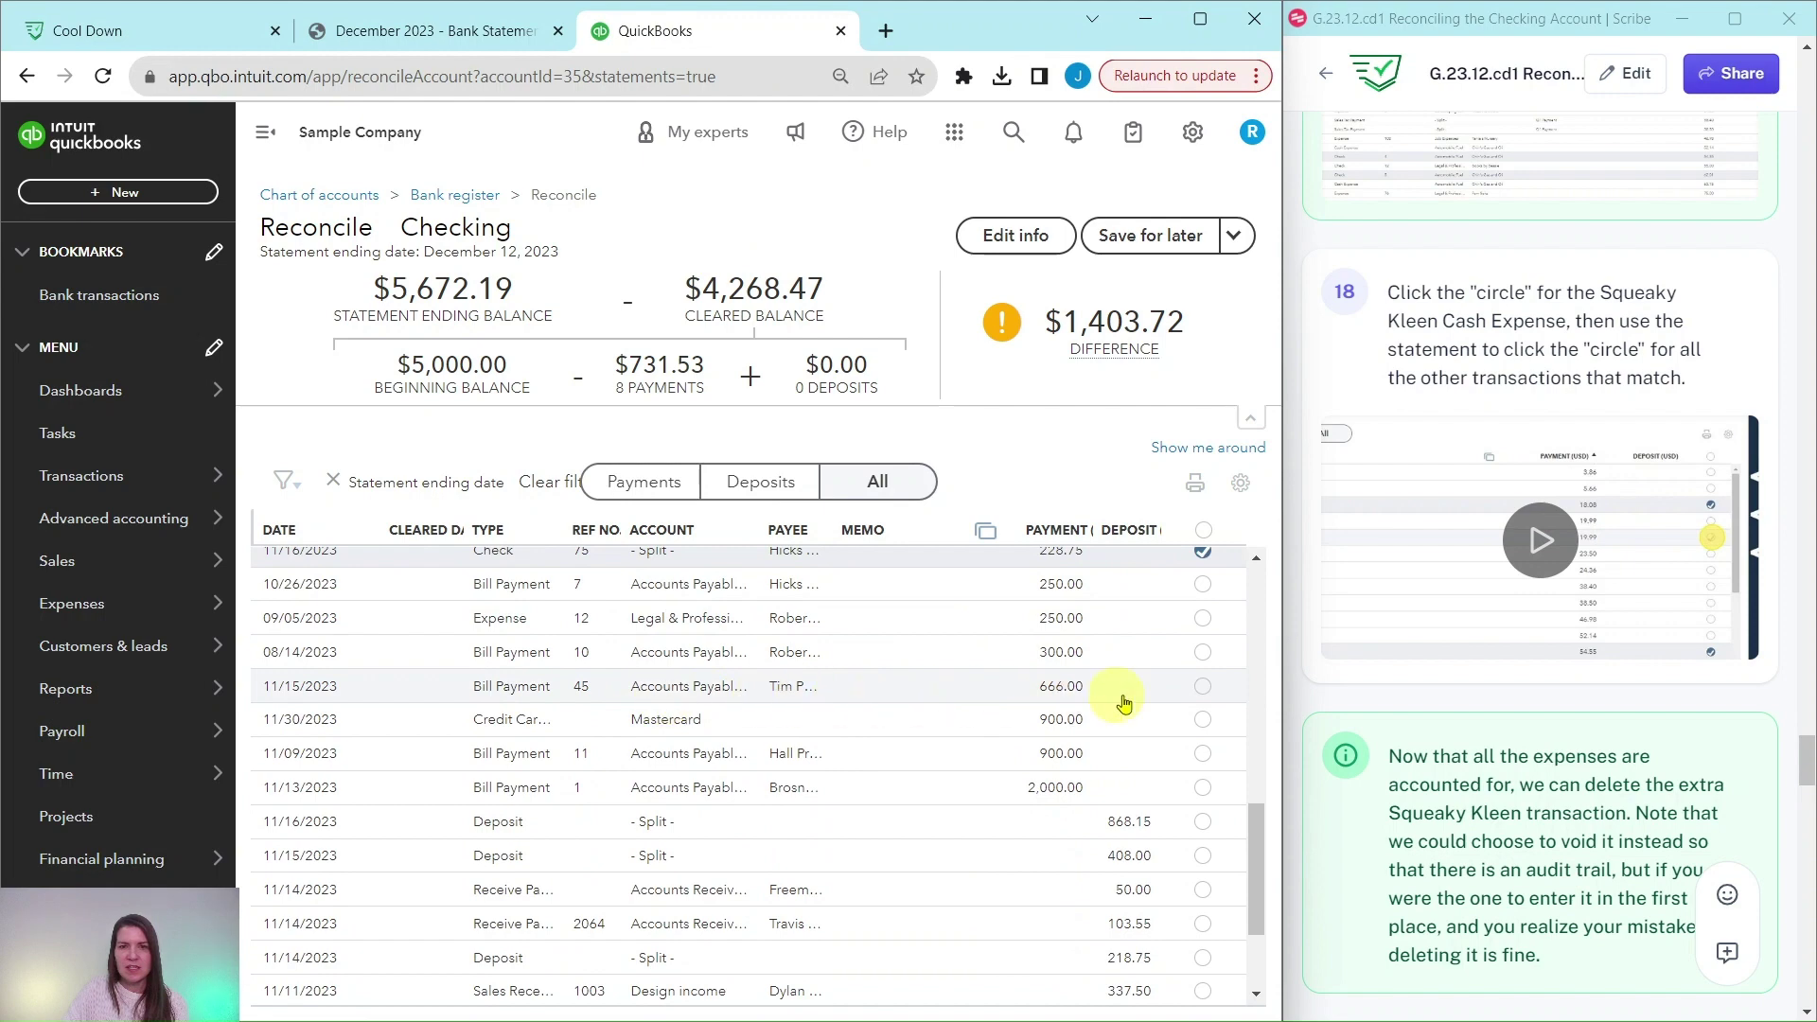
pyautogui.click(1202, 691)
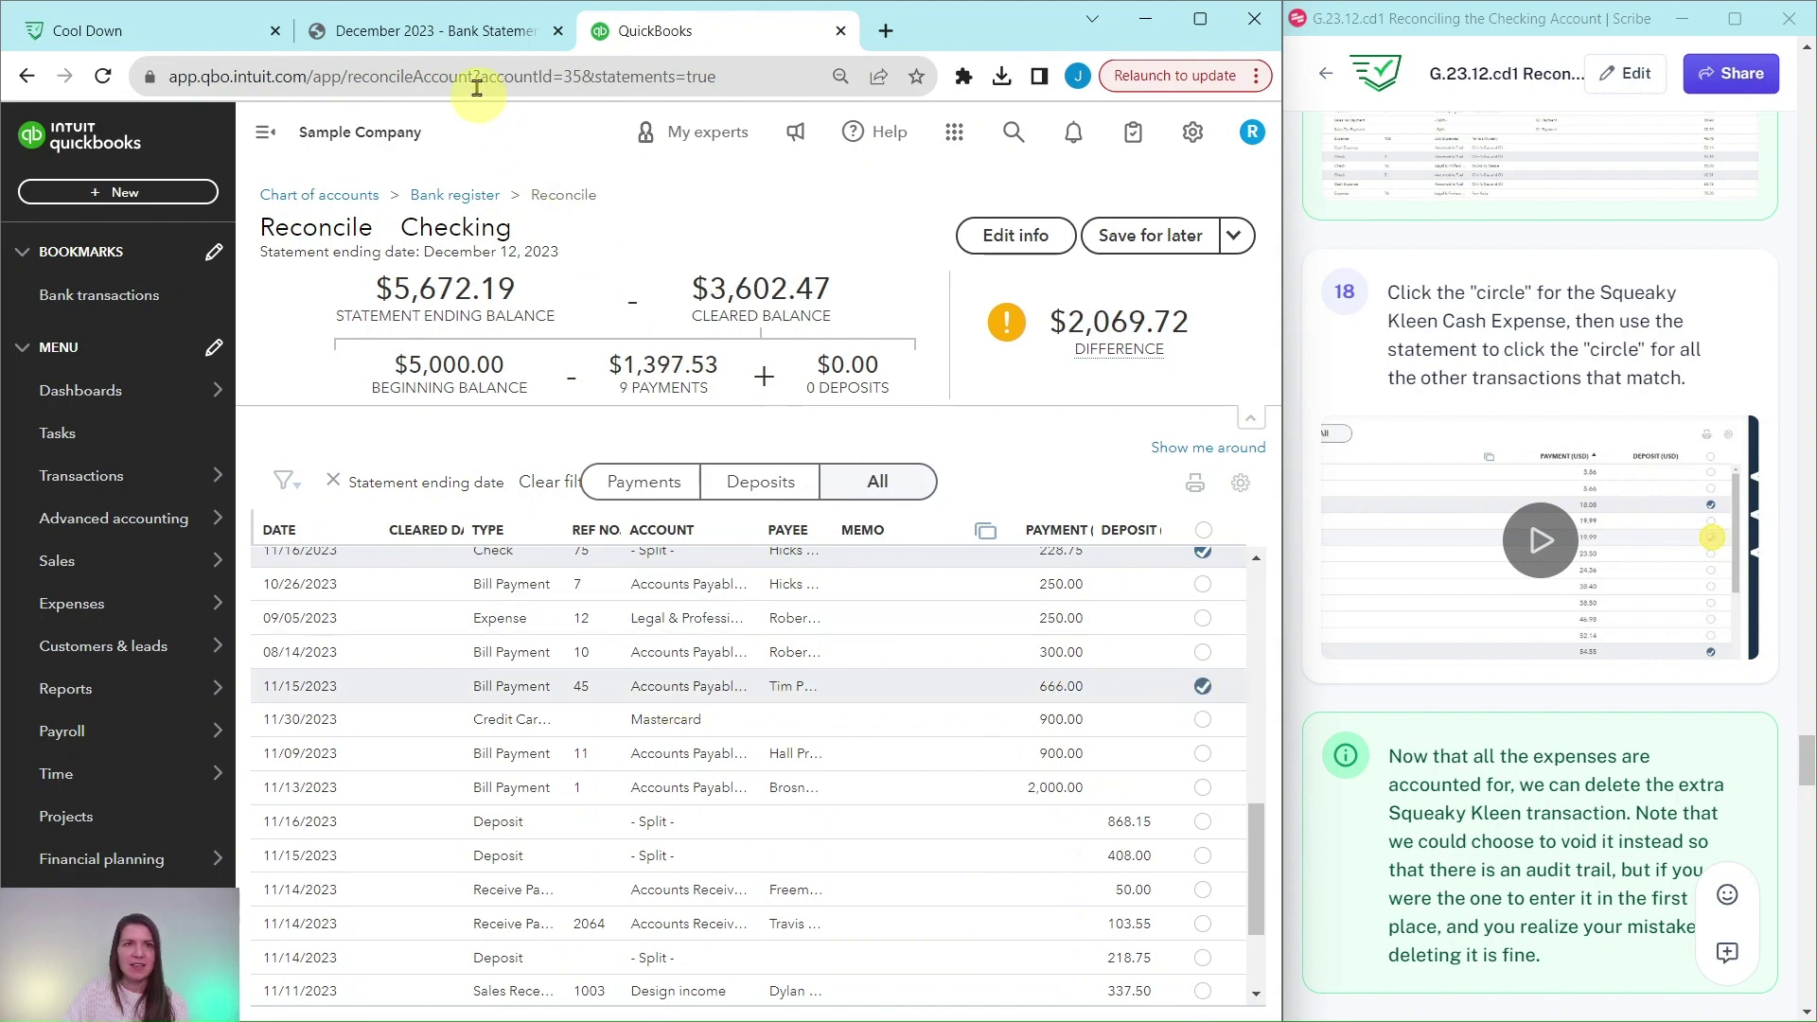
# Step: Match the statement's next debits by marking the 114.09 PG&E bill payment and the 89.09 Tania's Nursery expense as cleared
pyautogui.click(445, 31)
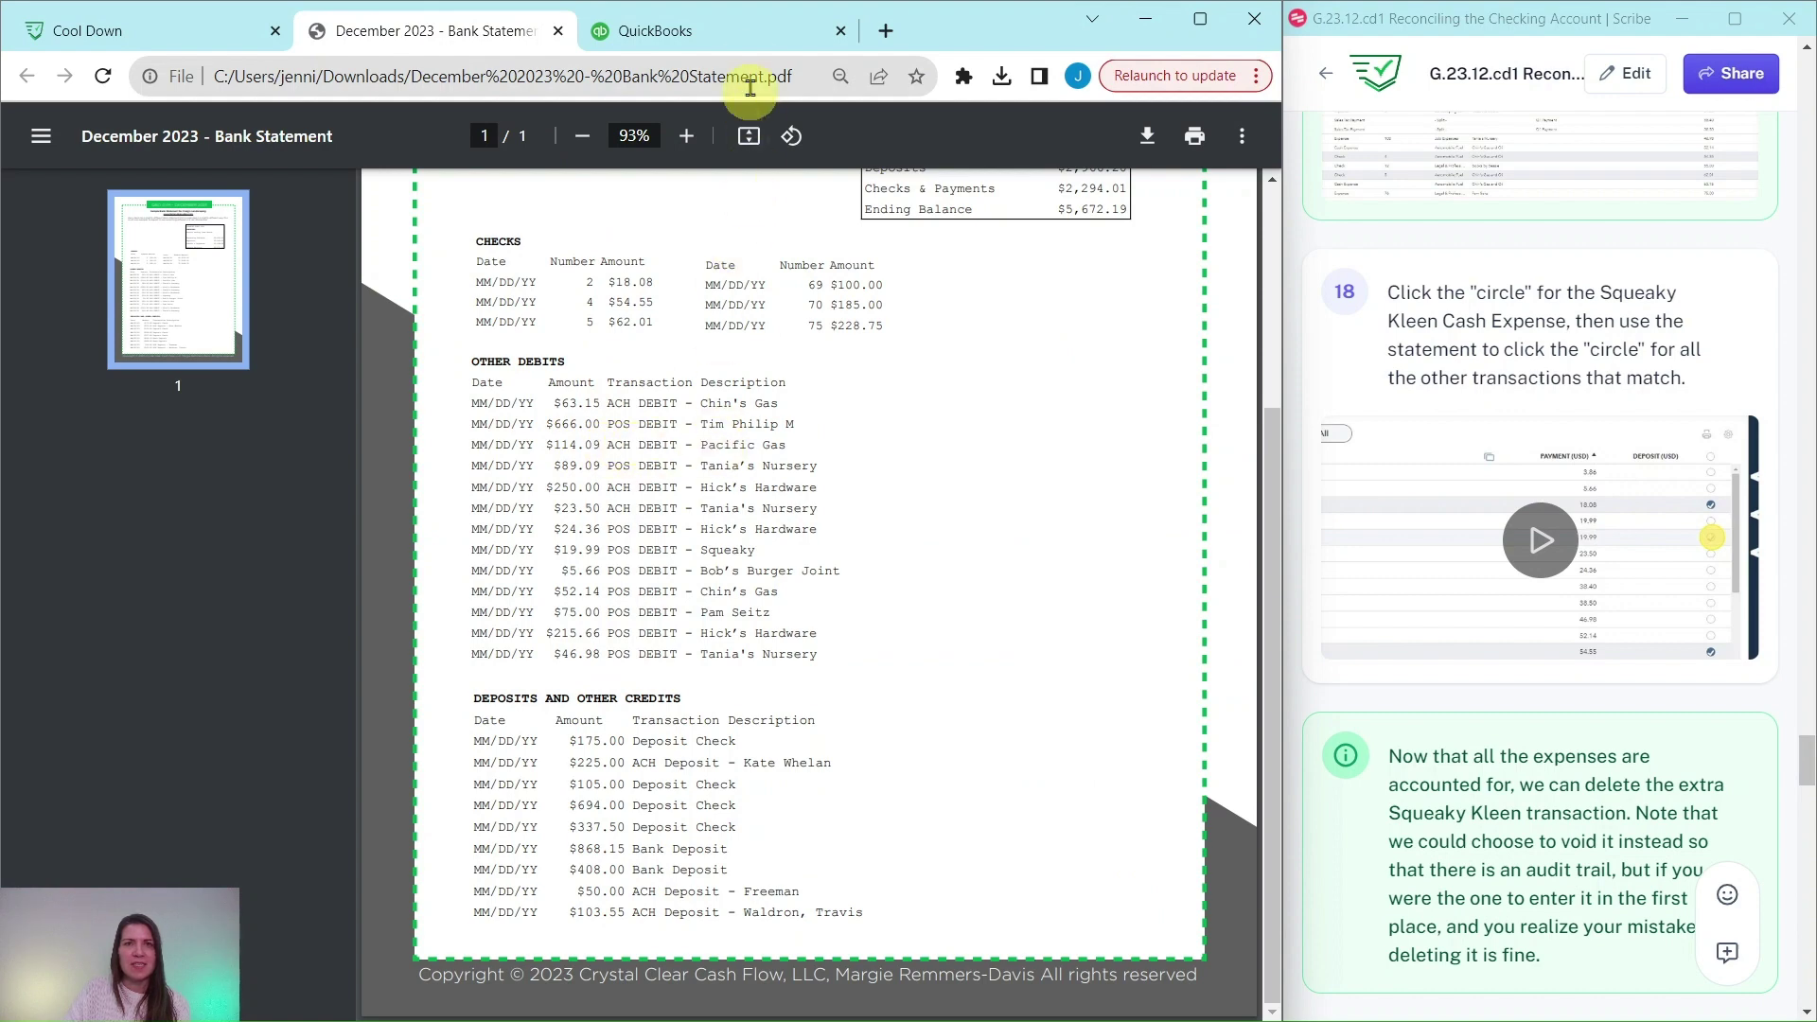
pyautogui.click(746, 45)
pyautogui.scroll(3, 1027, 637)
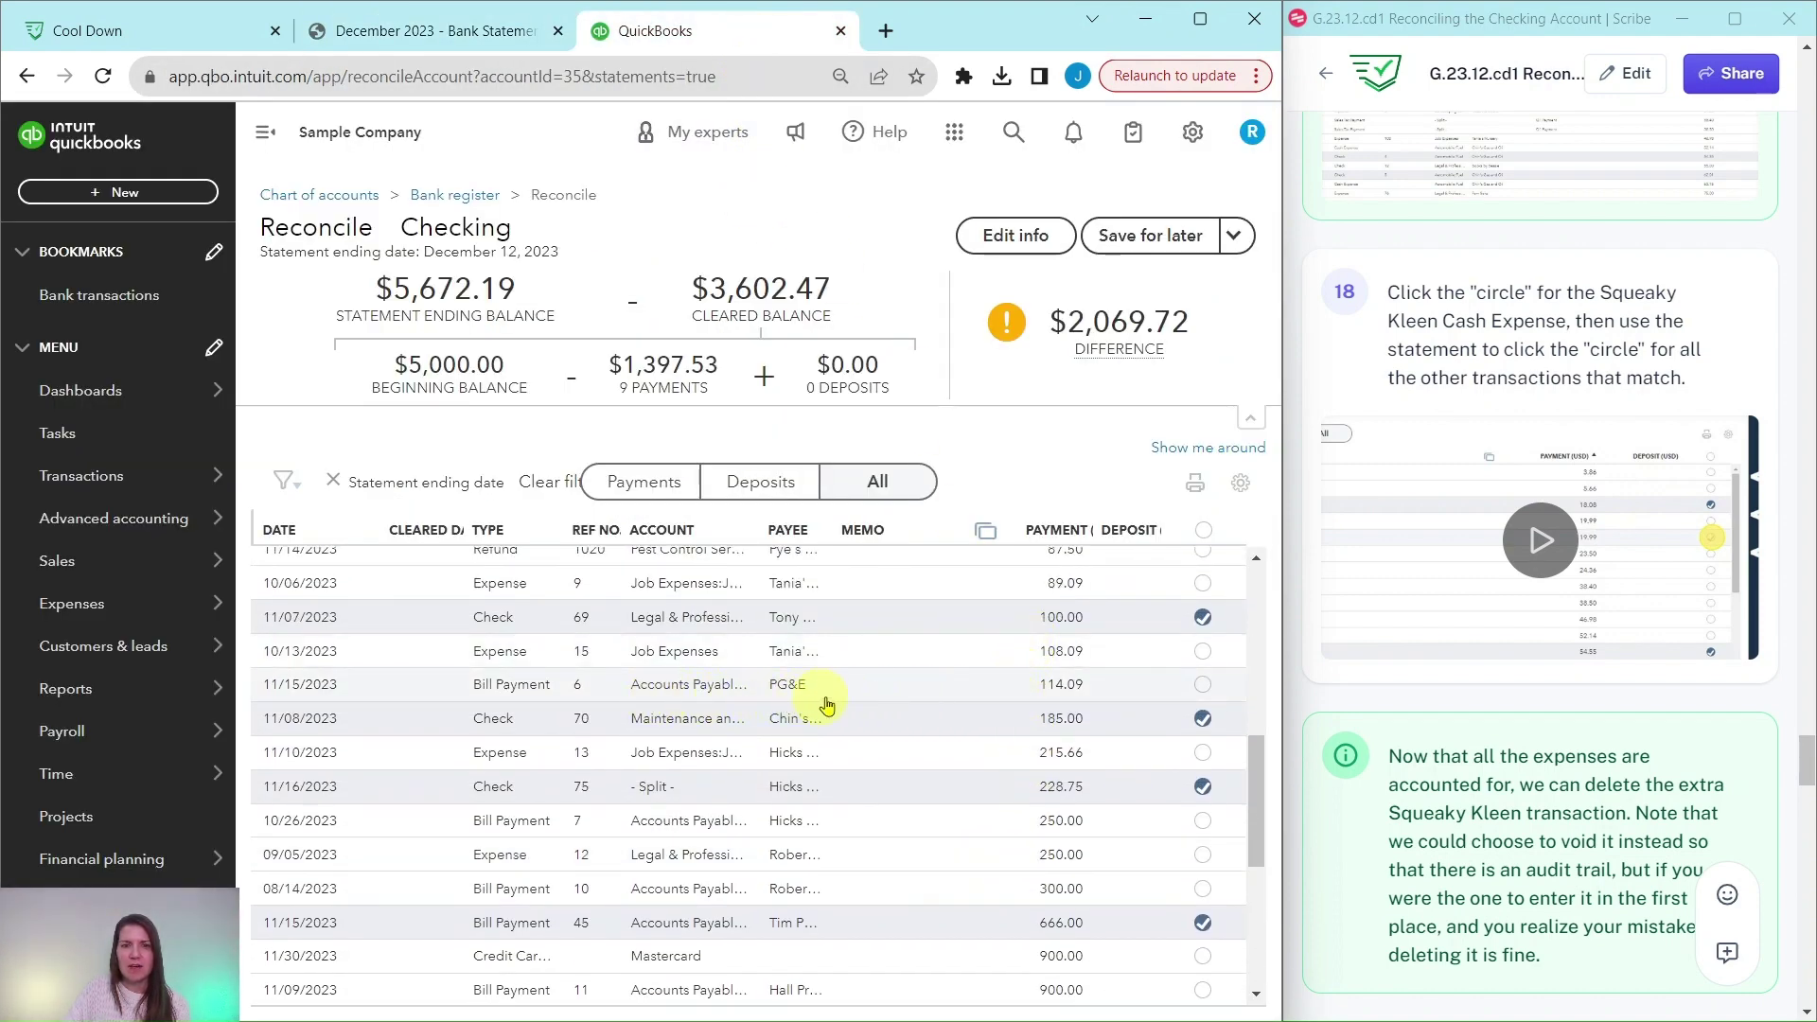
pyautogui.click(1206, 689)
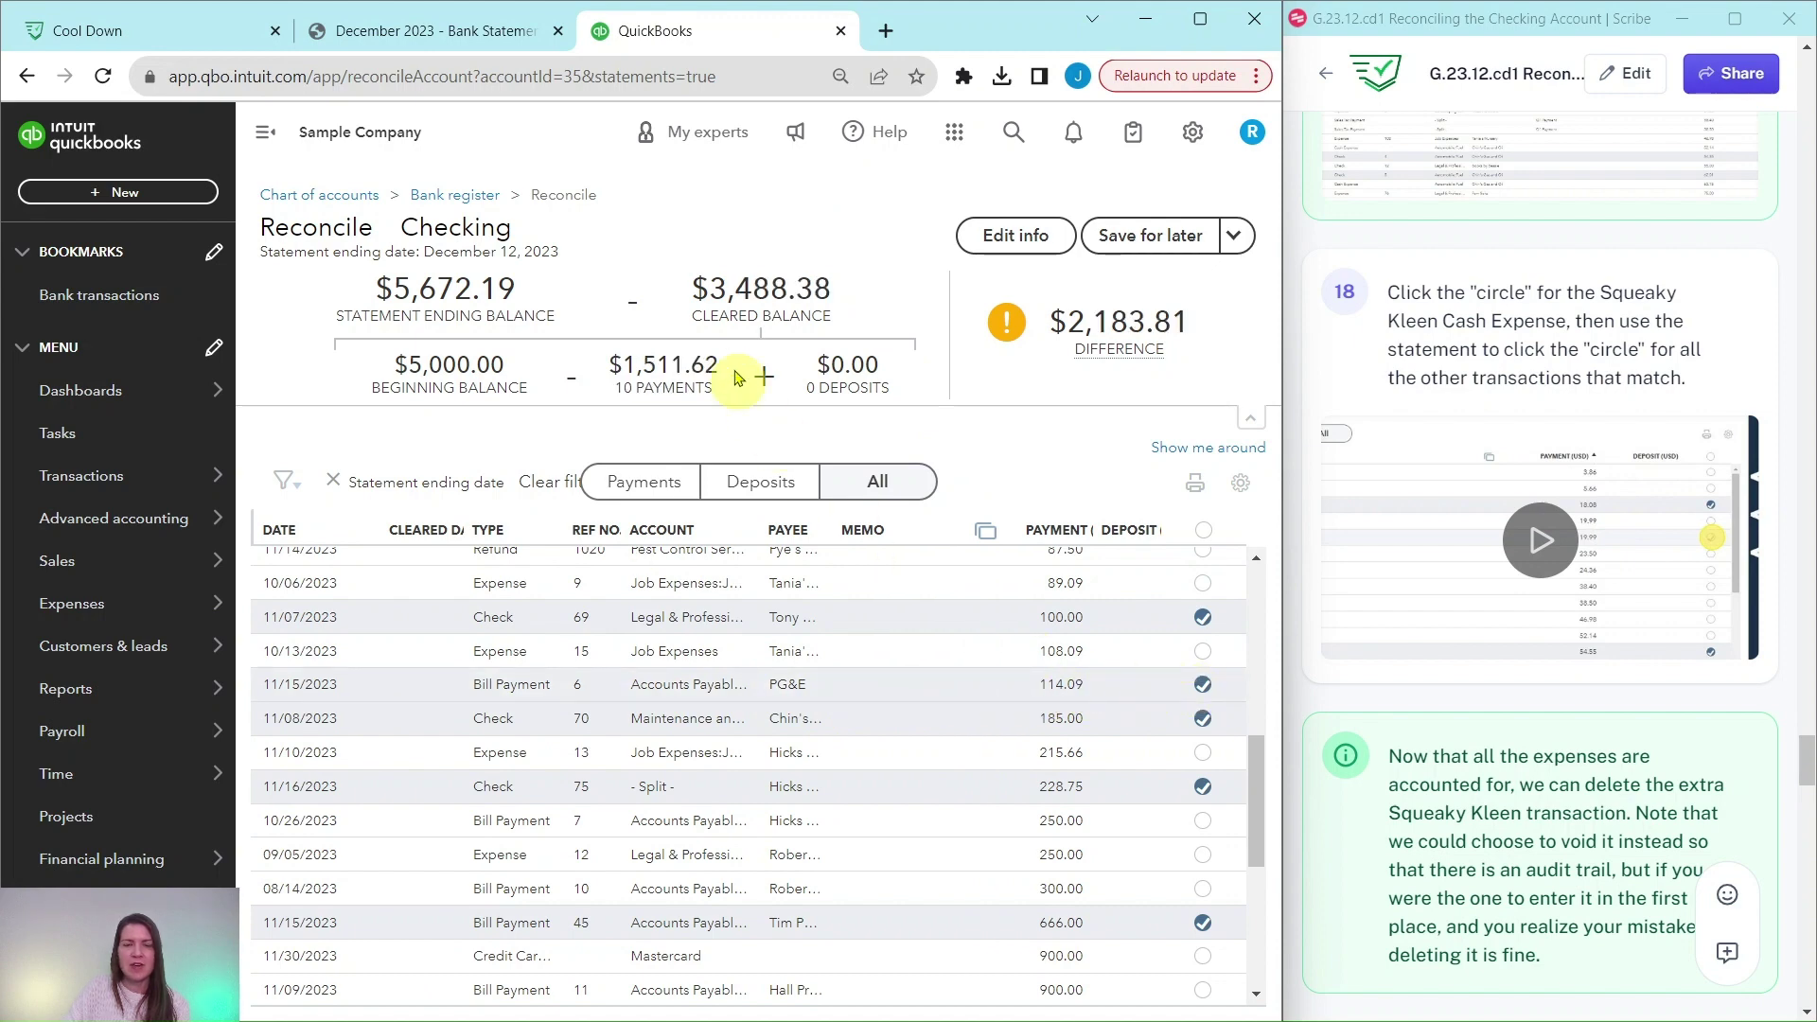
pyautogui.click(453, 49)
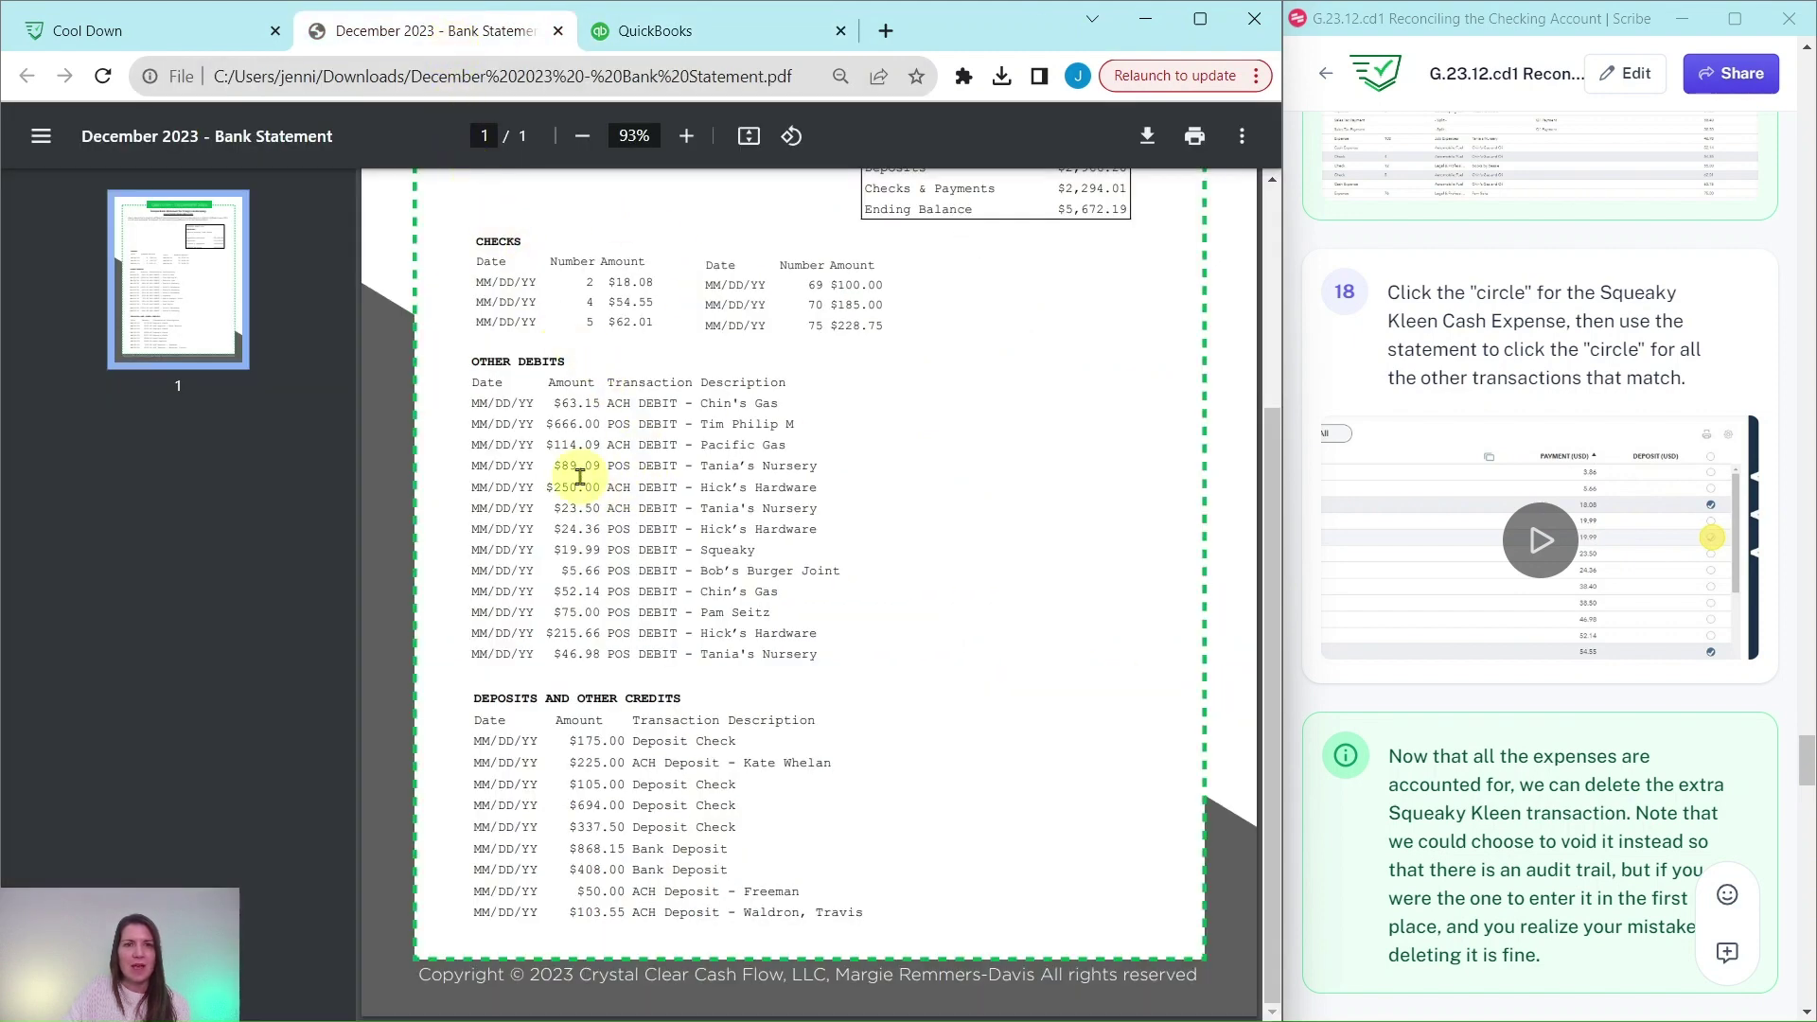
pyautogui.click(693, 34)
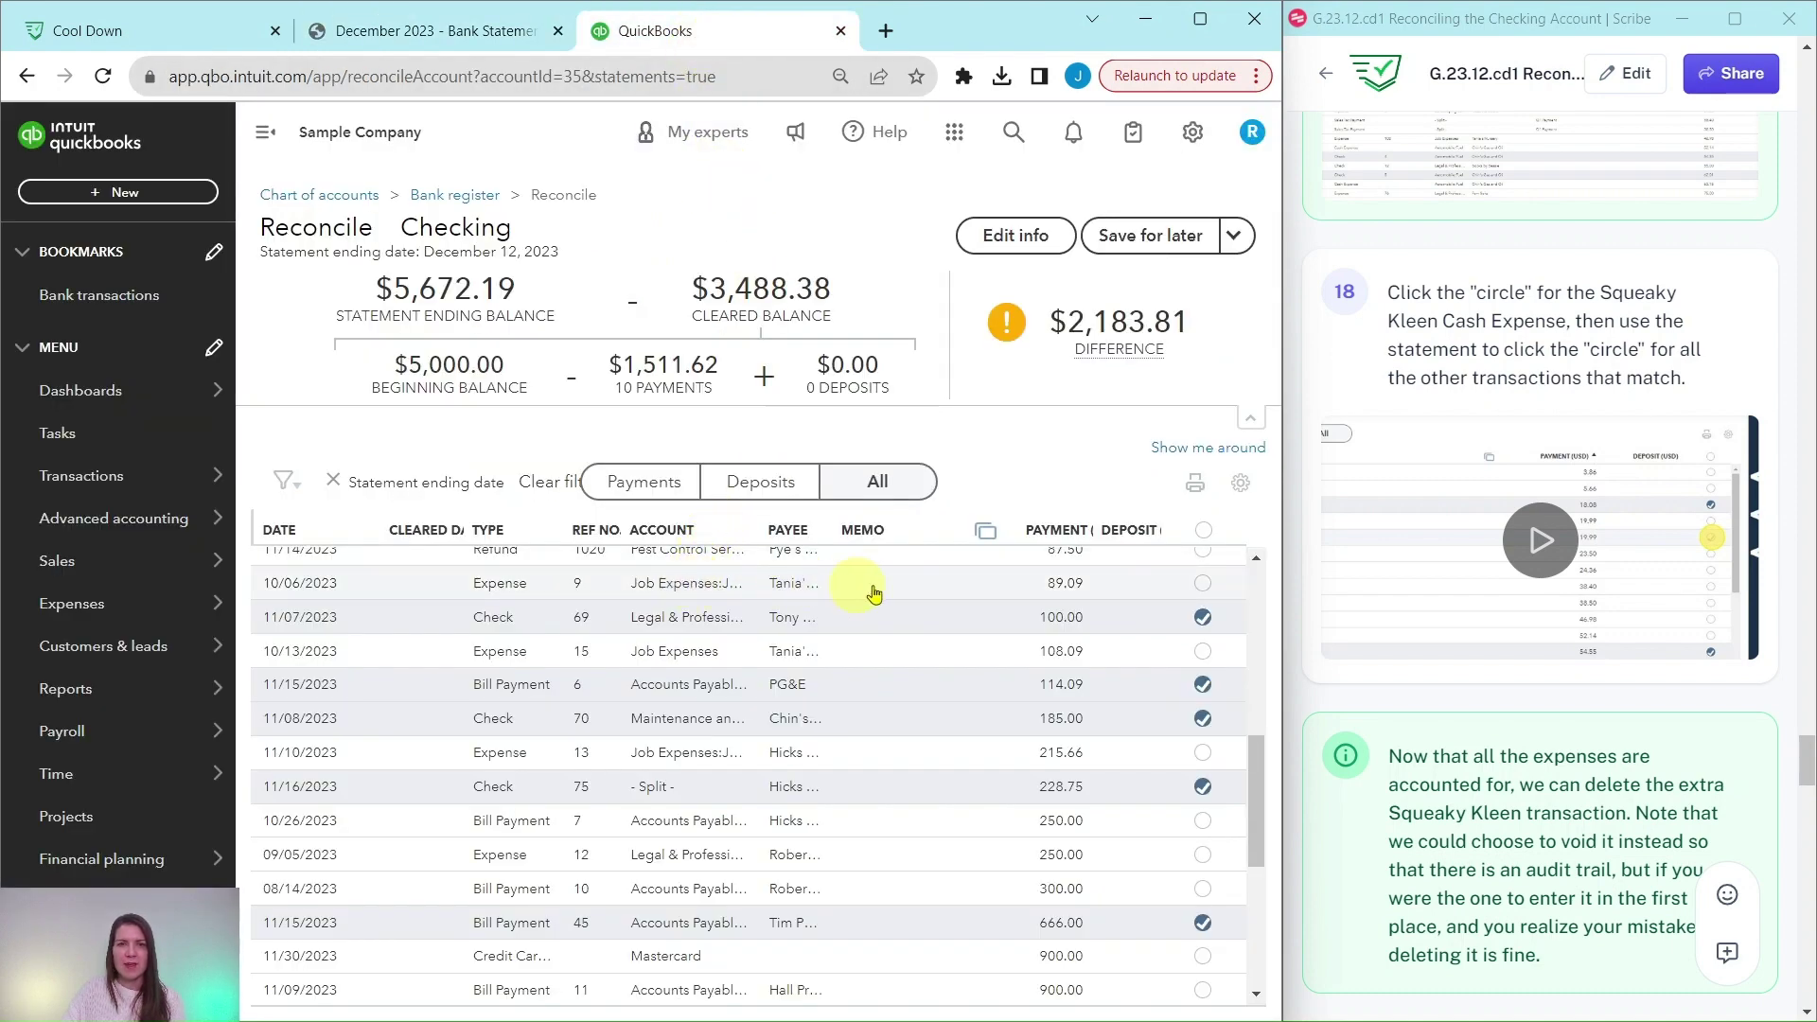
pyautogui.click(1203, 584)
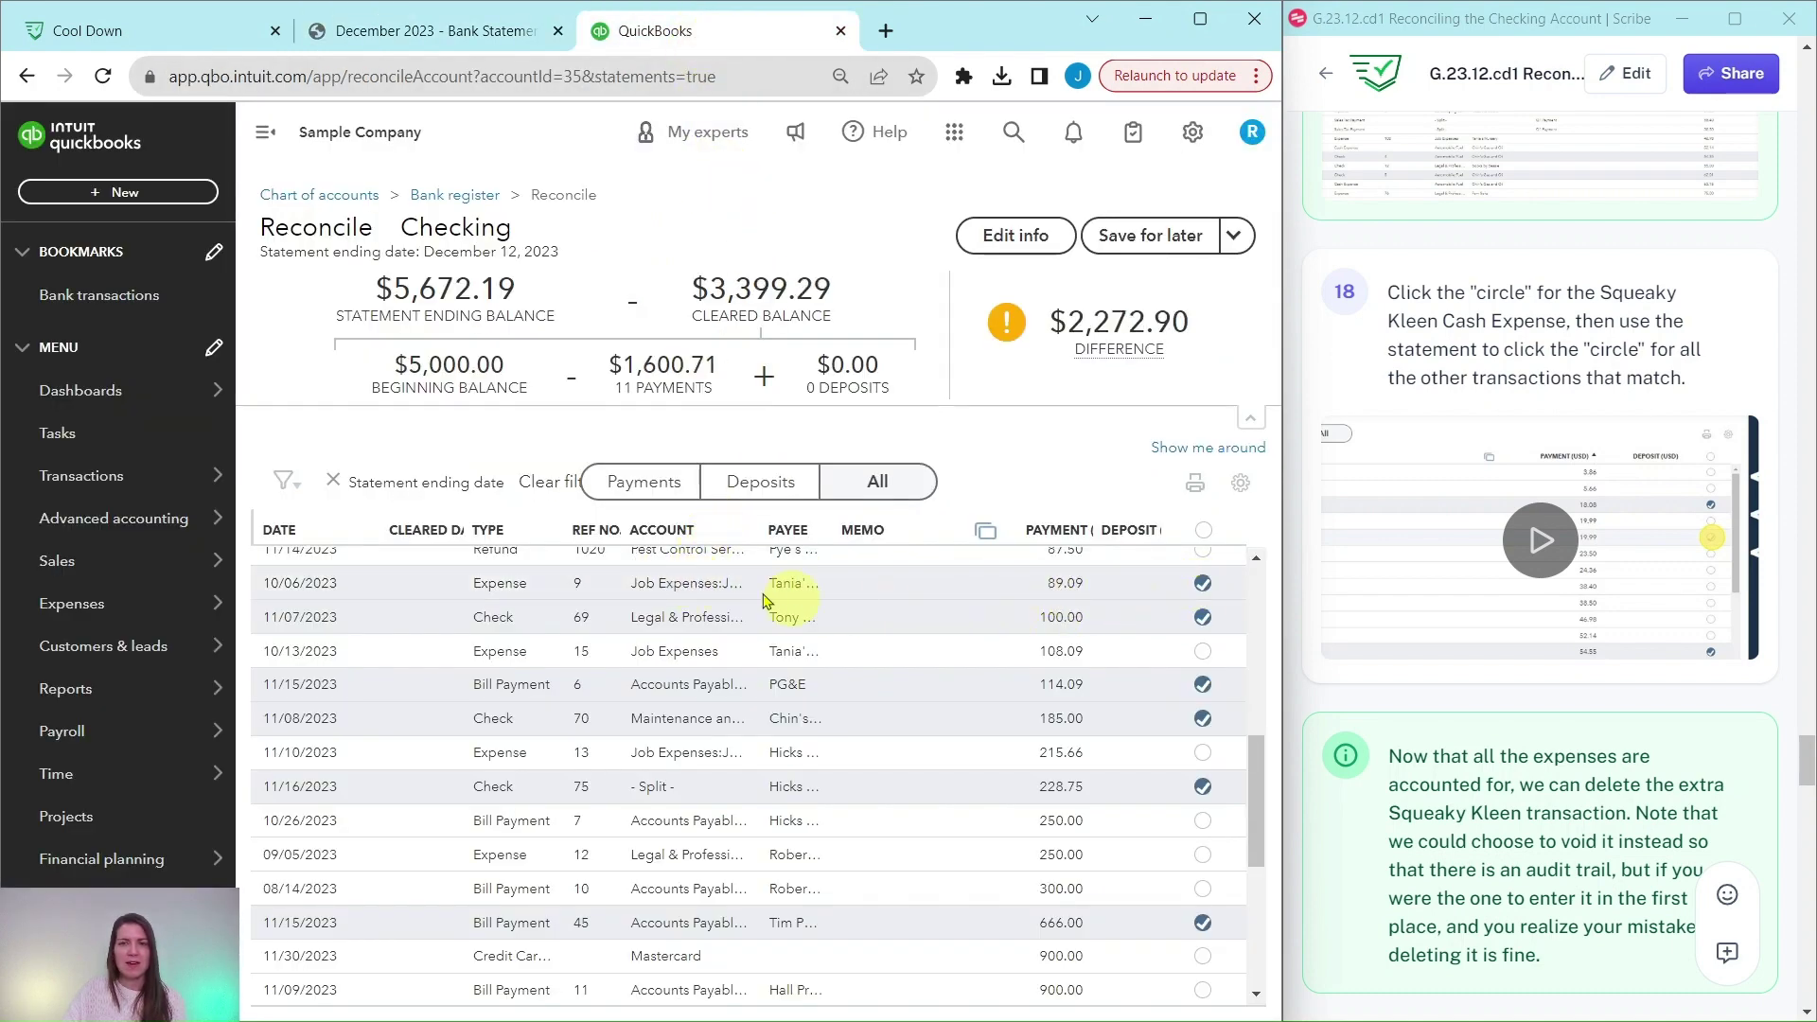
# Step: Mark the 250.00 Hicks Hardware bill payment dated 10/26/2023 as cleared per the statement, and widen the Payee column
pyautogui.click(407, 31)
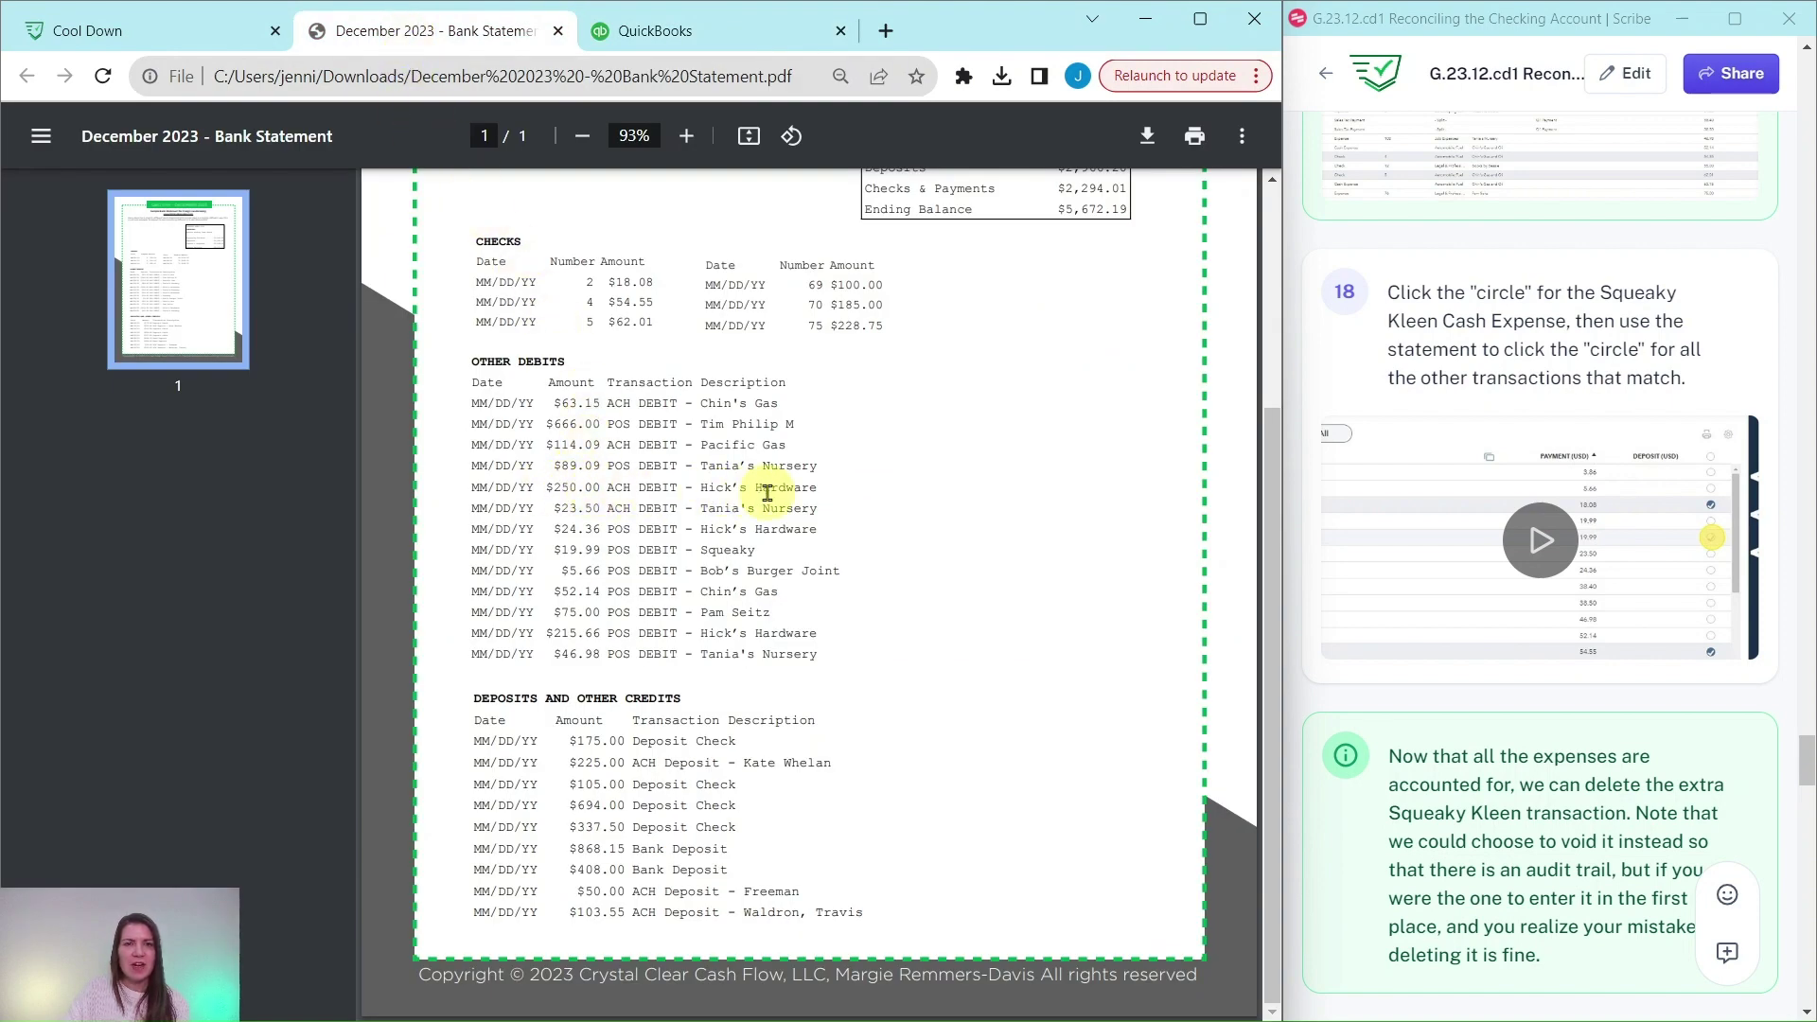
pyautogui.click(703, 31)
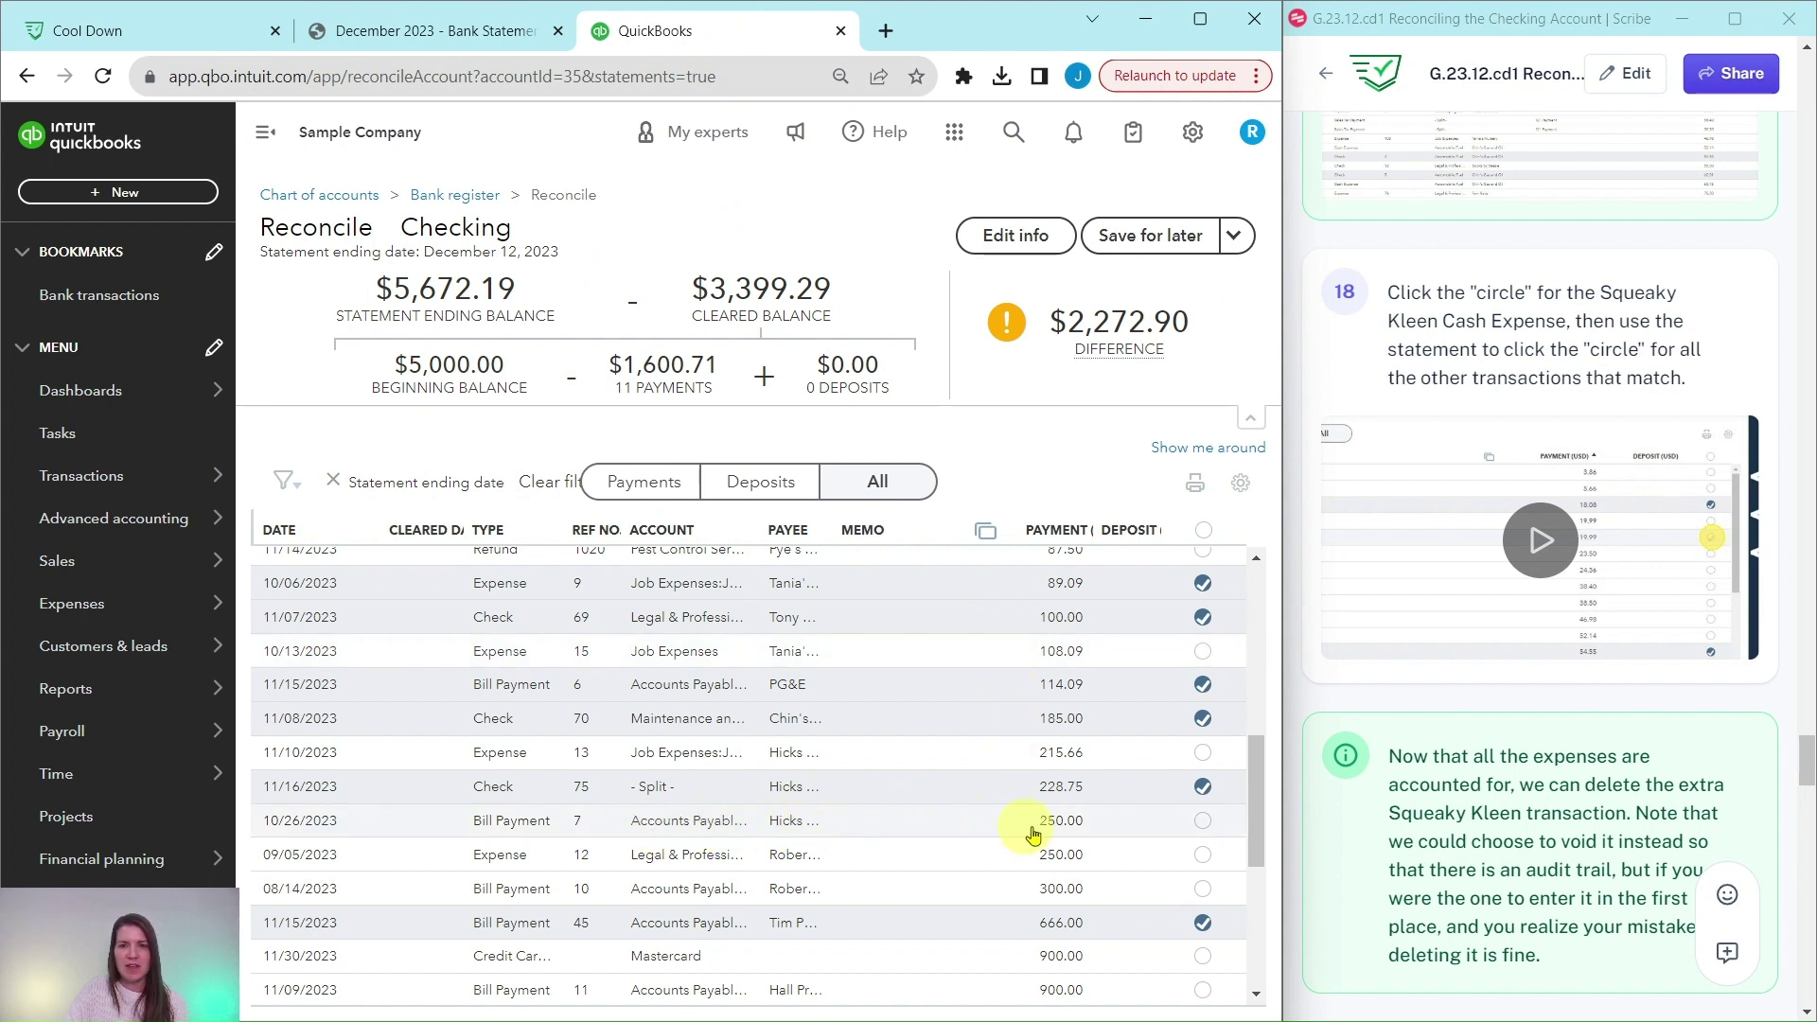
pyautogui.click(1209, 830)
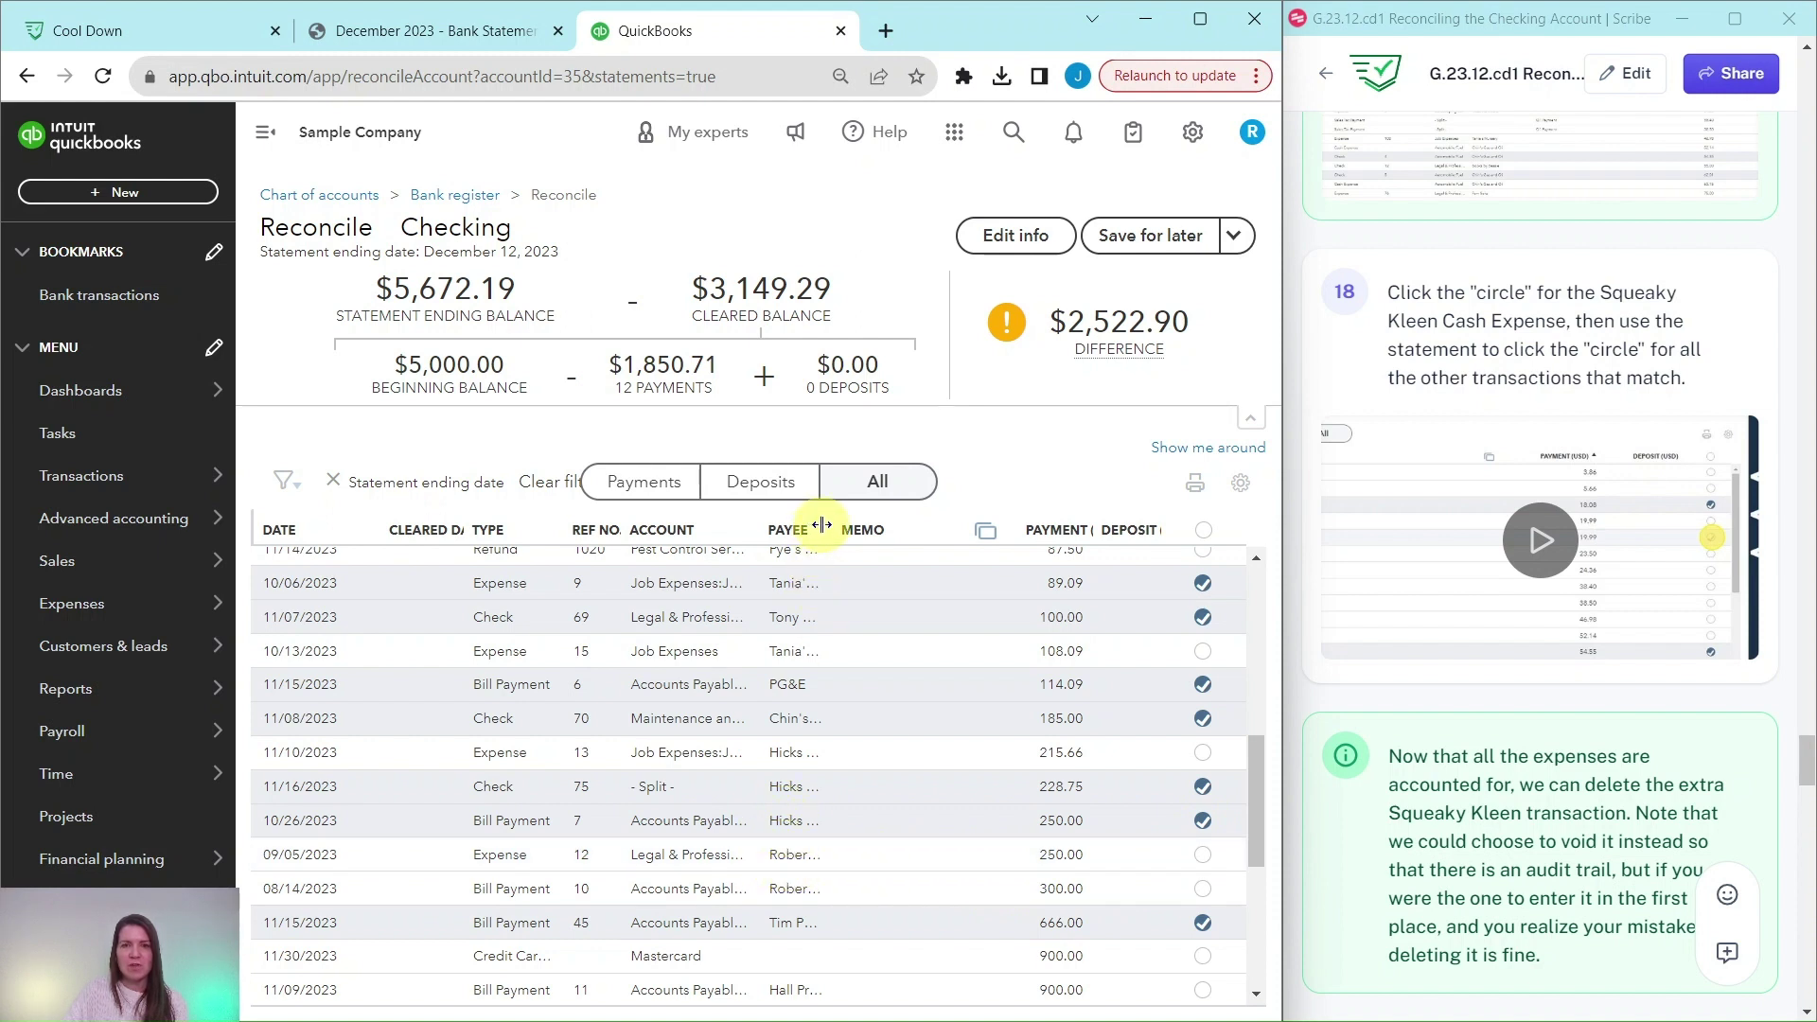
pyautogui.moveTo(829, 528); pyautogui.dragTo(871, 528)
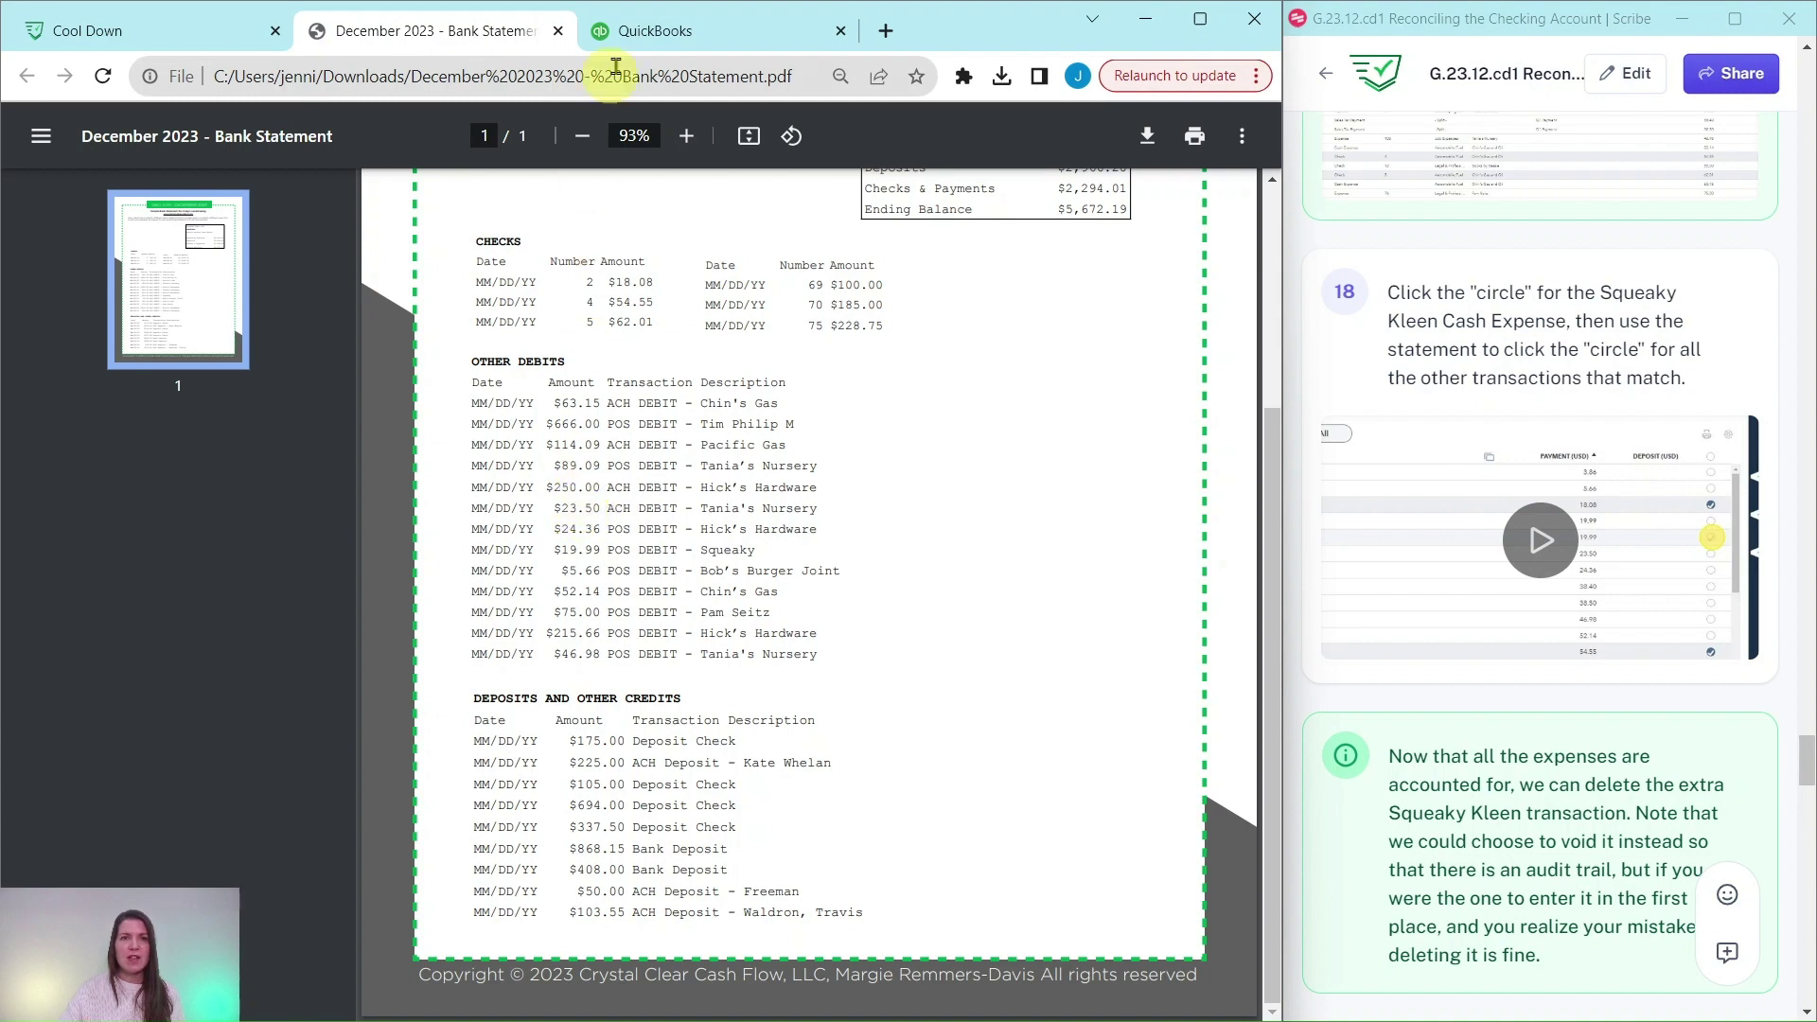
# Step: Mark the 23.50 Tania's Nursery cash expense and the 24.36 Hicks Hardware expense as cleared, matching them to the bank statement
pyautogui.click(663, 28)
pyautogui.scroll(5, 1023, 743)
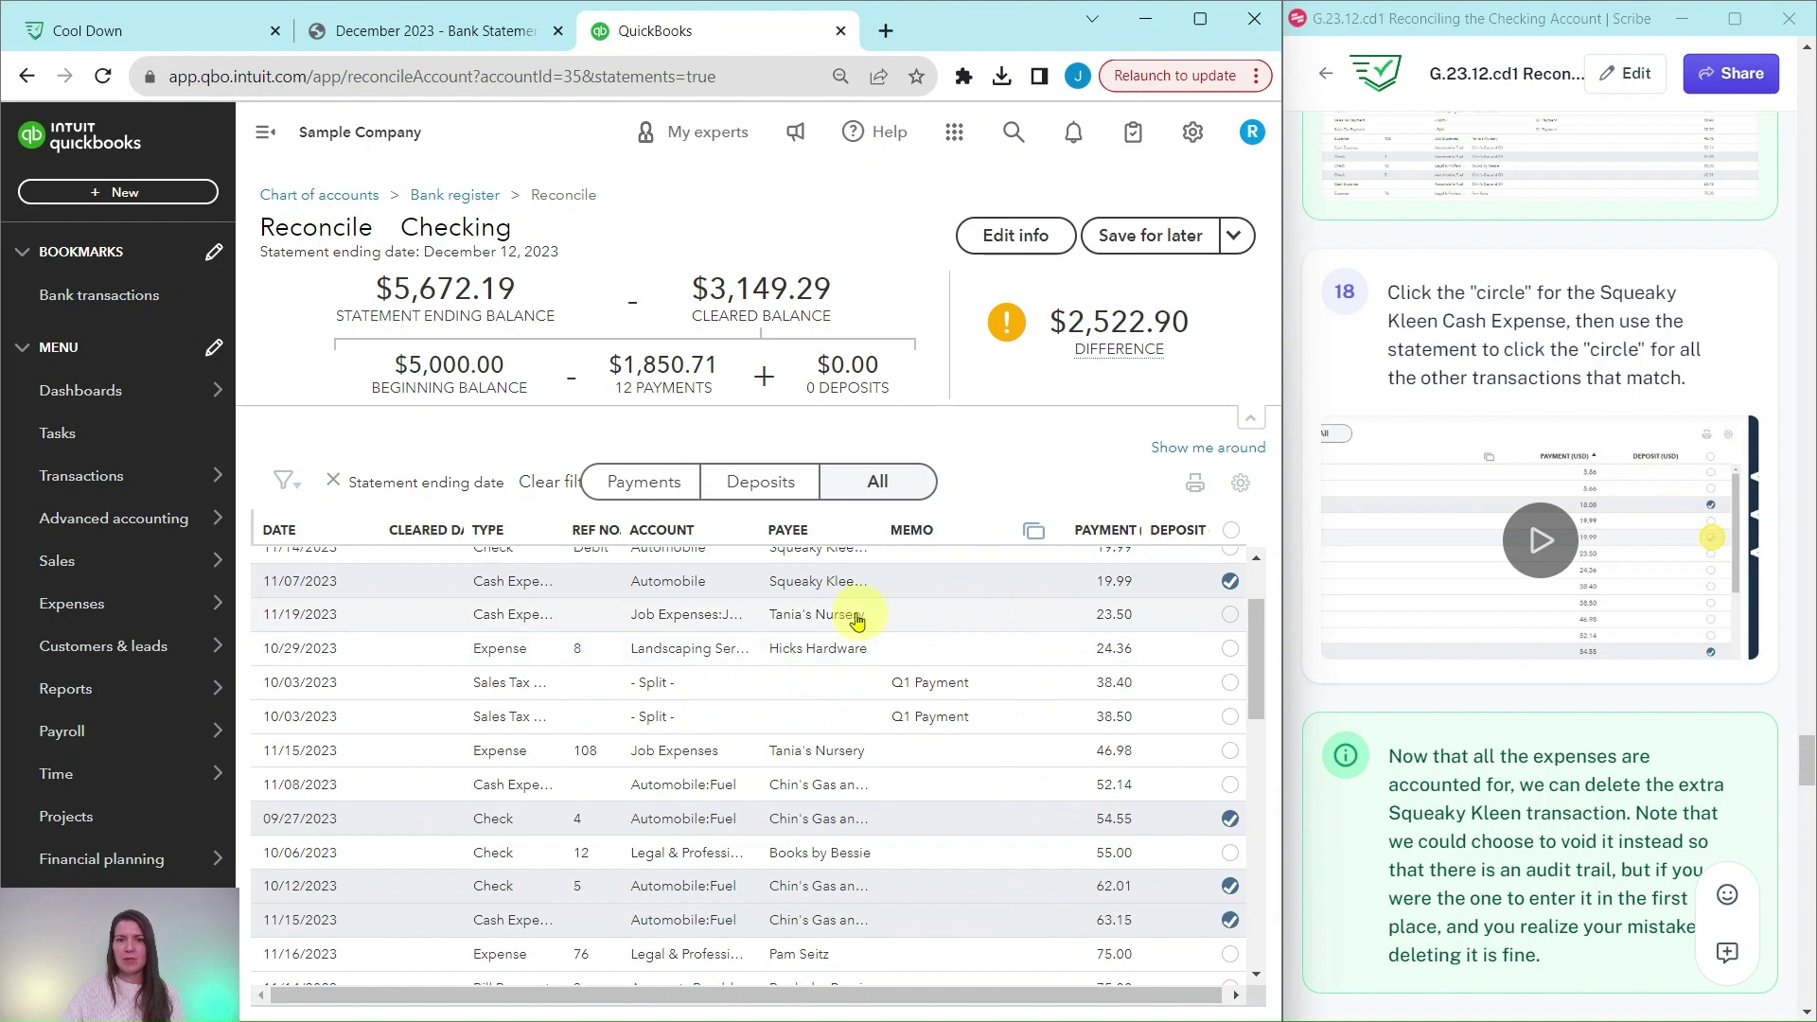
pyautogui.click(1222, 620)
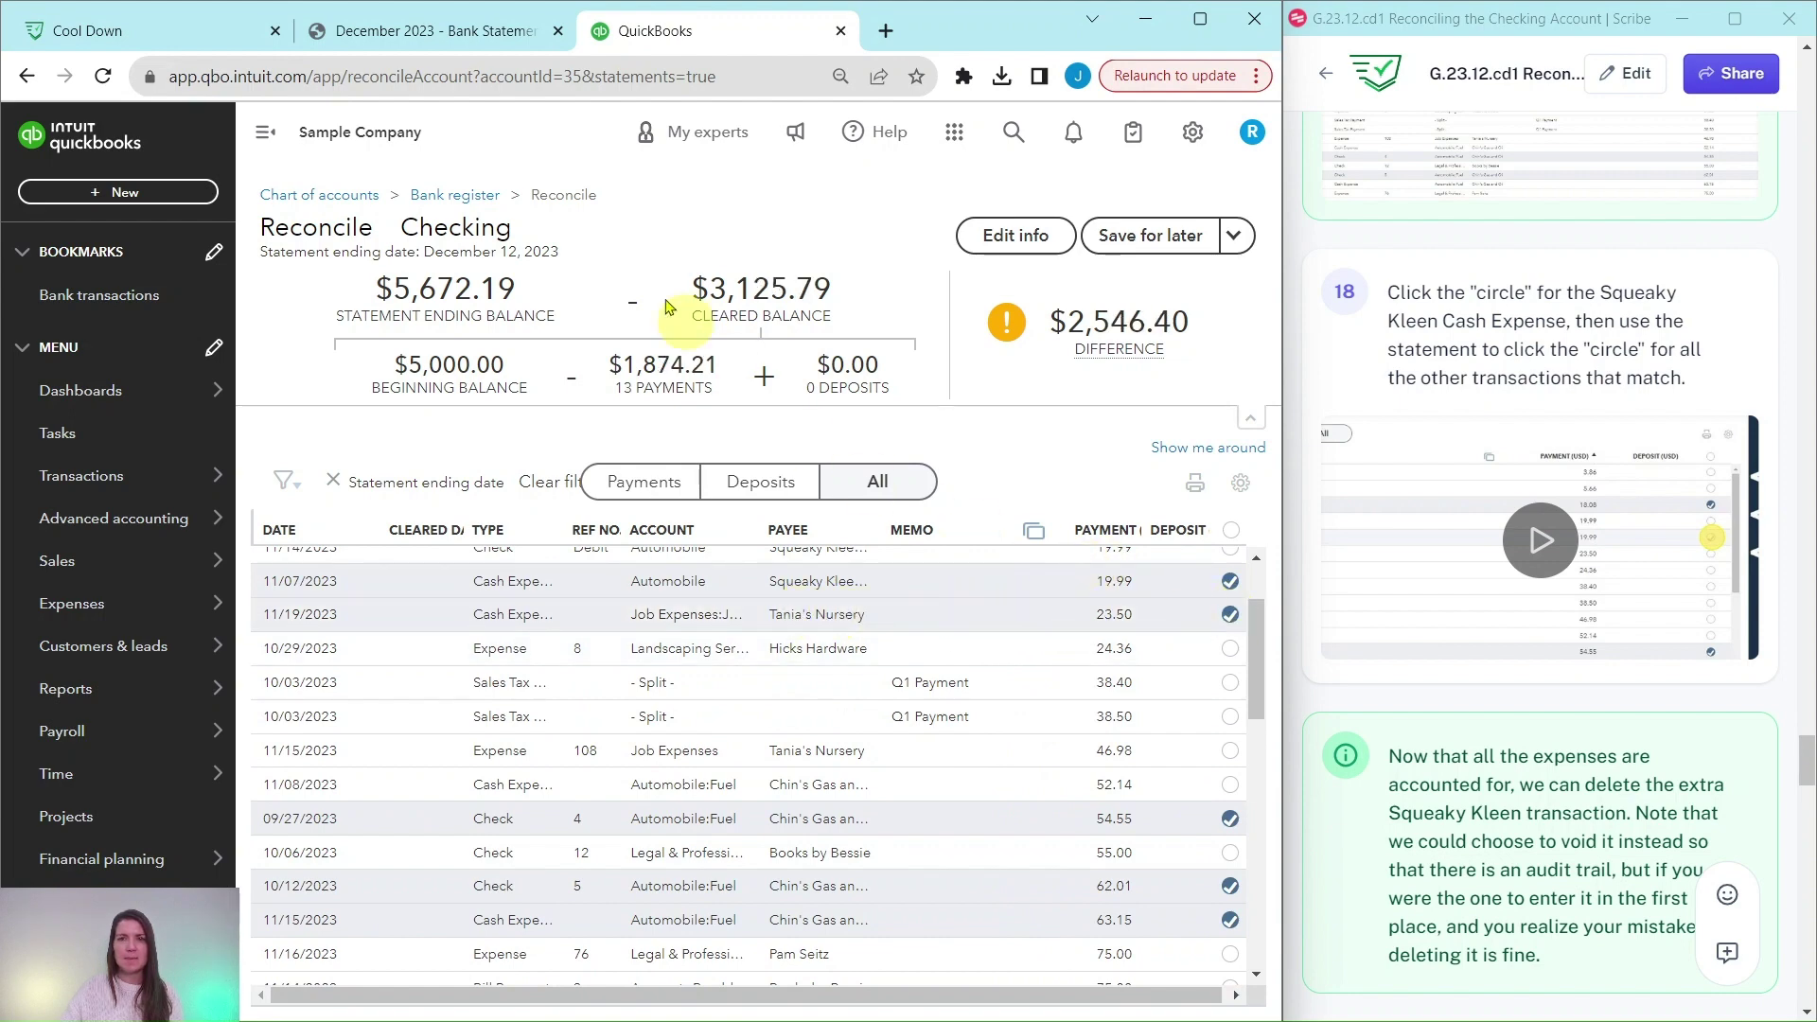
pyautogui.click(426, 31)
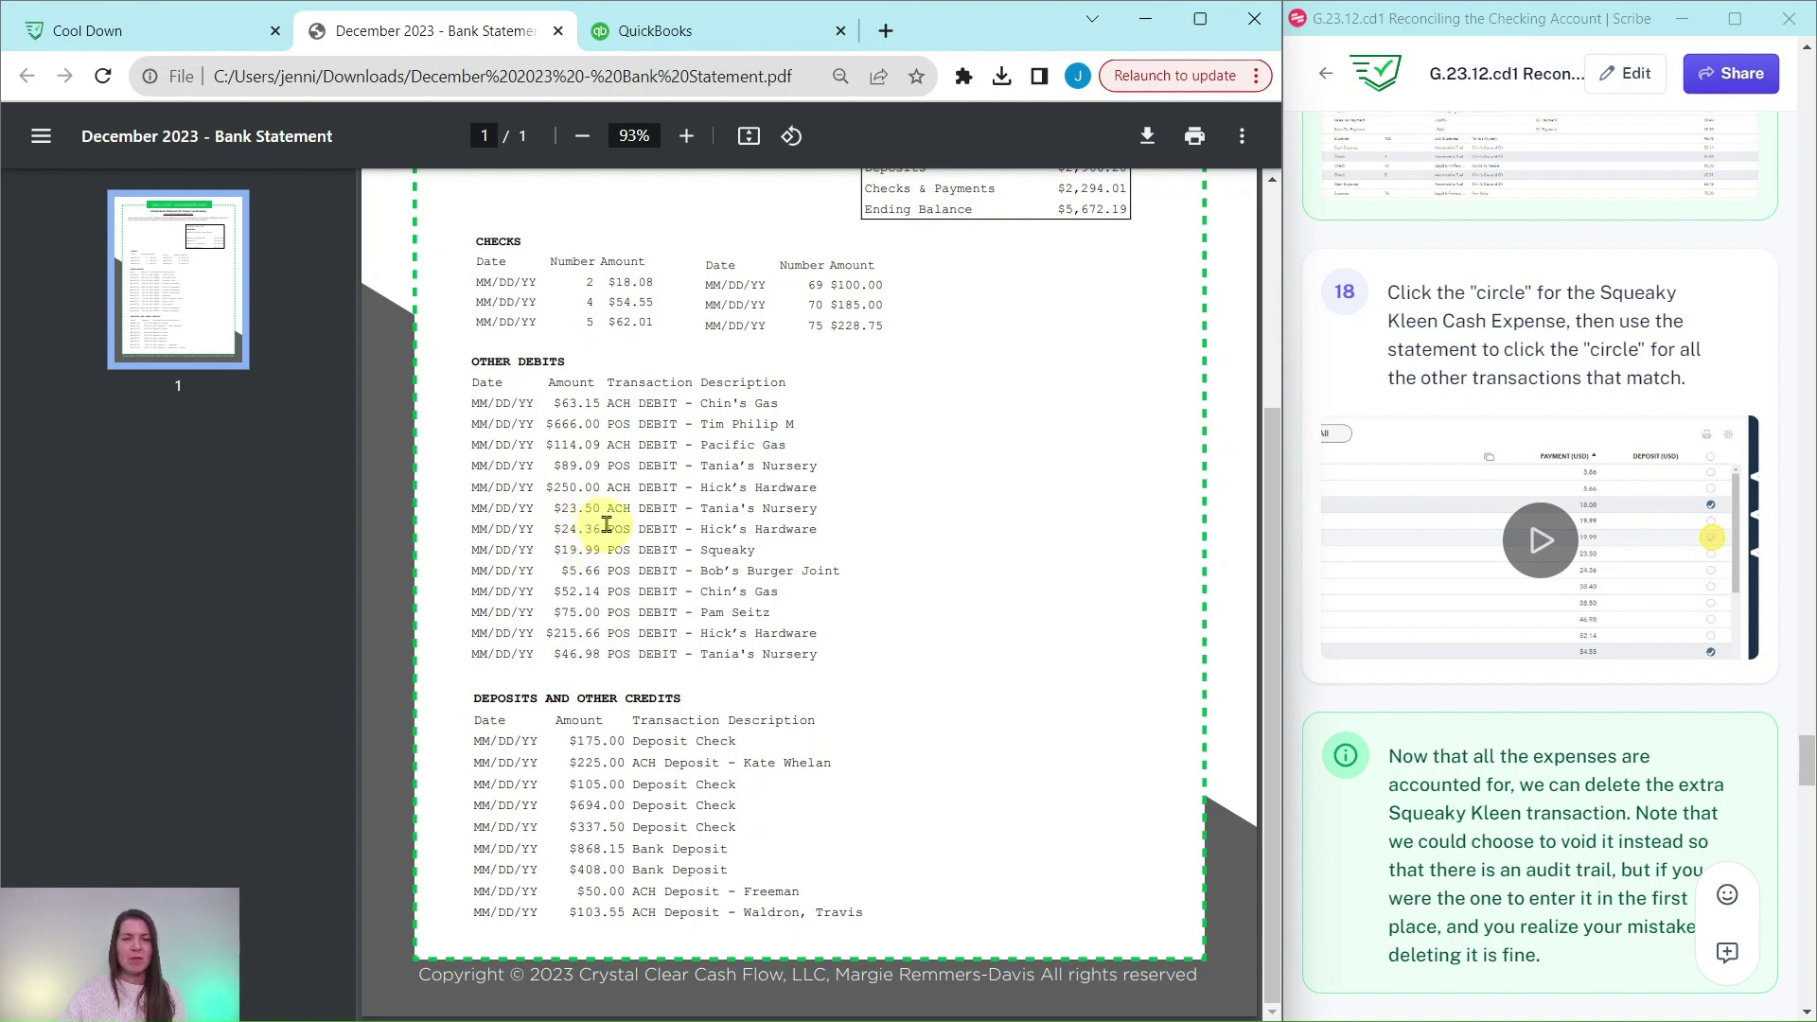
pyautogui.click(653, 31)
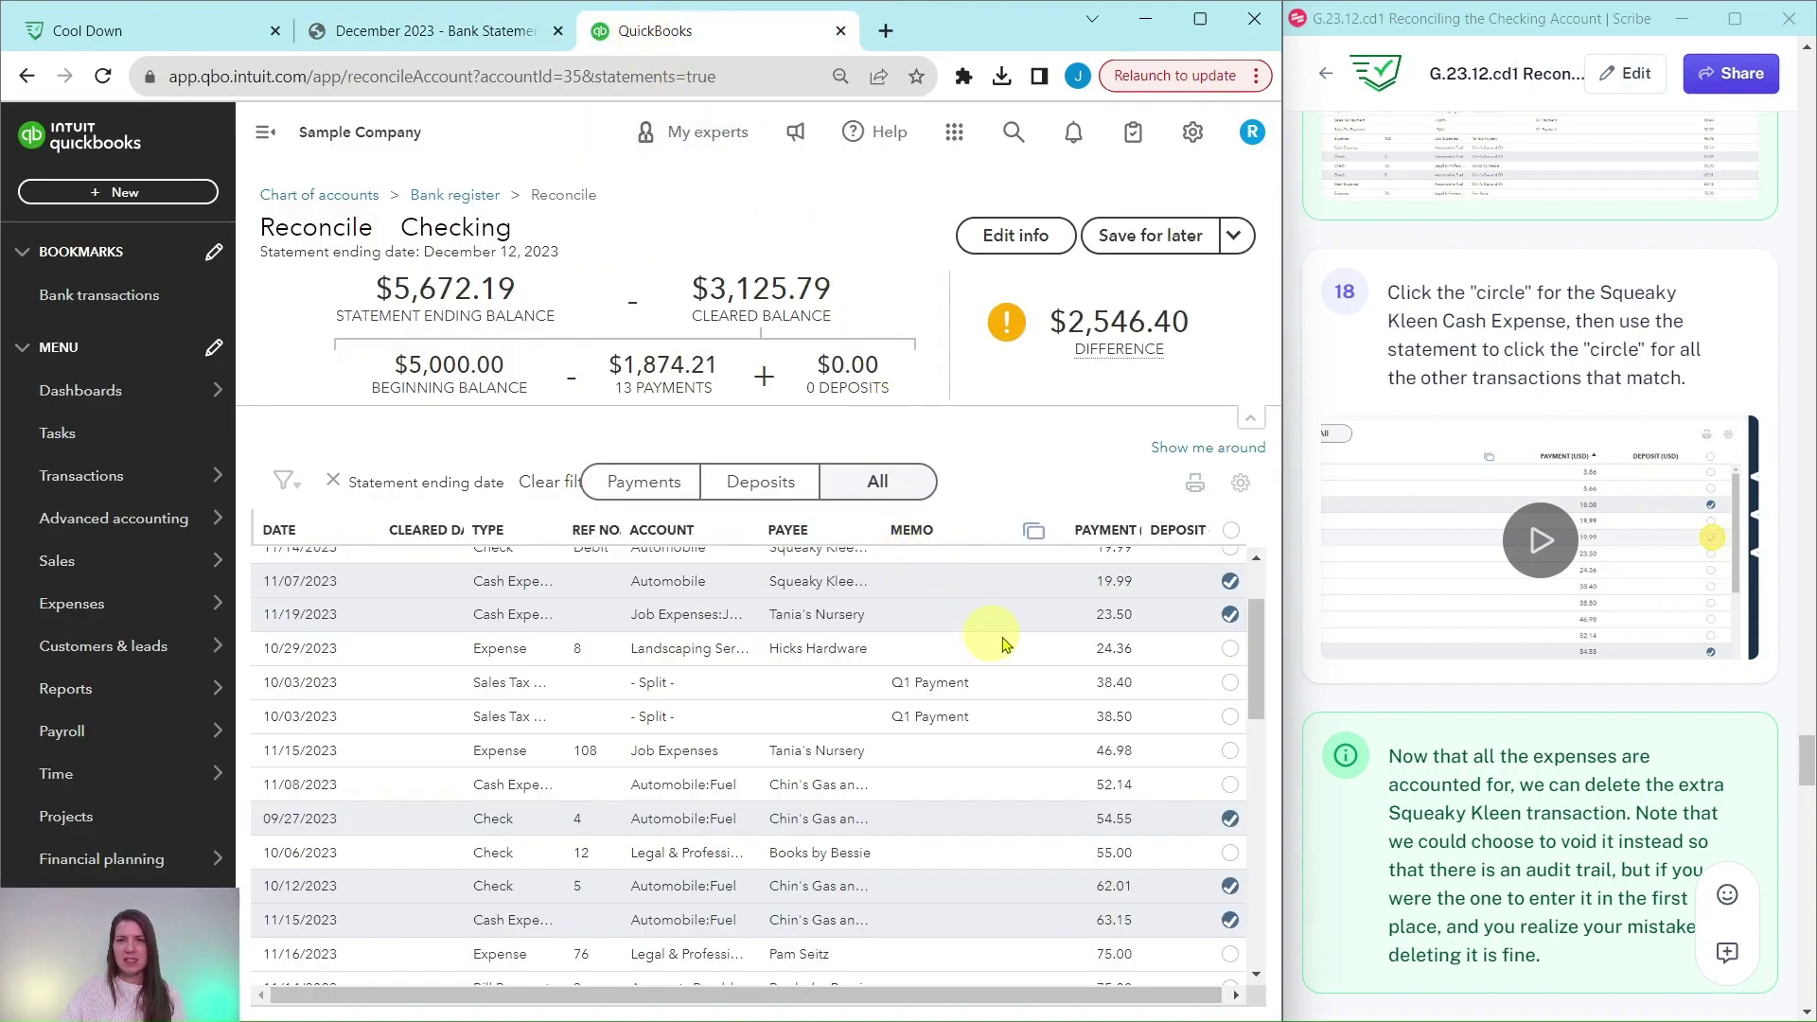
pyautogui.click(492, 31)
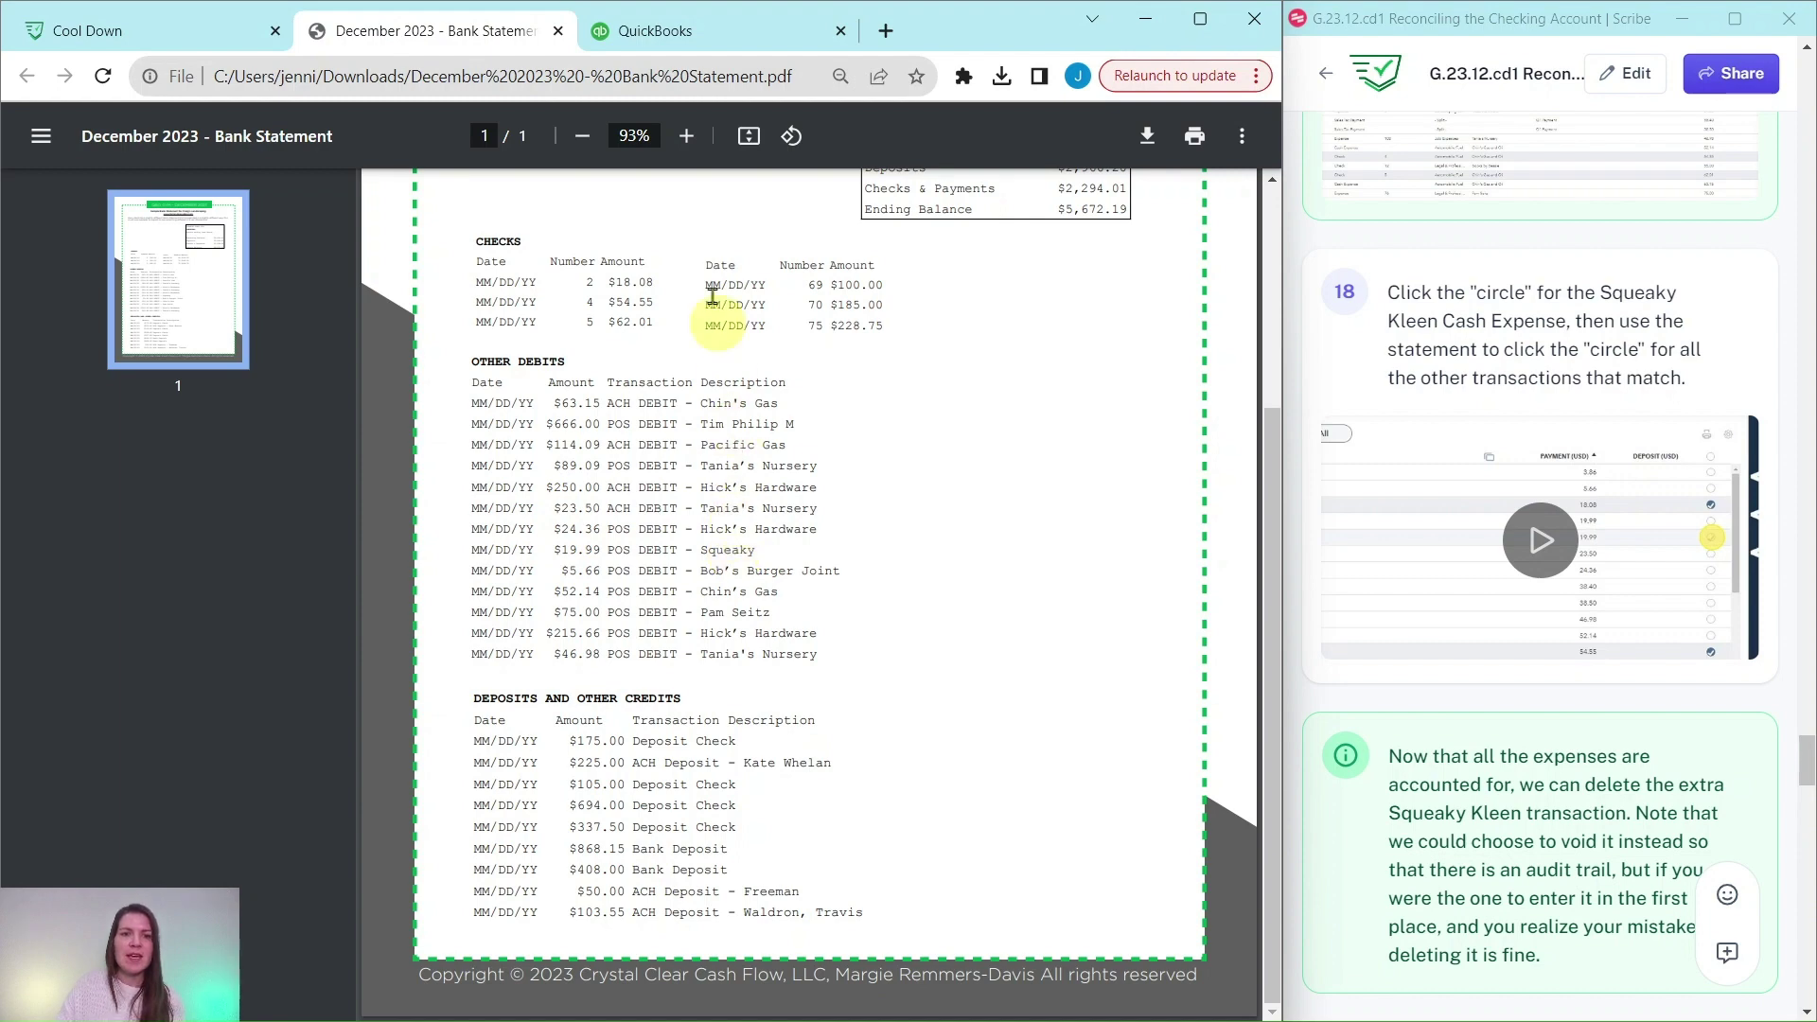
pyautogui.click(687, 25)
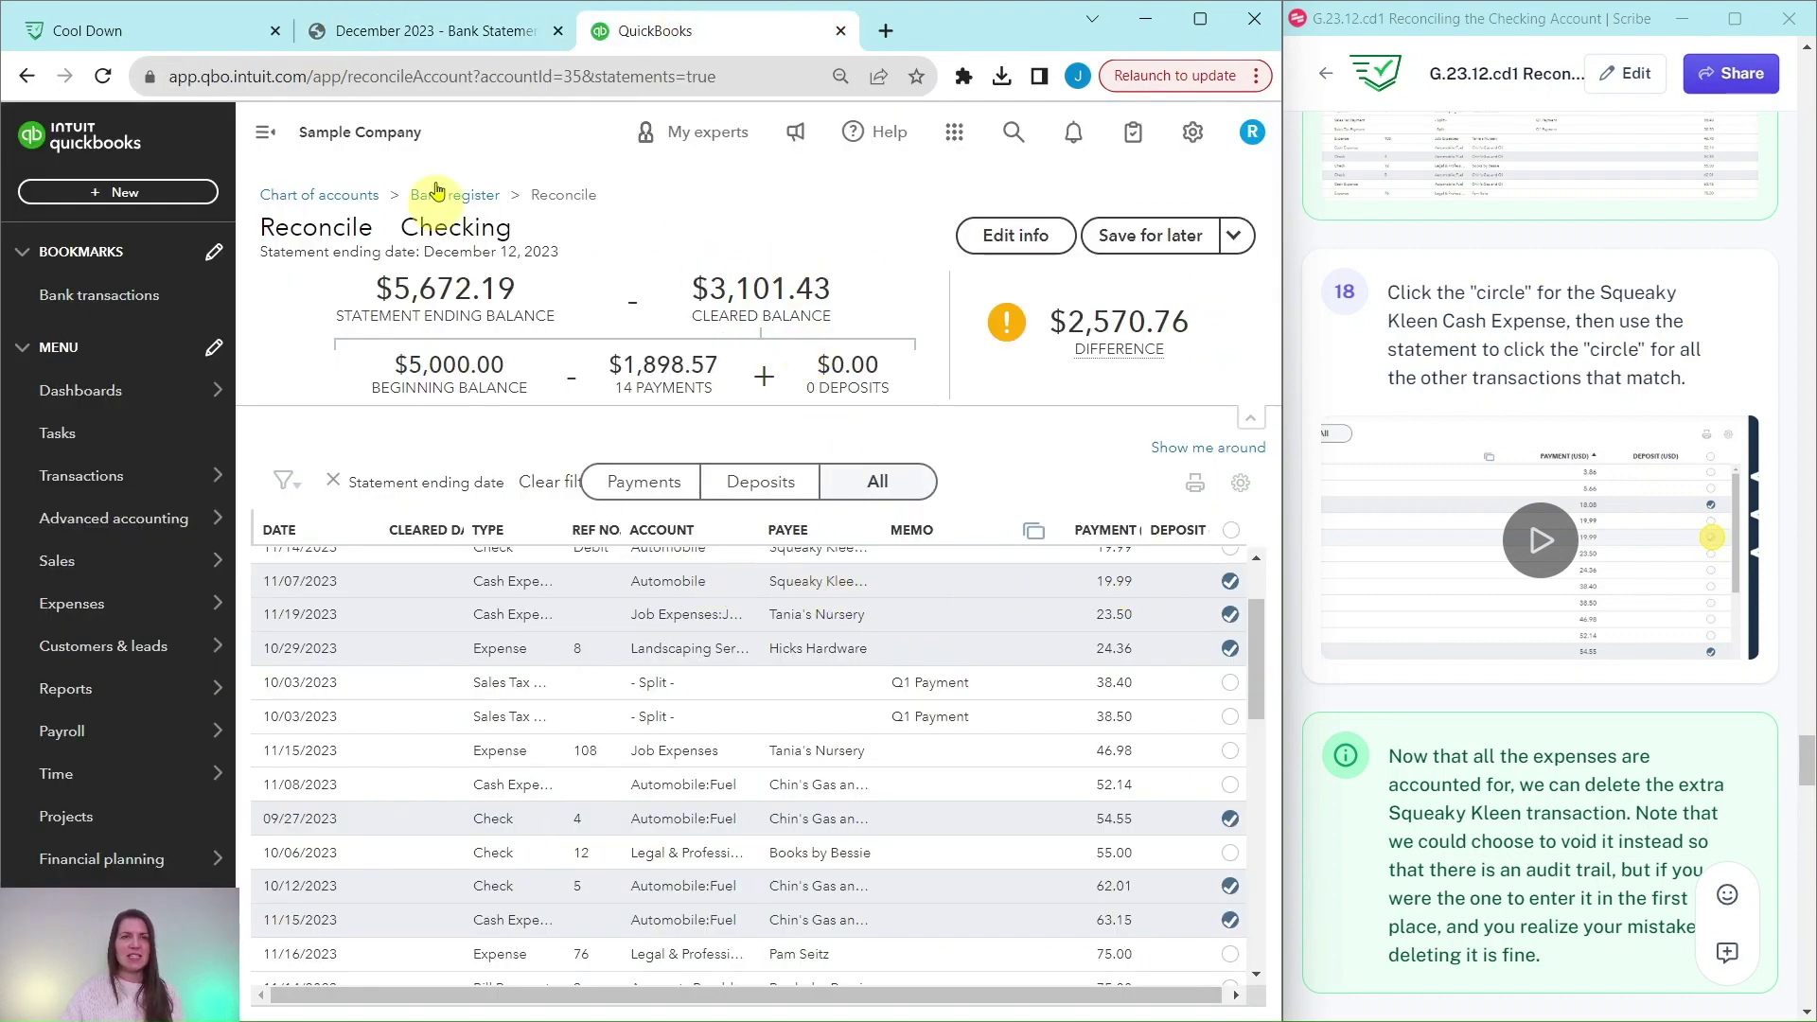
# Step: Compare with the statement and mark the 5.66 Bob's Burger Joint and 52.14 Chin's Gas cash expenses as cleared
pyautogui.click(435, 33)
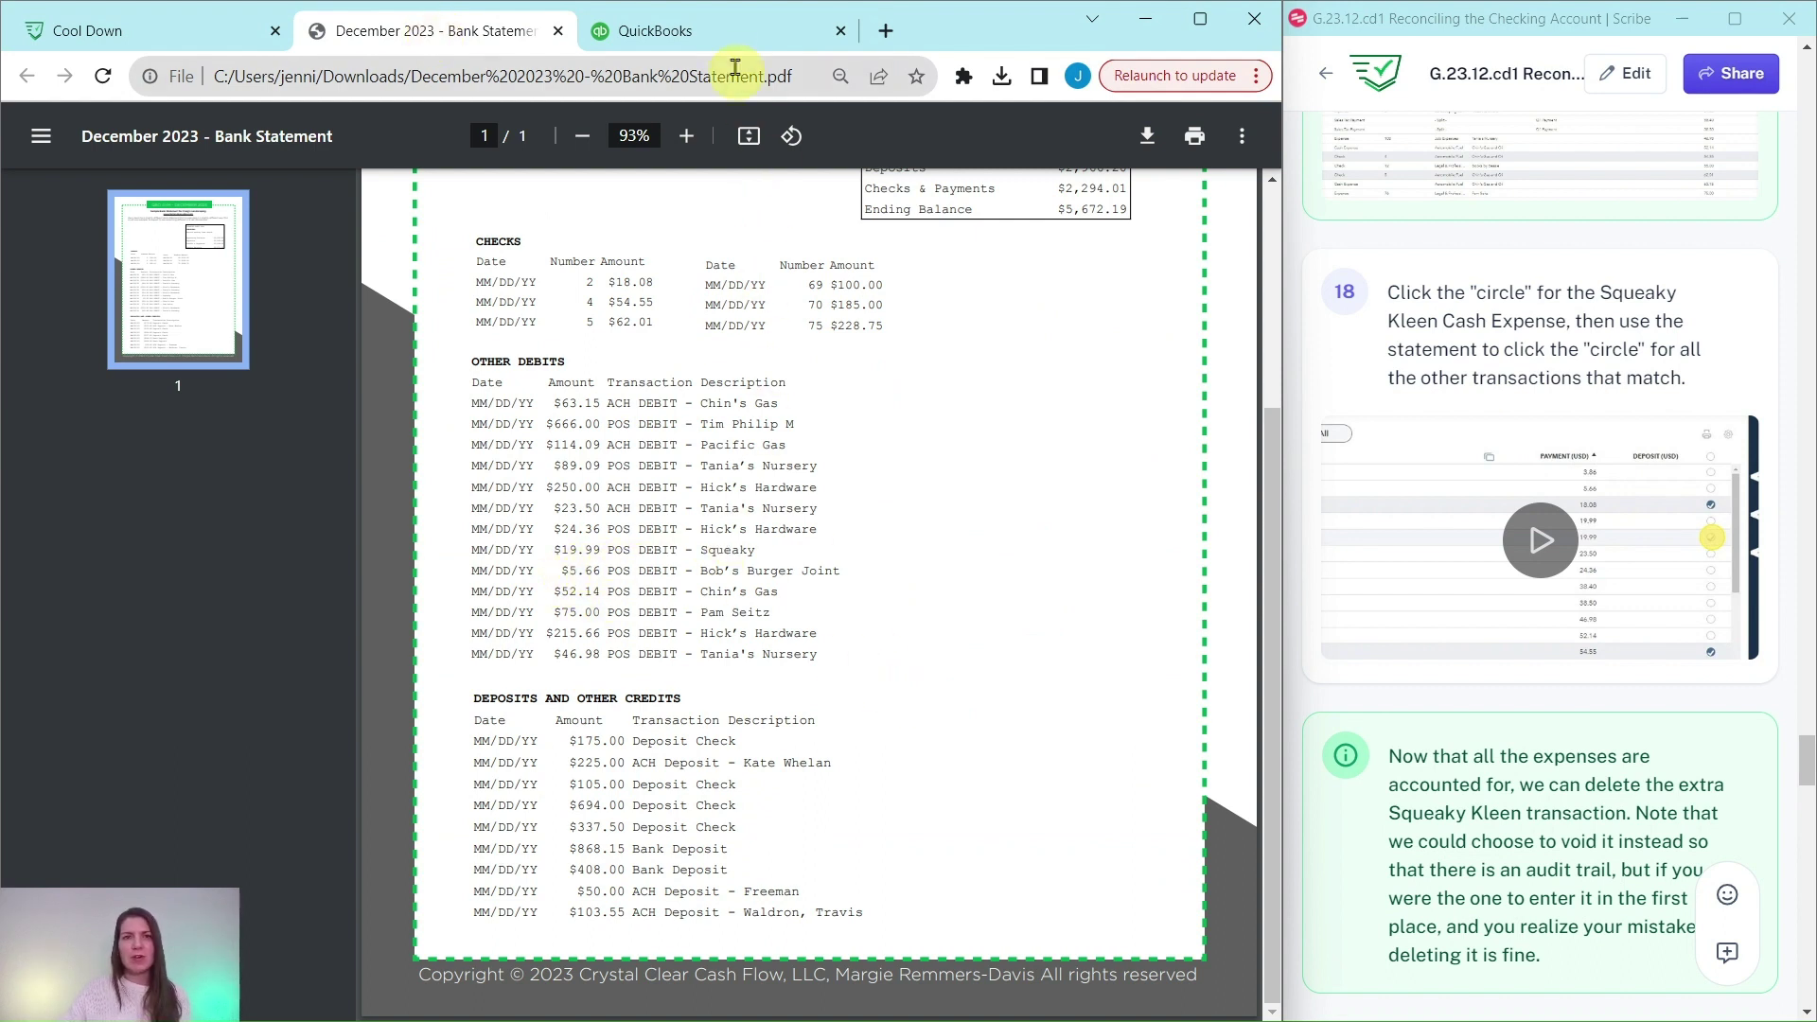
pyautogui.click(728, 38)
pyautogui.scroll(3, 899, 615)
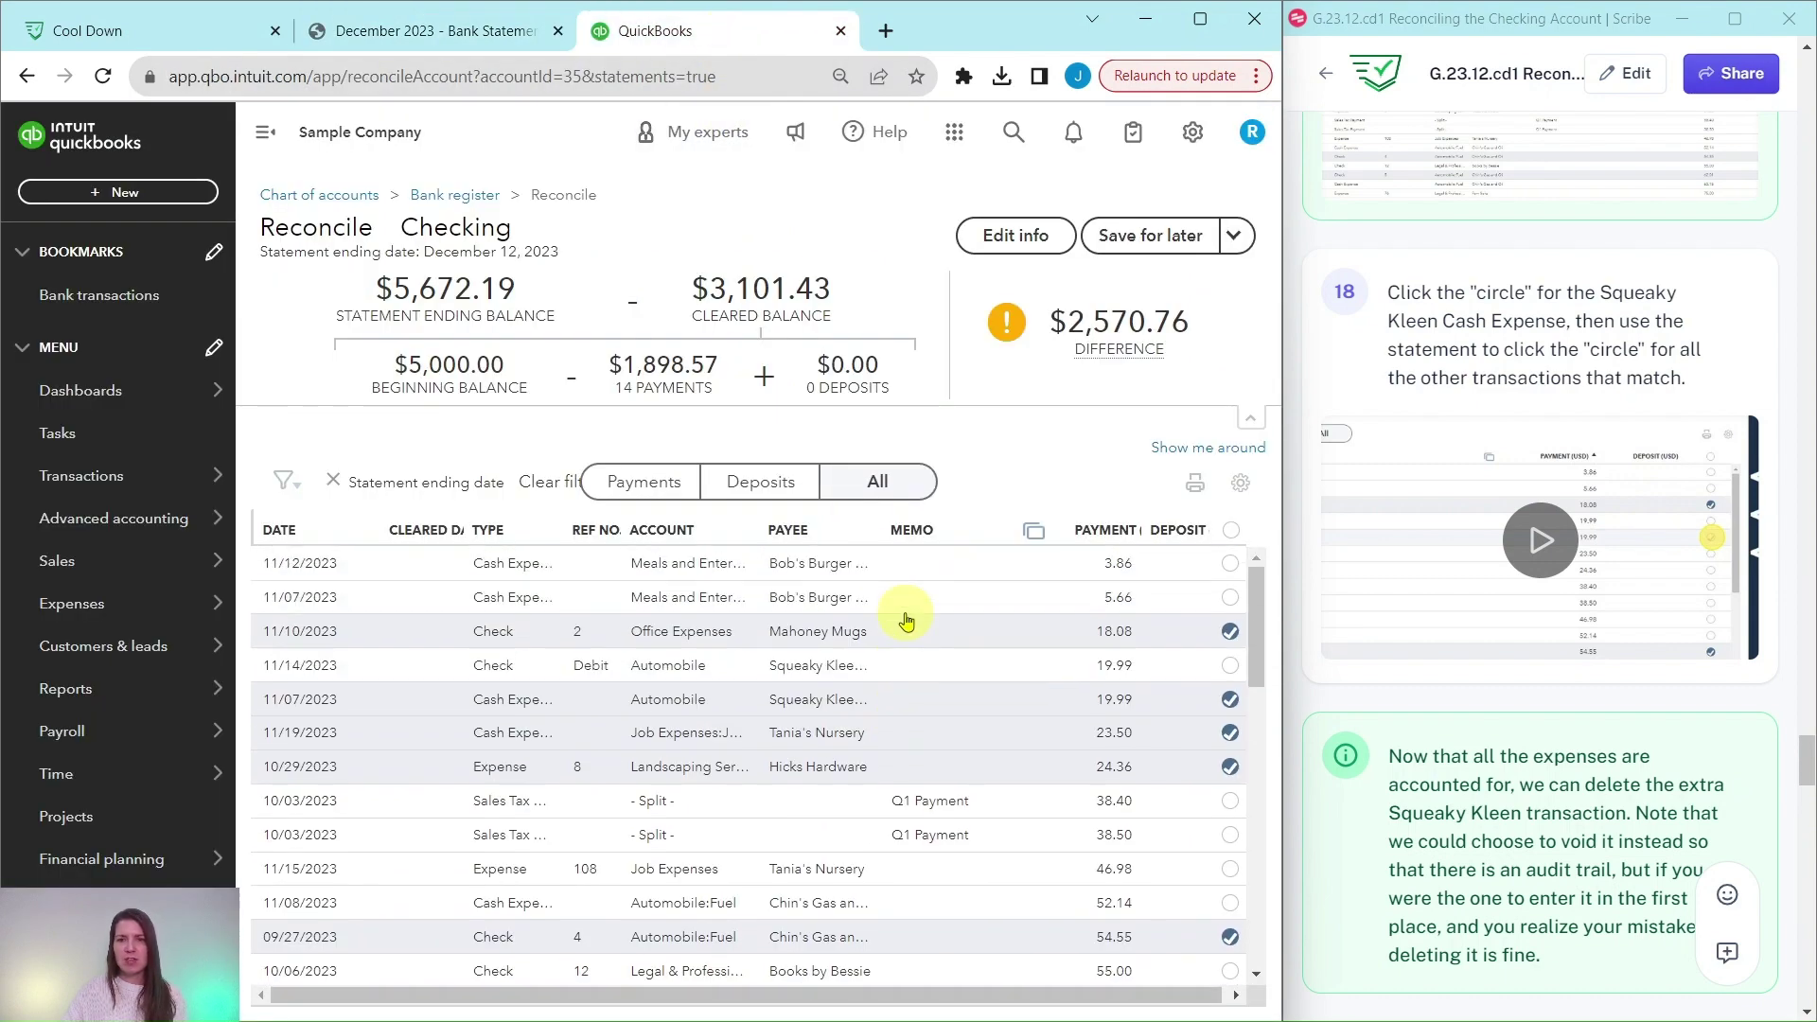
pyautogui.click(1230, 597)
pyautogui.click(436, 30)
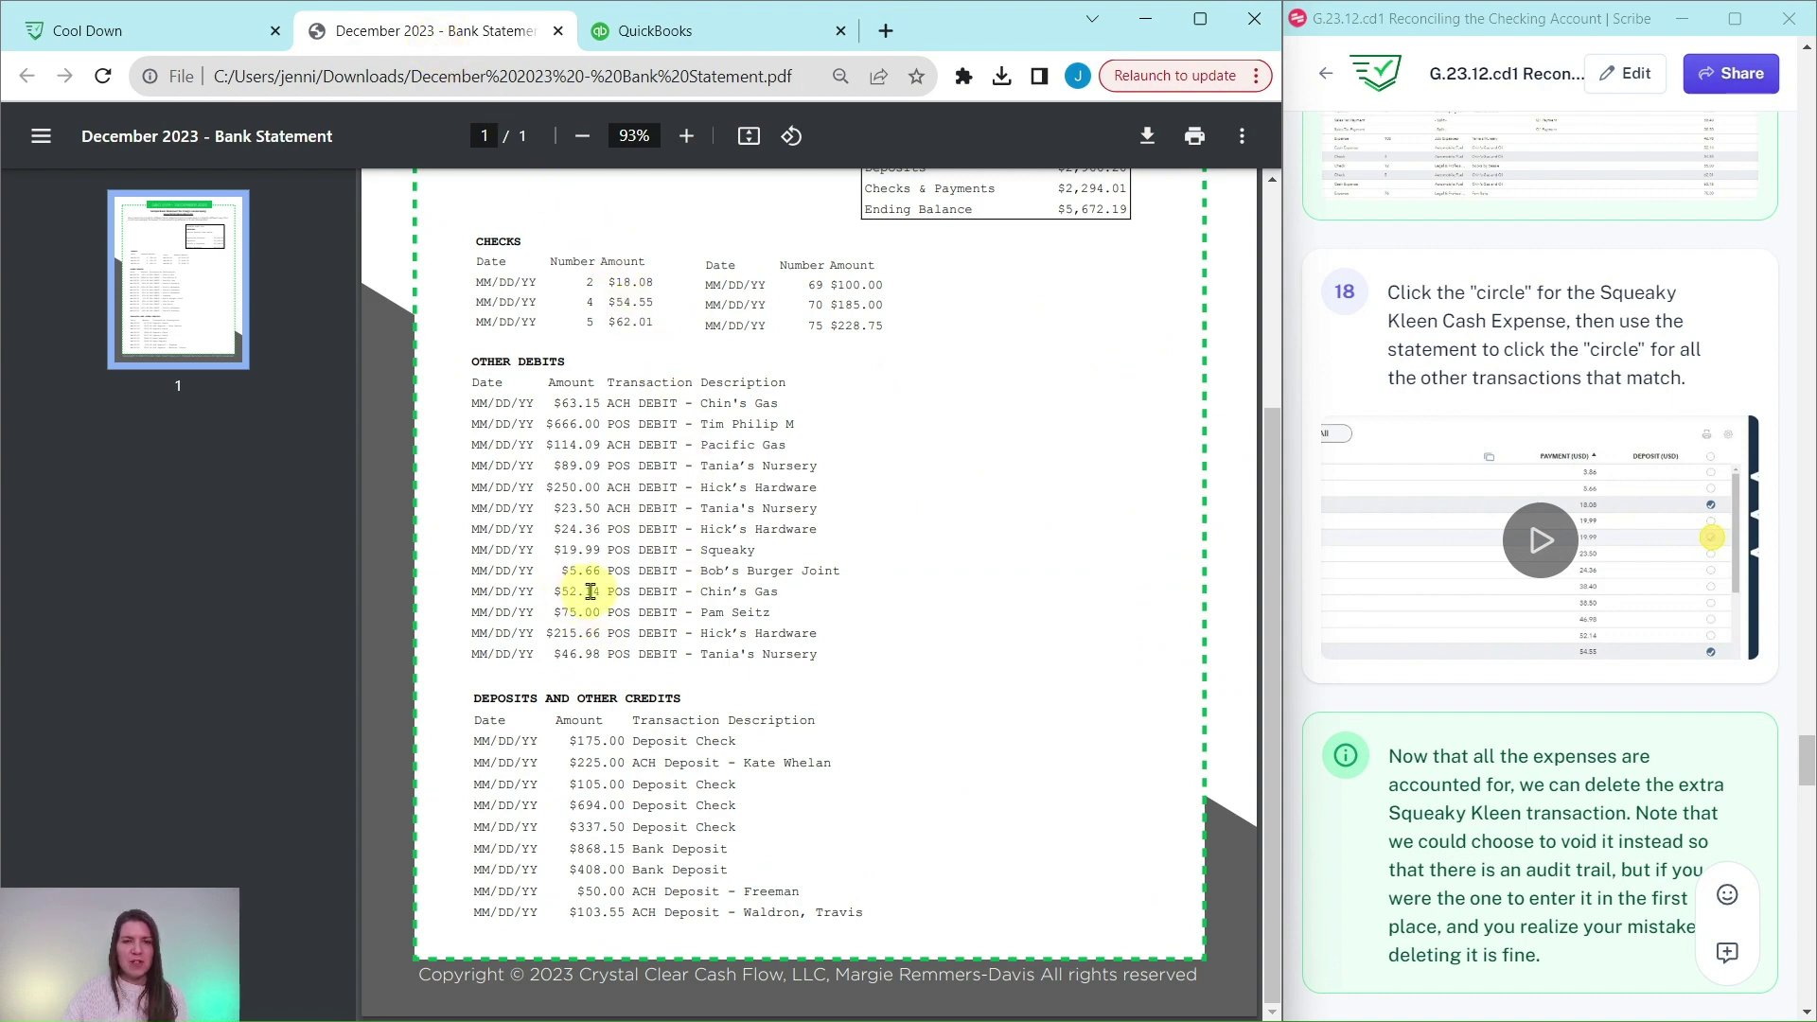
pyautogui.click(625, 31)
pyautogui.scroll(-3, 1079, 632)
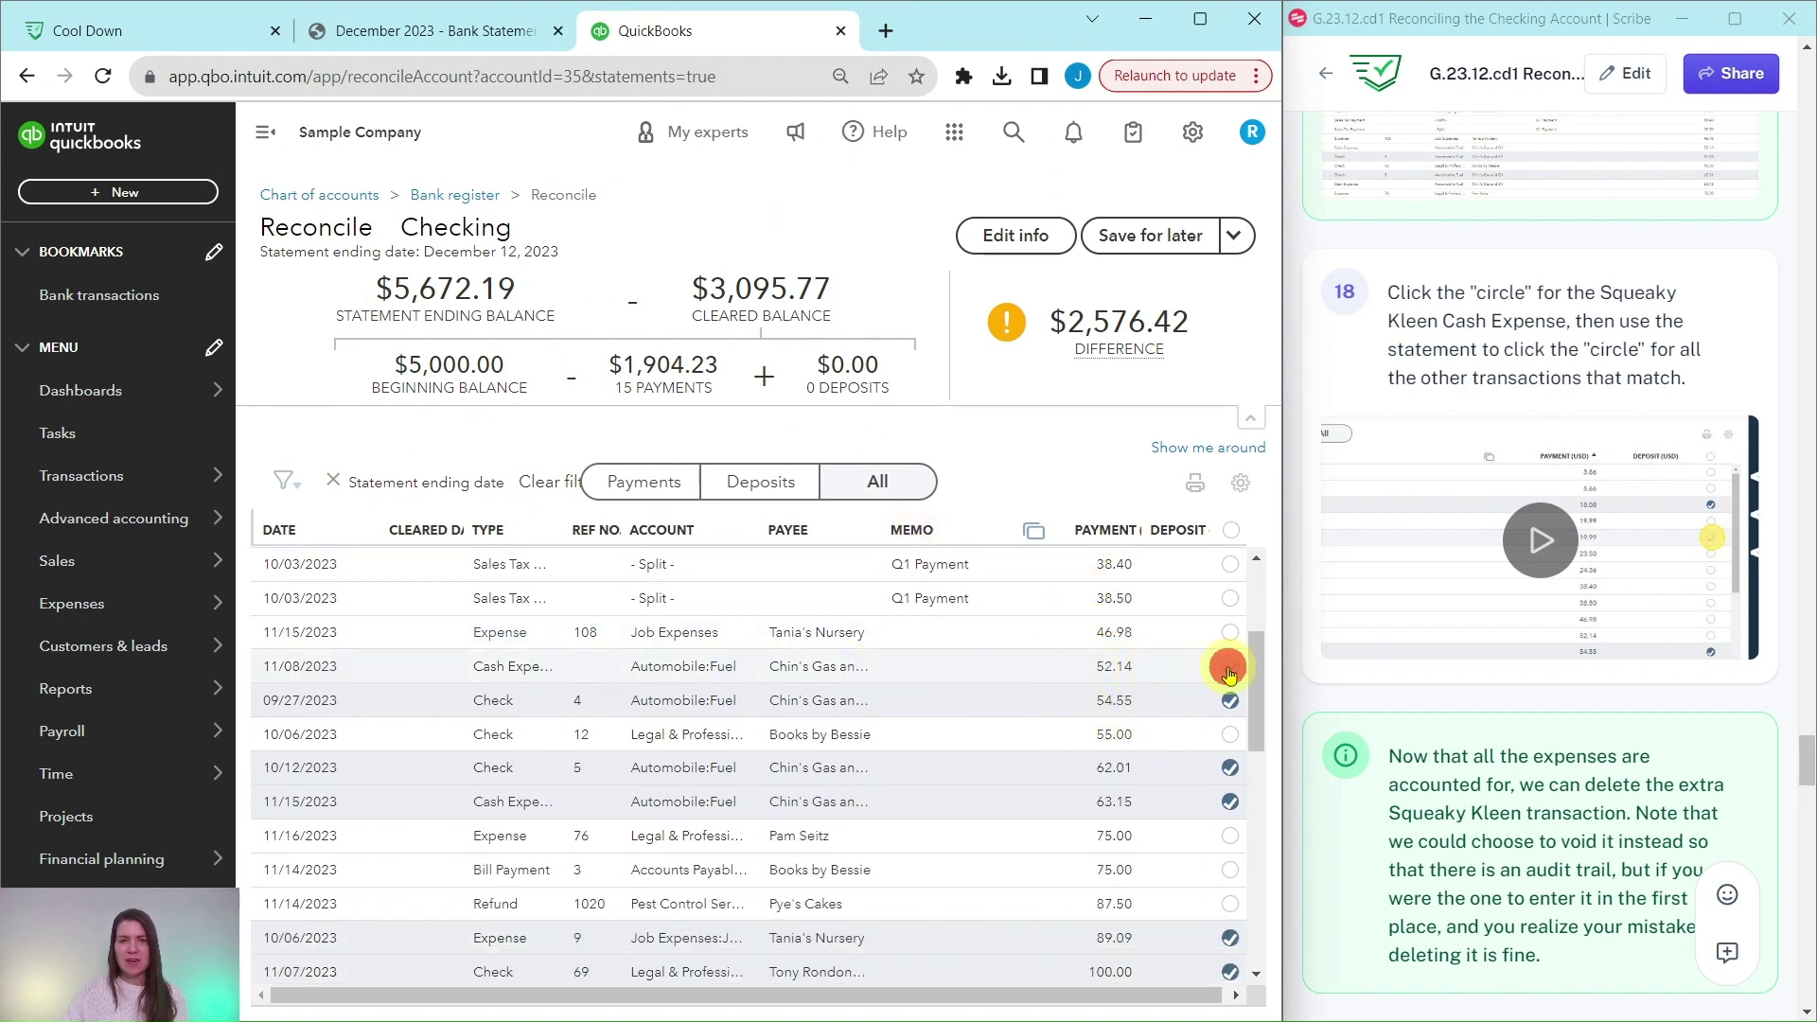
pyautogui.click(1228, 668)
# Step: Mark the 75.00 expense numbered 76 as cleared per the statement, and return to the bank statement's other debits
pyautogui.click(464, 31)
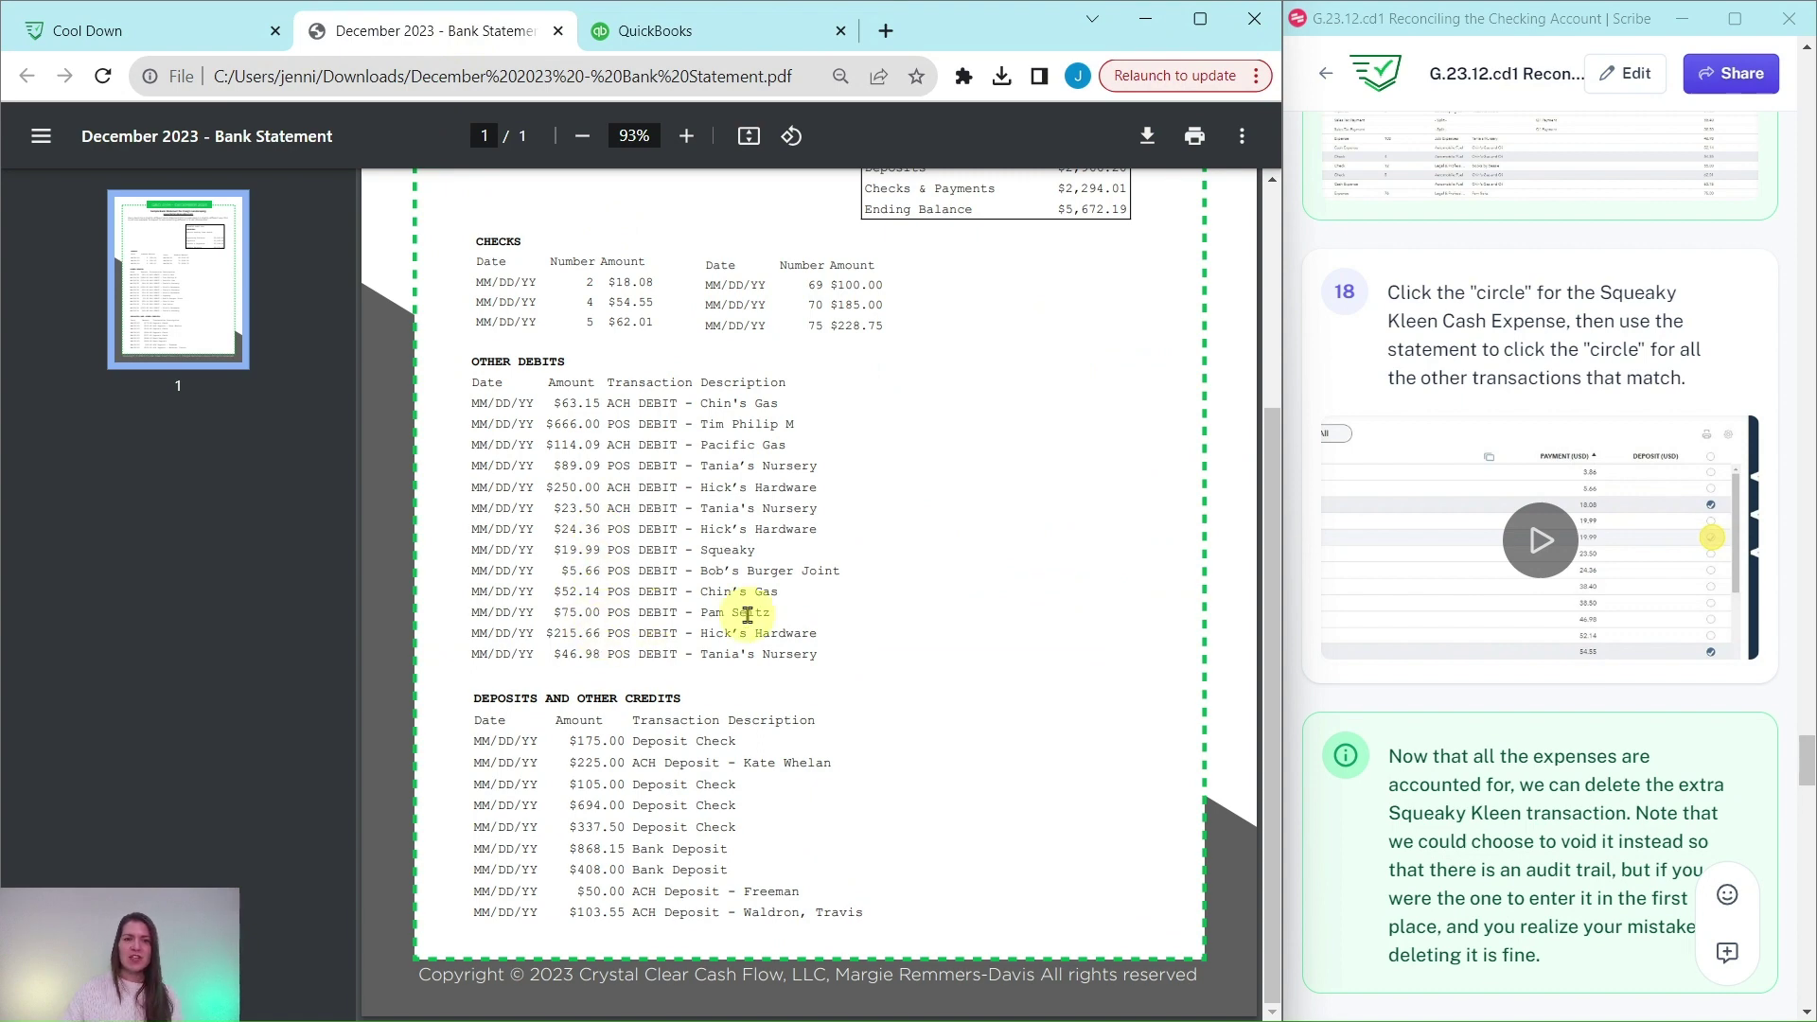
pyautogui.click(683, 34)
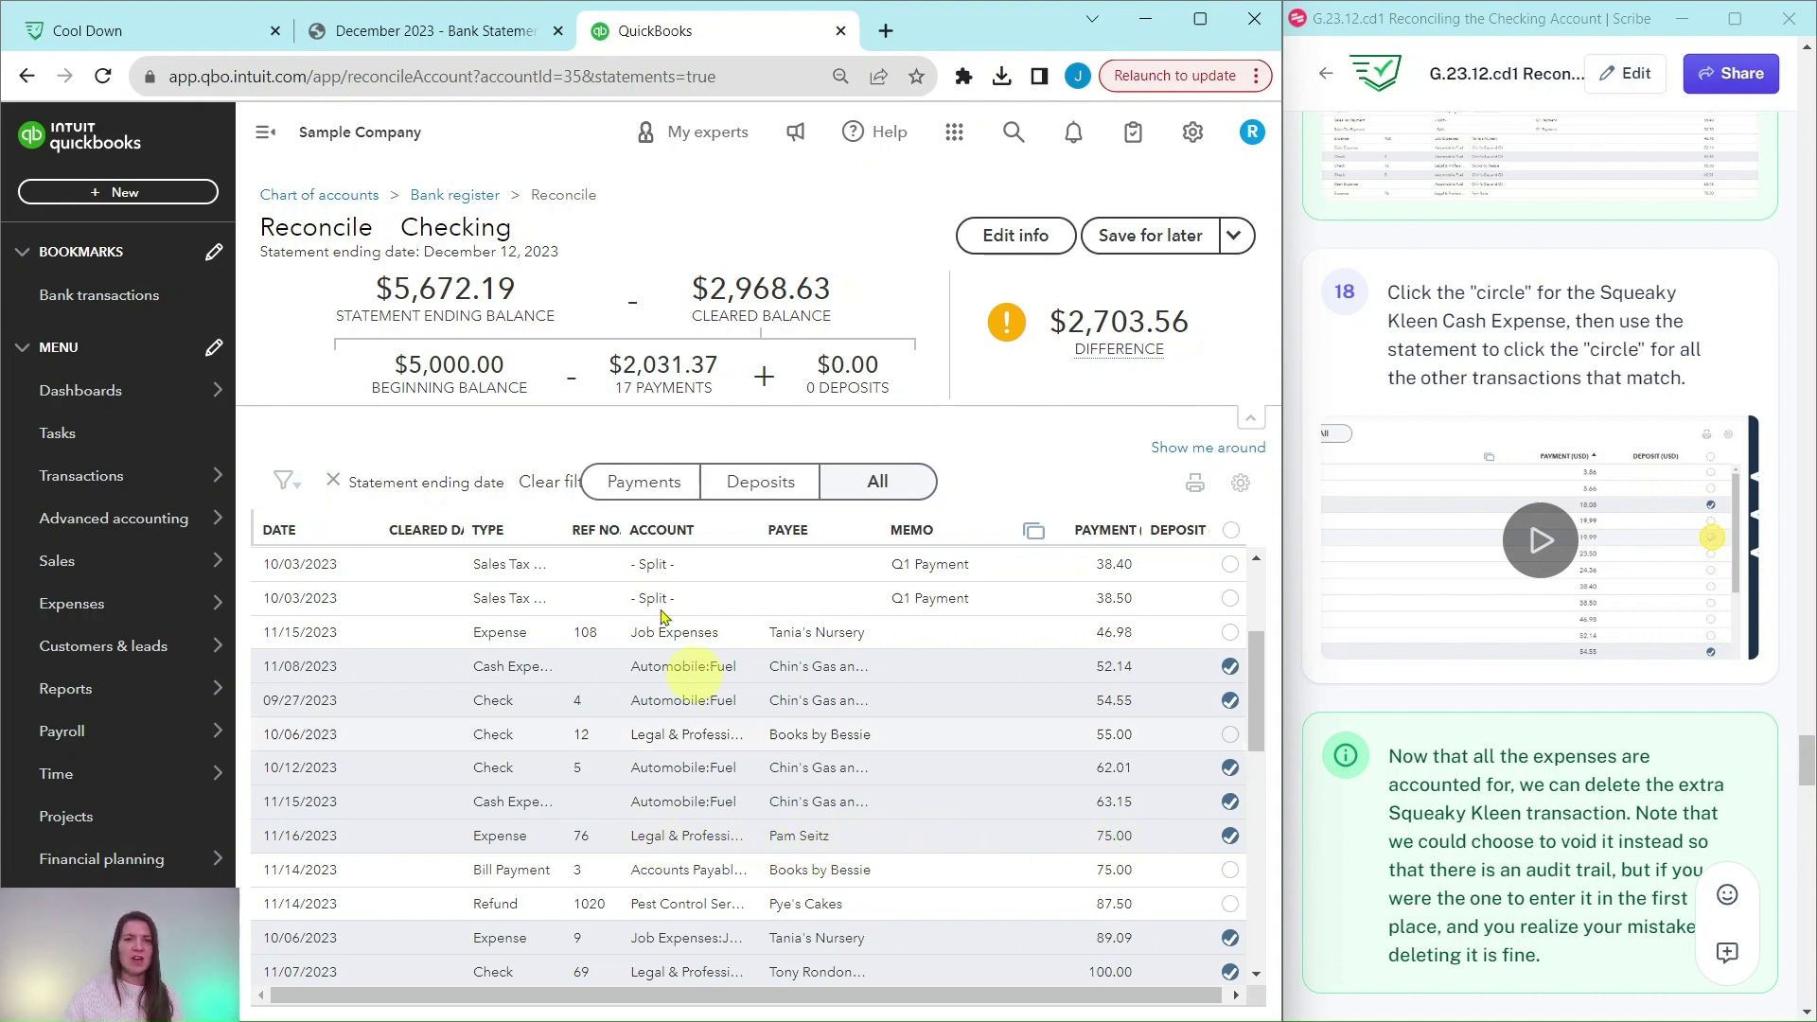
pyautogui.click(455, 31)
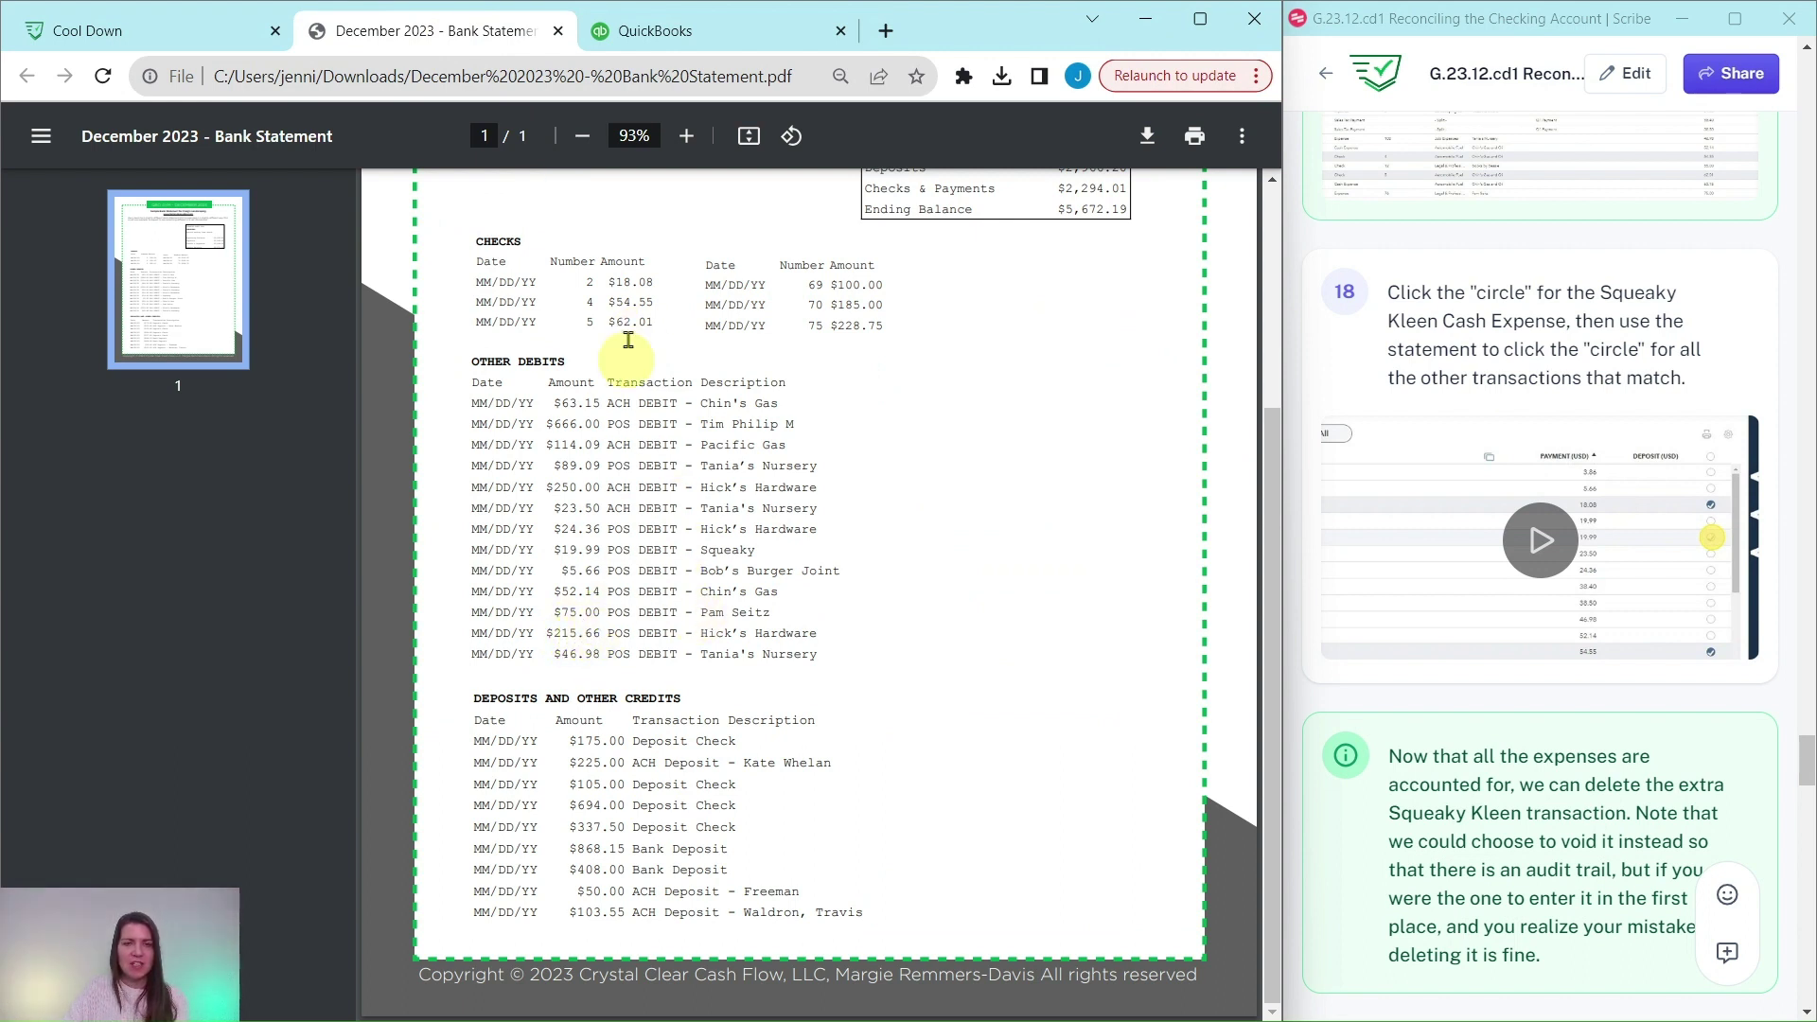
# Step: Mark the 215.66 Hicks Hardware expense dated 11/10/2023 as cleared in the Checking reconciliation
pyautogui.click(682, 37)
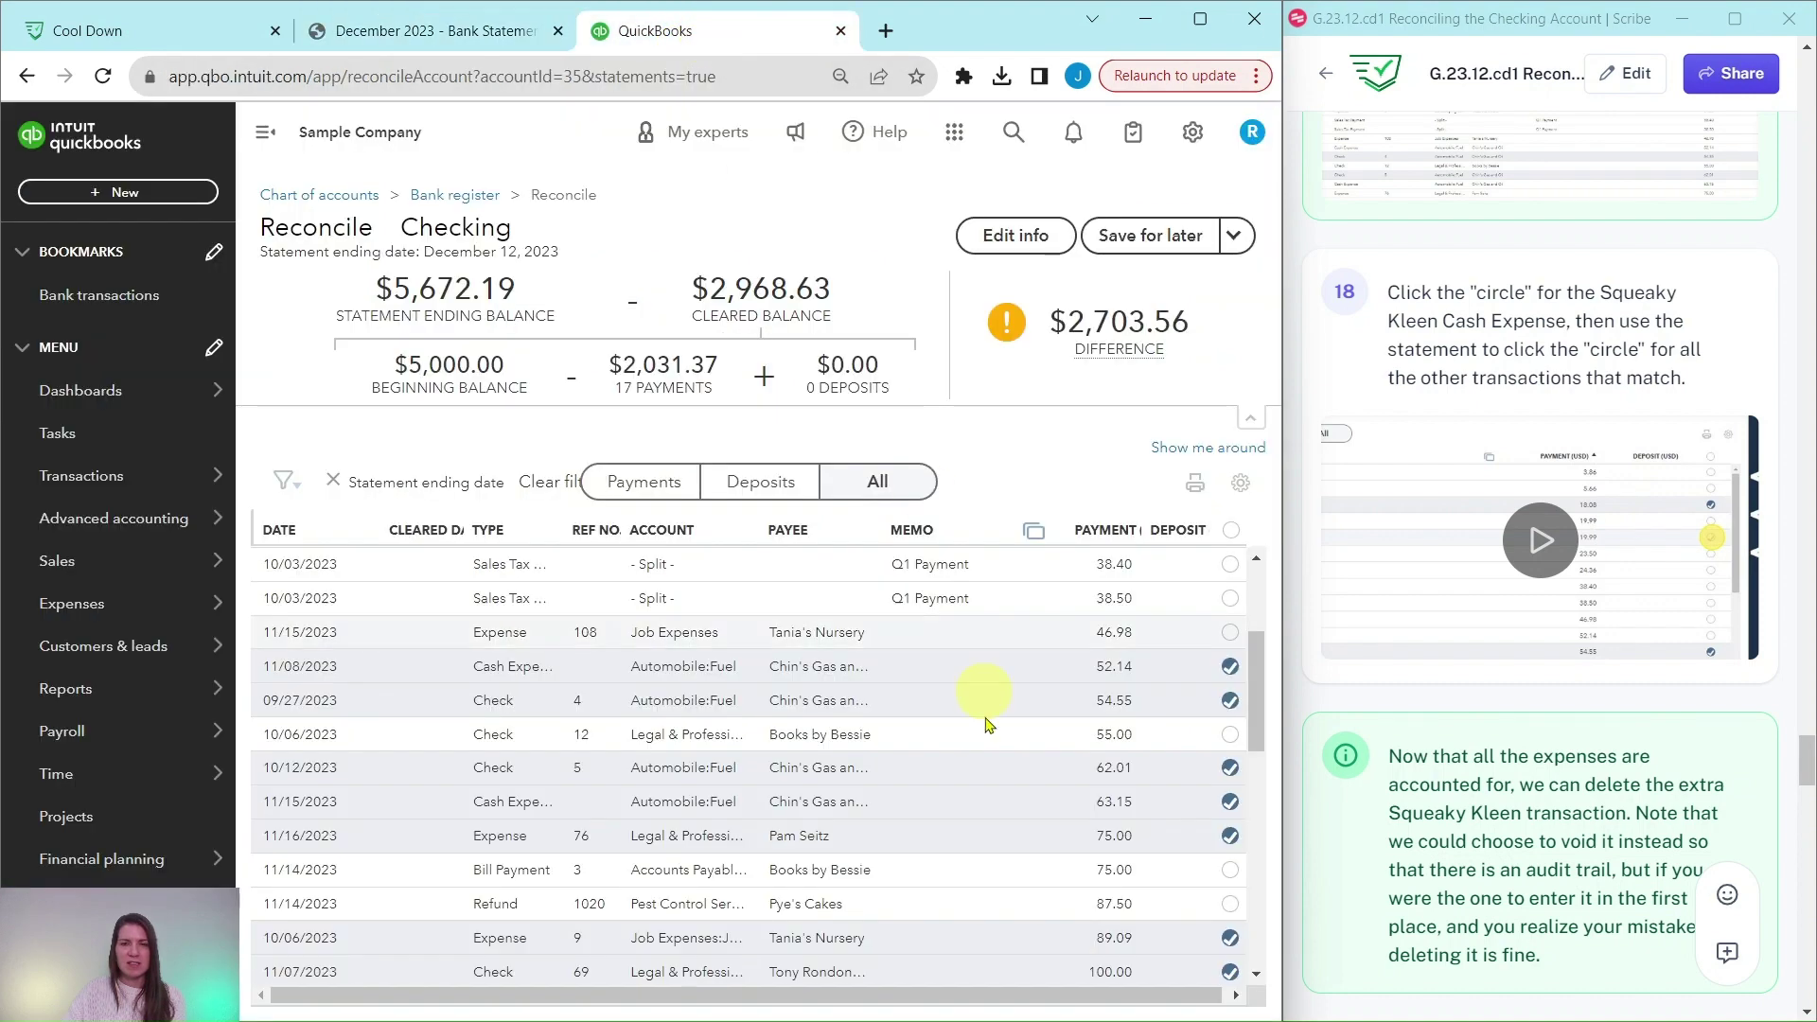
pyautogui.scroll(-5, 984, 738)
pyautogui.scroll(-1, 989, 747)
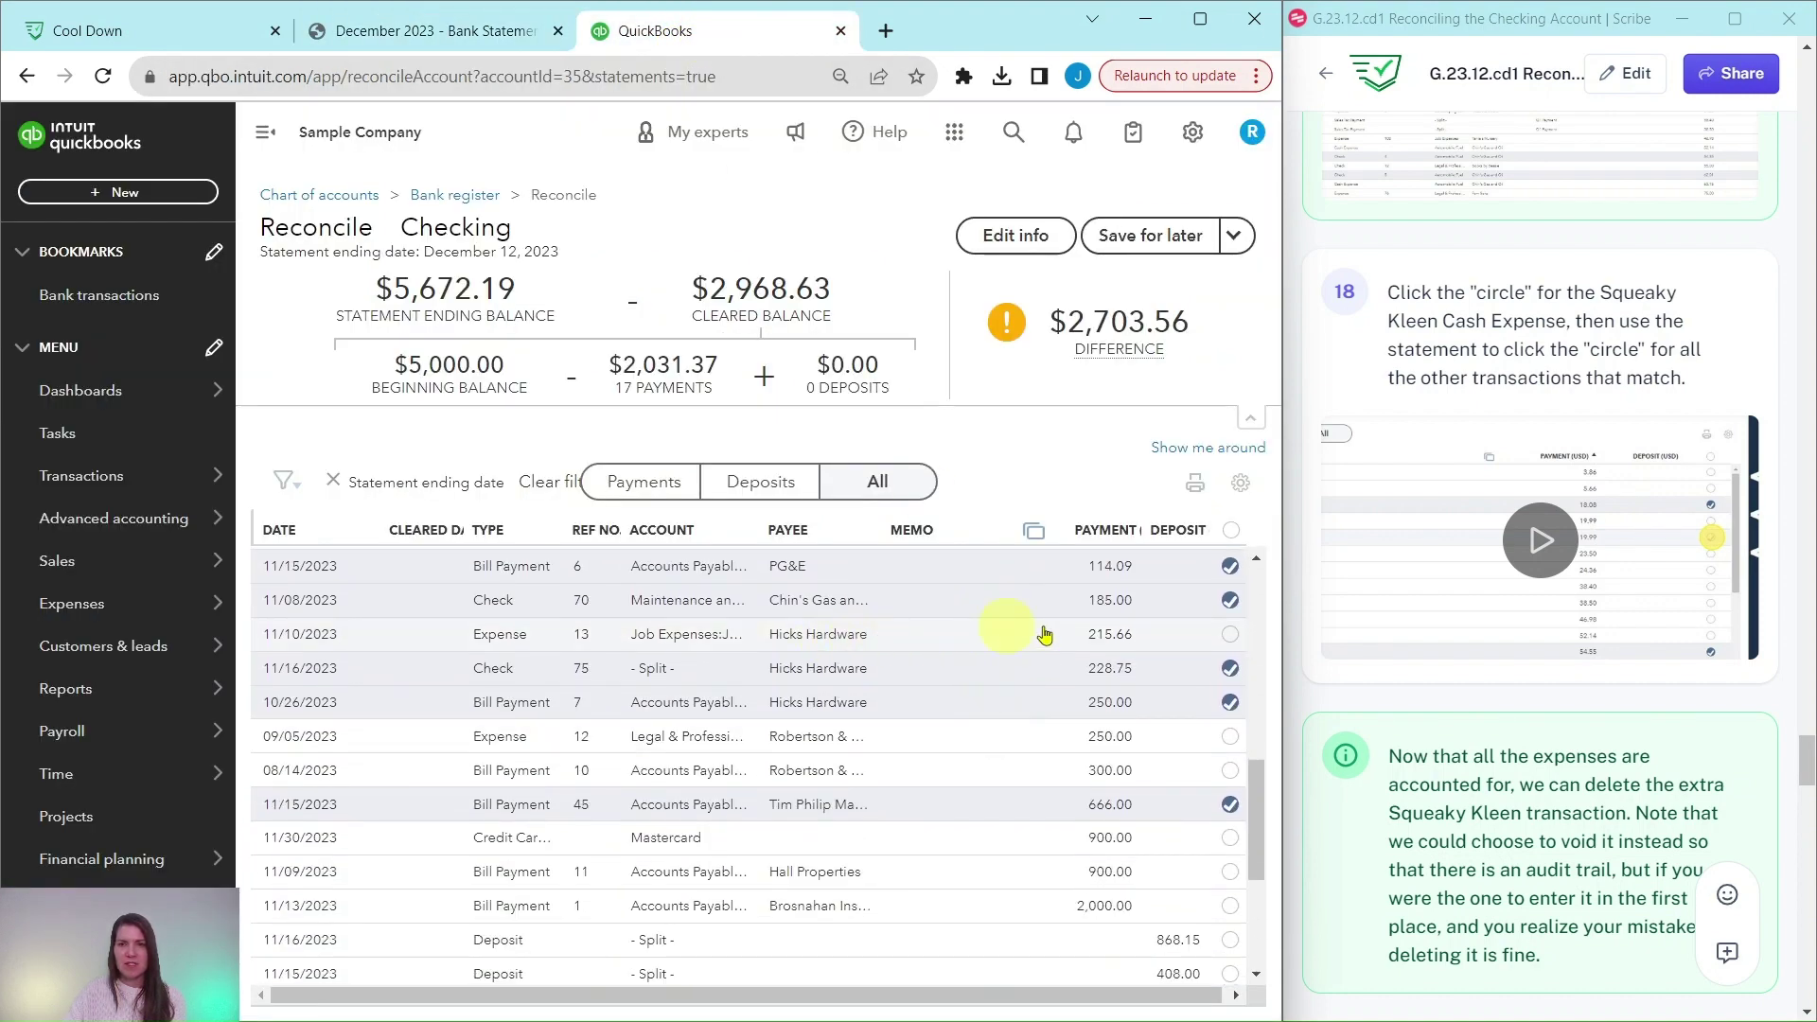
pyautogui.click(1230, 634)
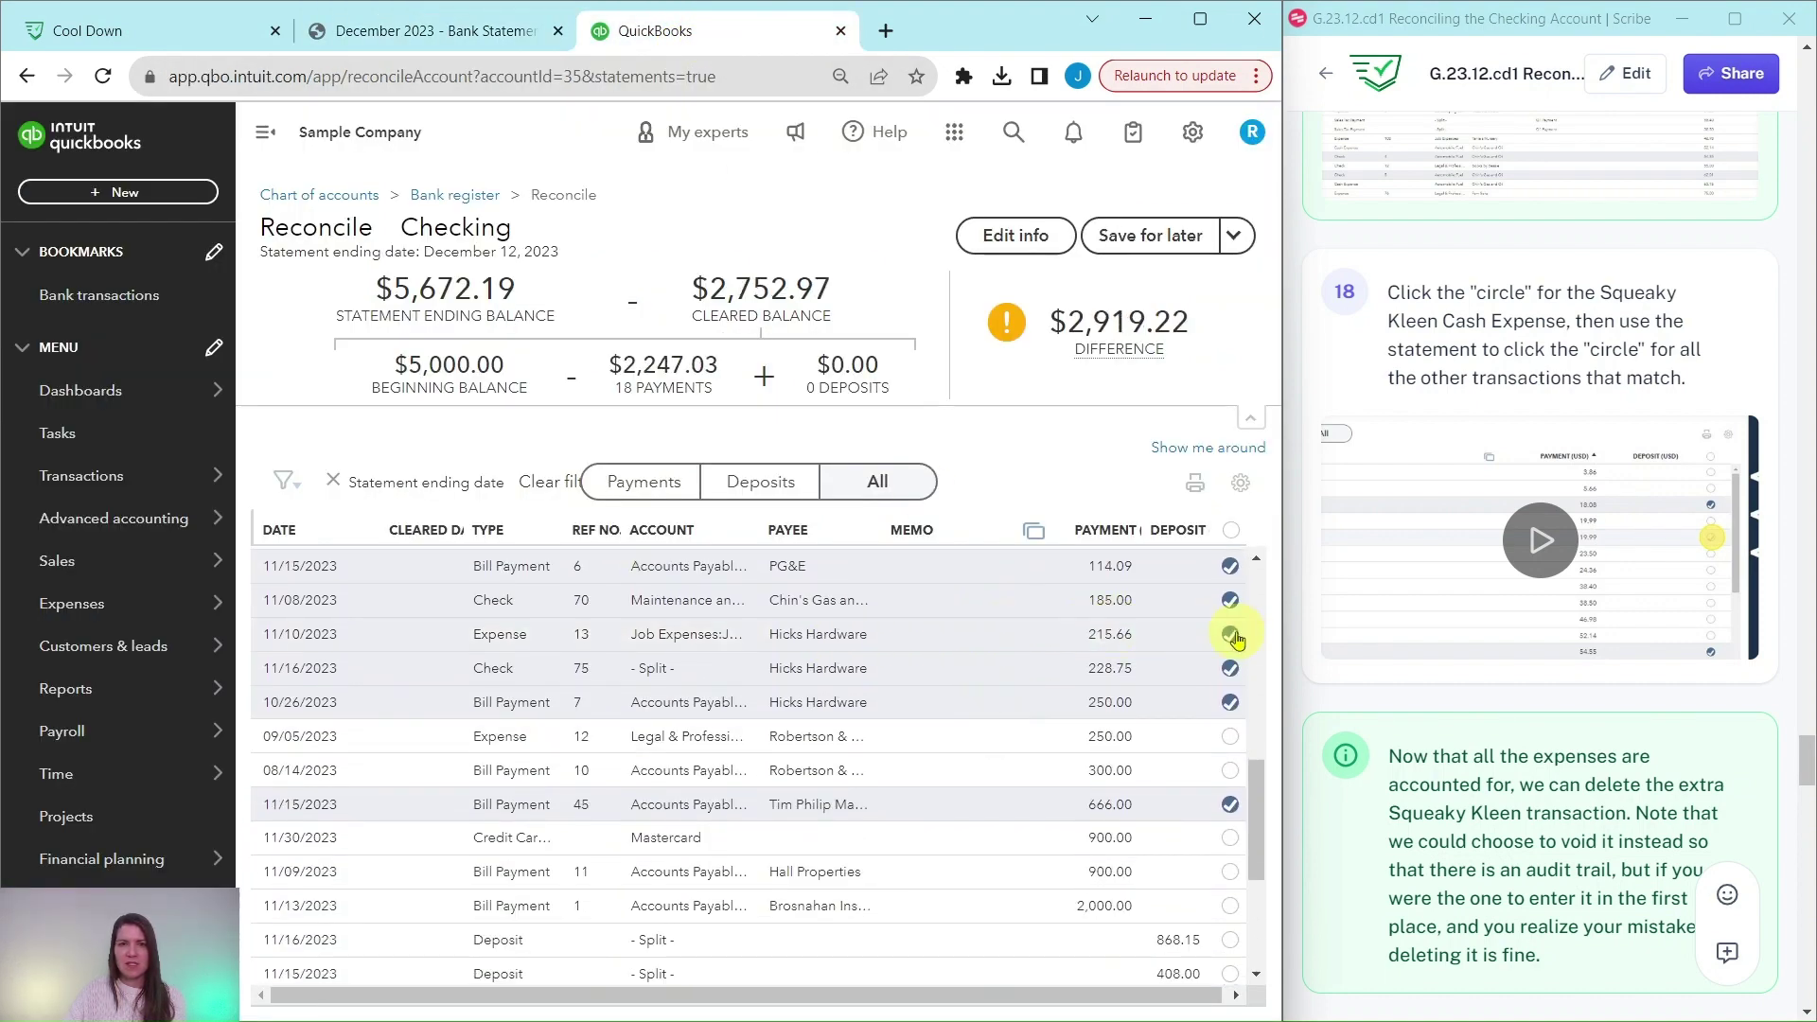
# Step: Check the remaining other debit on the bank statement and mark the 46.98 Tania's Nursery expense as cleared
pyautogui.click(409, 46)
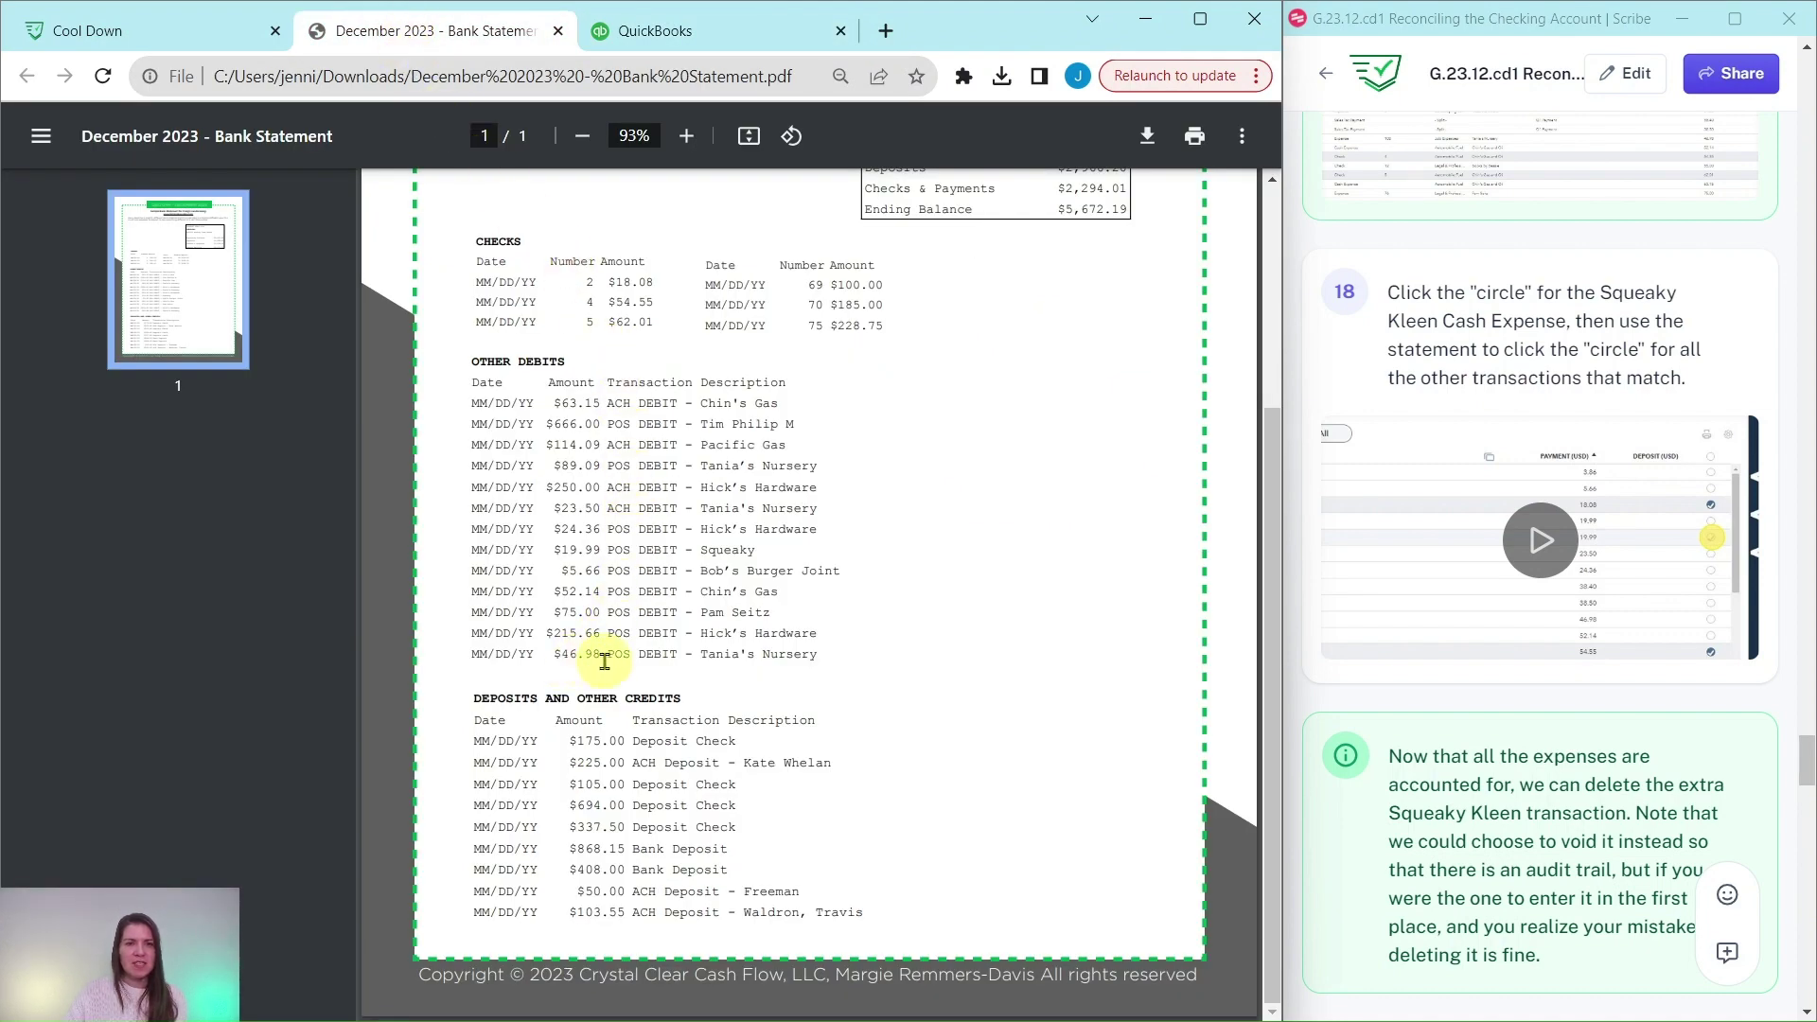
pyautogui.click(678, 30)
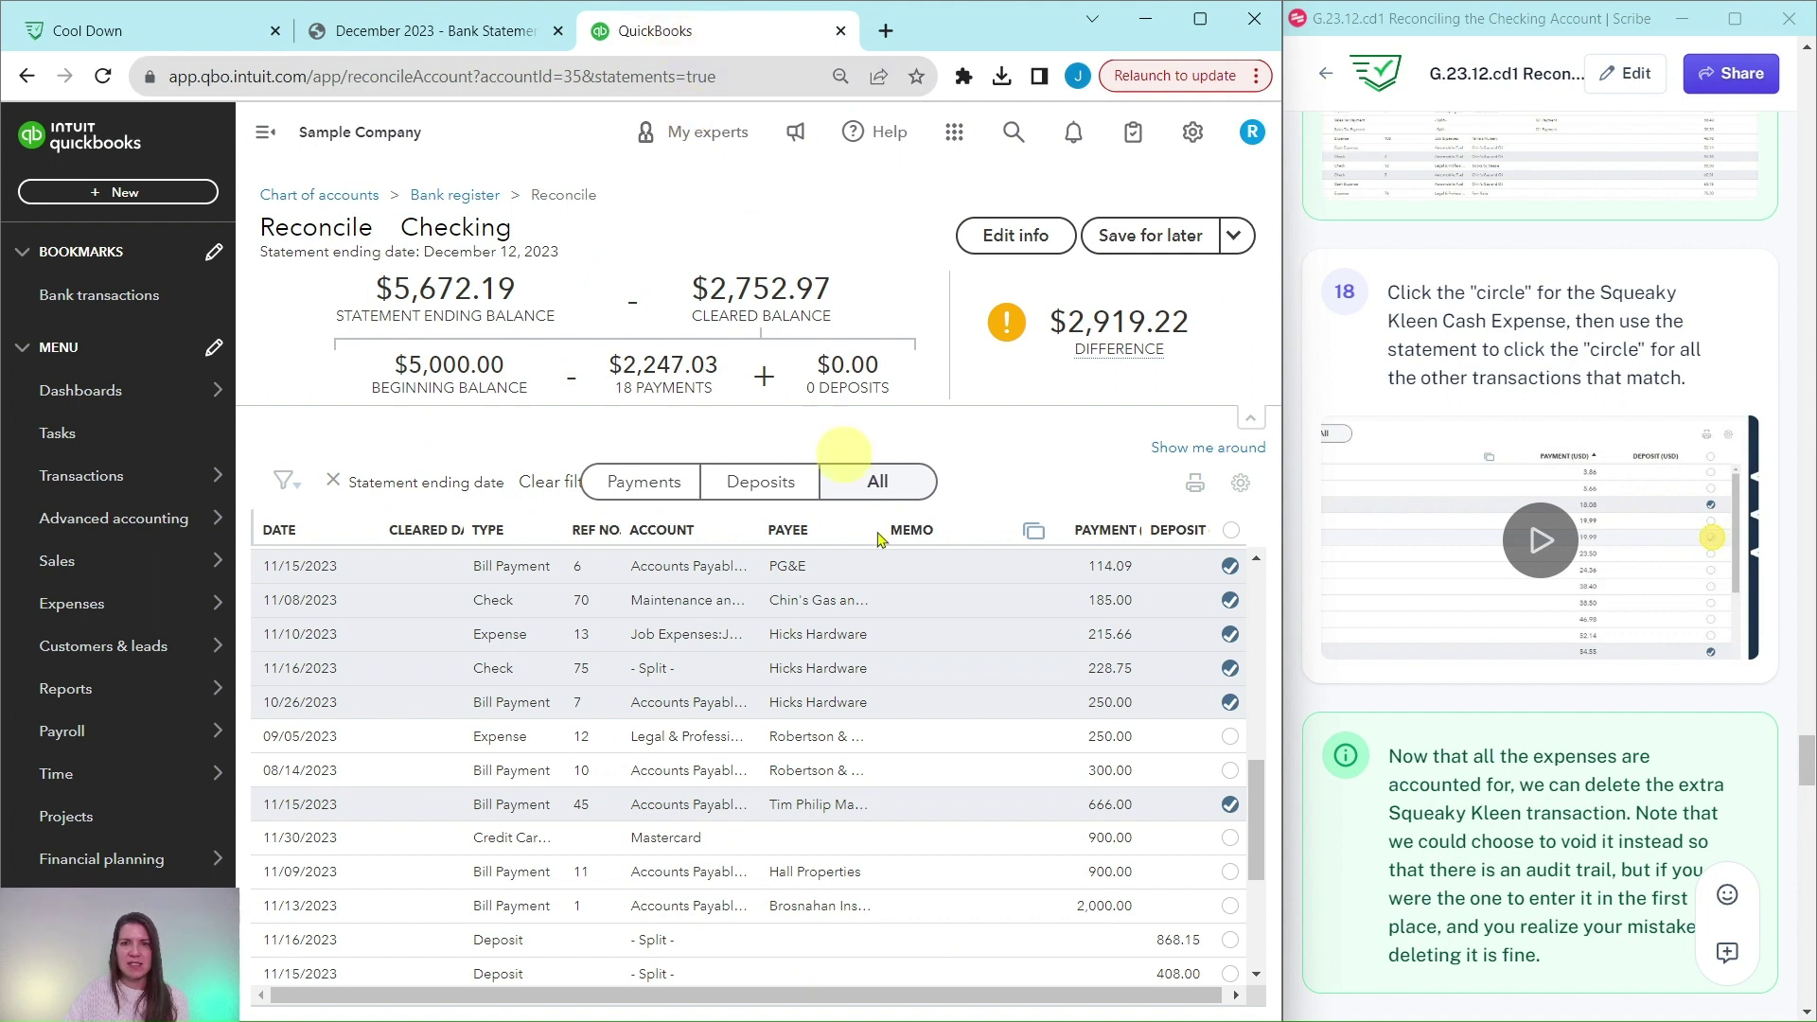
pyautogui.scroll(5, 1028, 743)
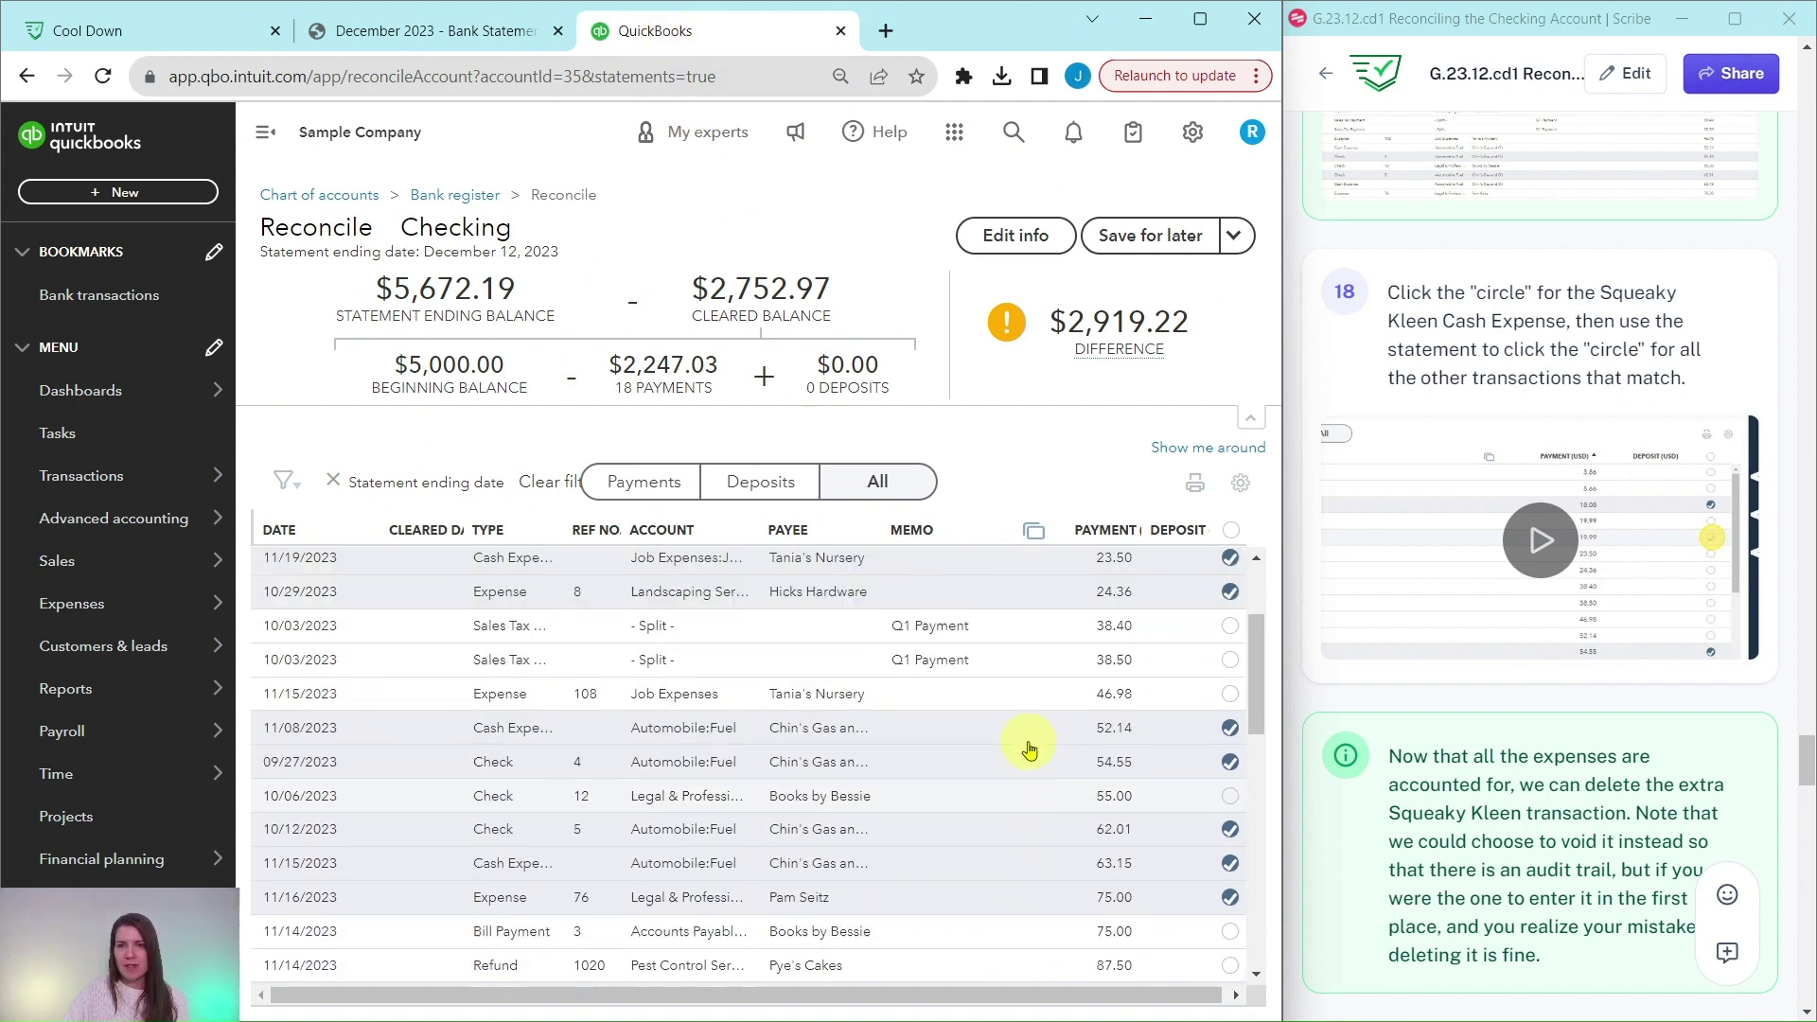
pyautogui.scroll(1, 1029, 749)
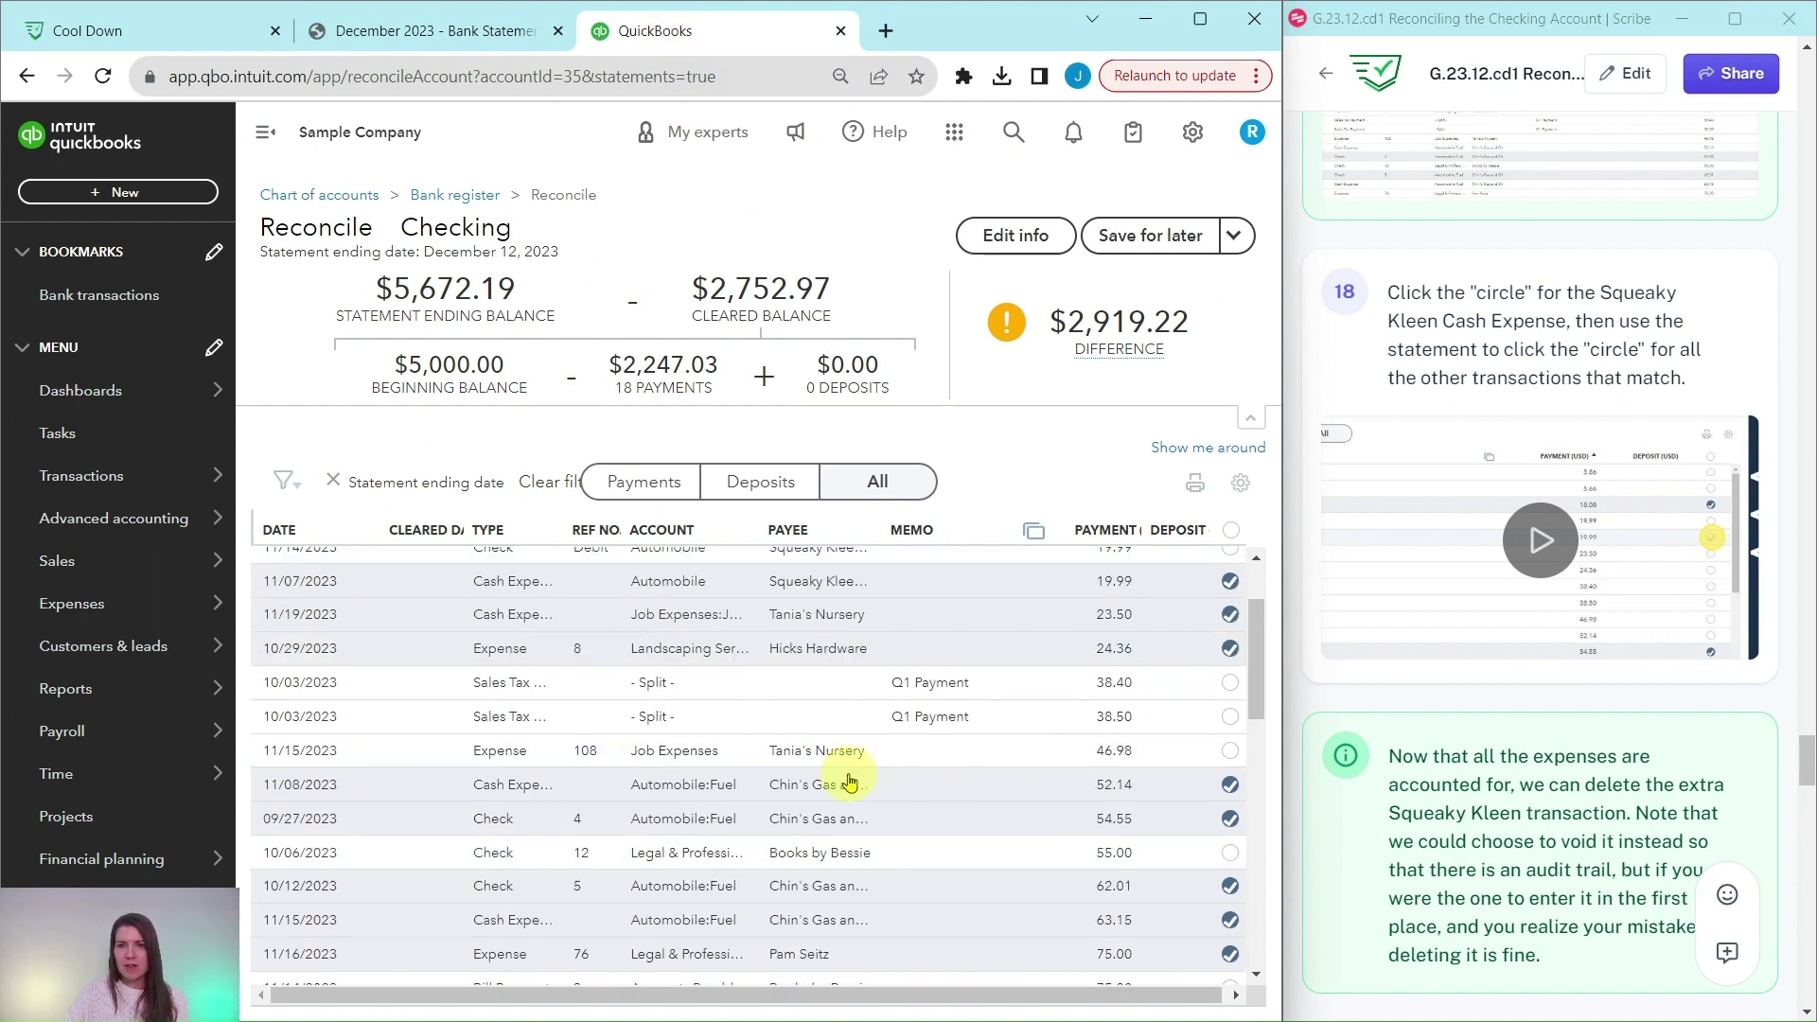
pyautogui.click(1230, 760)
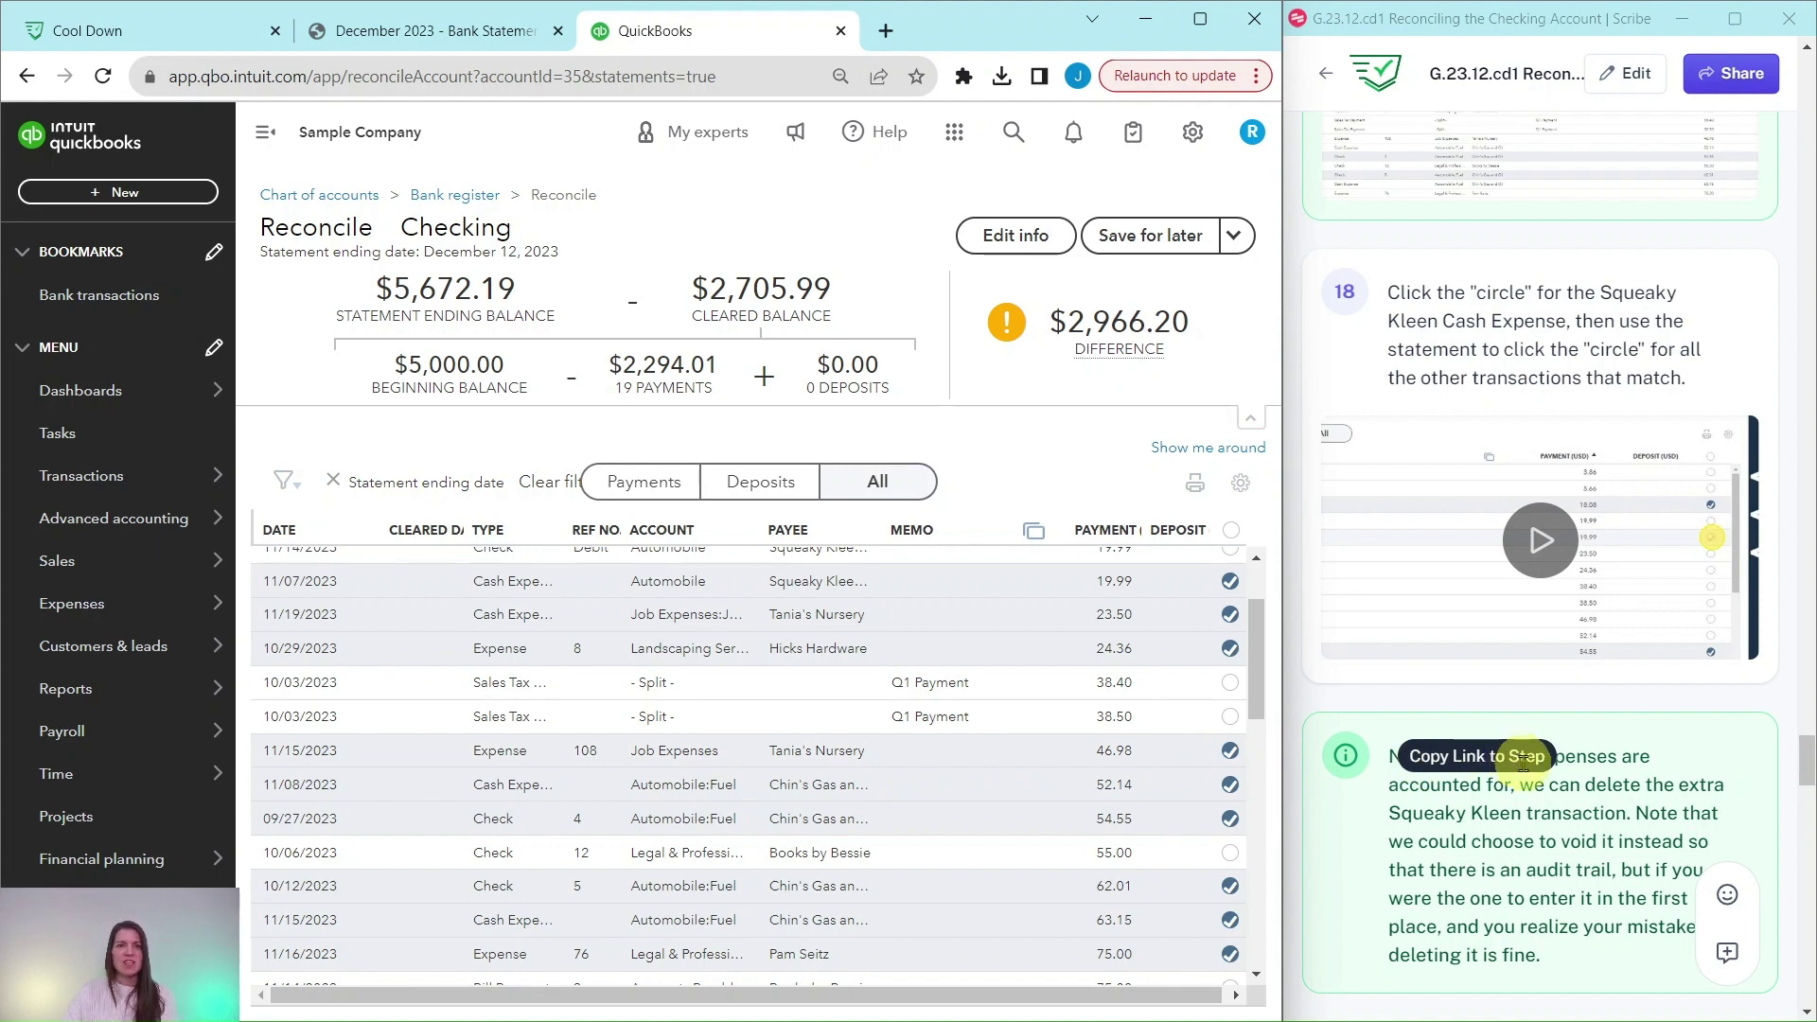
# Step: Review the guide's deletion steps and open the duplicate 19.99 Squeaky Kleen check dated 11/14/2023, numbered Debit, in its full edit form
pyautogui.scroll(-5, 1523, 757)
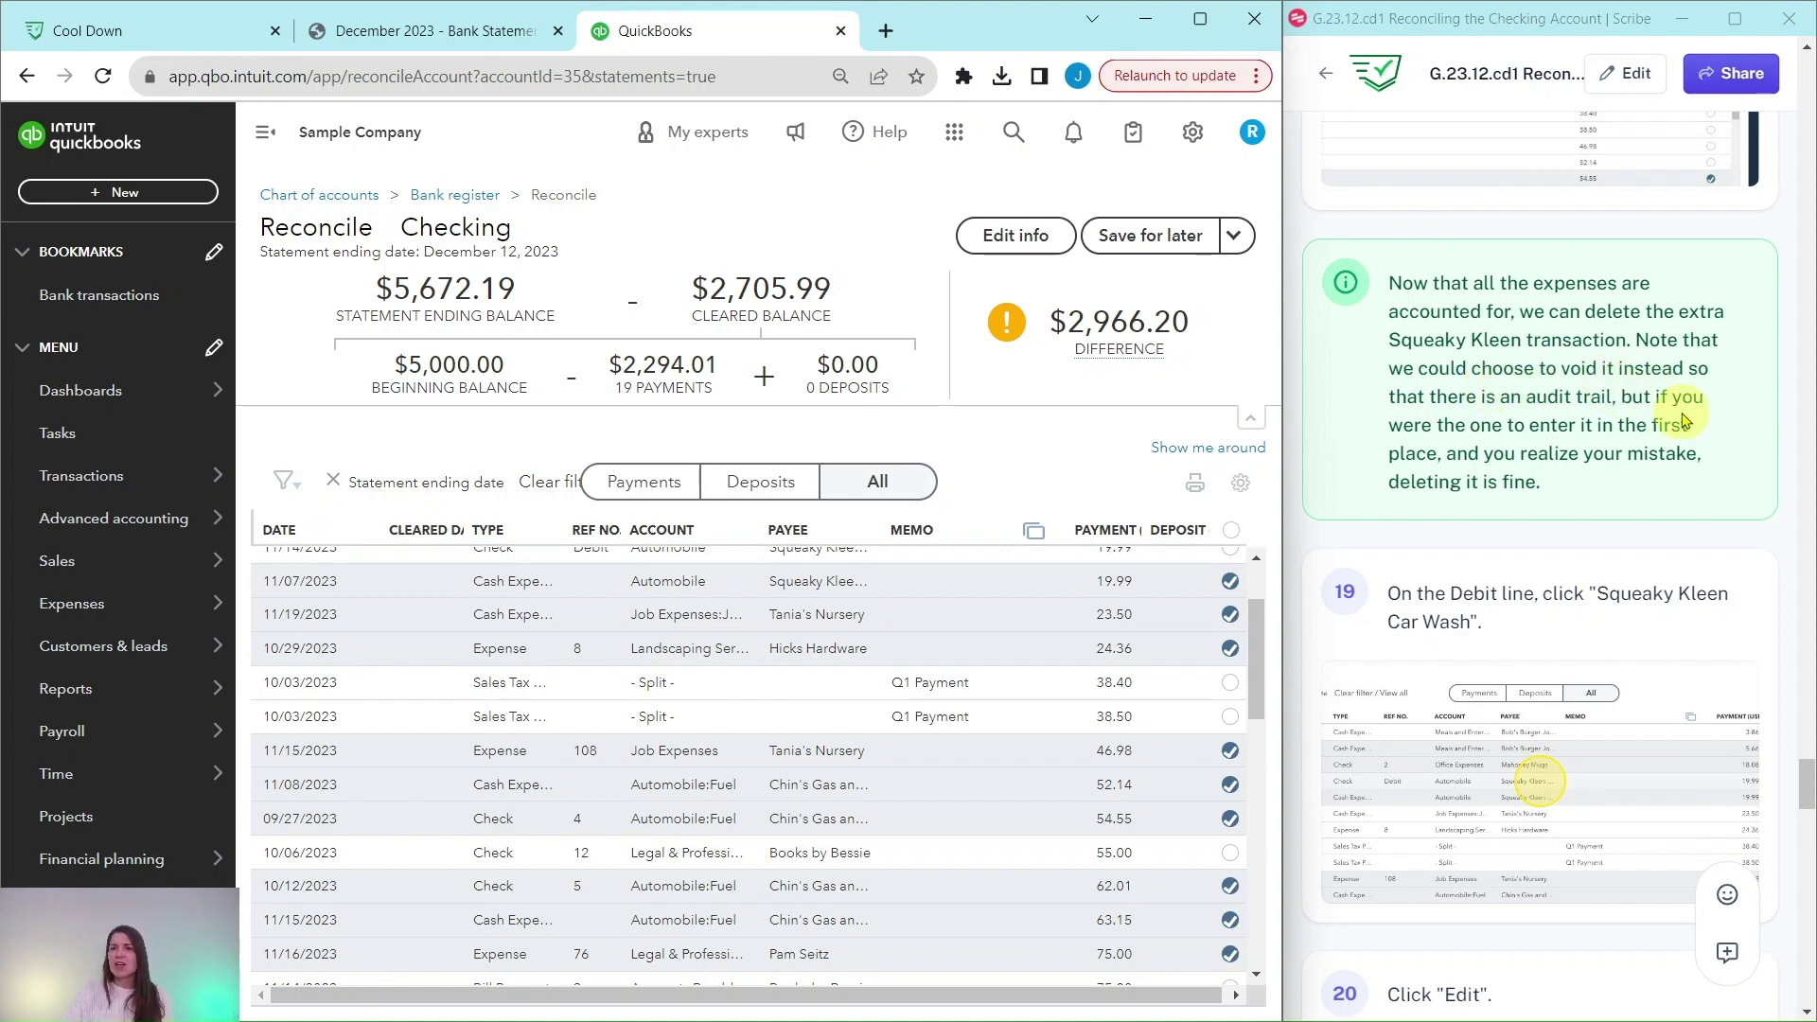
pyautogui.scroll(-1, 1682, 407)
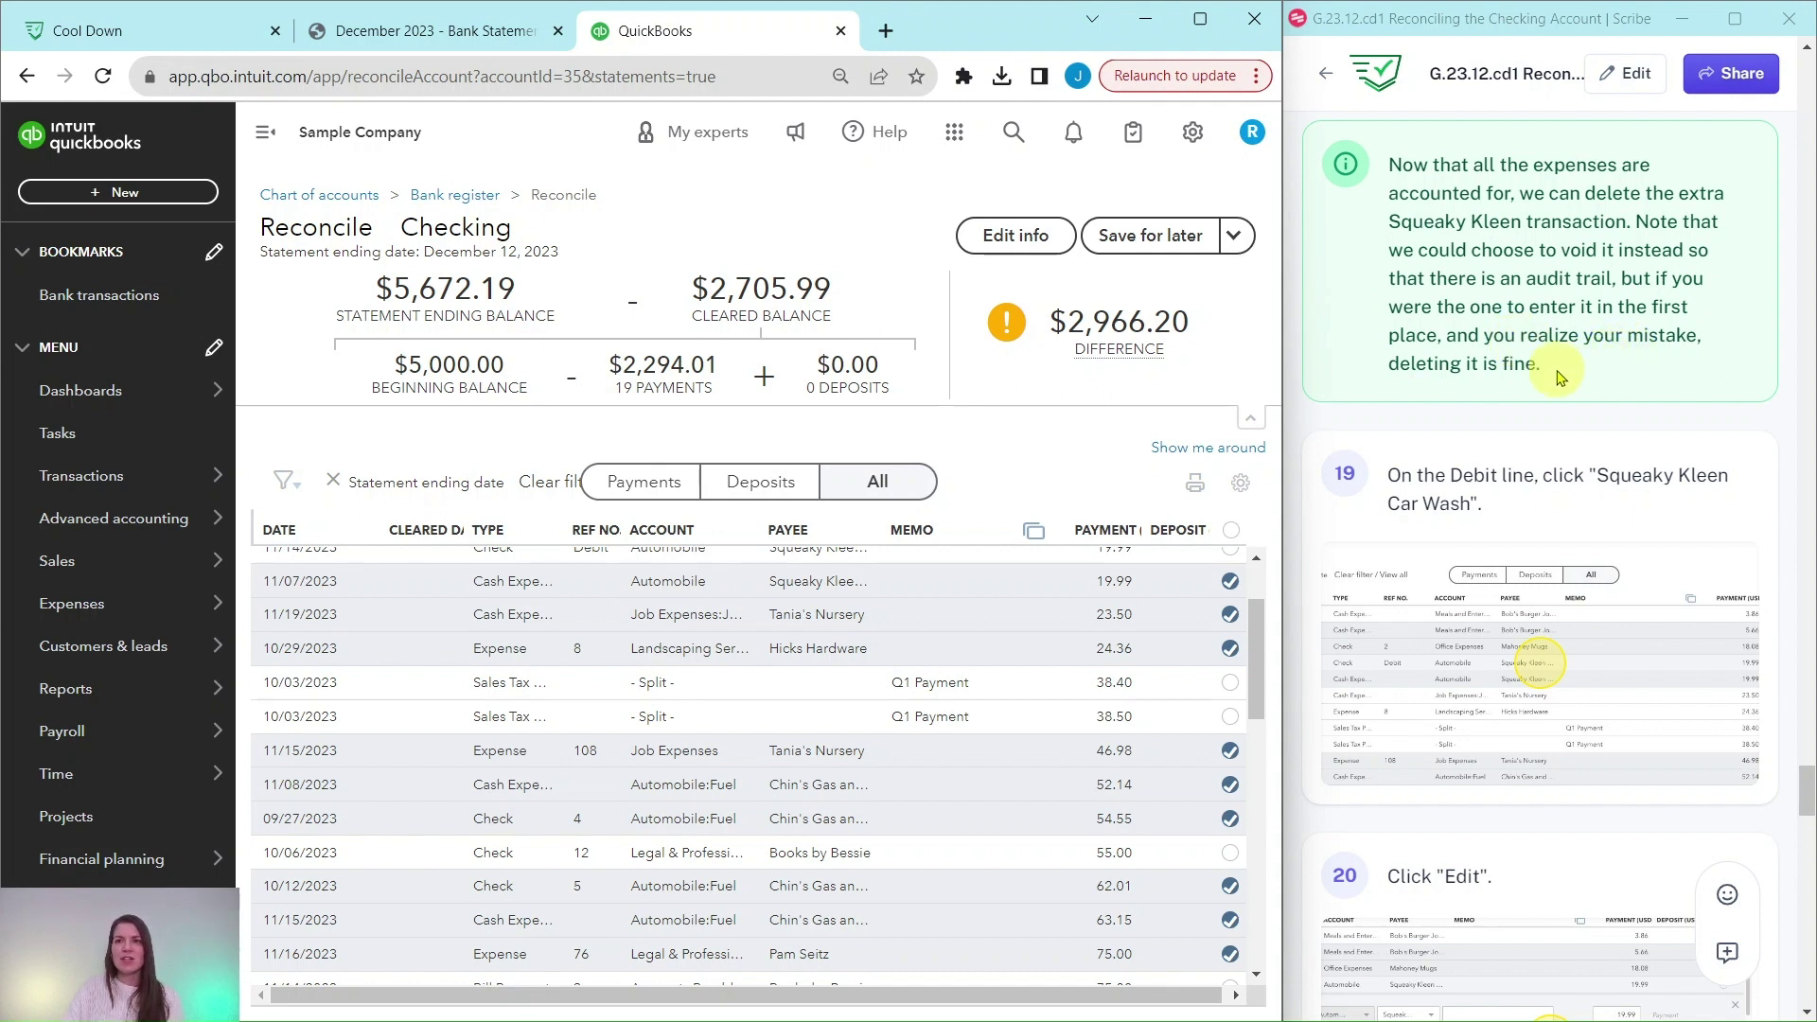
pyautogui.scroll(-3, 1514, 379)
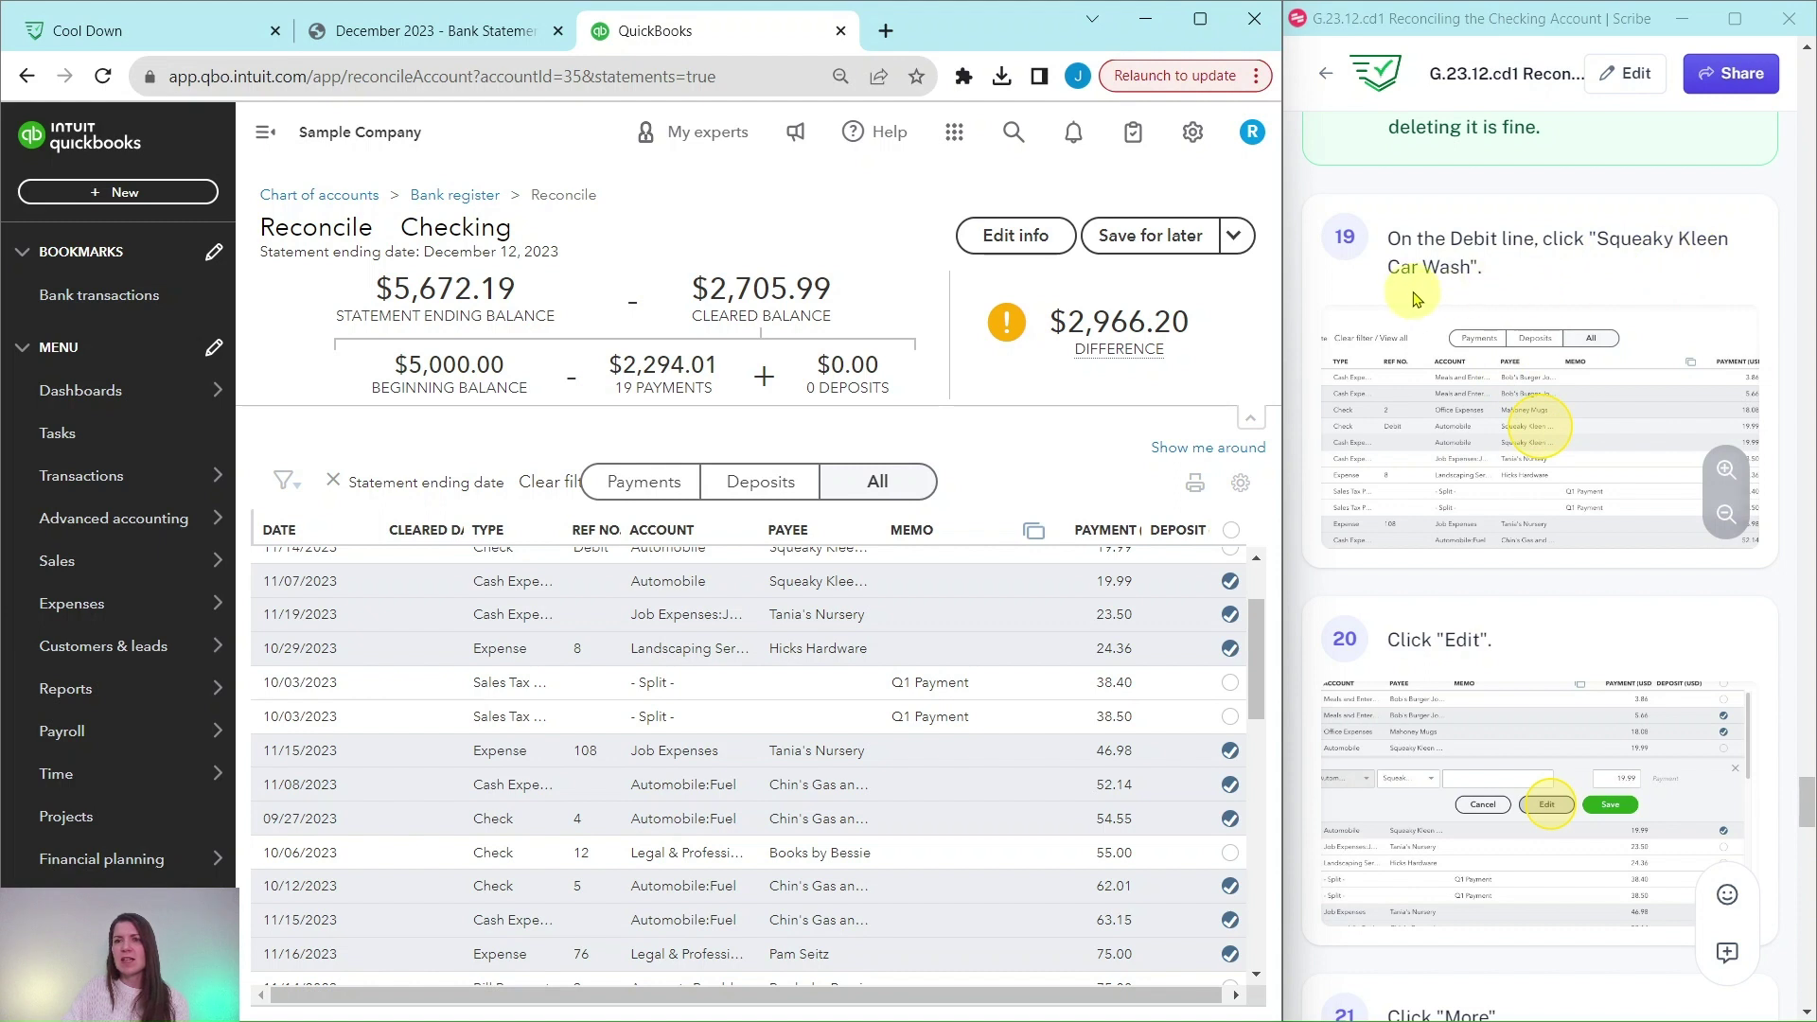
pyautogui.scroll(-5, 1429, 293)
pyautogui.scroll(-3, 1478, 249)
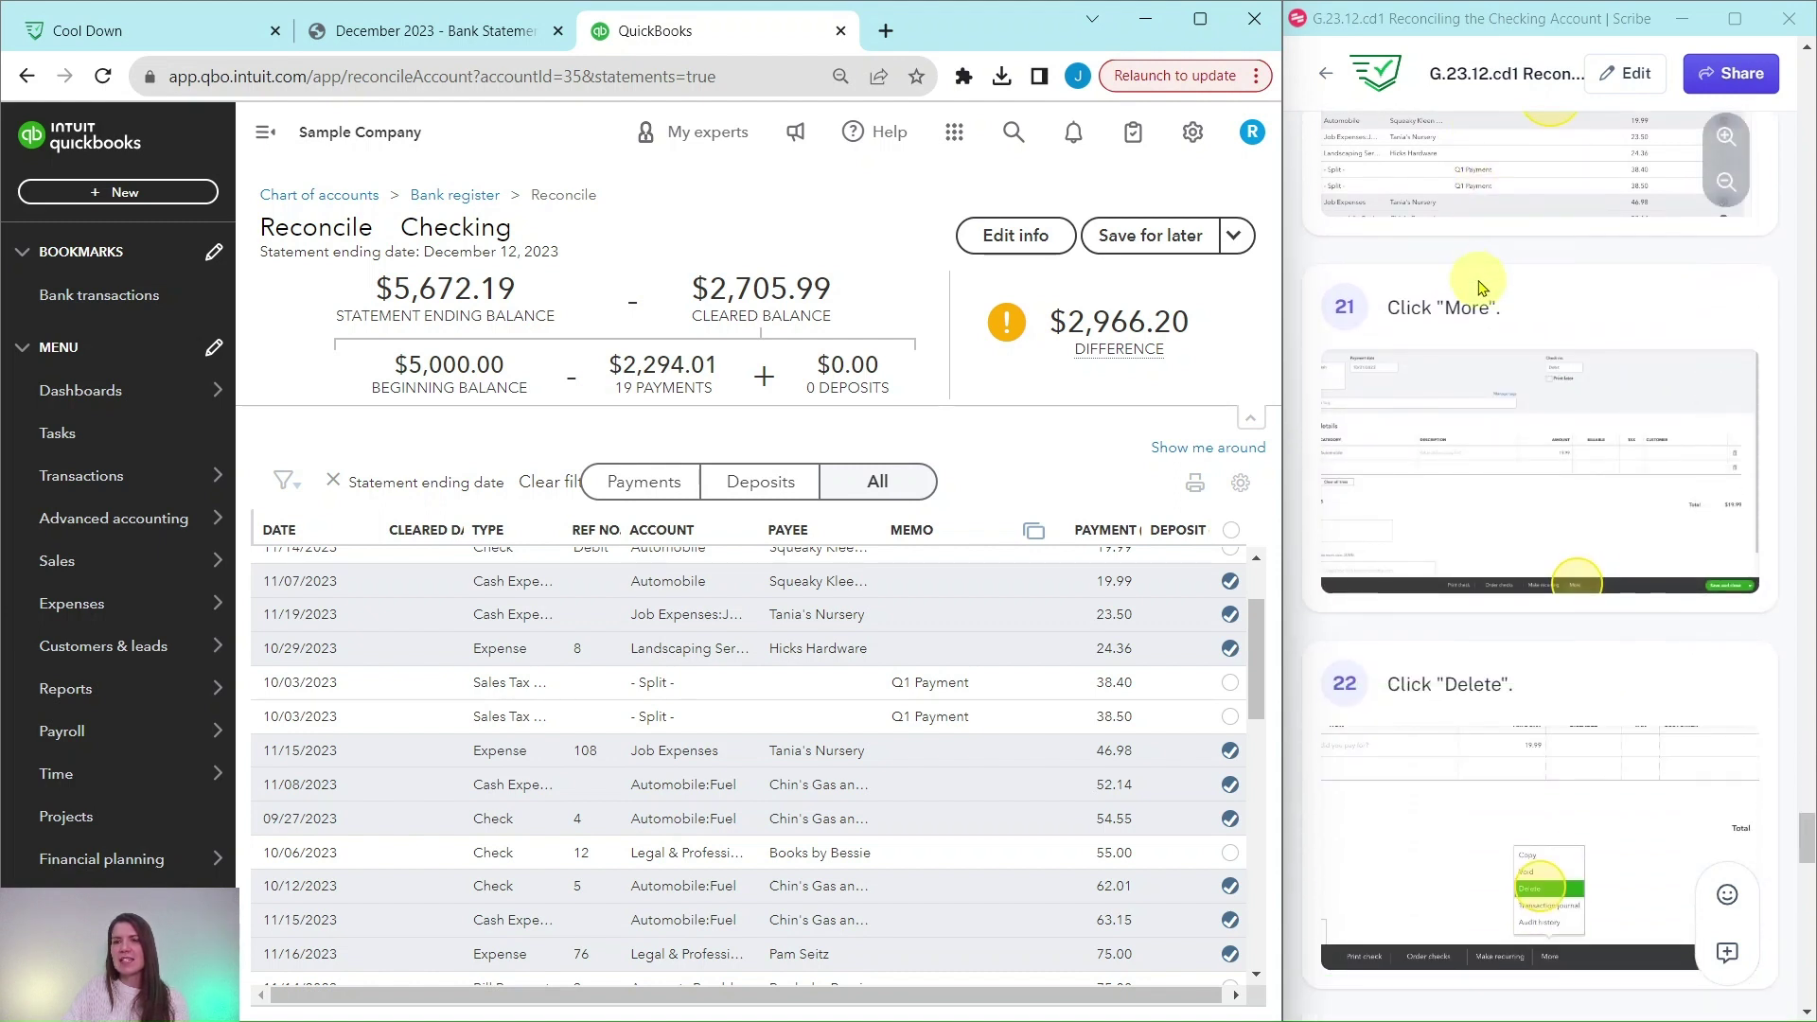
pyautogui.scroll(1, 852, 695)
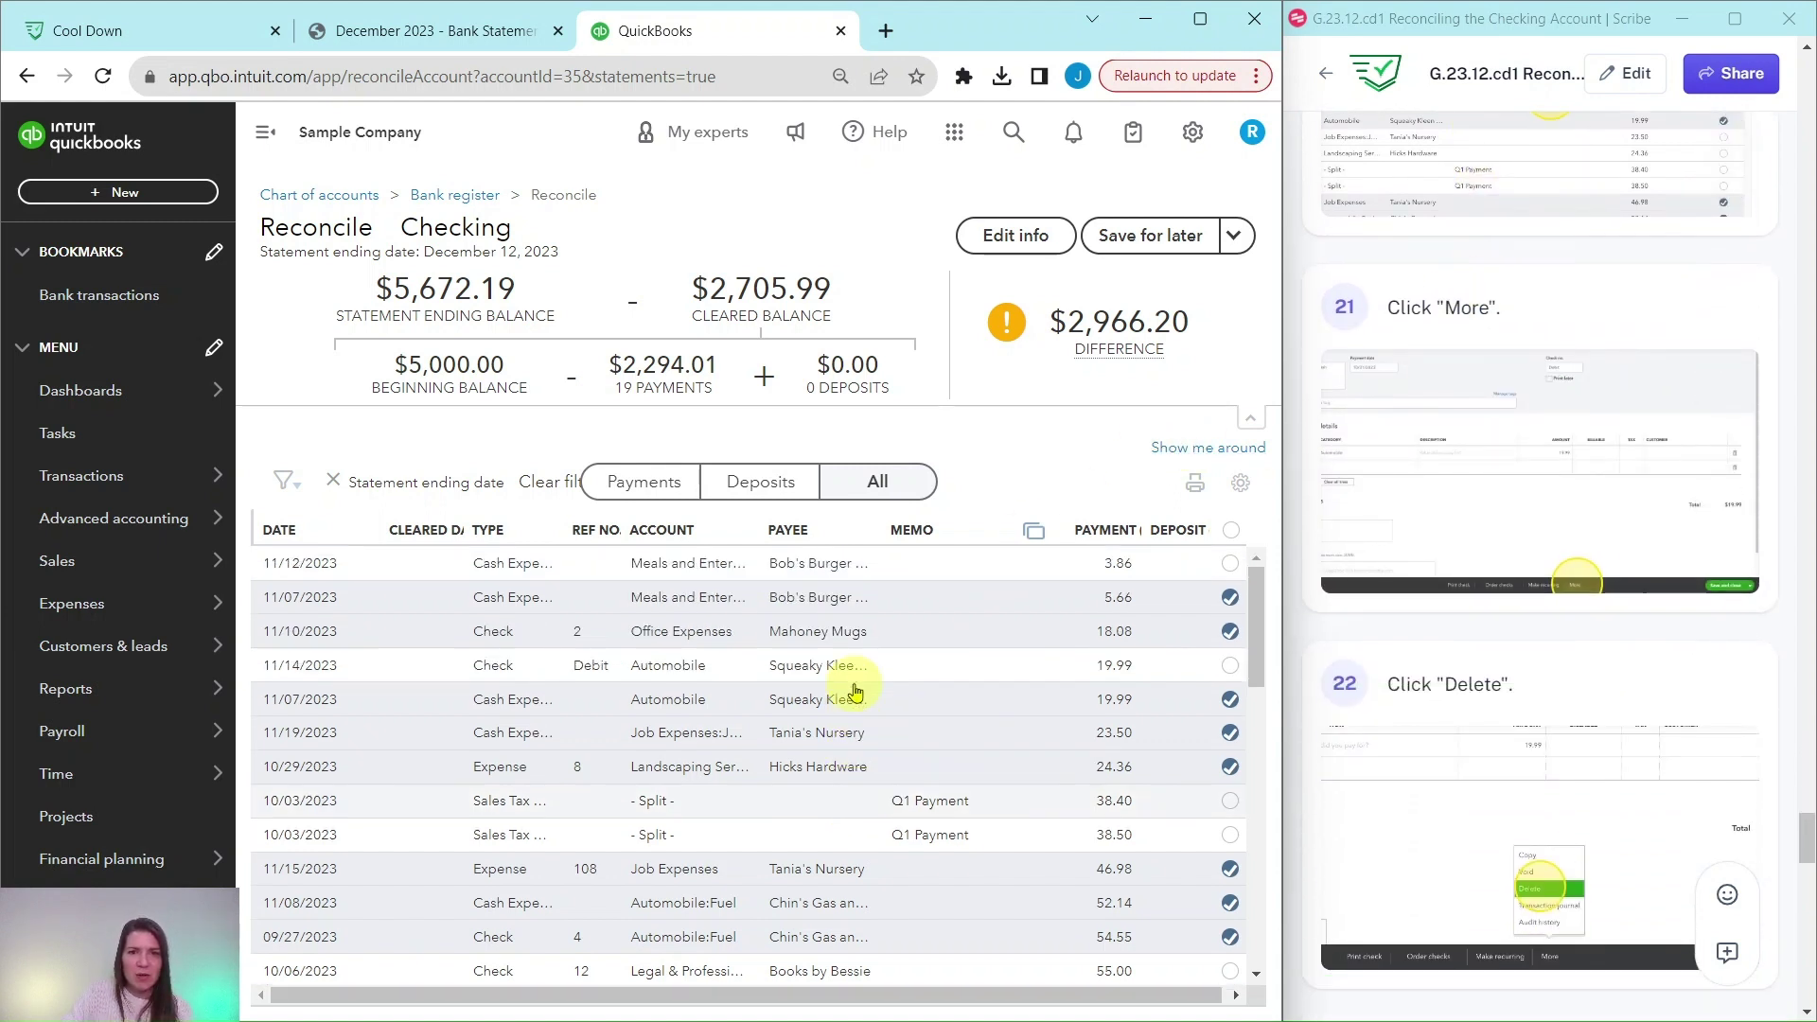
pyautogui.click(778, 678)
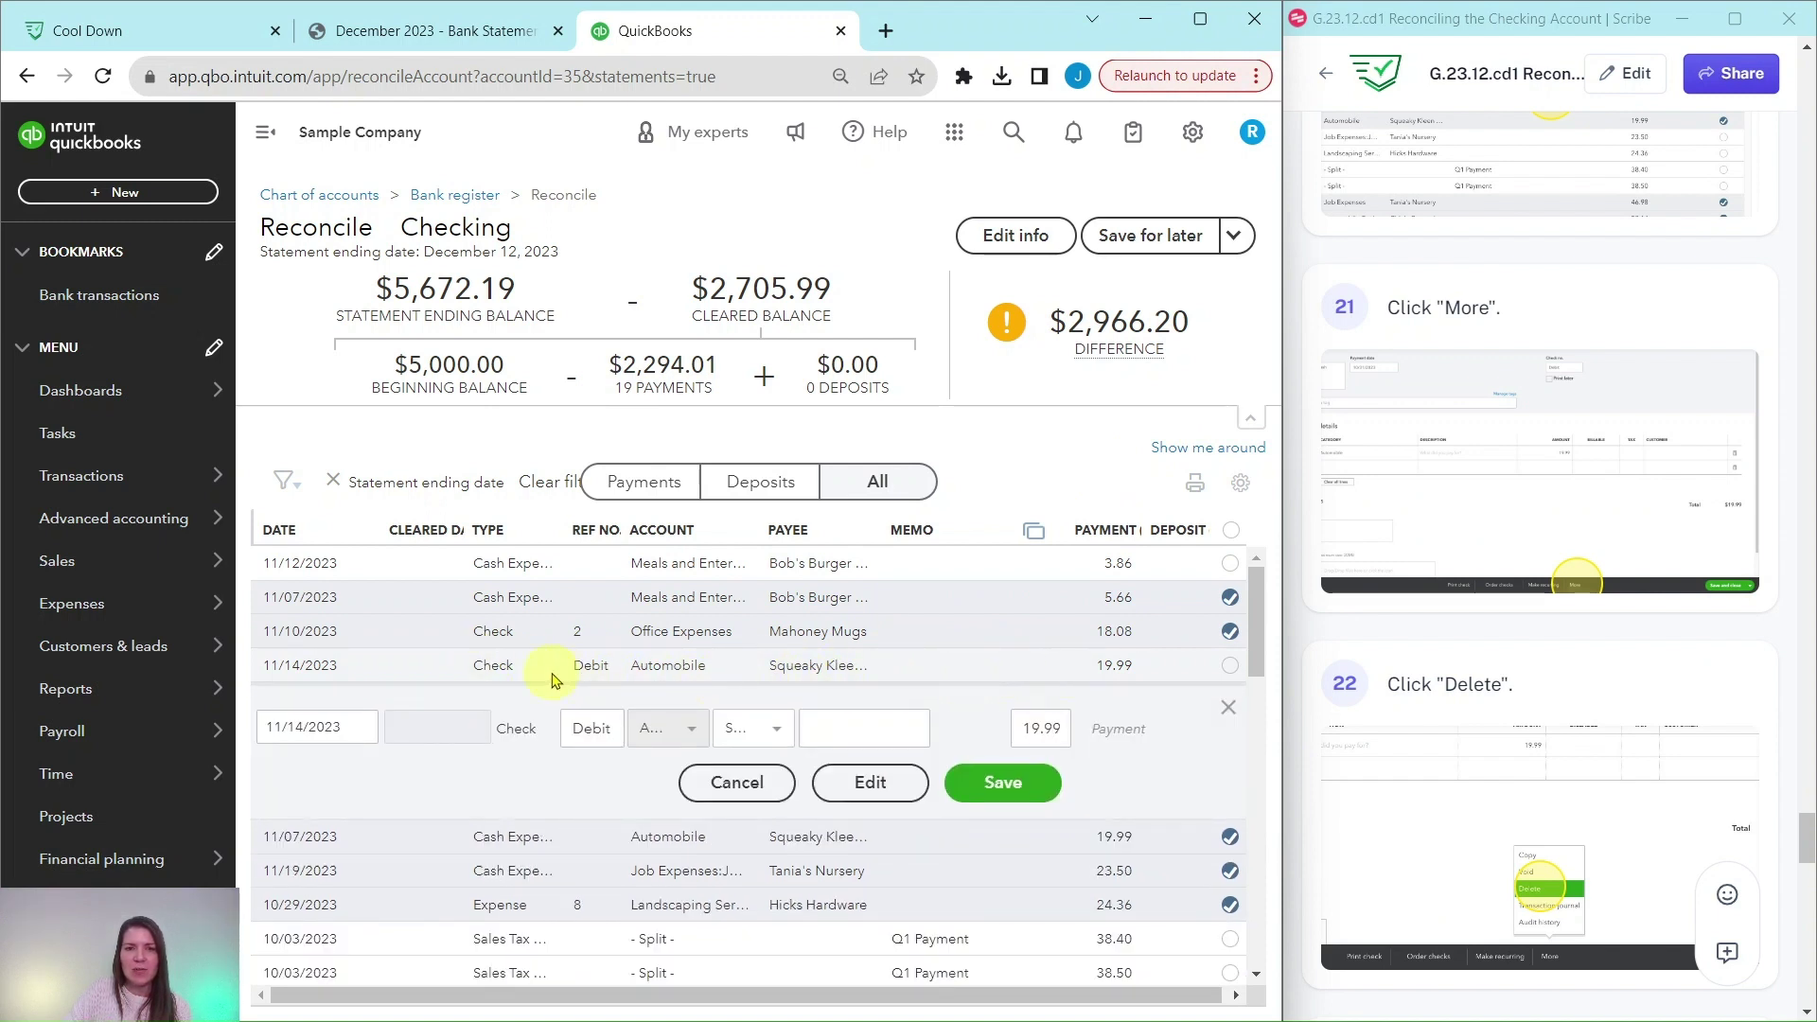
pyautogui.click(866, 785)
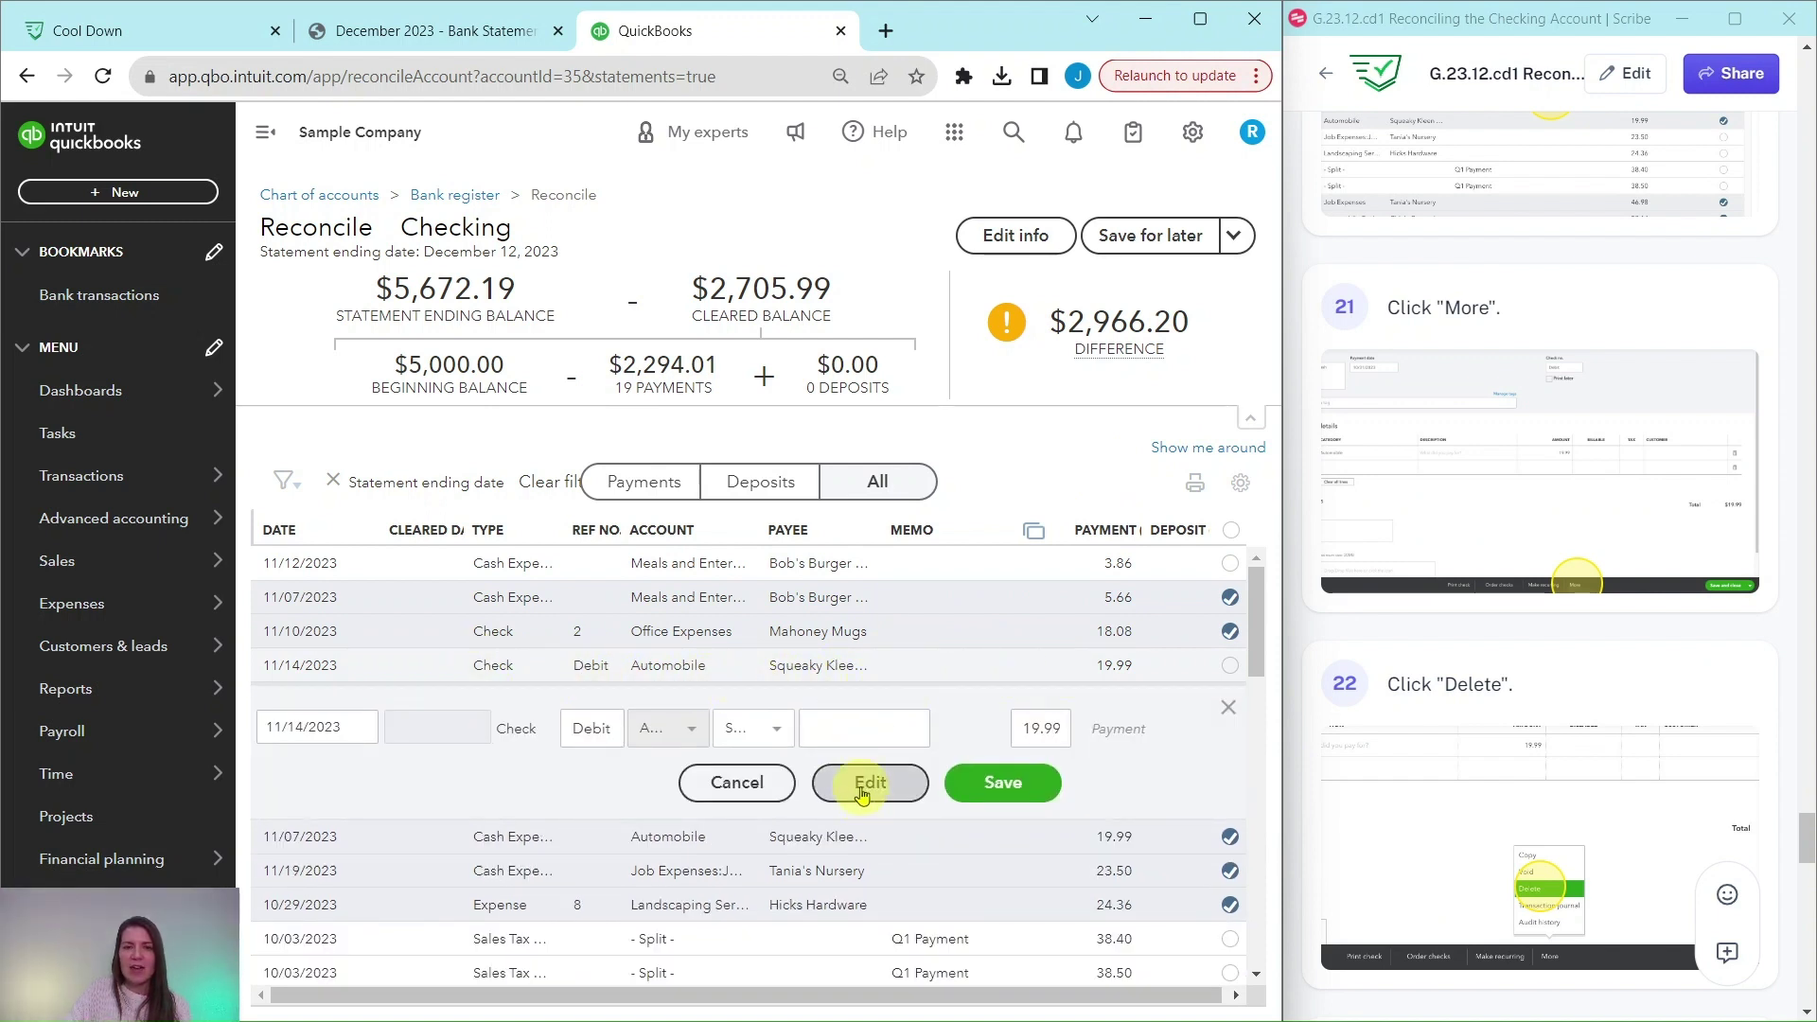
# Step: Delete the duplicate 19.99 Squeaky Kleen Car Wash check and confirm the deletion
pyautogui.scroll(-2, 1505, 526)
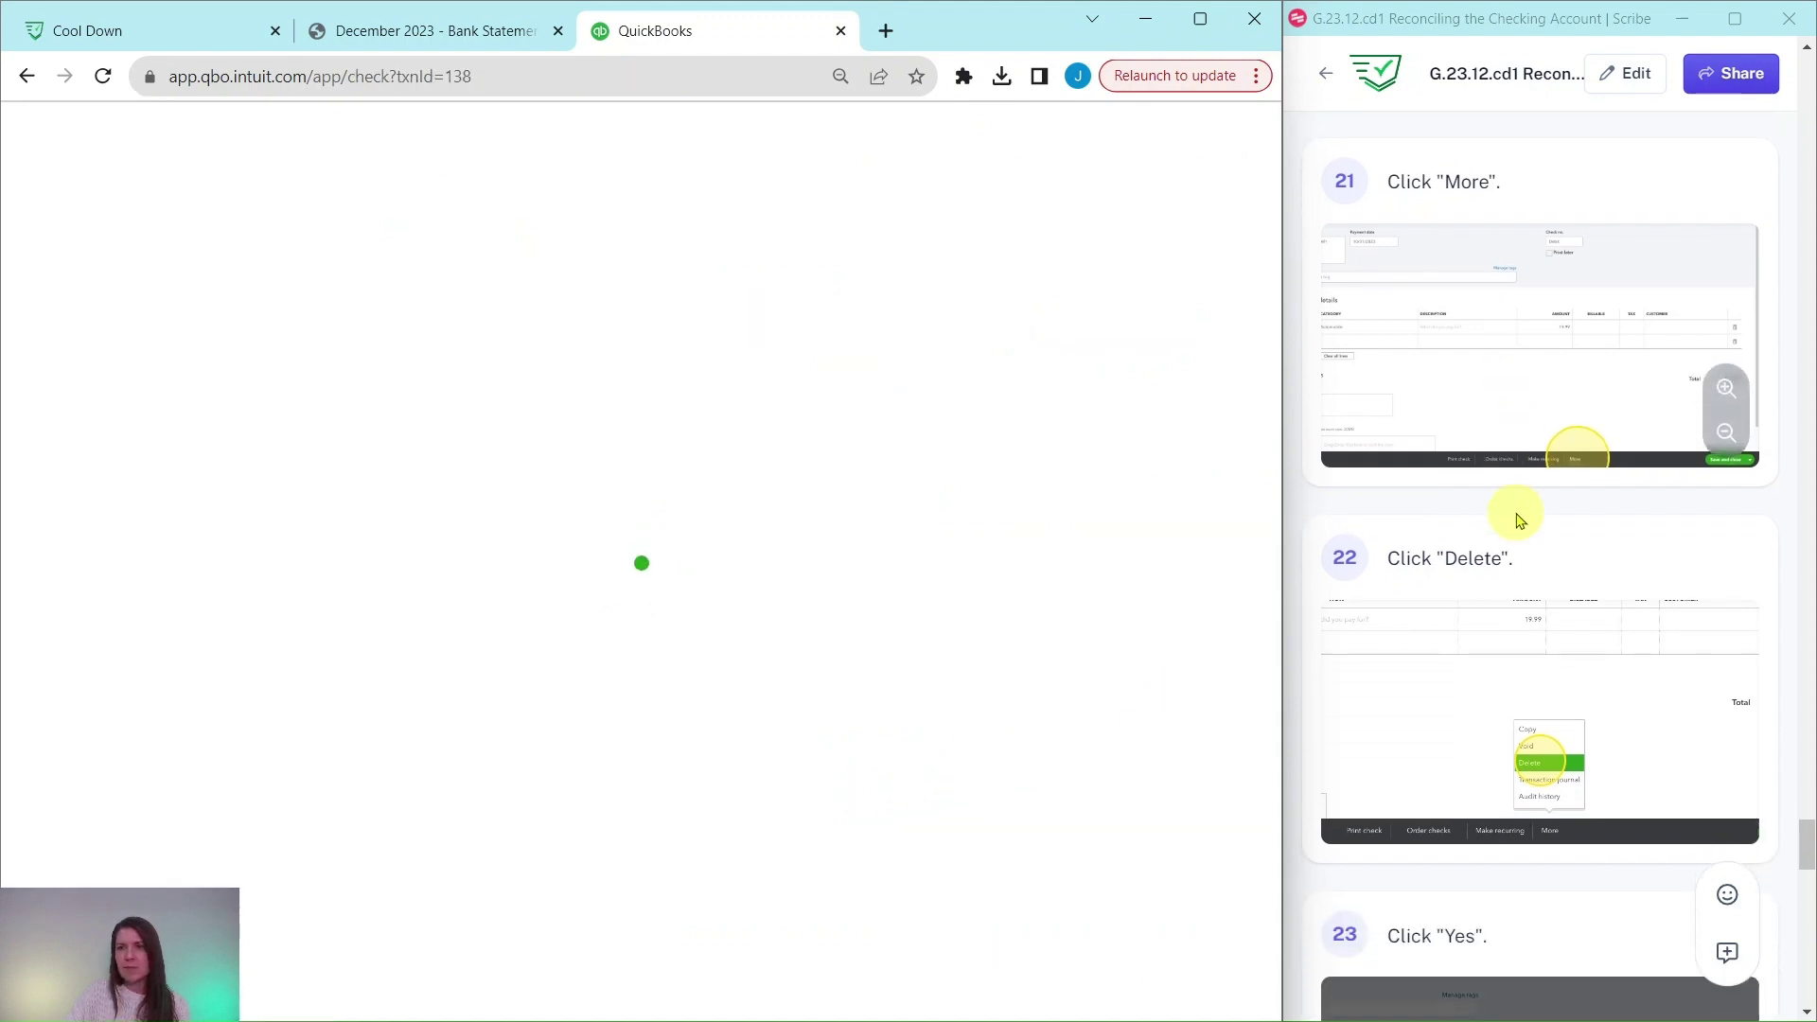
pyautogui.scroll(1, 1457, 227)
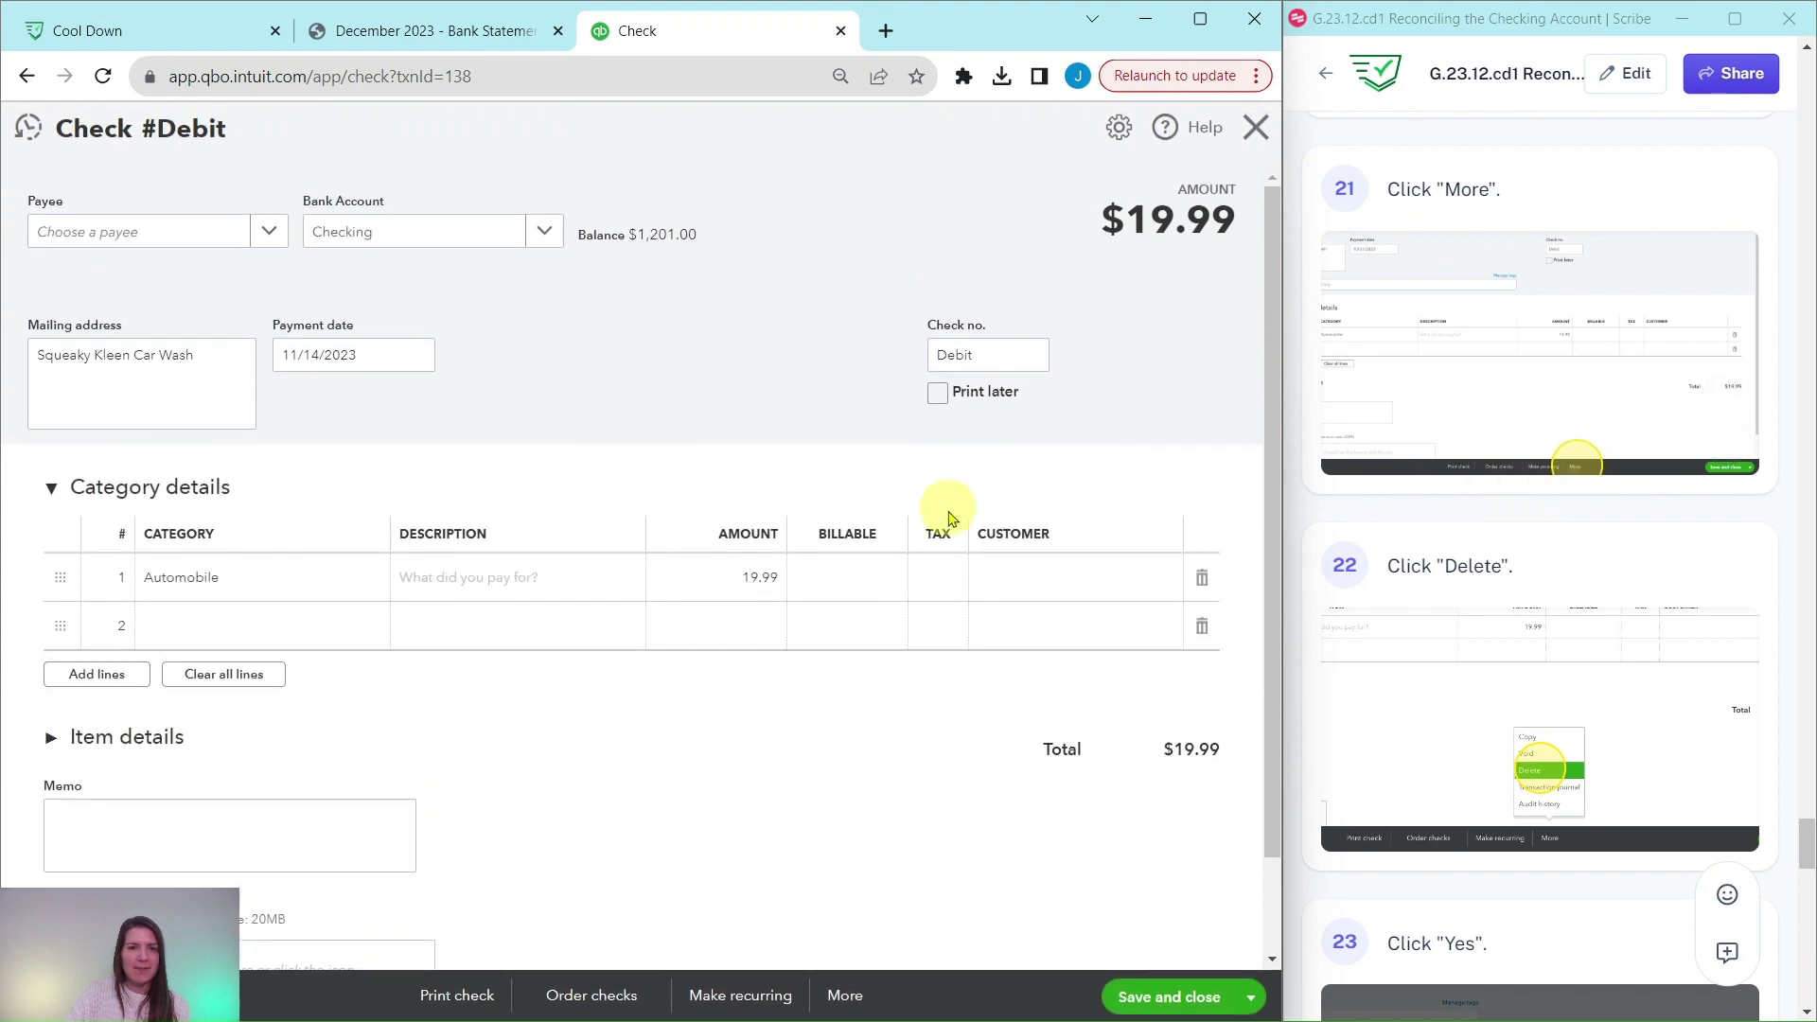
pyautogui.click(845, 998)
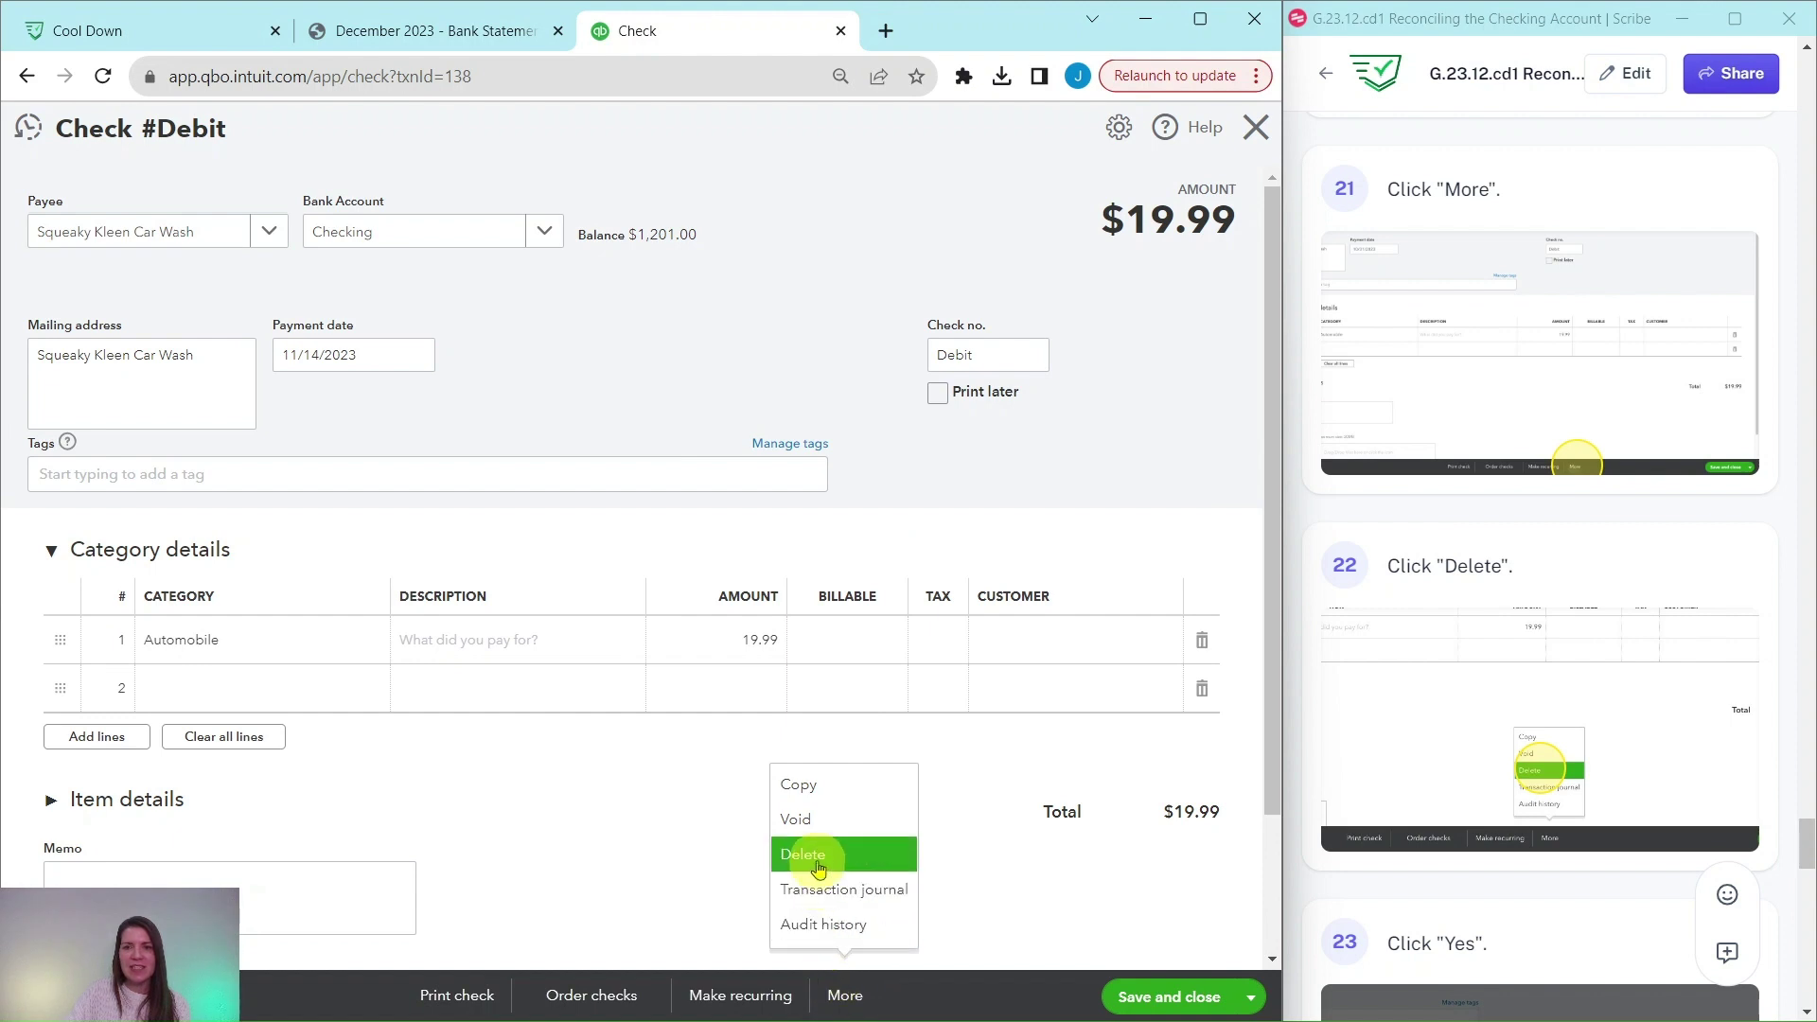
pyautogui.click(819, 866)
pyautogui.scroll(-5, 1472, 748)
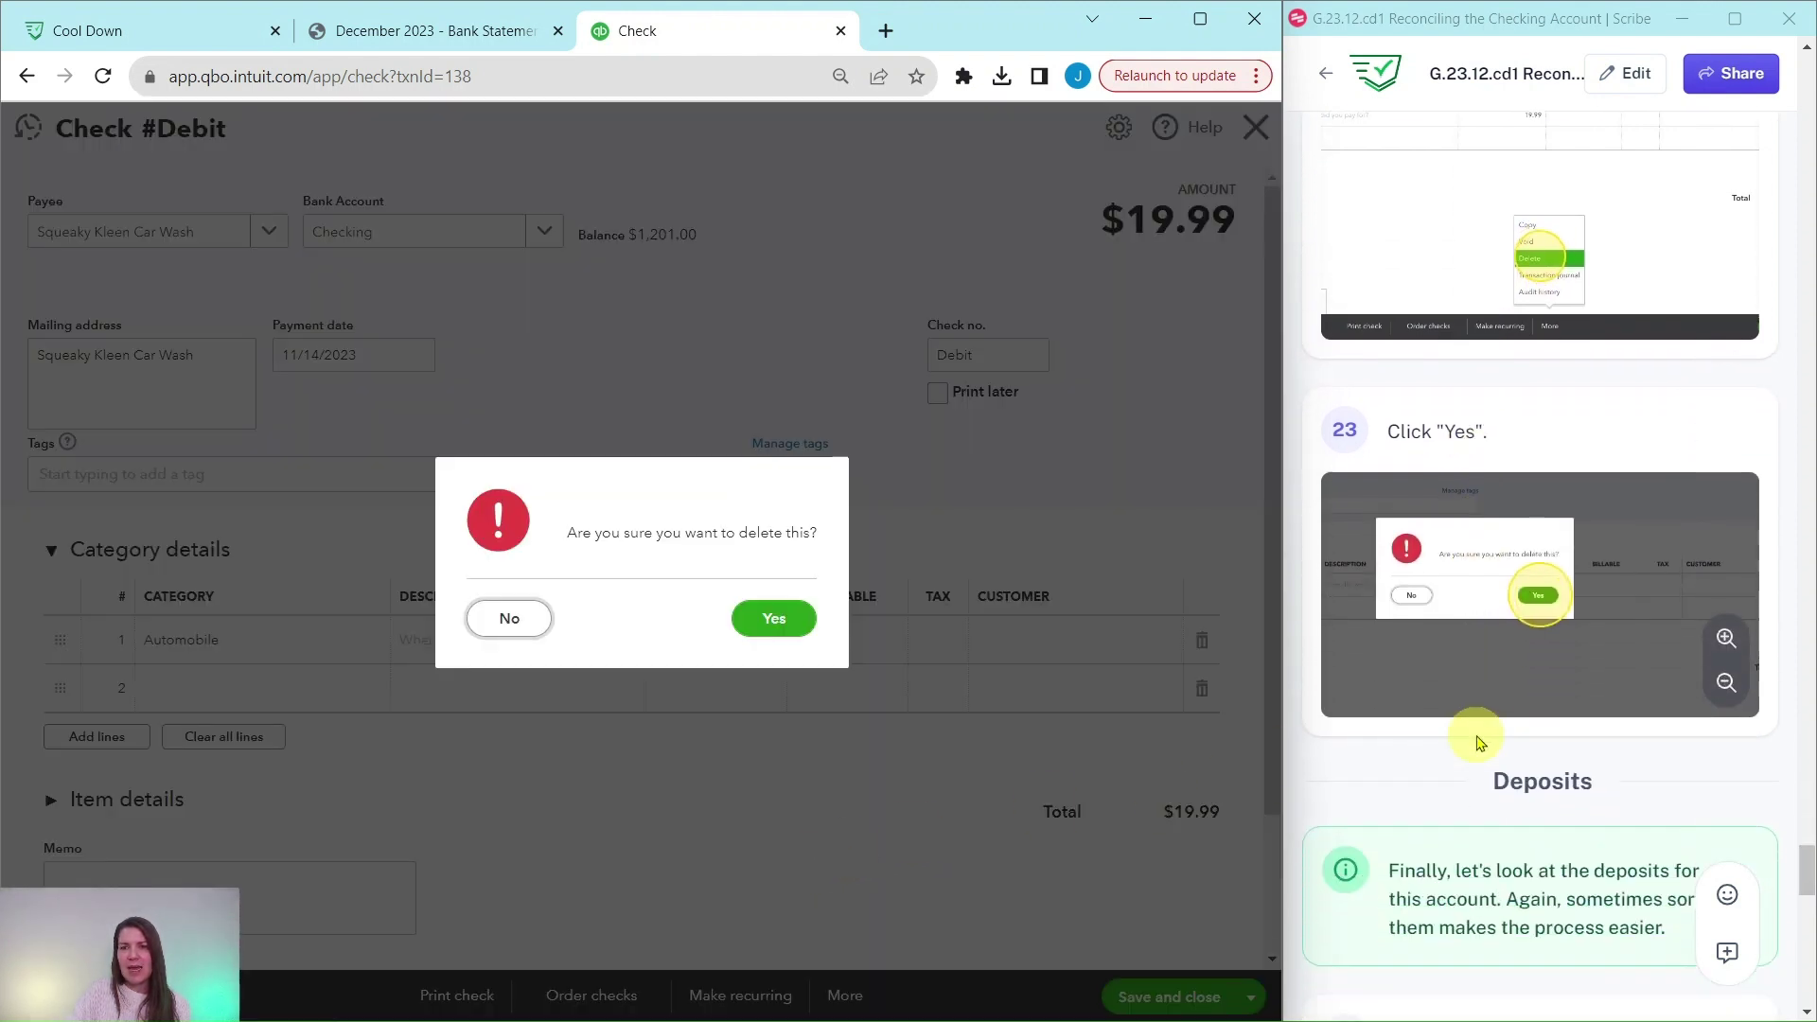
pyautogui.scroll(-1, 1479, 743)
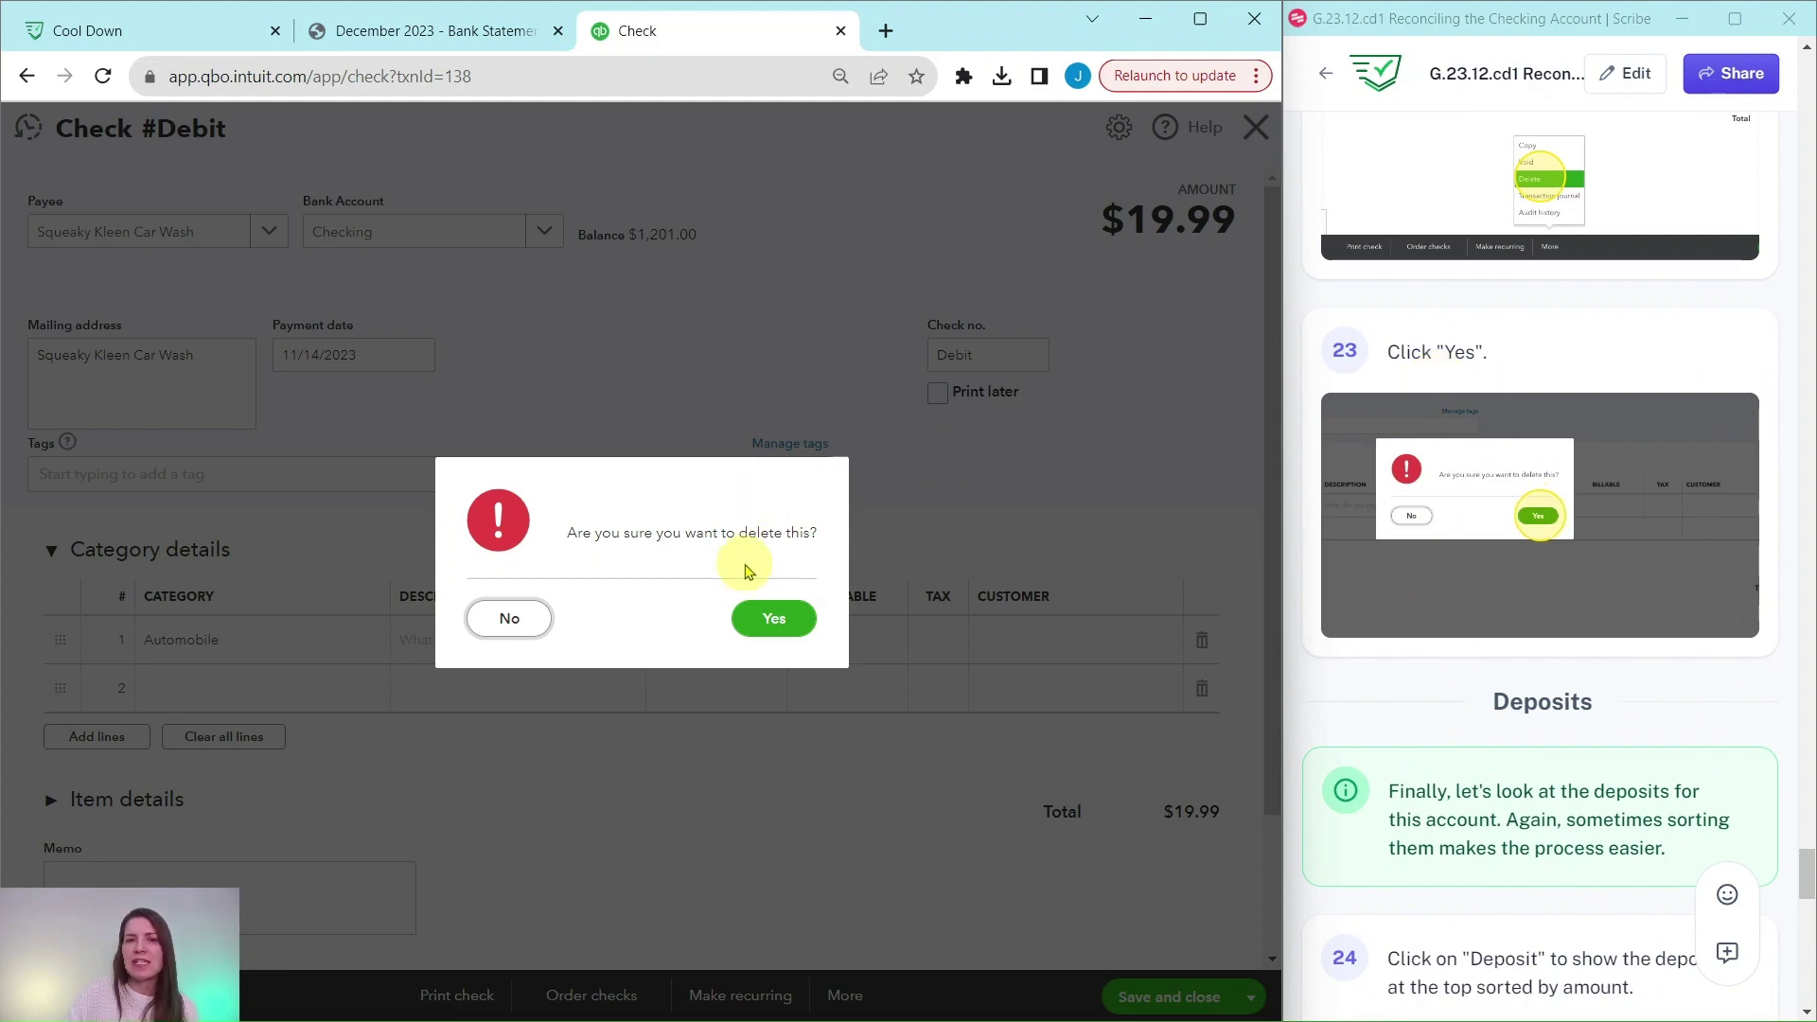
pyautogui.click(771, 620)
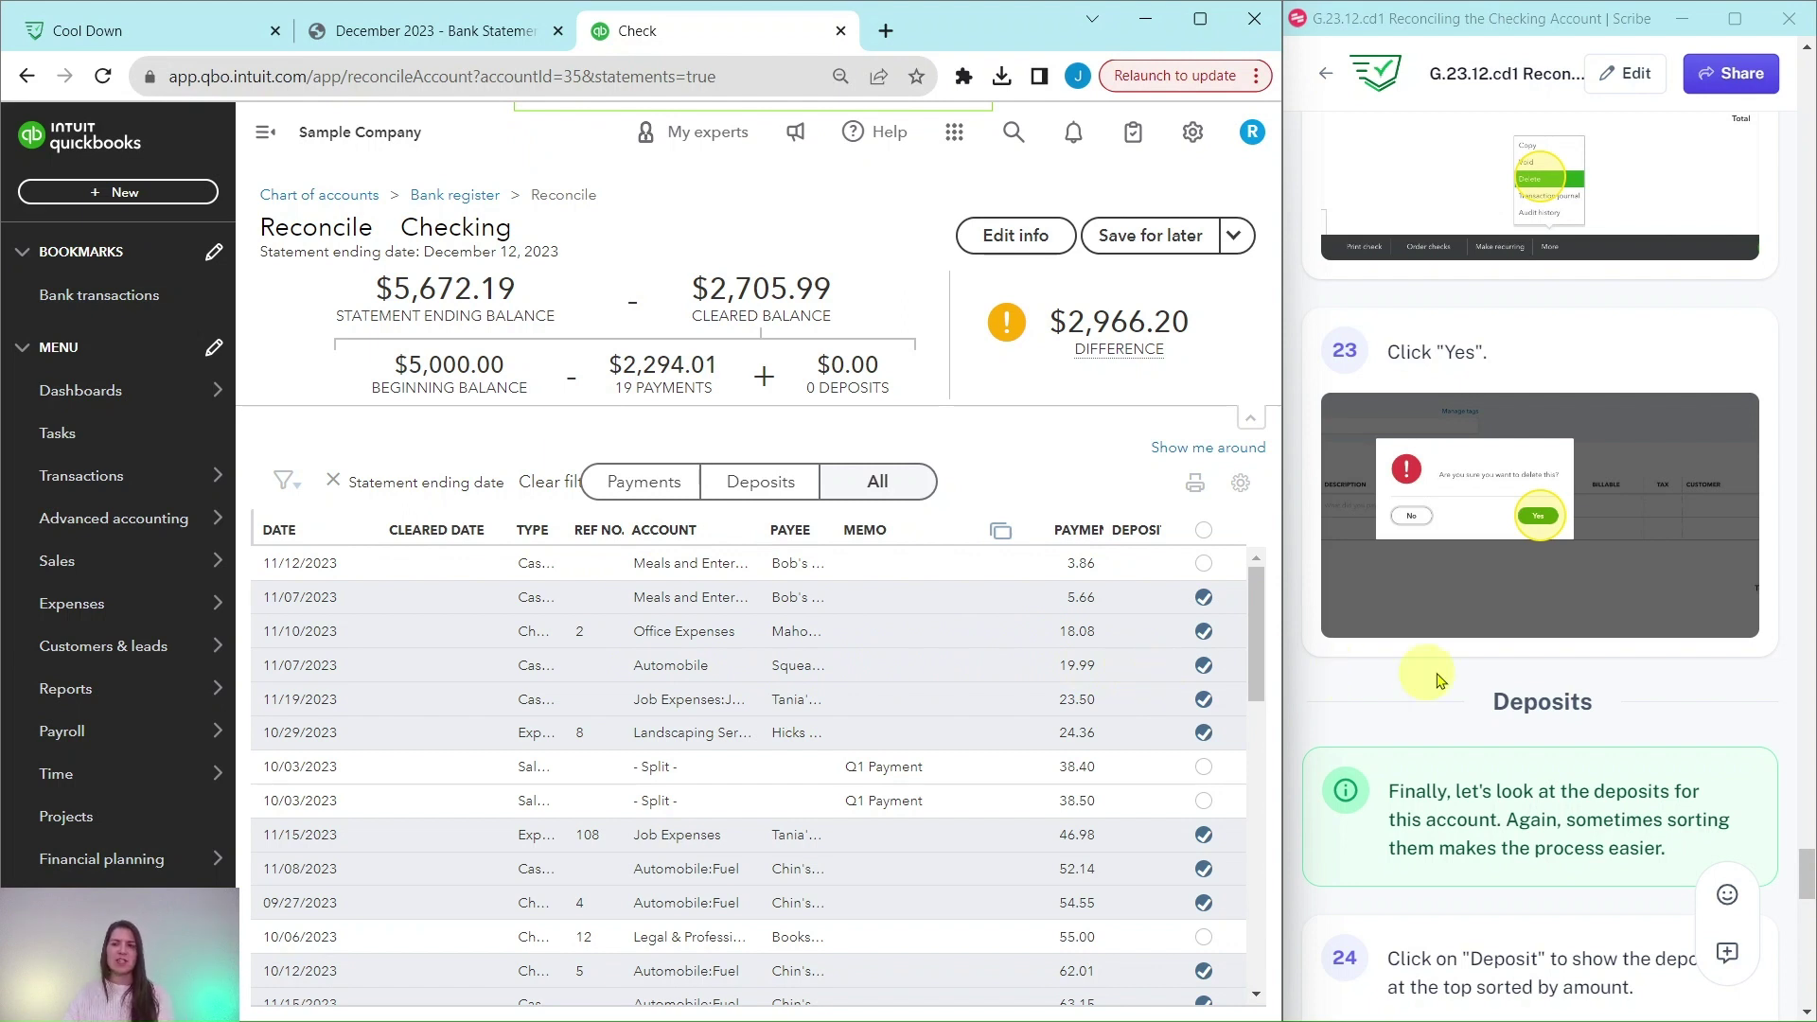
# Step: Sort the reconciliation transactions by deposit amount in ascending order and widen the Deposit column to show full amounts
pyautogui.scroll(-6, 1532, 690)
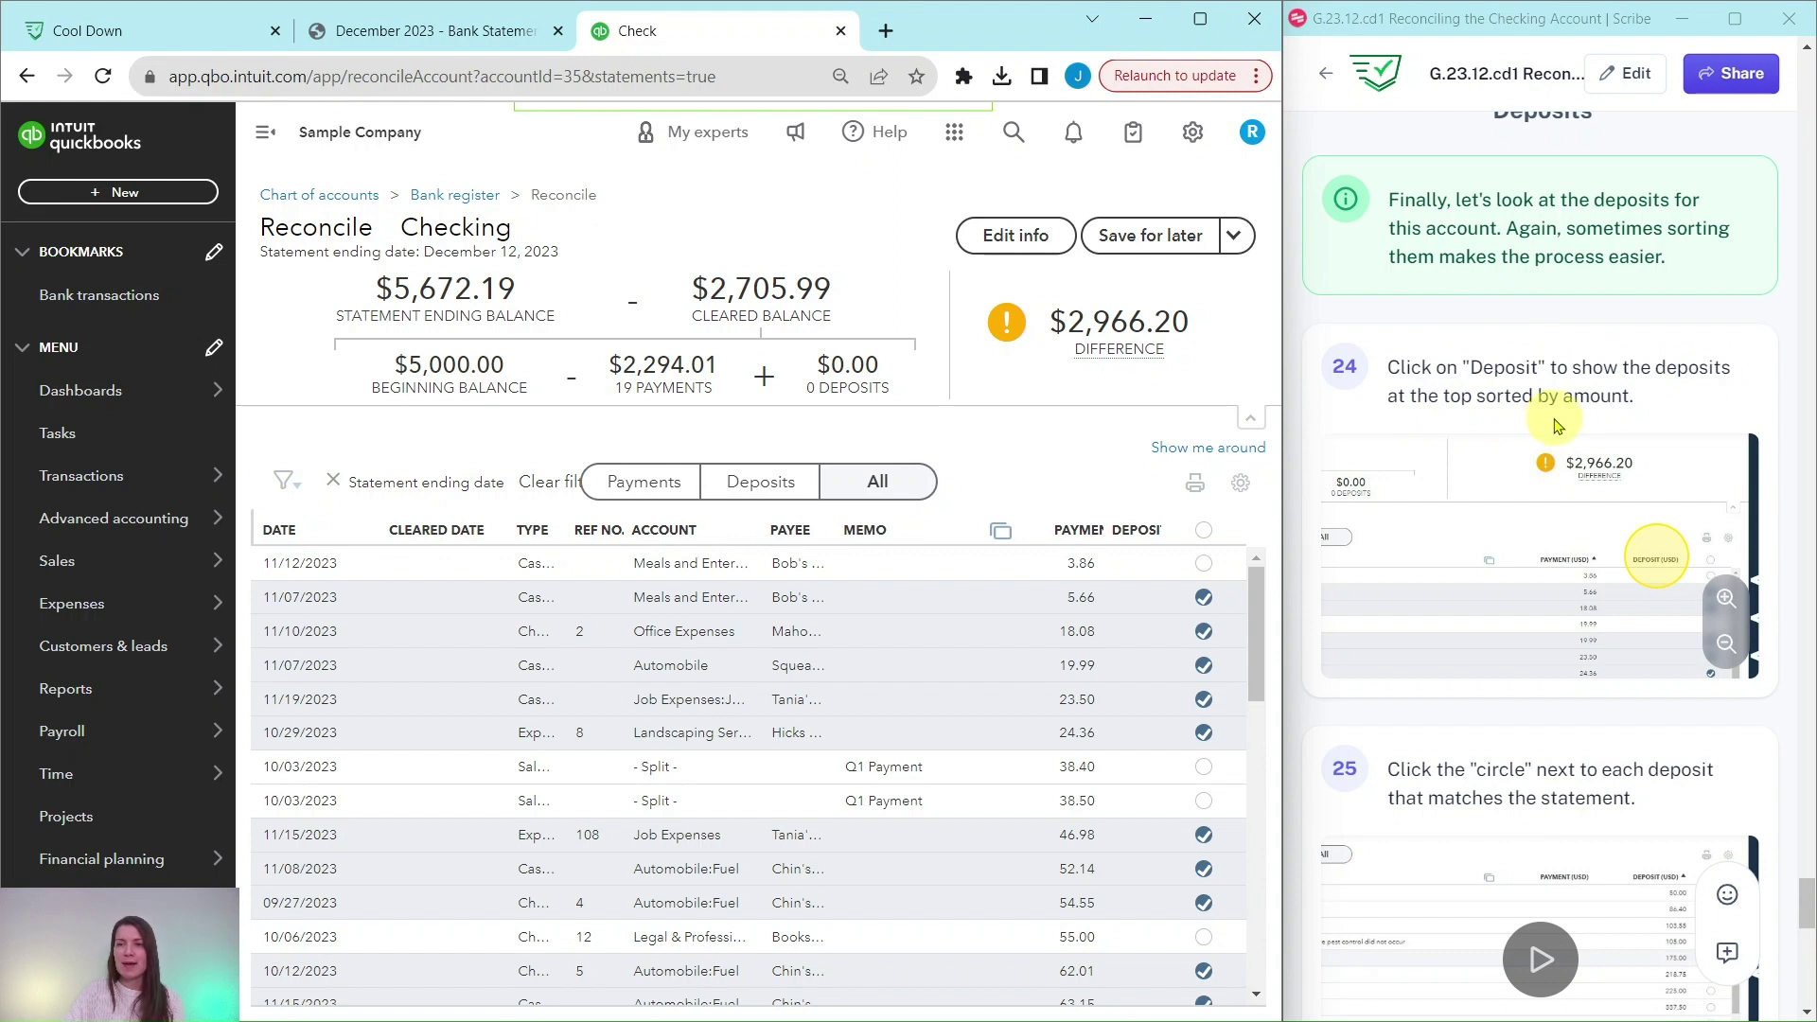
pyautogui.scroll(-1, 1556, 426)
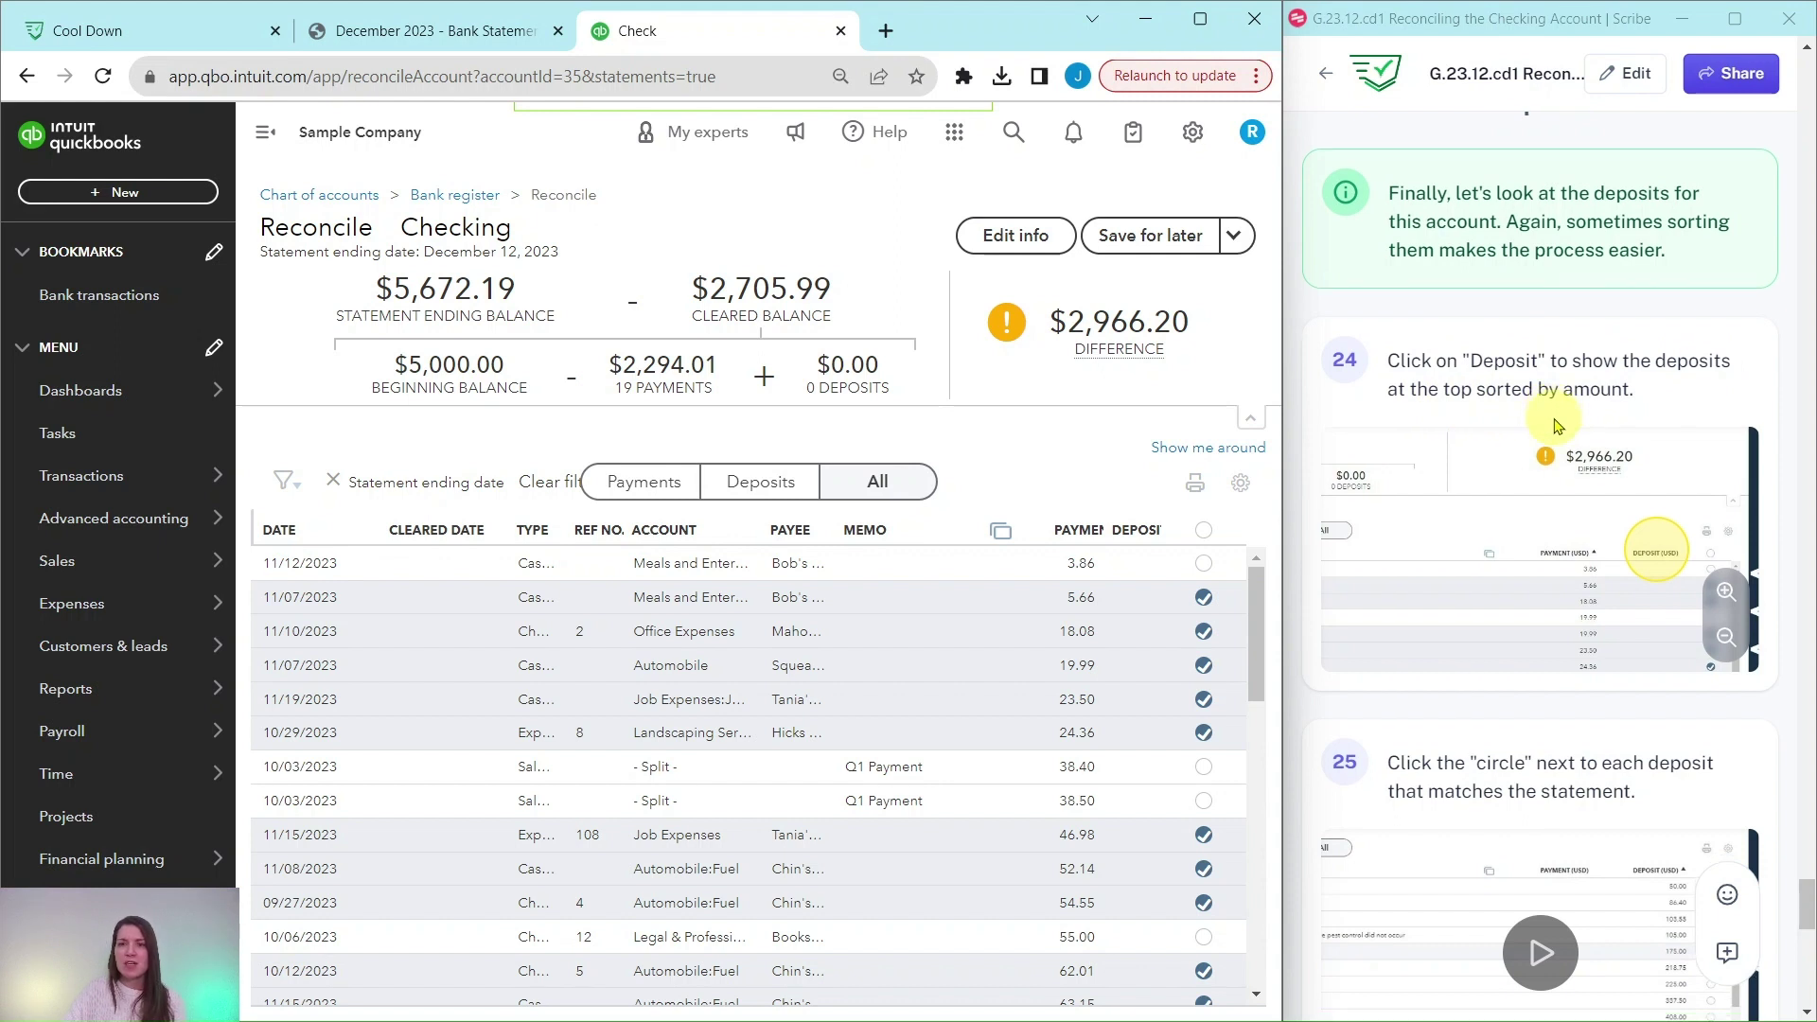
pyautogui.click(1143, 536)
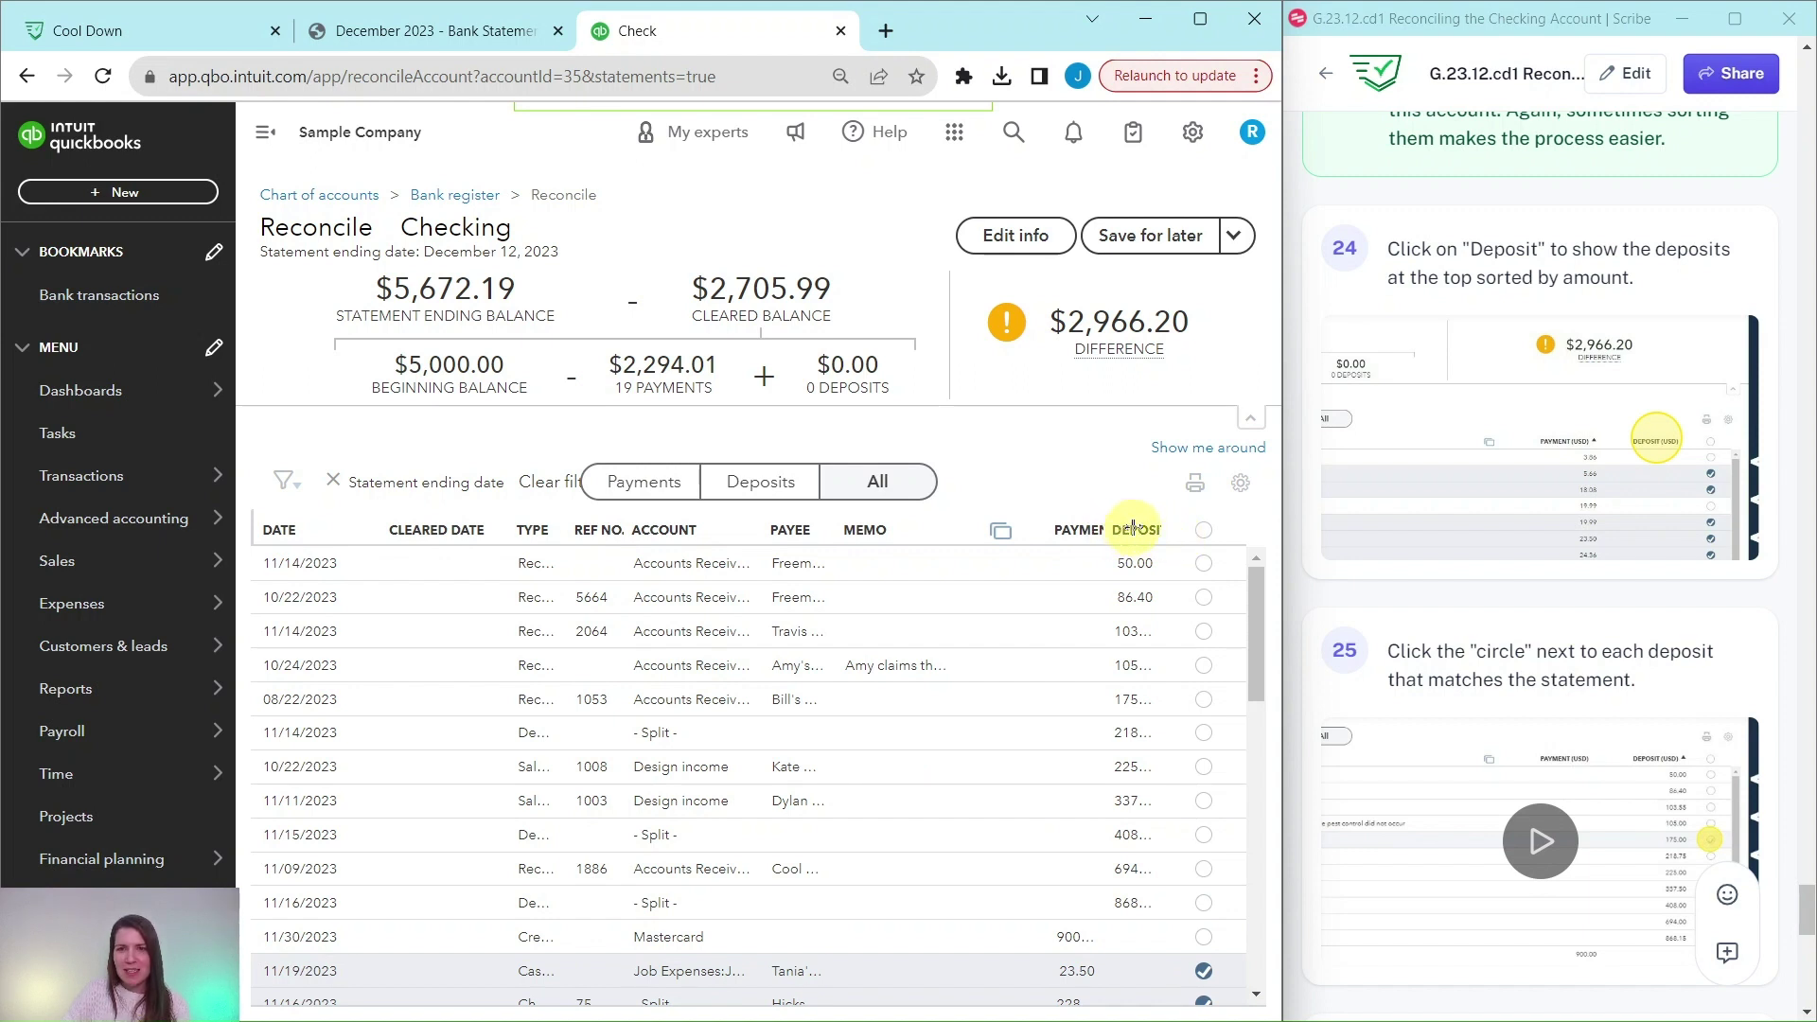
pyautogui.moveTo(1134, 526); pyautogui.dragTo(1179, 531)
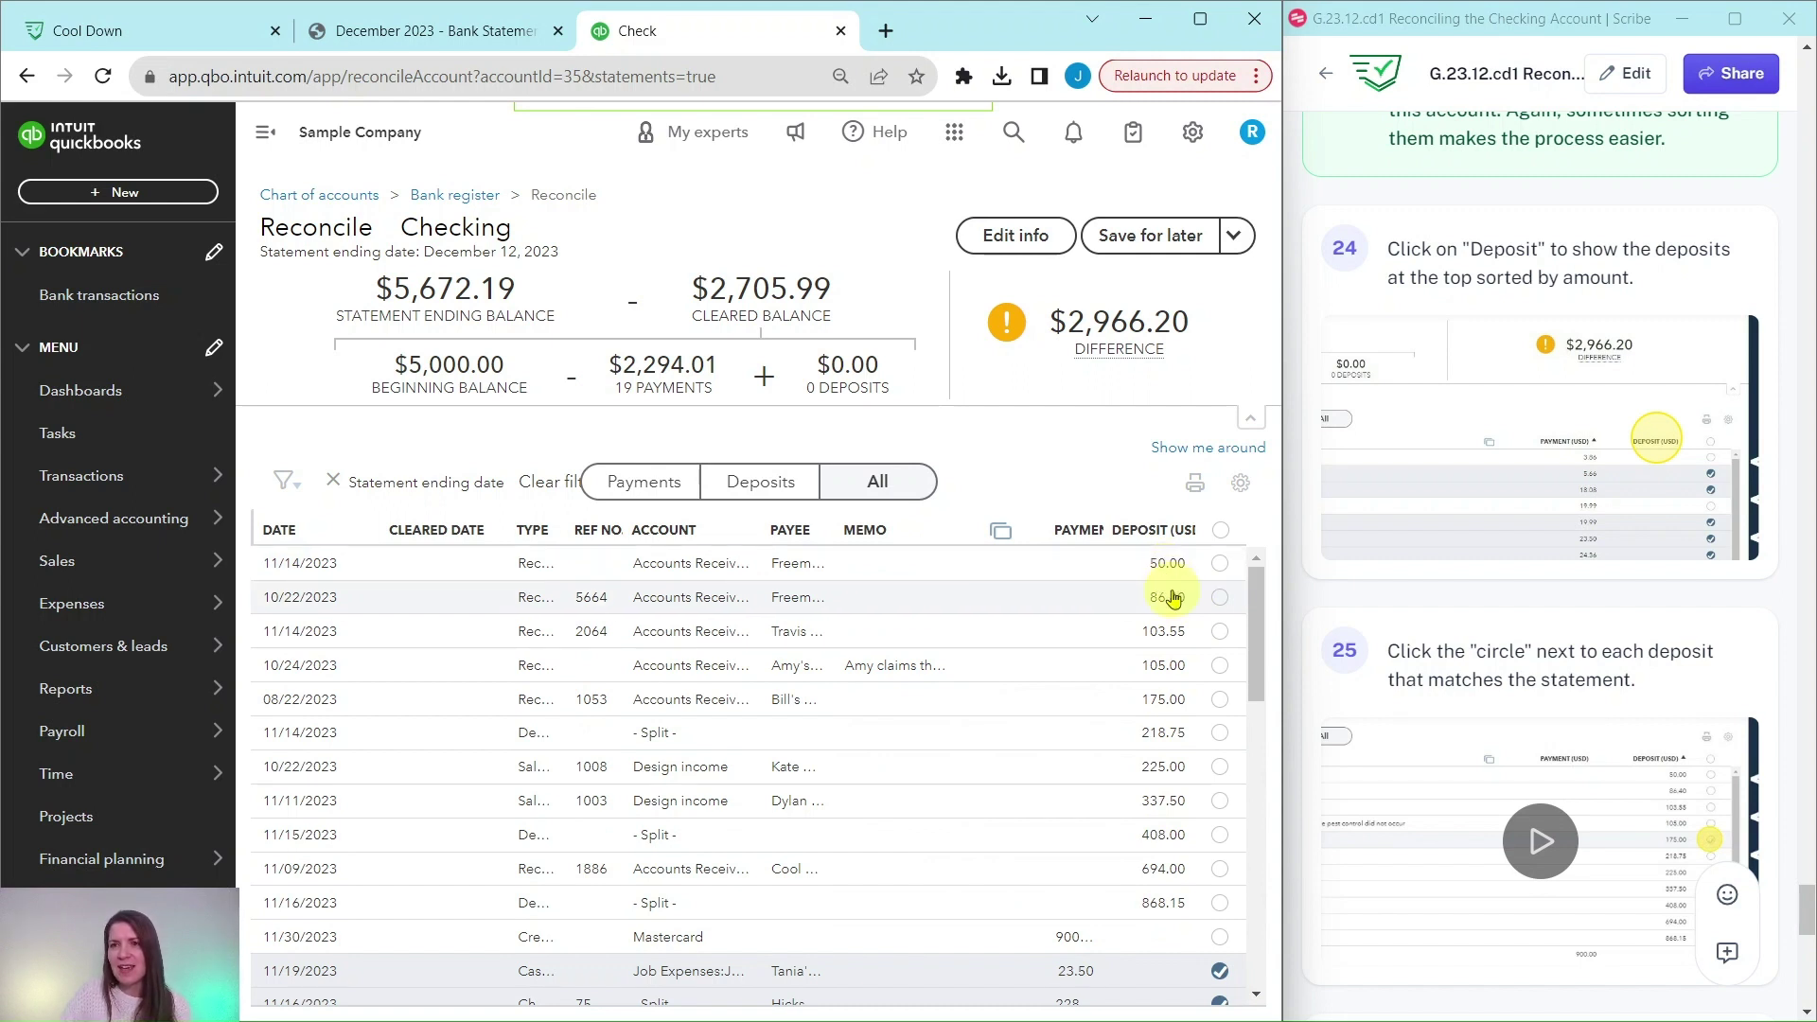
# Step: Compare the deposits with the bank statement and mark the 175.00 received payment dated 08/22/2023 as cleared
pyautogui.scroll(-1, 1703, 511)
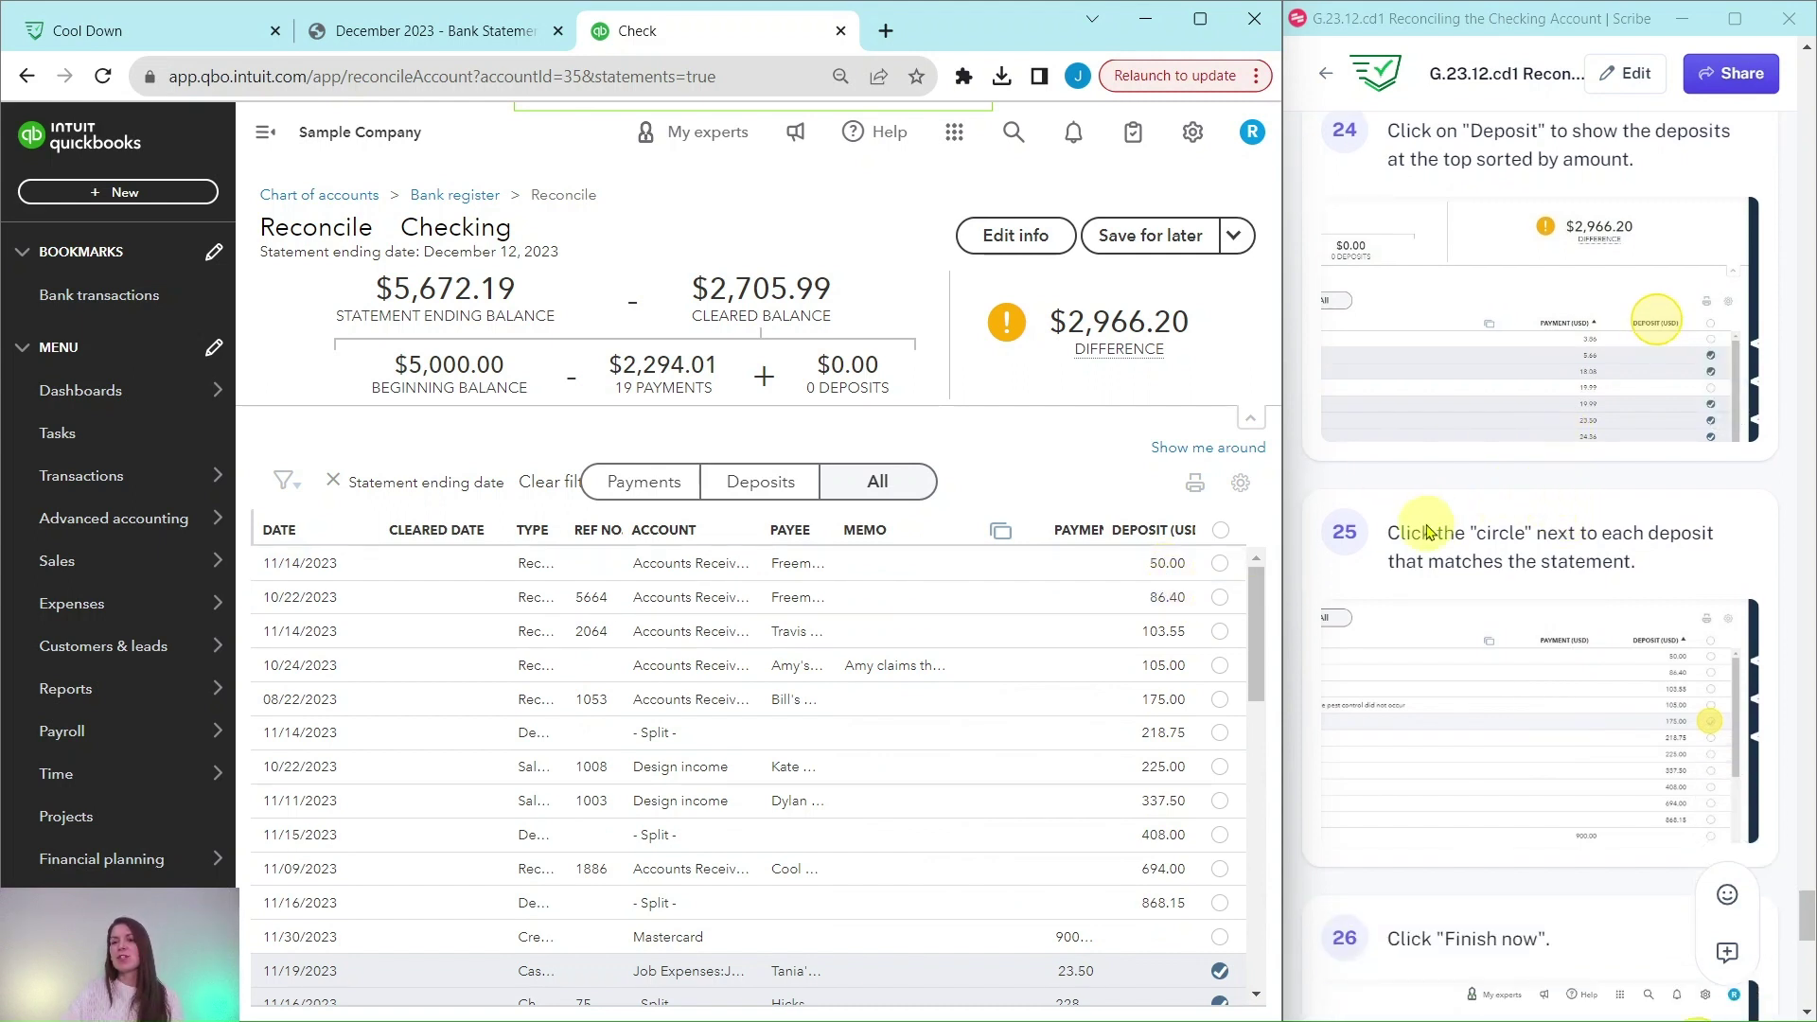
pyautogui.scroll(-3, 1741, 511)
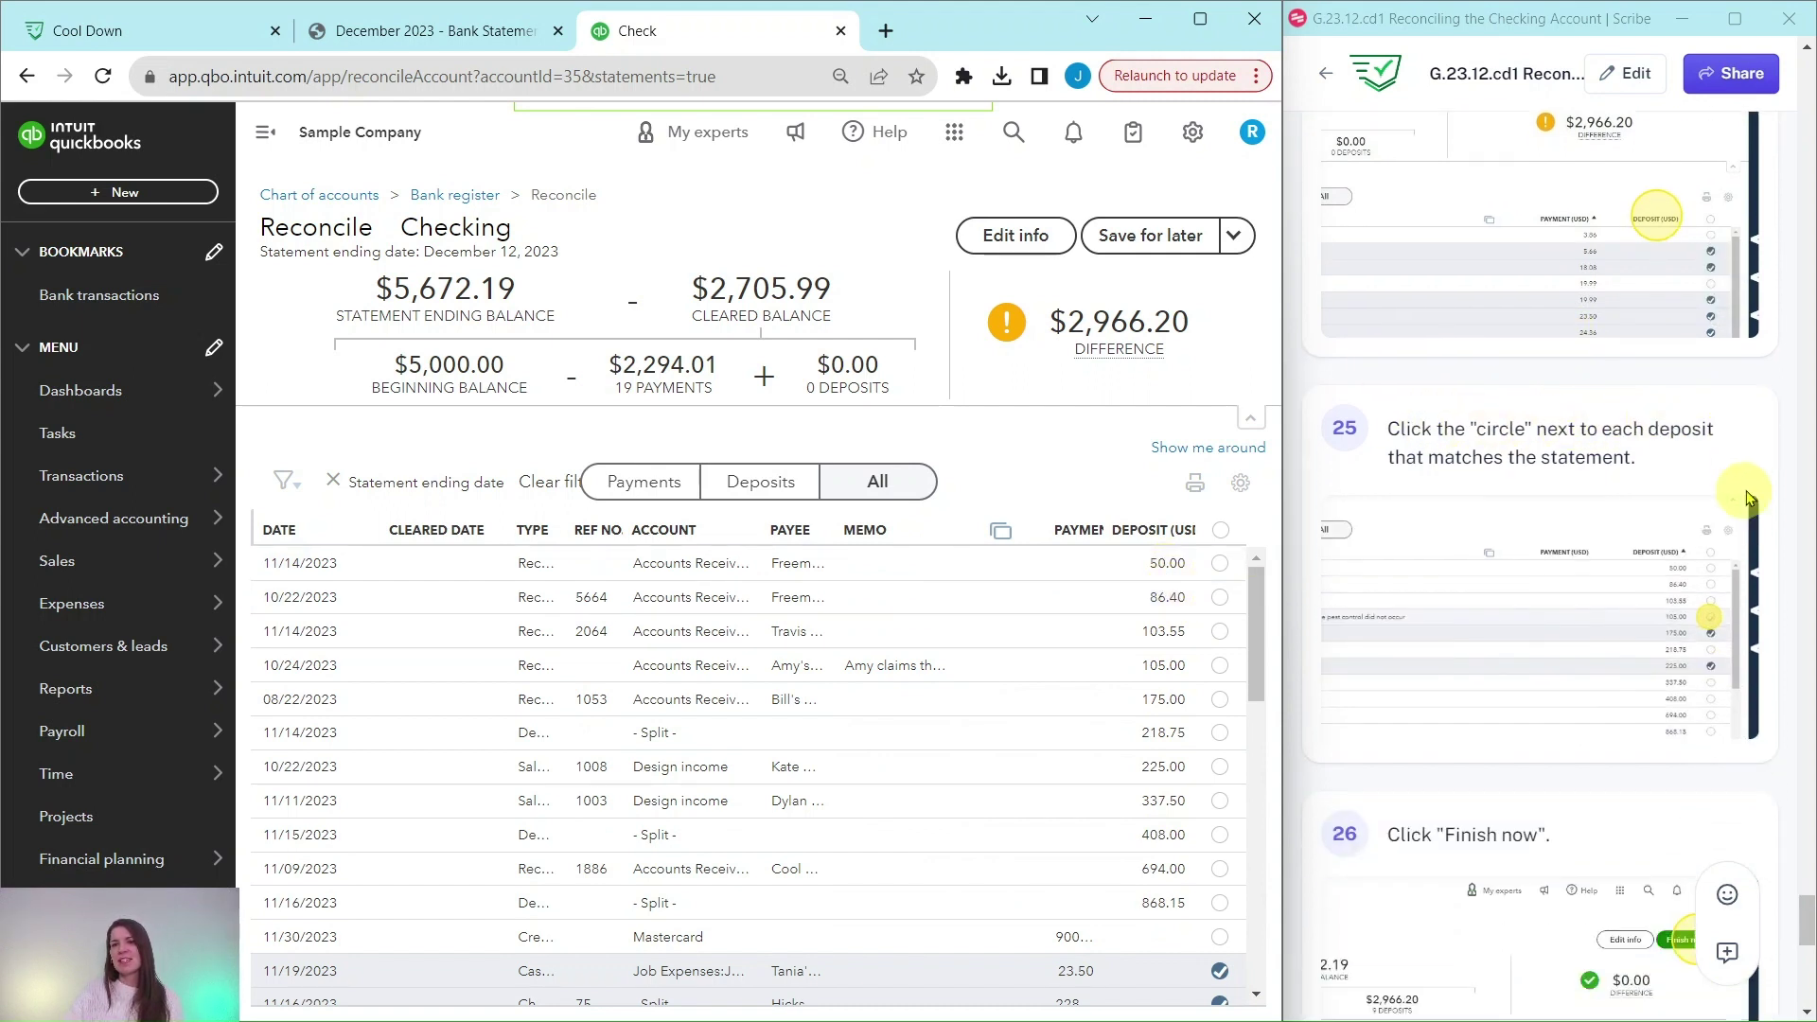
pyautogui.click(397, 38)
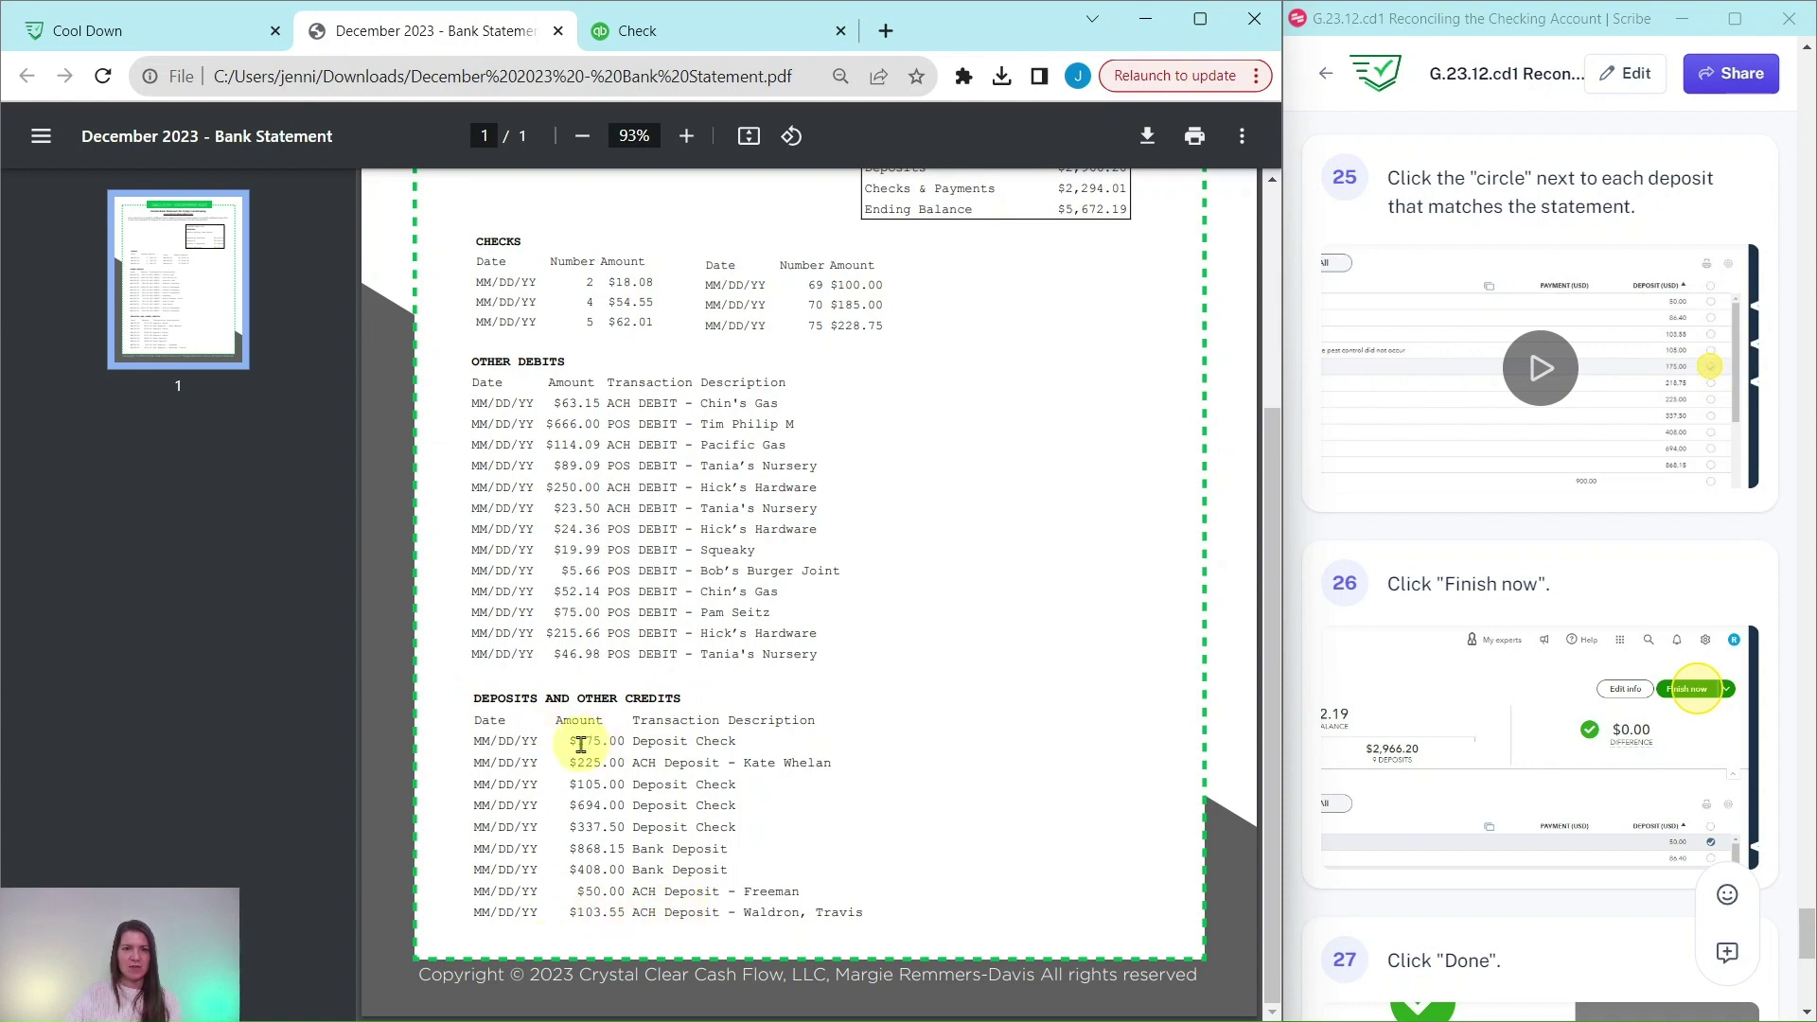
pyautogui.click(643, 32)
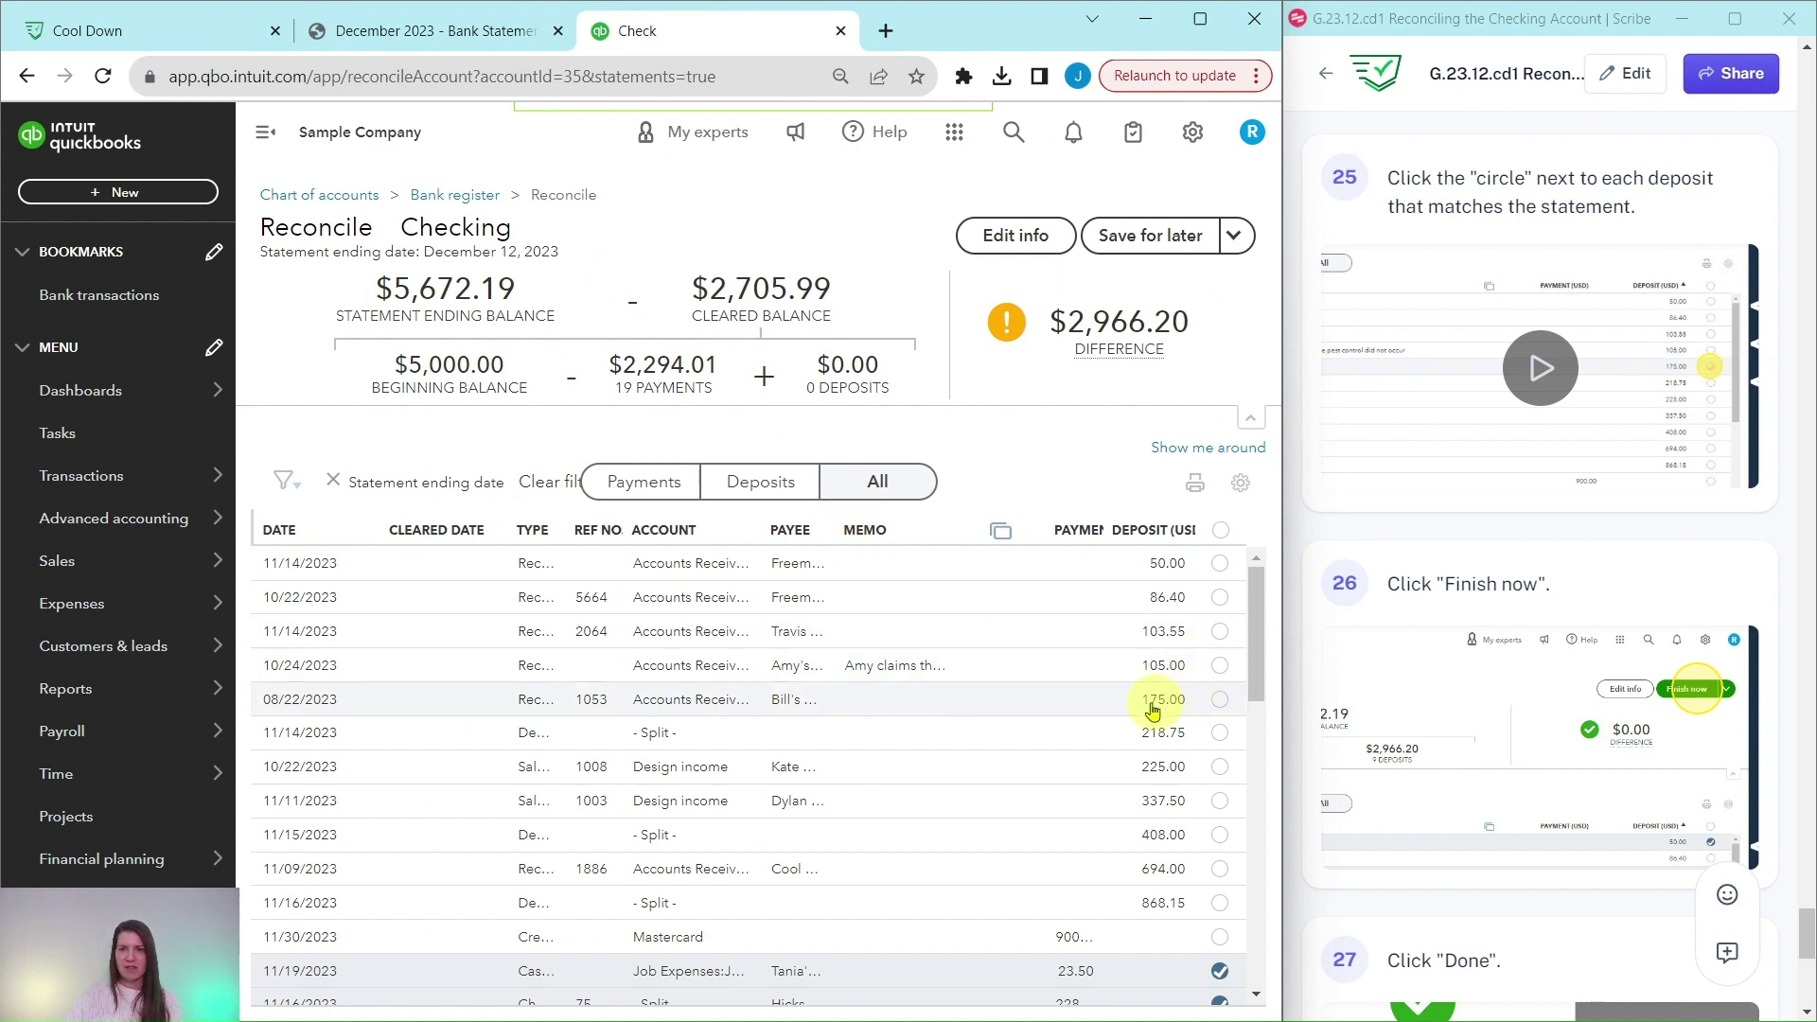
pyautogui.click(1222, 702)
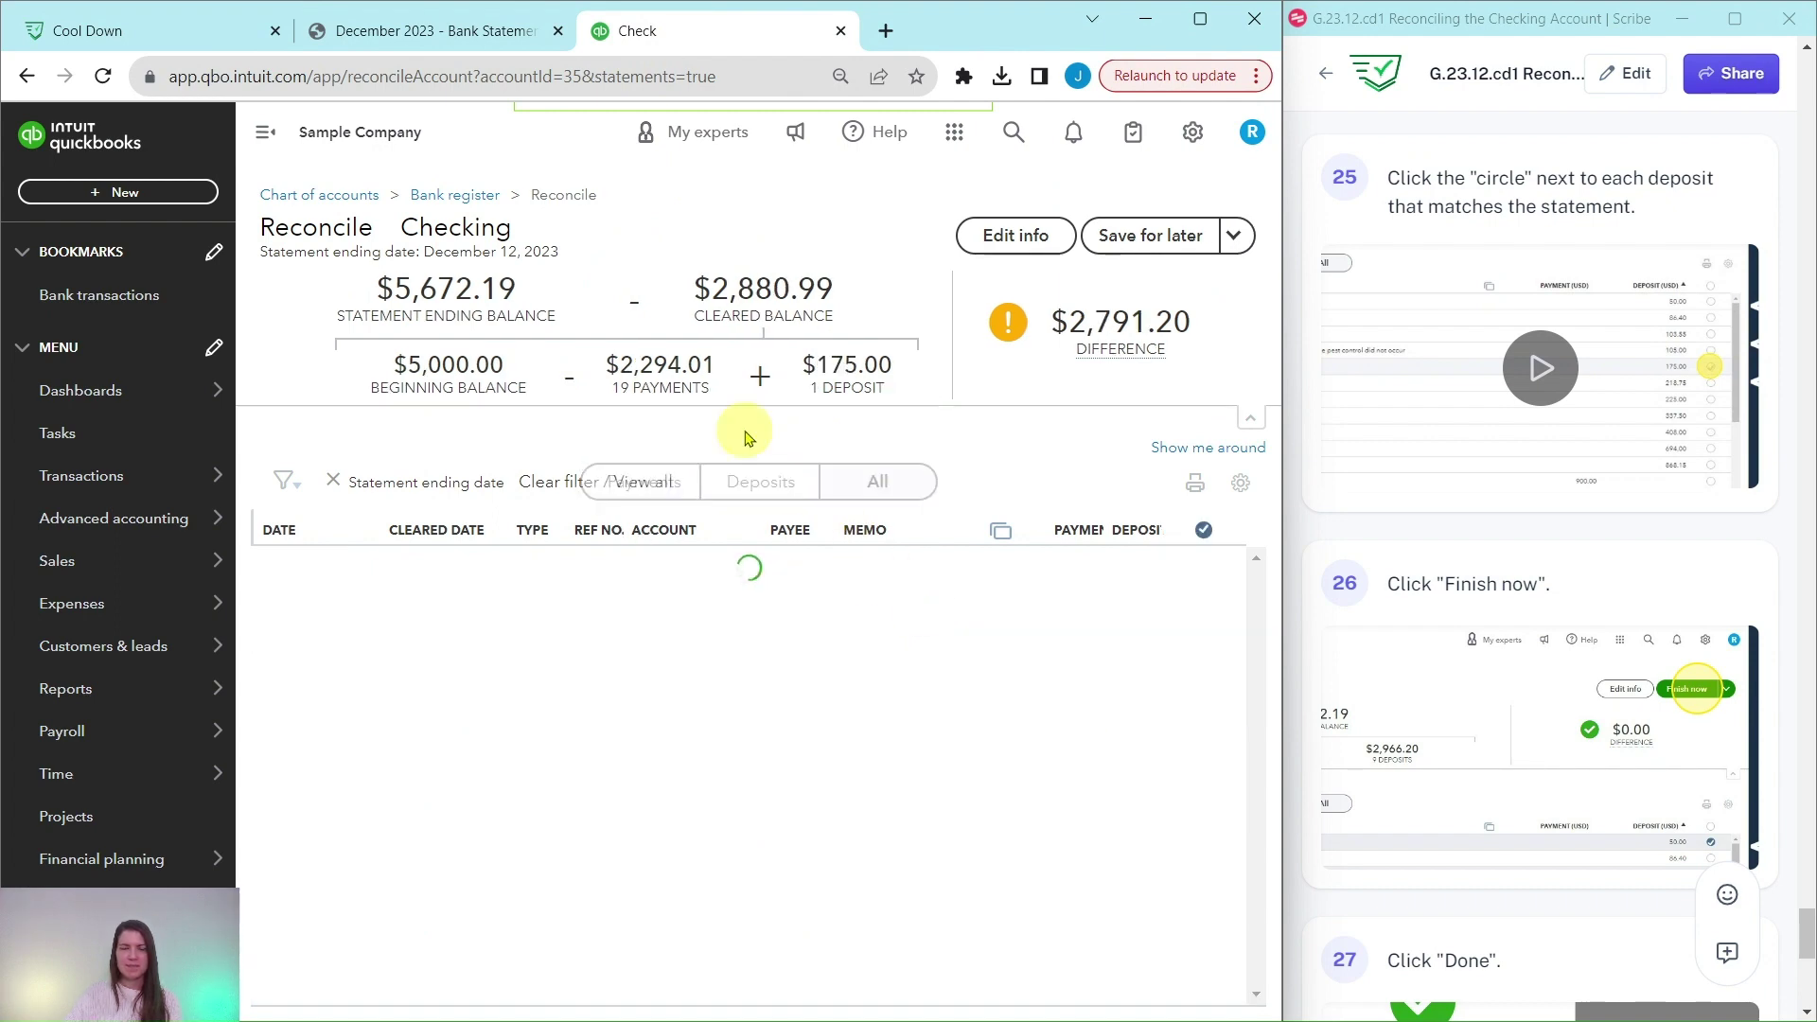
# Step: Mark the 225.00 sales receipt dated 10/22/2023 as cleared per the statement, and widen the Deposit column again
pyautogui.click(458, 32)
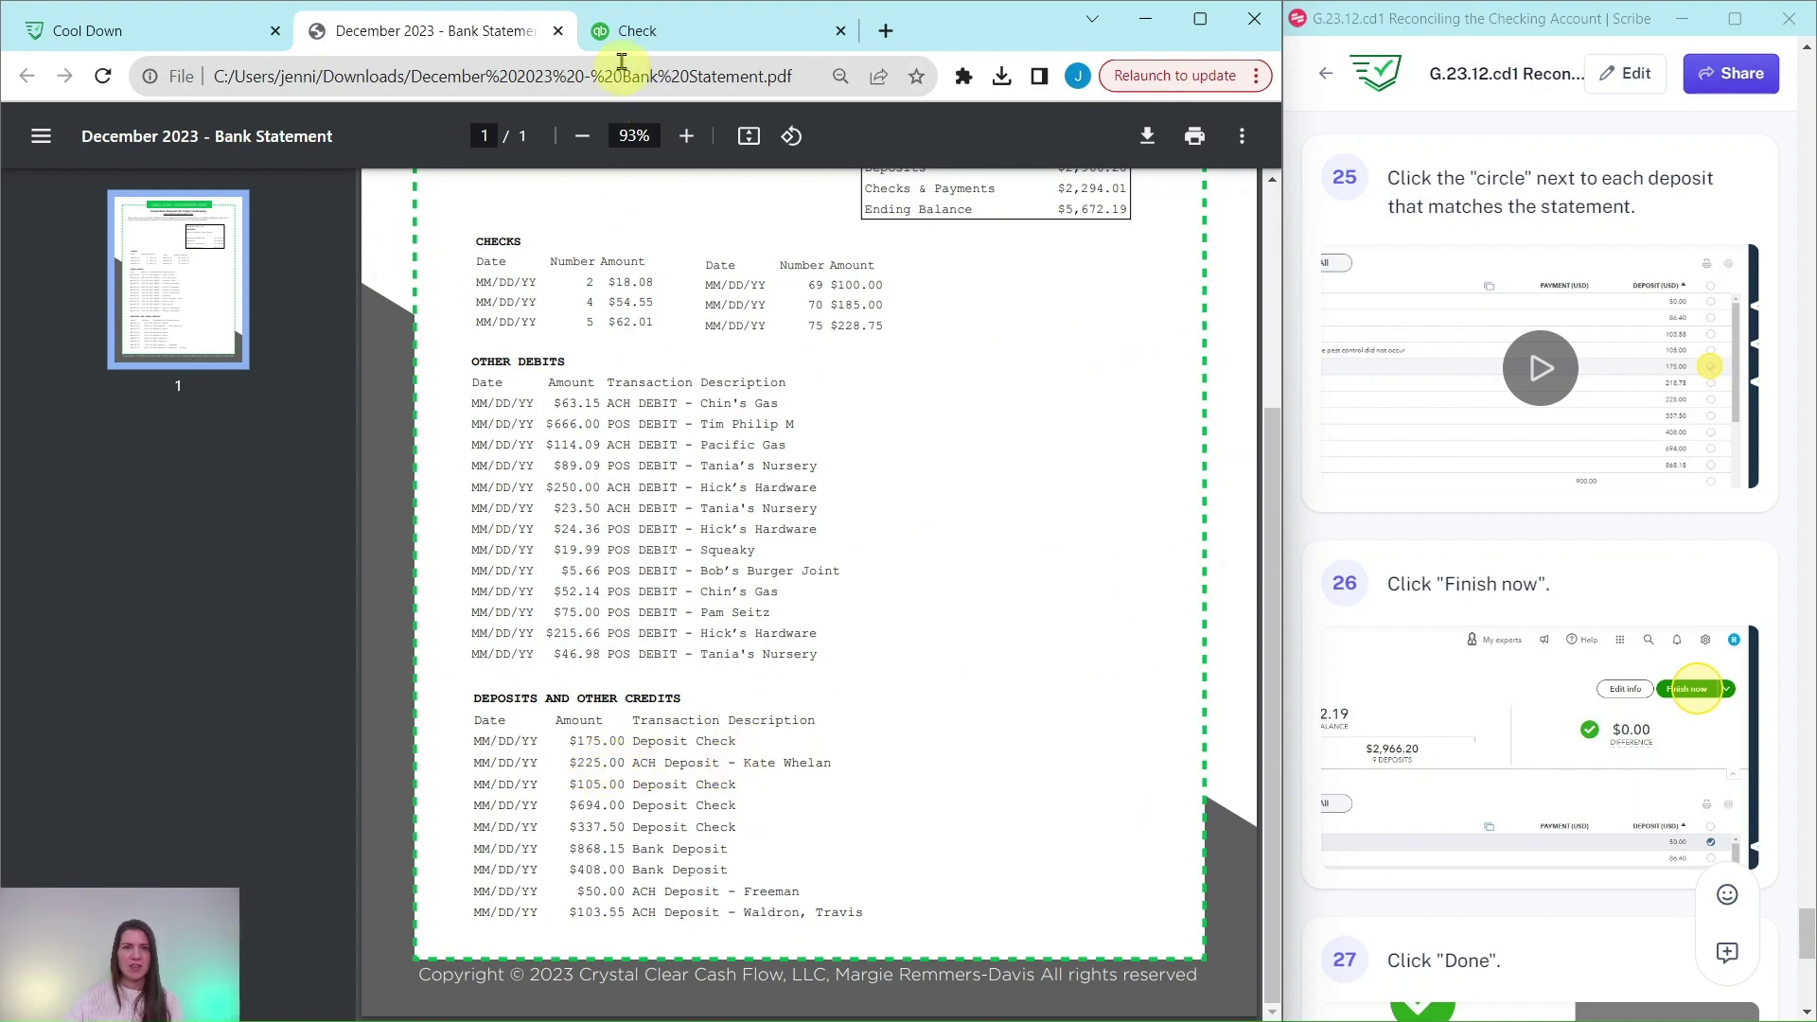
pyautogui.click(620, 30)
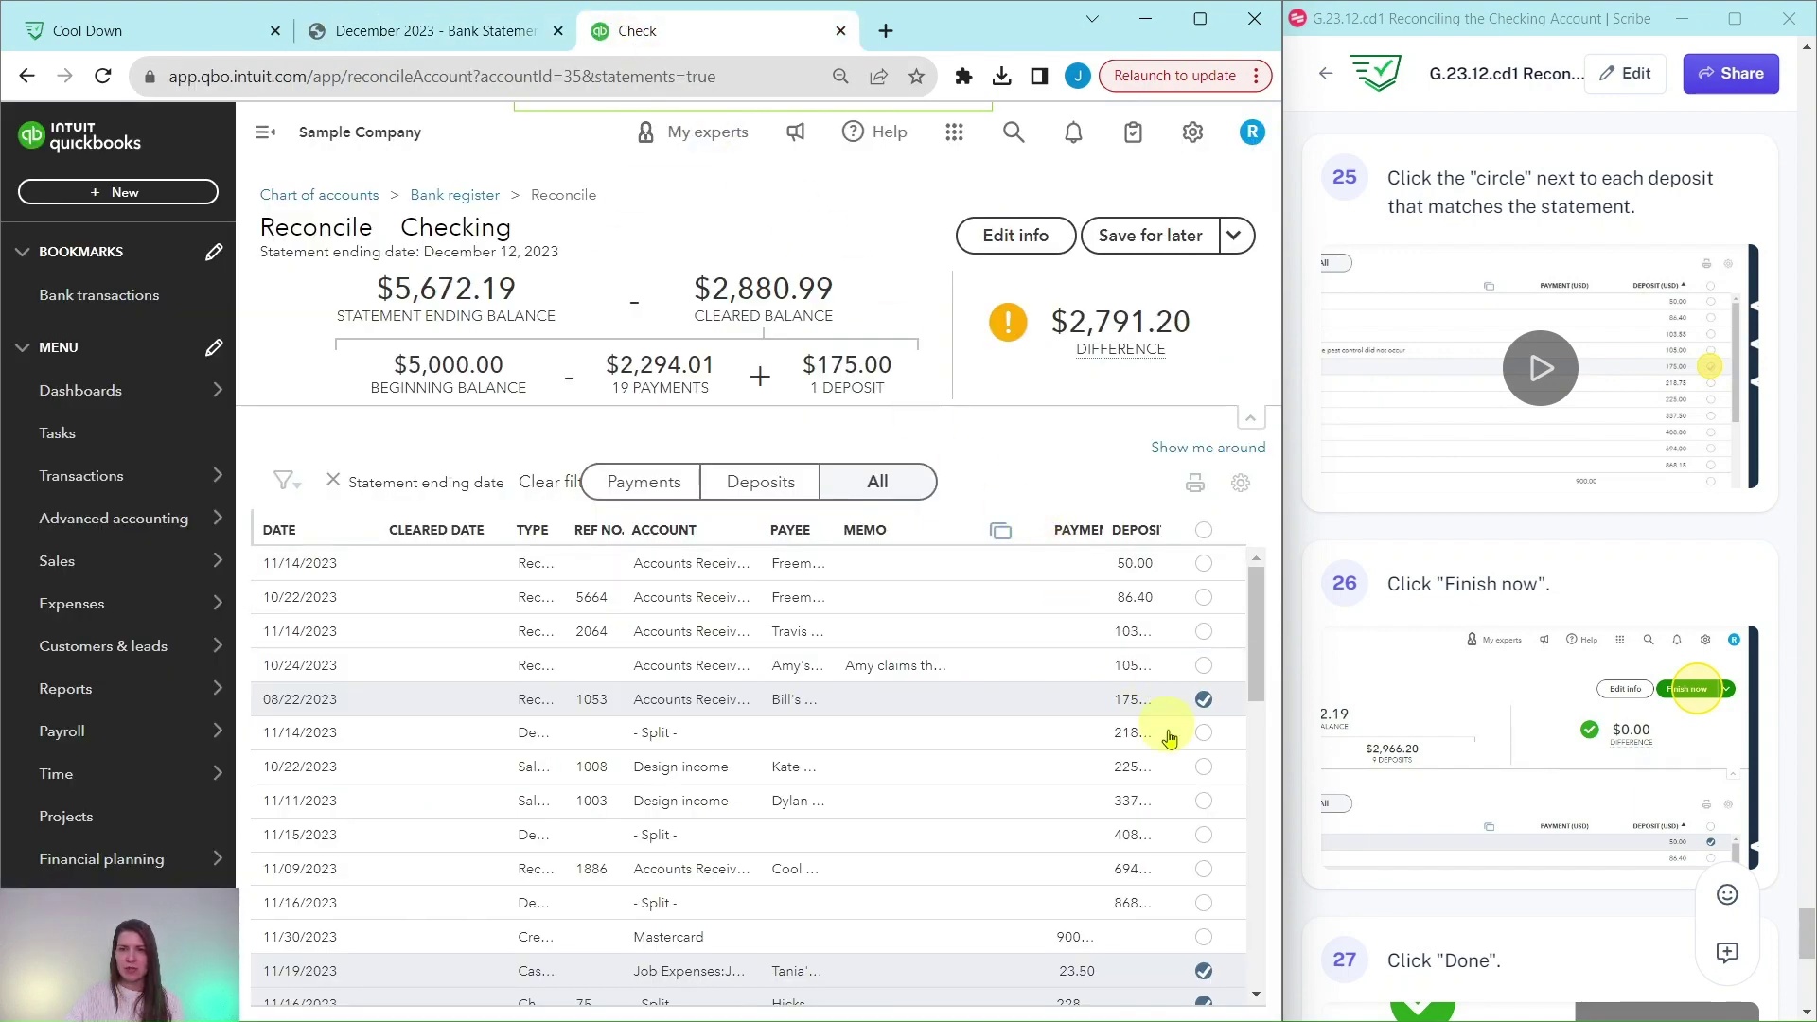
pyautogui.click(1203, 768)
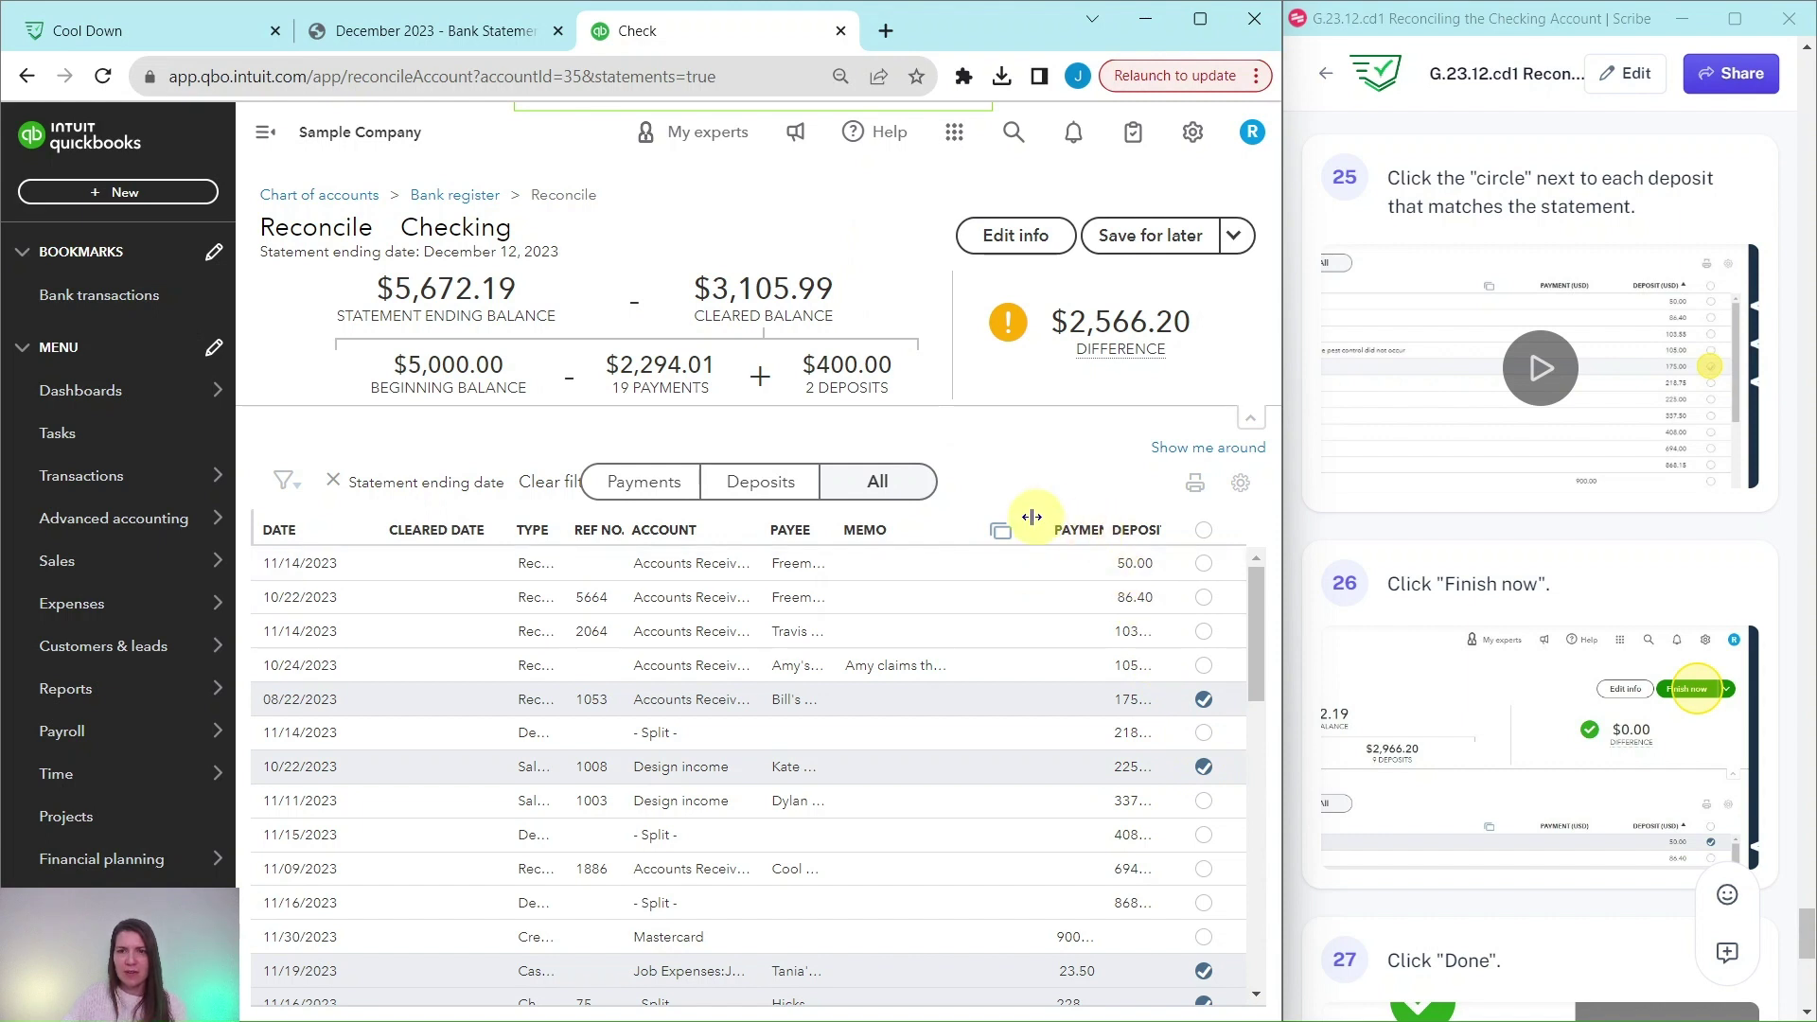
pyautogui.moveTo(981, 537); pyautogui.dragTo(1148, 520)
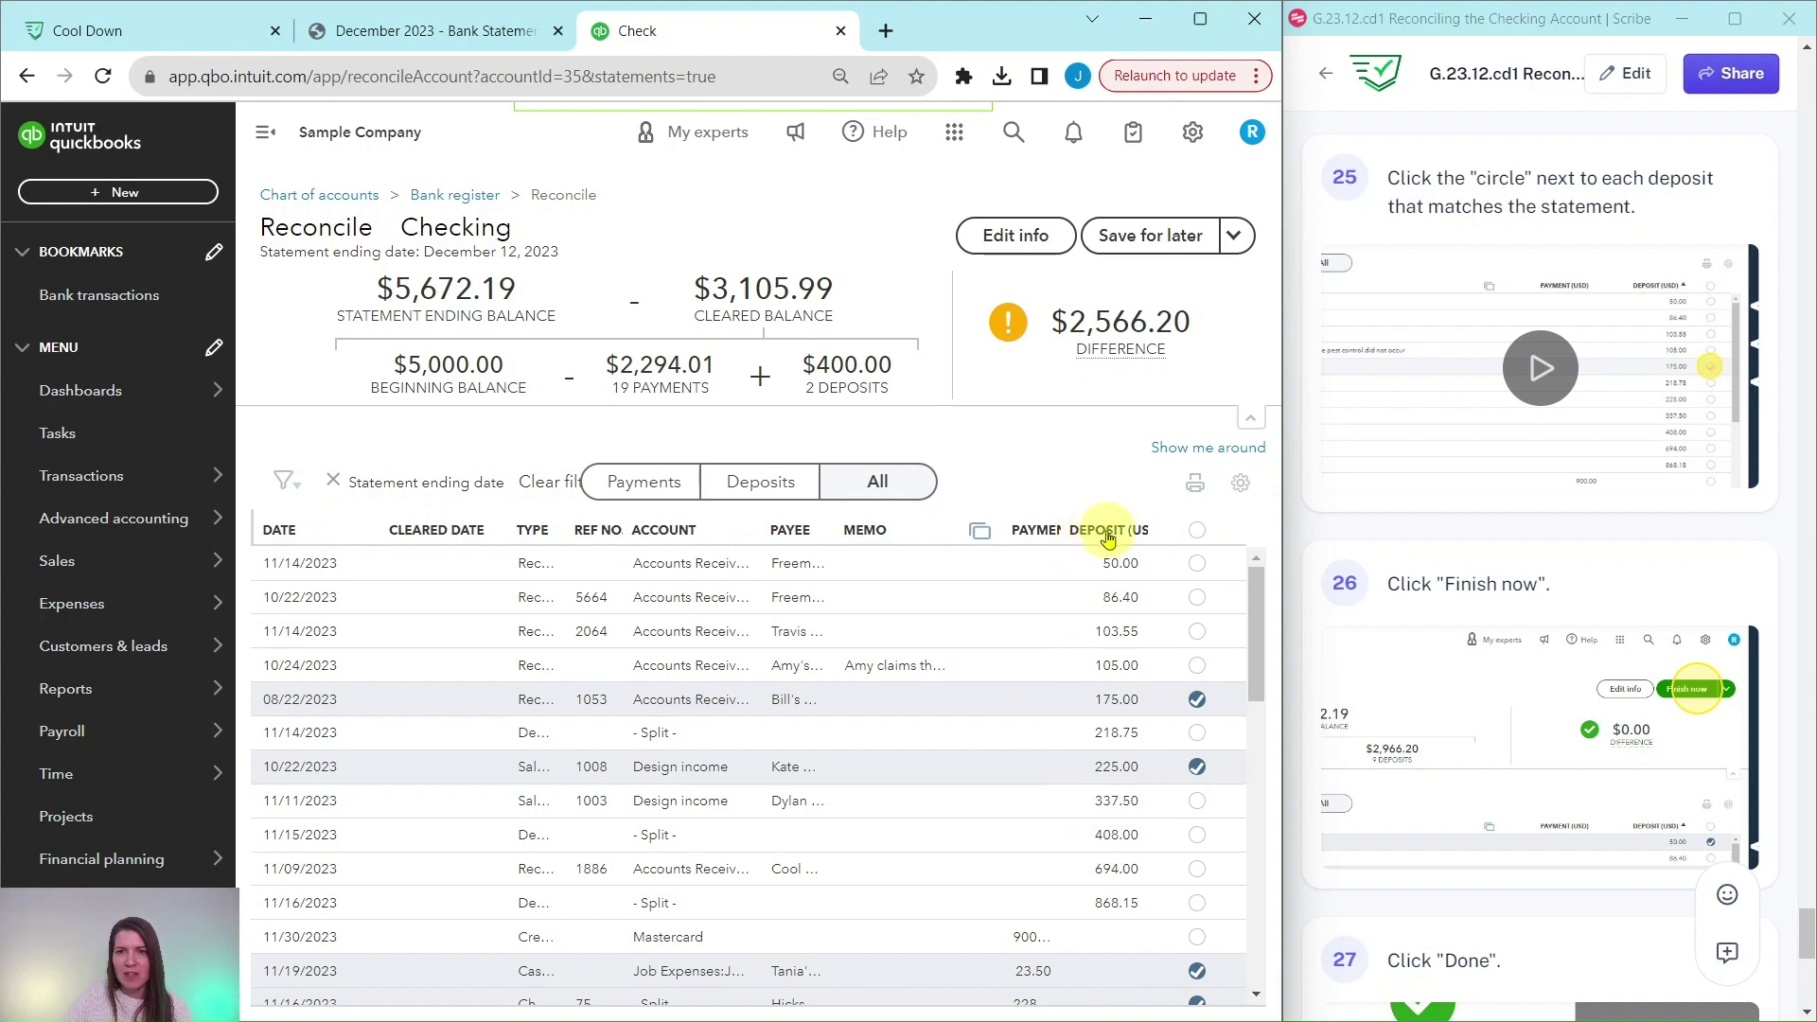
pyautogui.moveTo(1124, 527); pyautogui.dragTo(1150, 527)
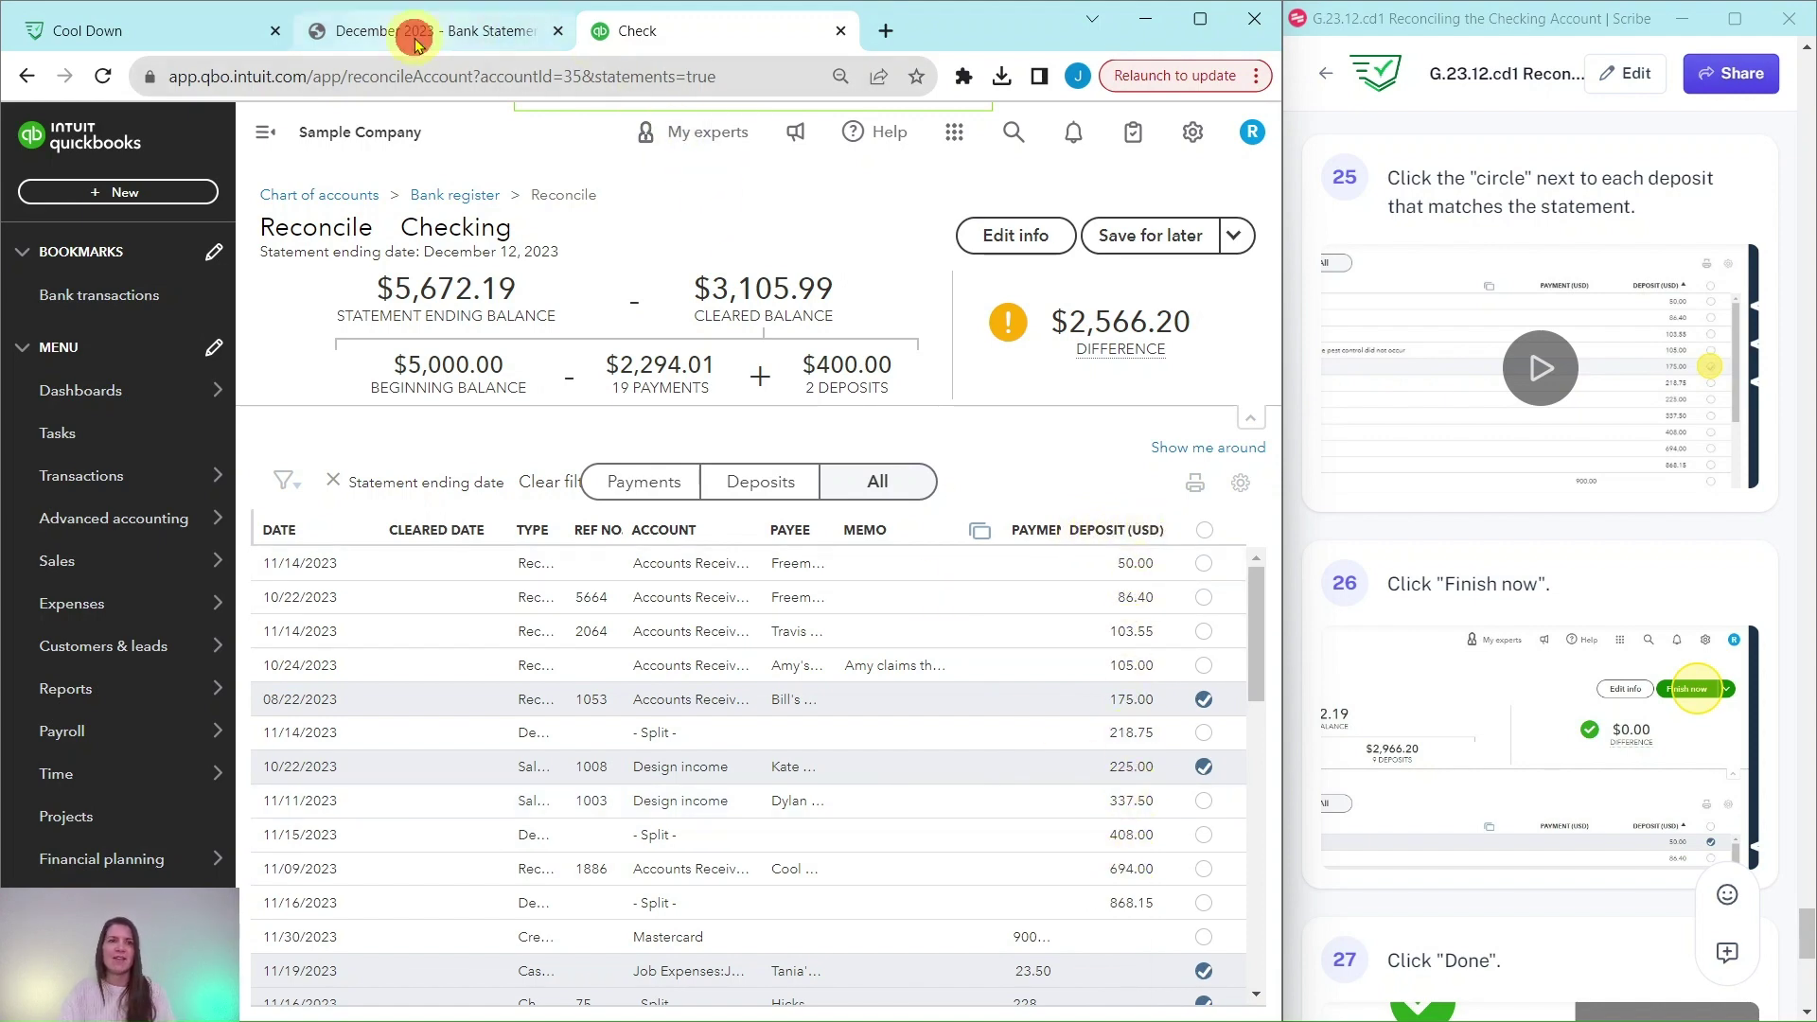
# Step: Check the deposits on the bank statement and mark the 105.00 and 694.00 received payments as cleared
pyautogui.click(511, 31)
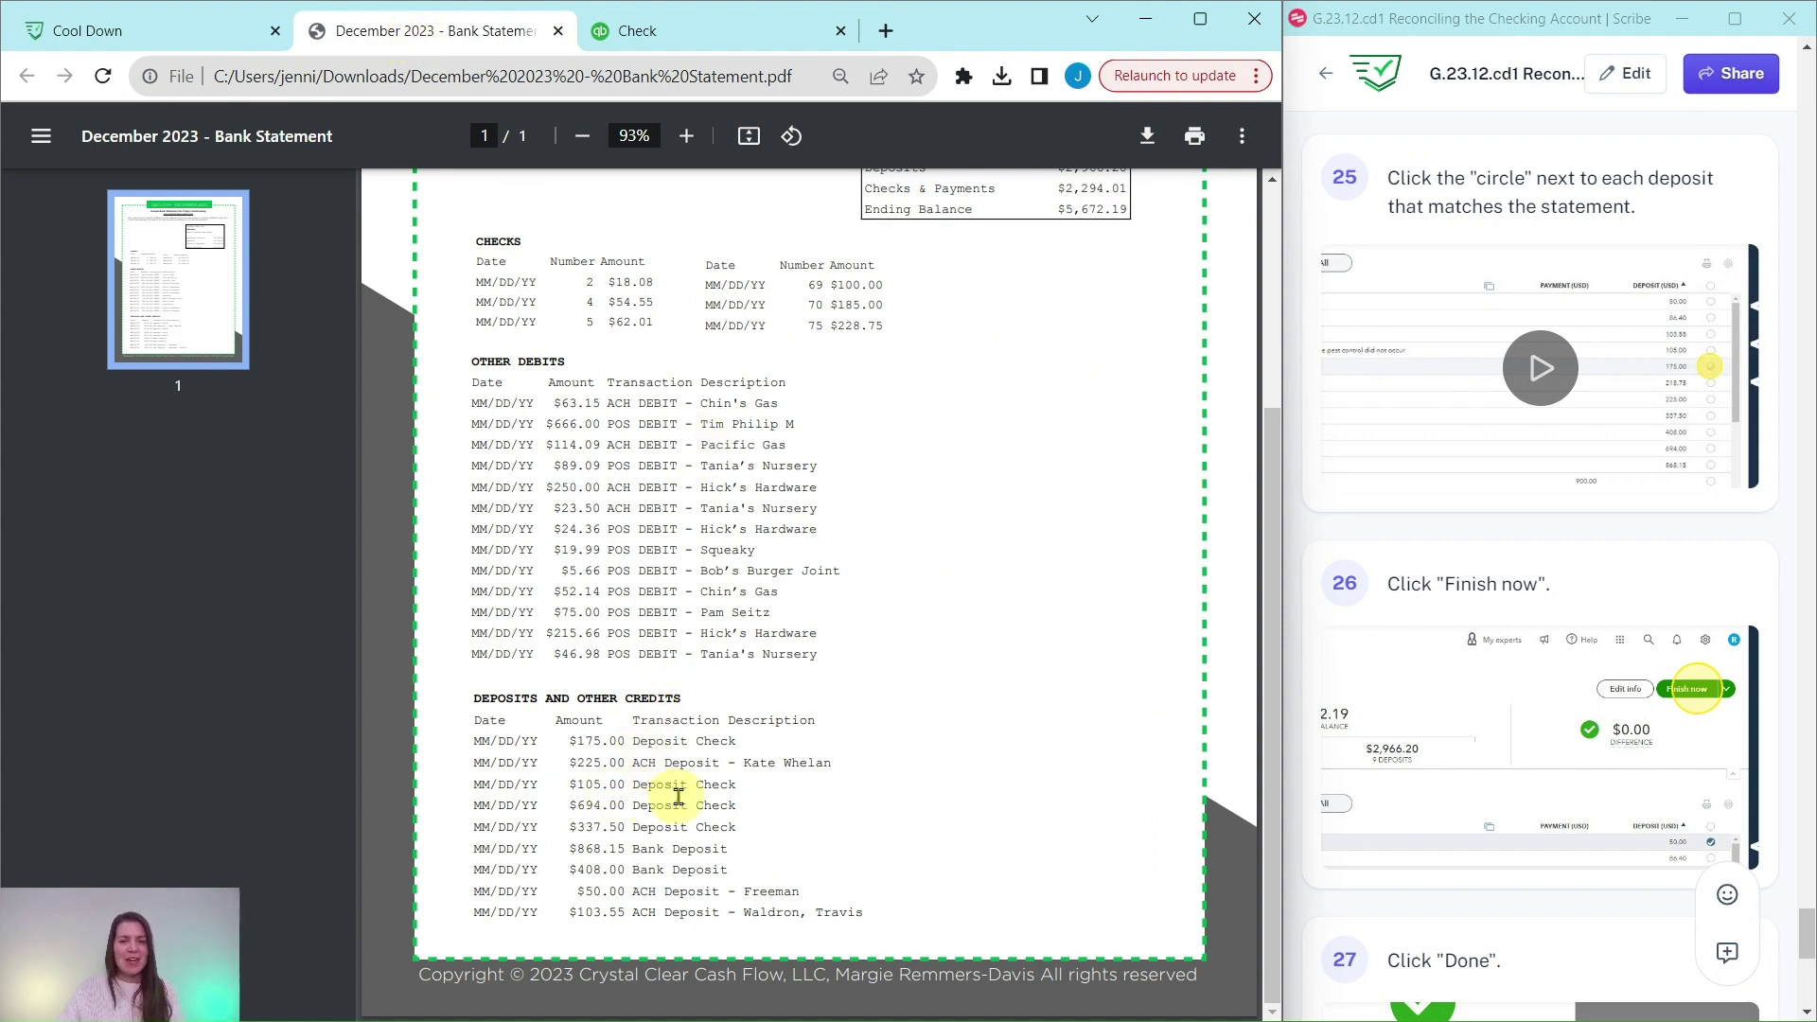
pyautogui.click(738, 31)
pyautogui.click(1203, 668)
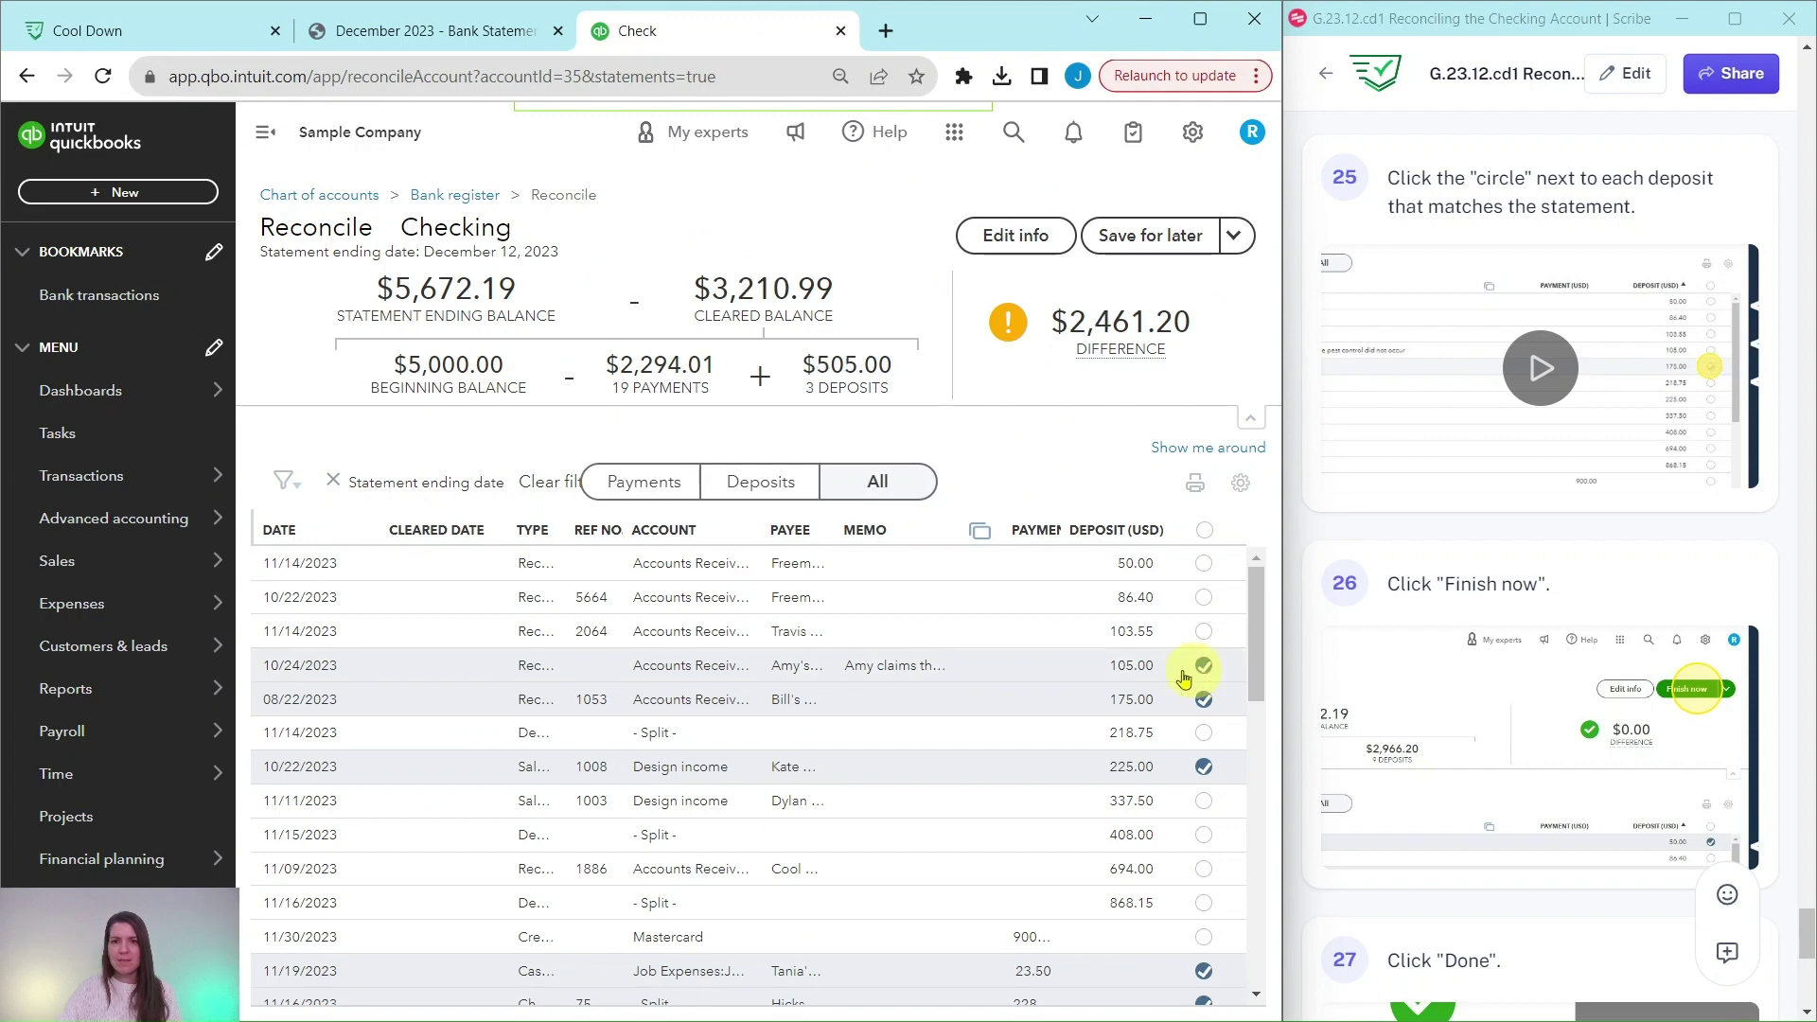
pyautogui.click(426, 31)
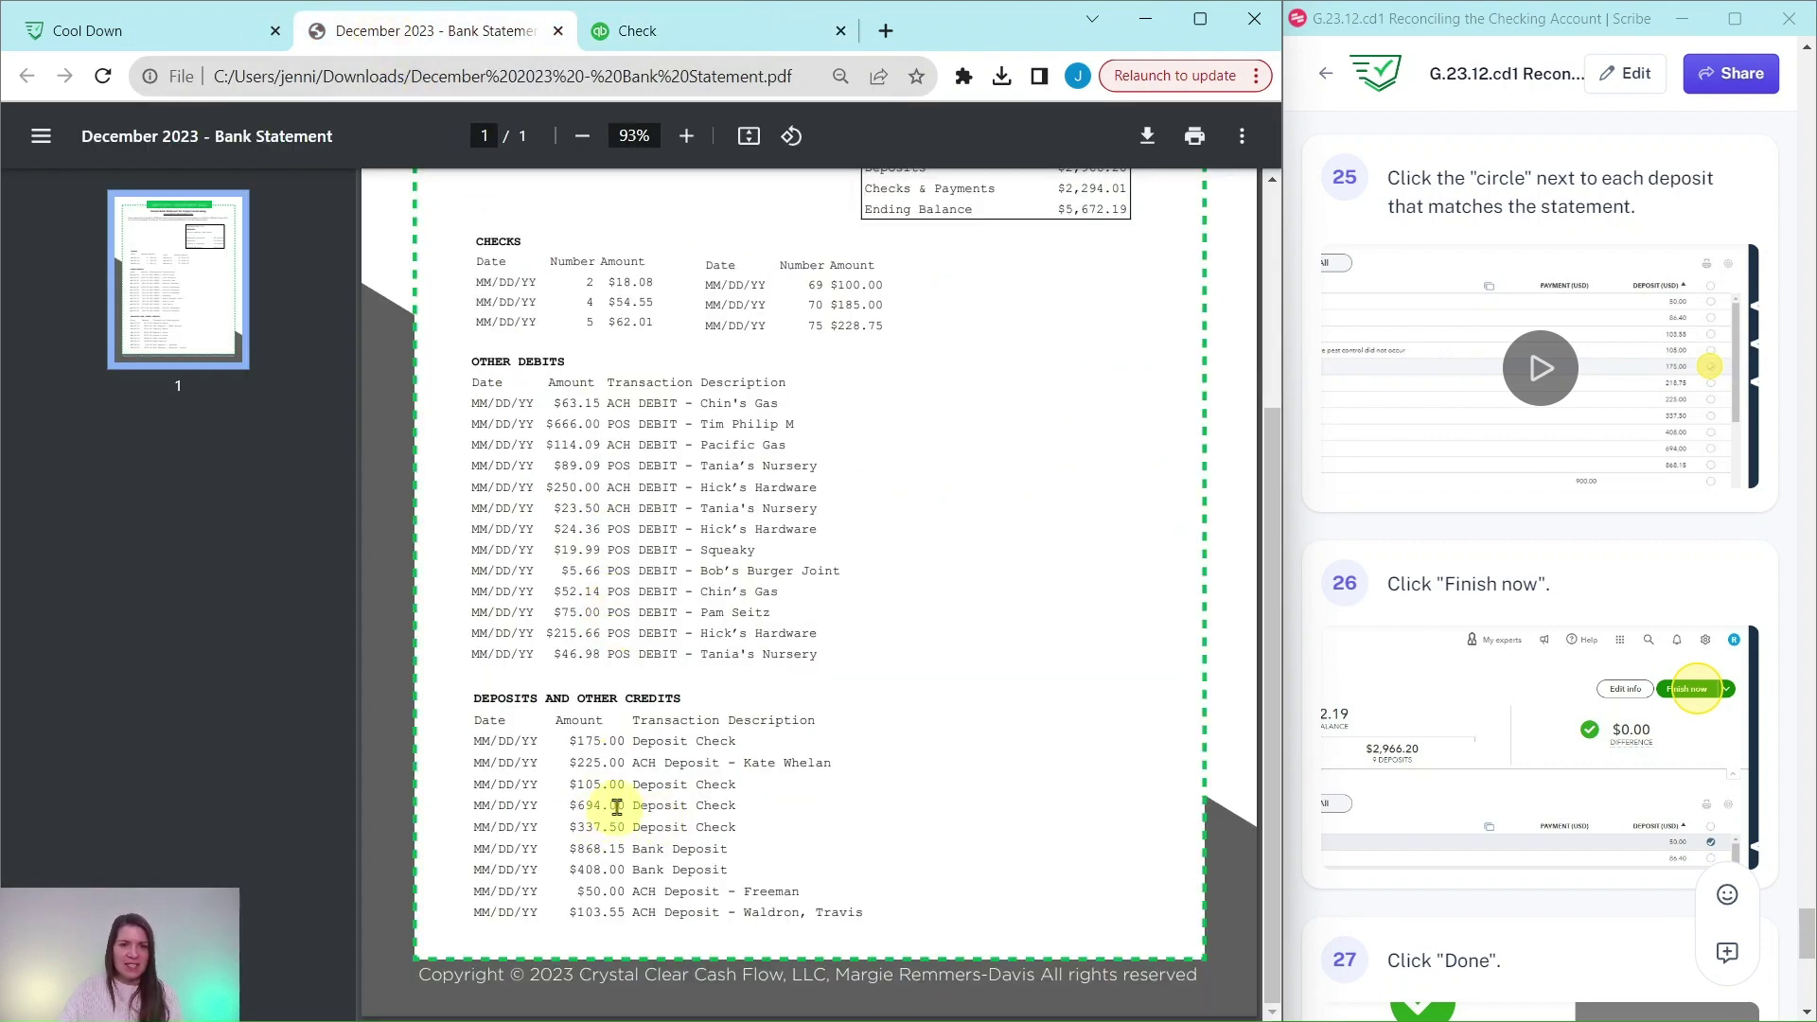
pyautogui.click(686, 34)
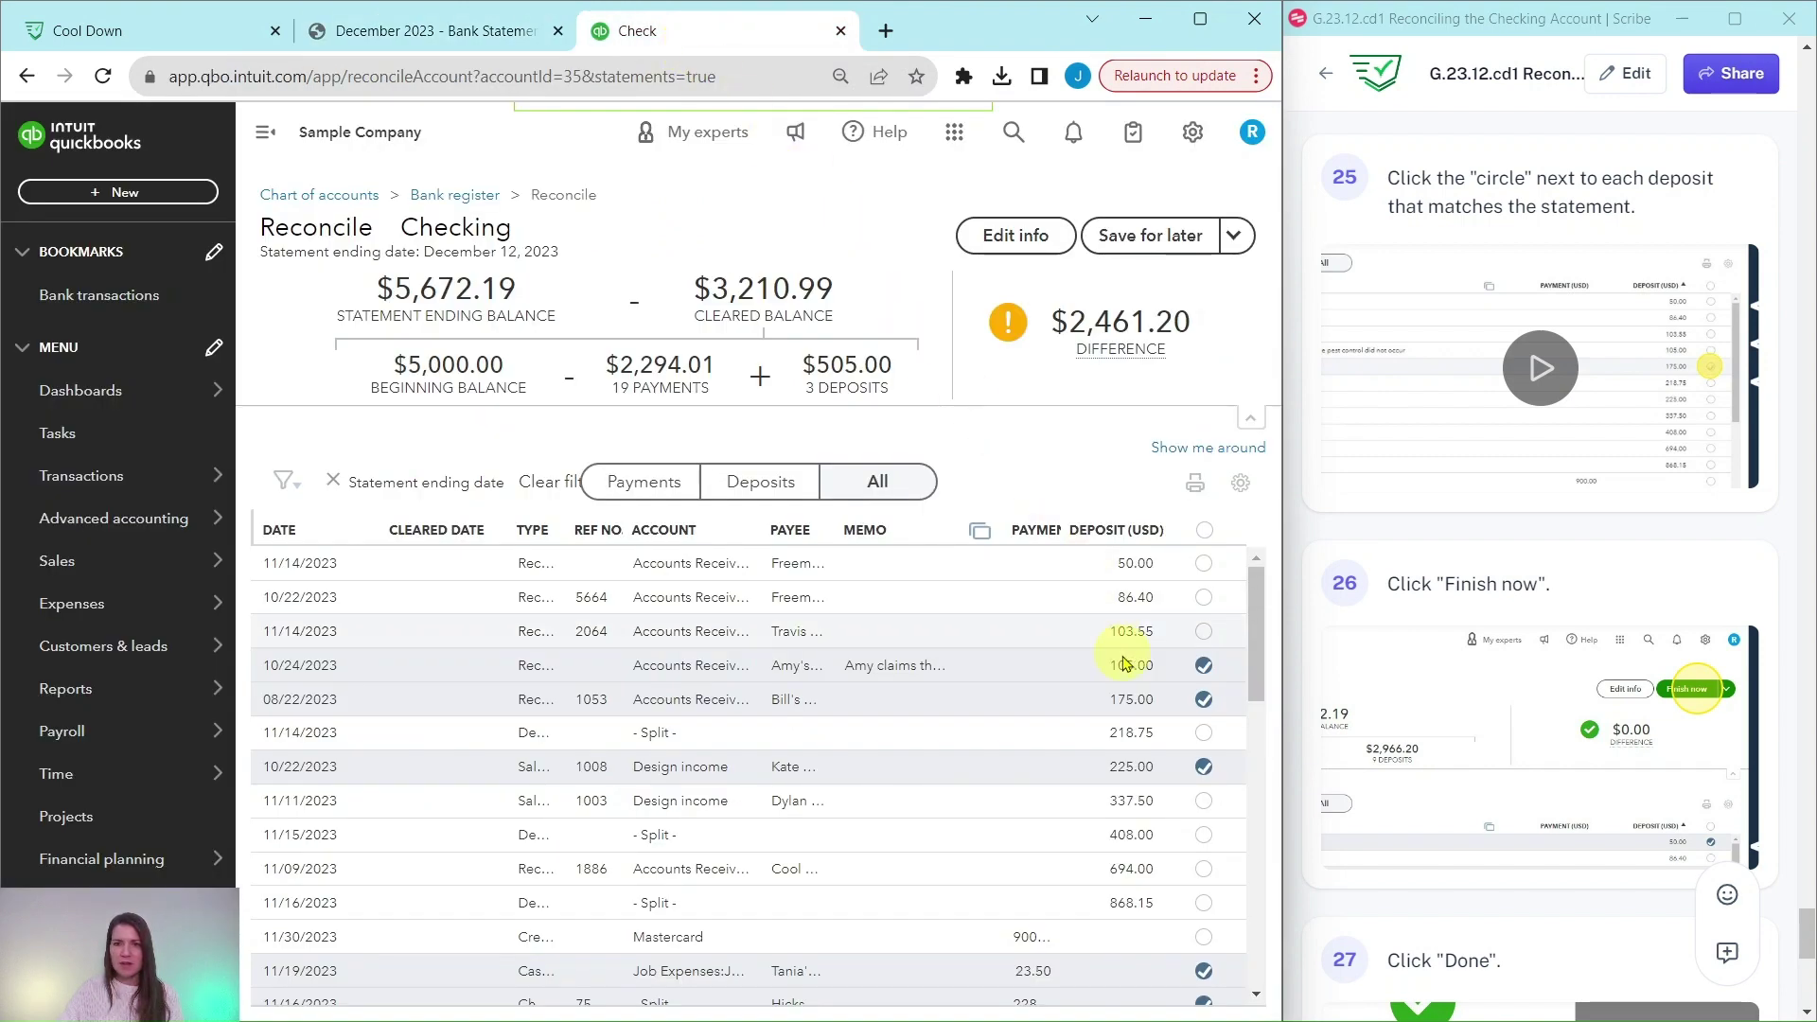
pyautogui.click(1201, 875)
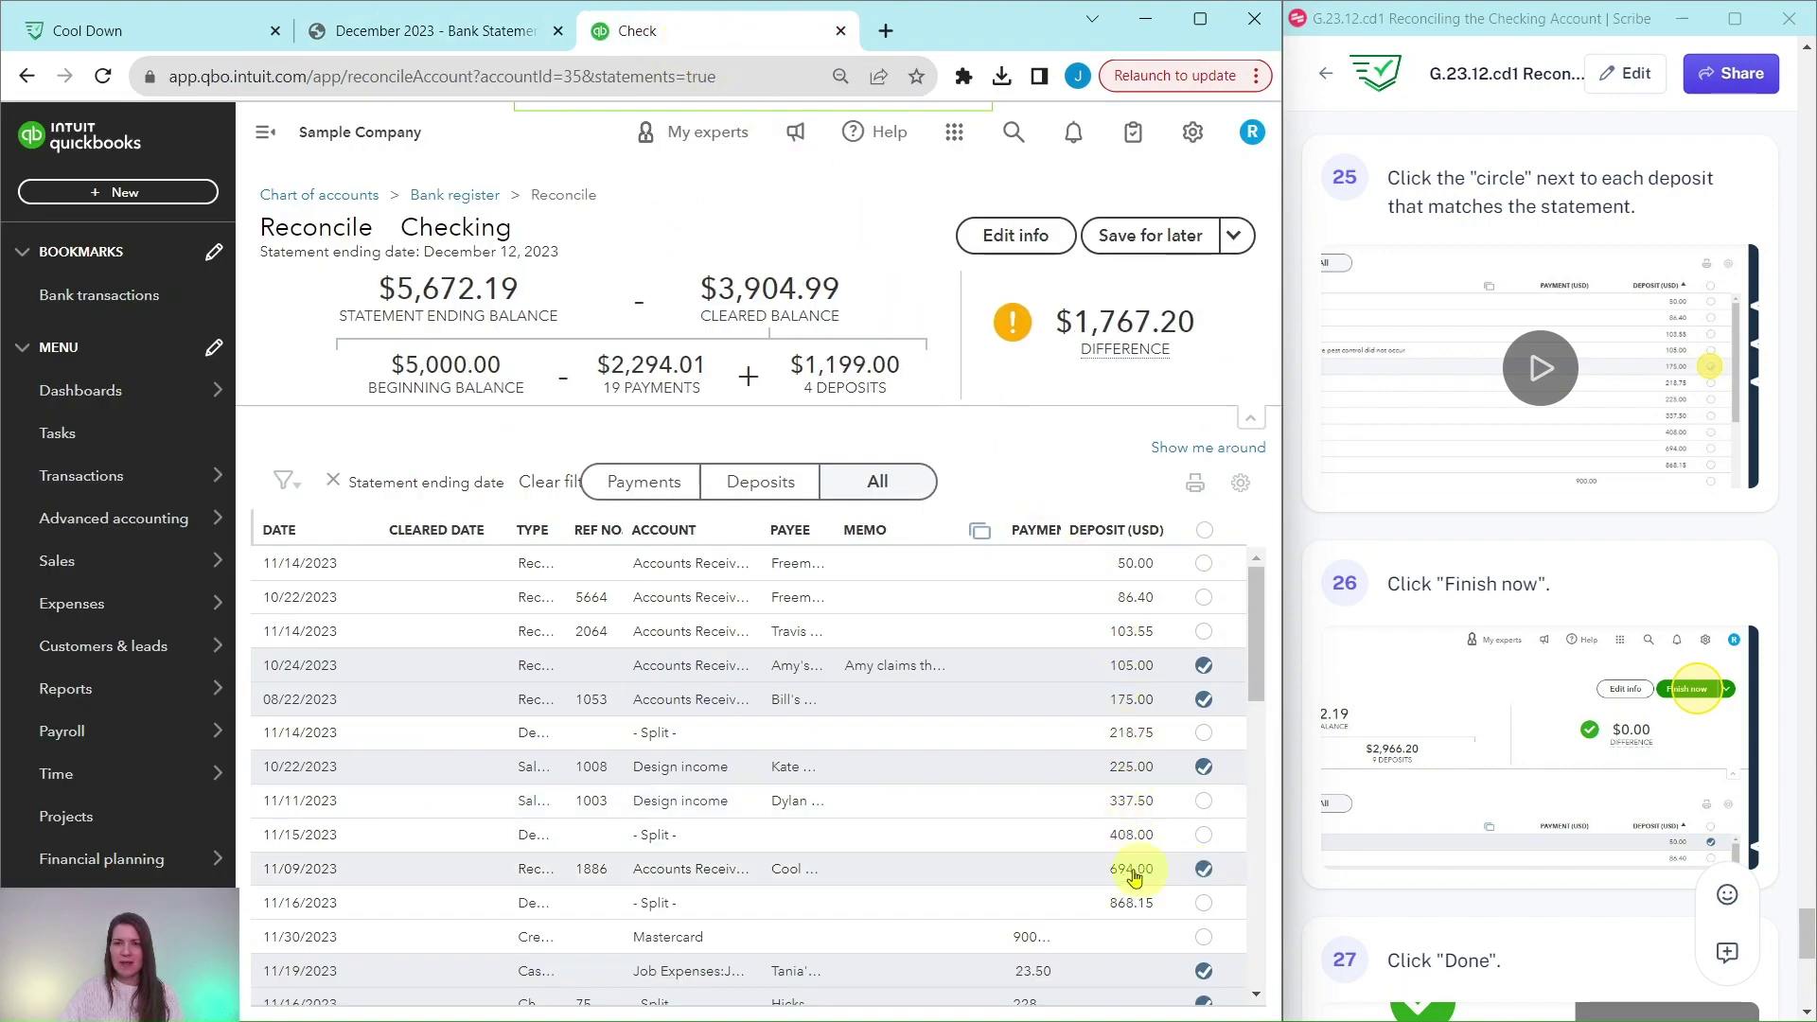
# Step: Mark the 337.50 sales receipt dated 11/11/2023 as cleared per the statement and check the remaining difference
pyautogui.click(369, 31)
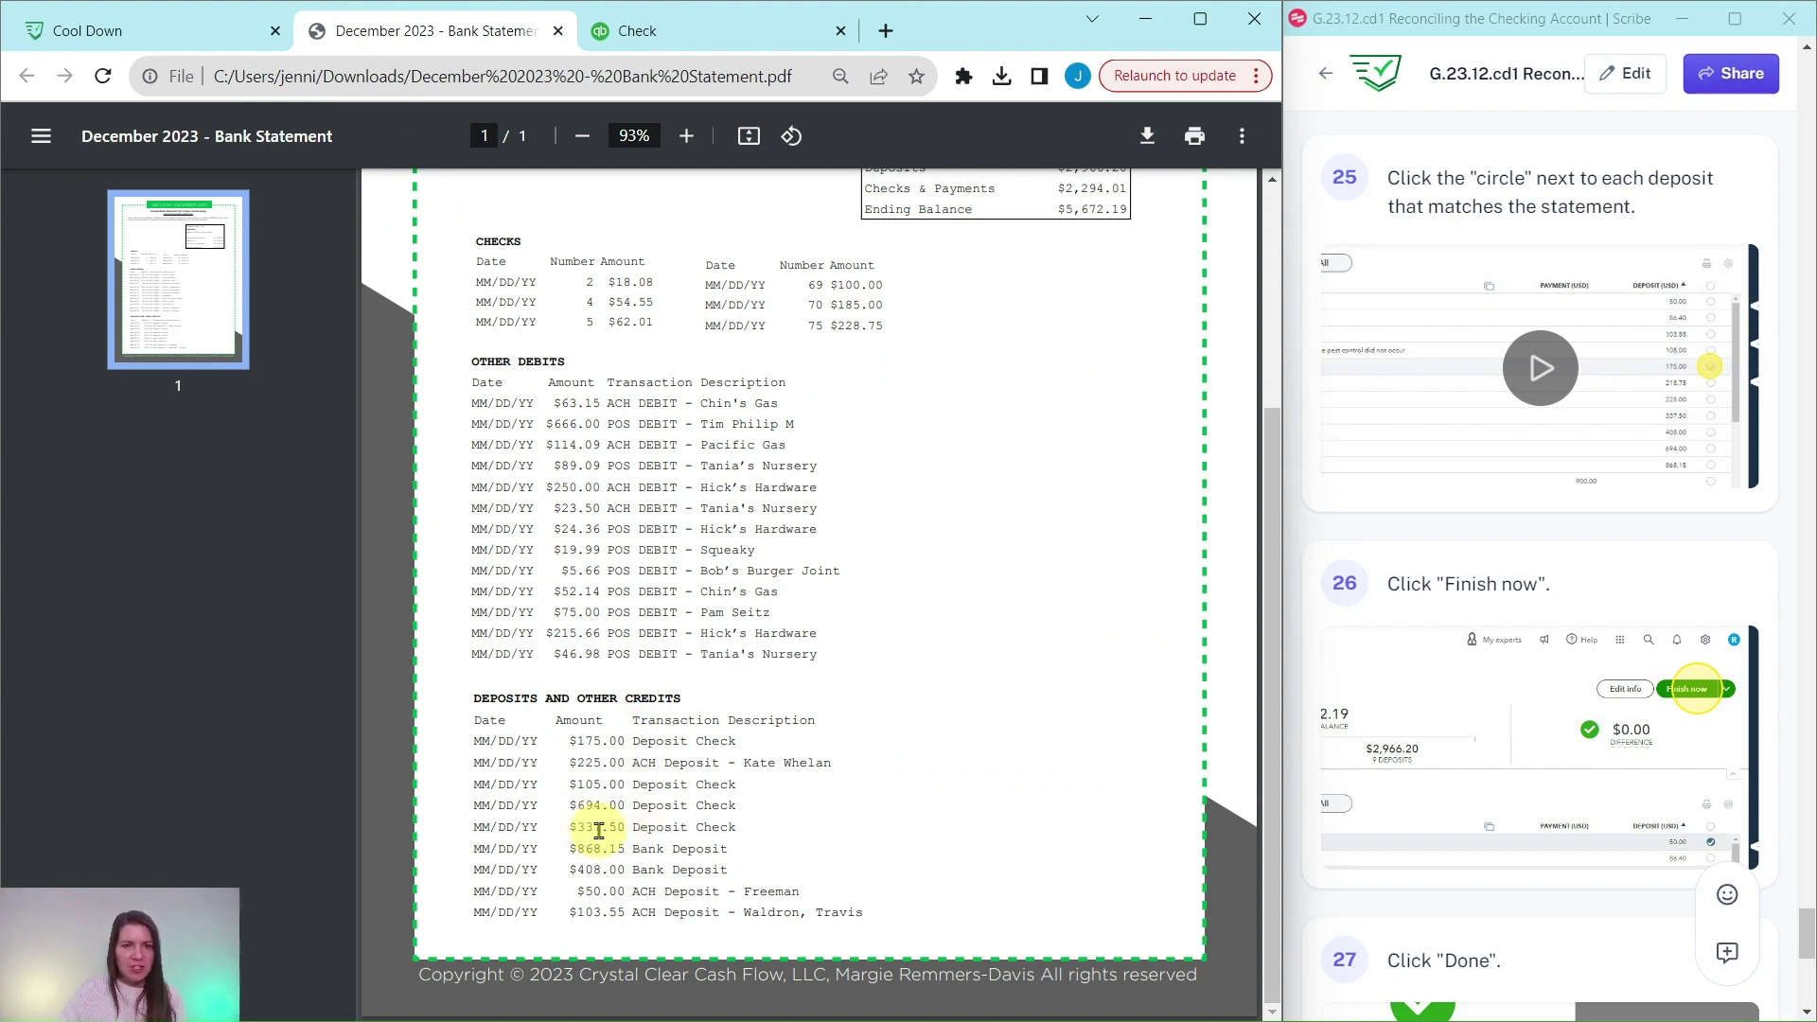
pyautogui.click(636, 31)
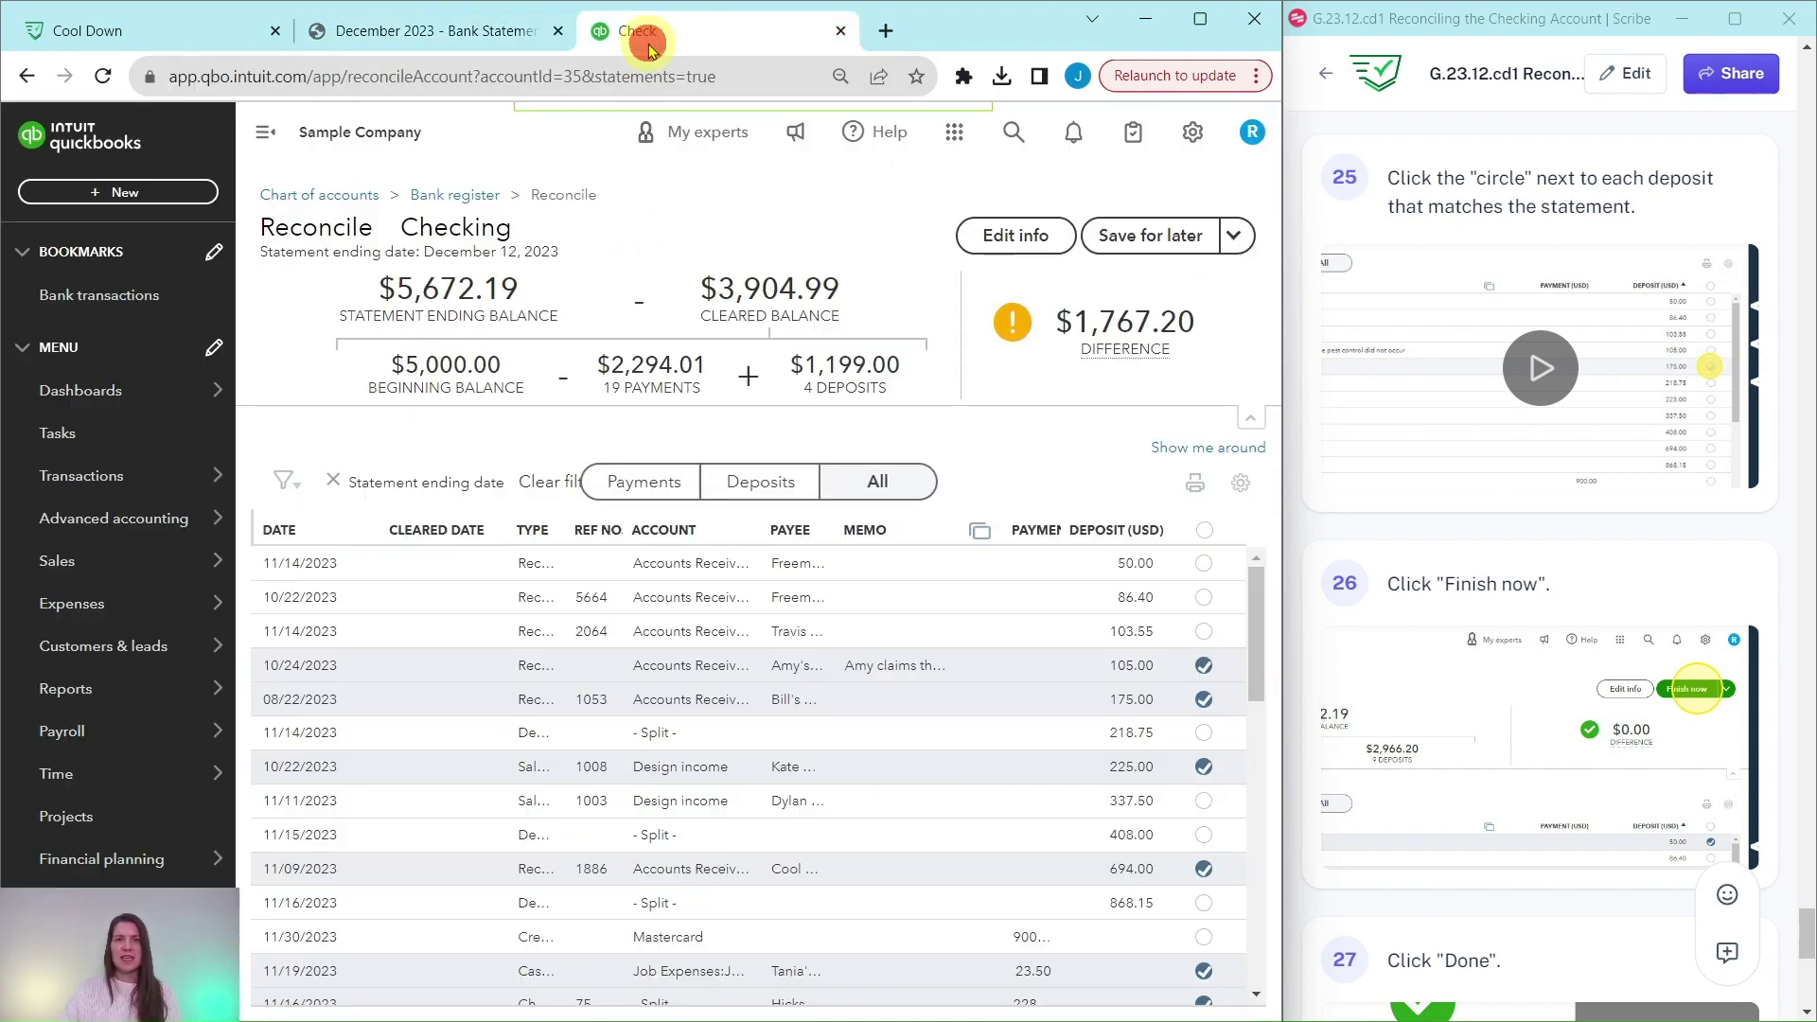
pyautogui.click(1204, 802)
pyautogui.moveTo(1135, 349)
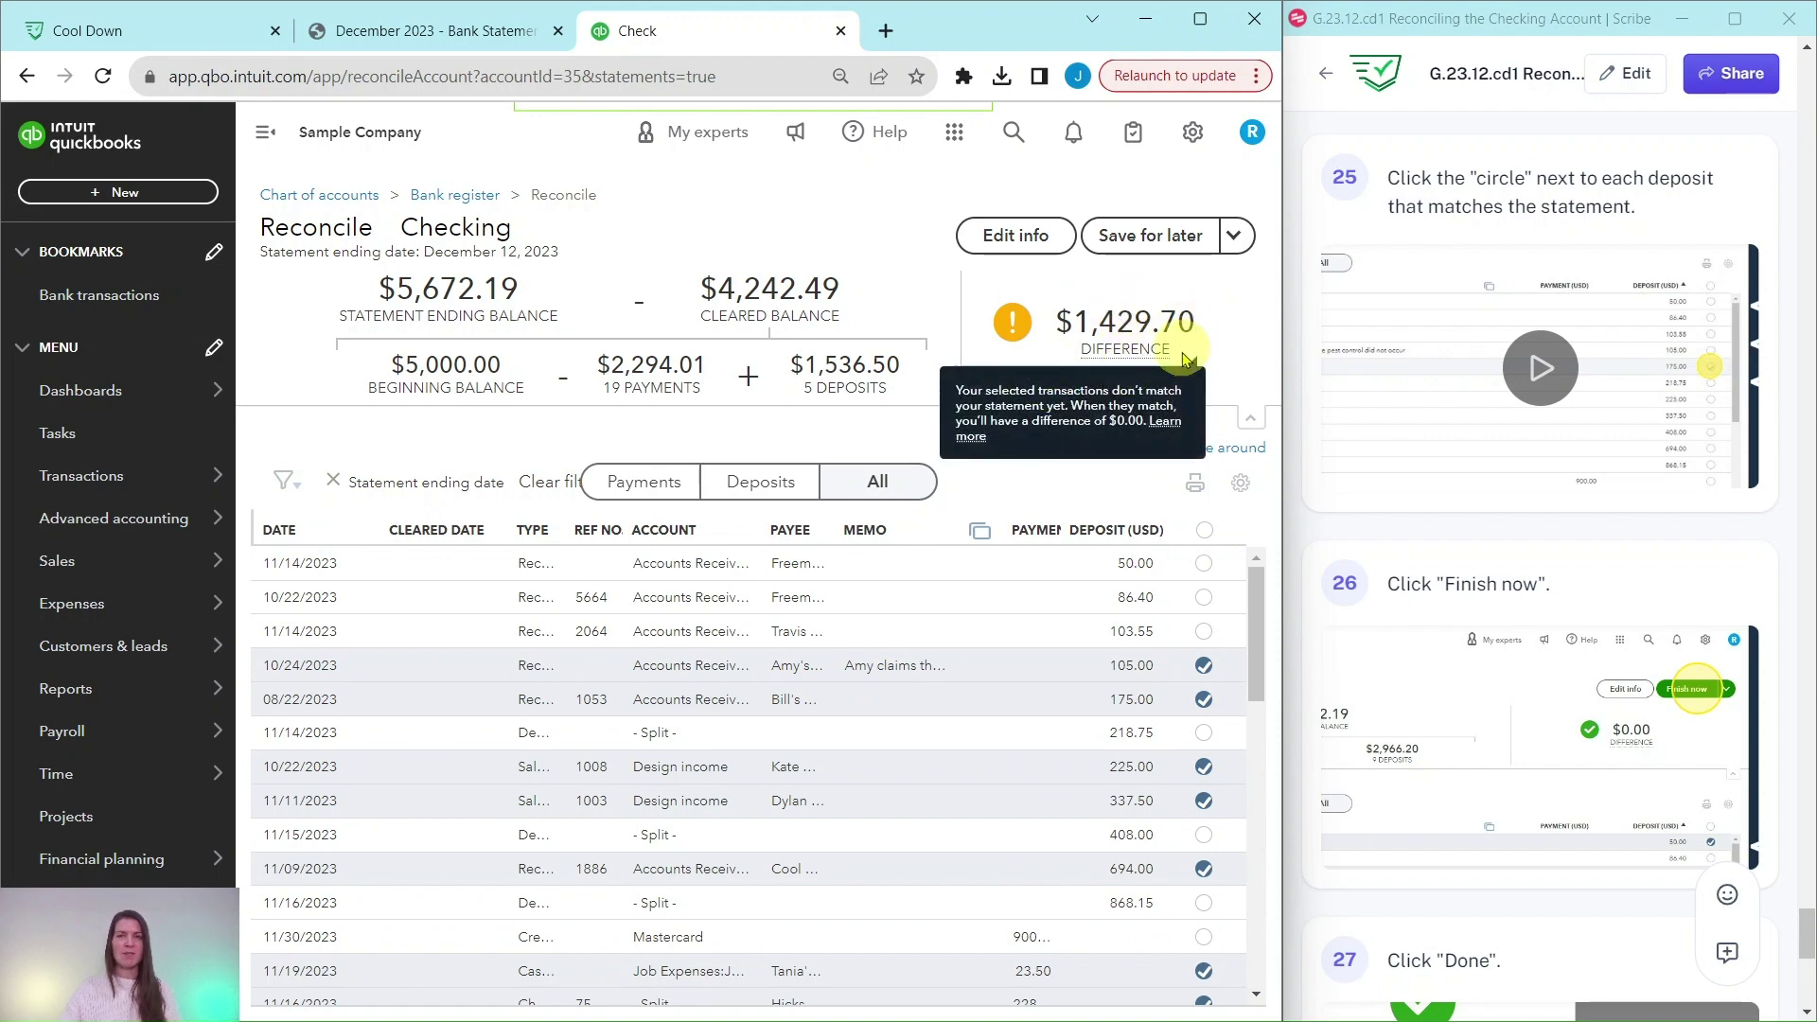
# Step: Mark the 868.15 deposit dated 11/16/2023 and the 408.00 deposit dated 11/15/2023 as cleared per the bank statement
pyautogui.click(358, 34)
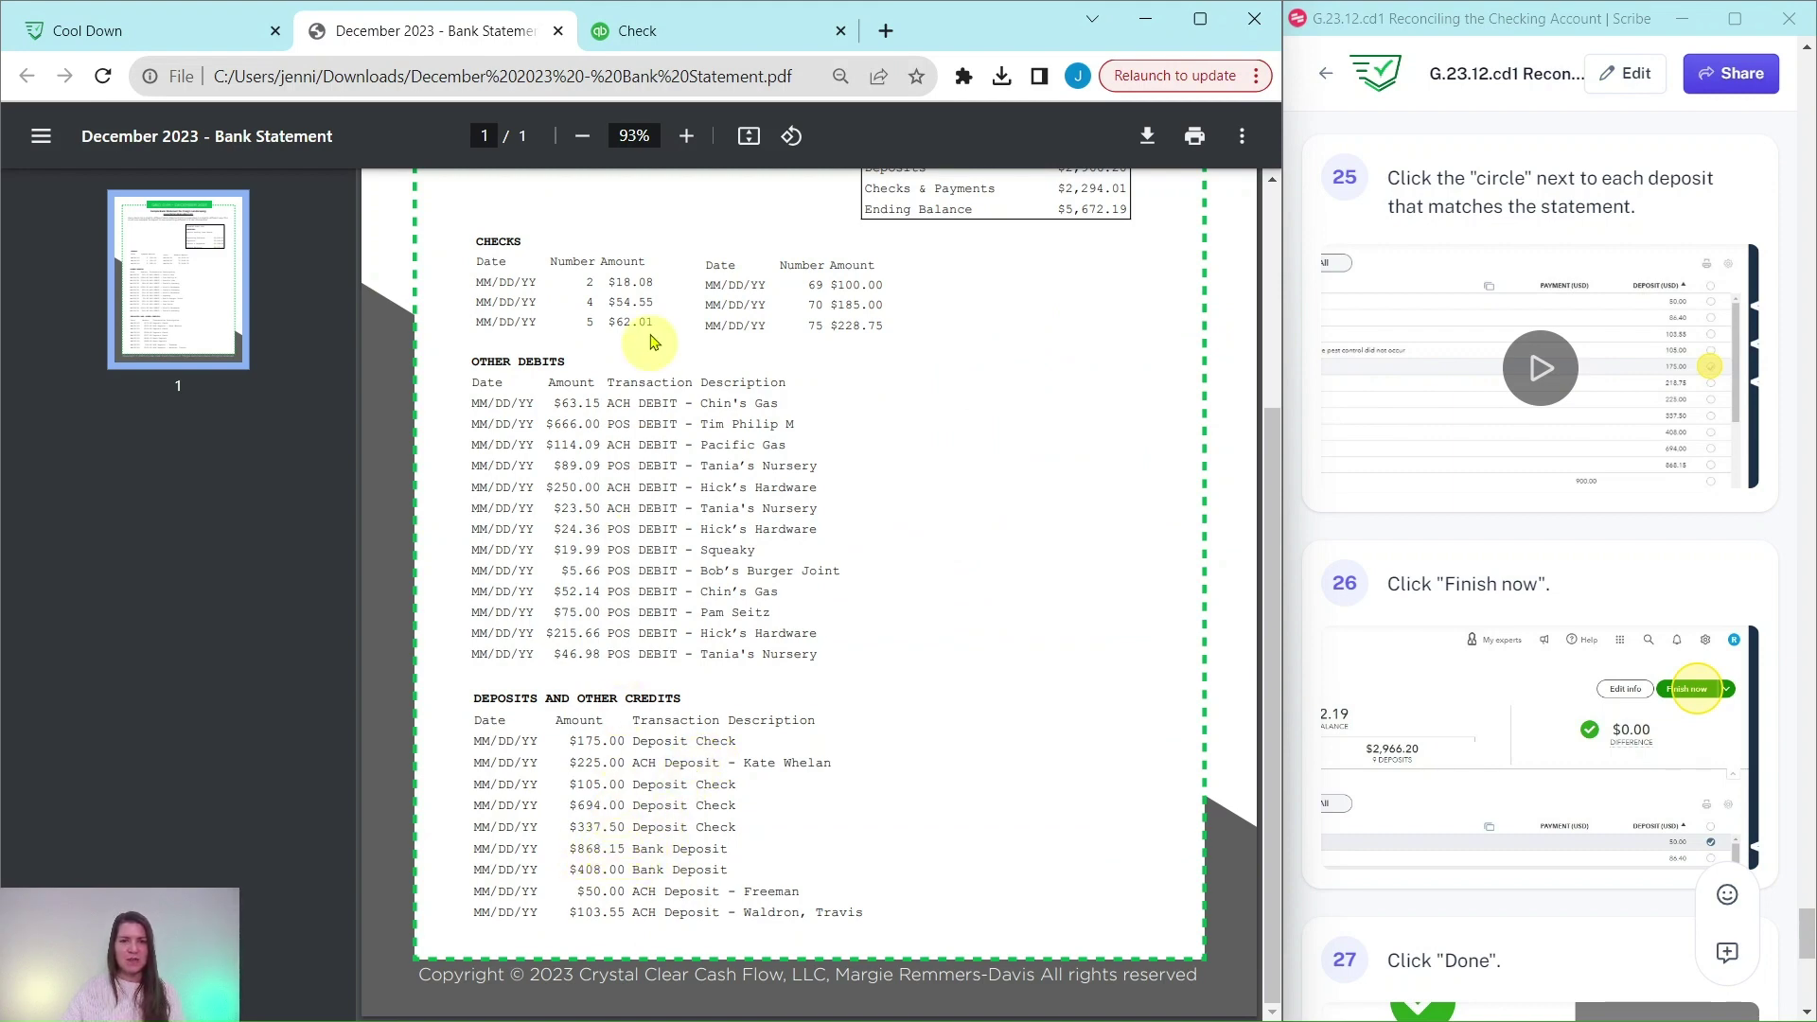
pyautogui.click(699, 31)
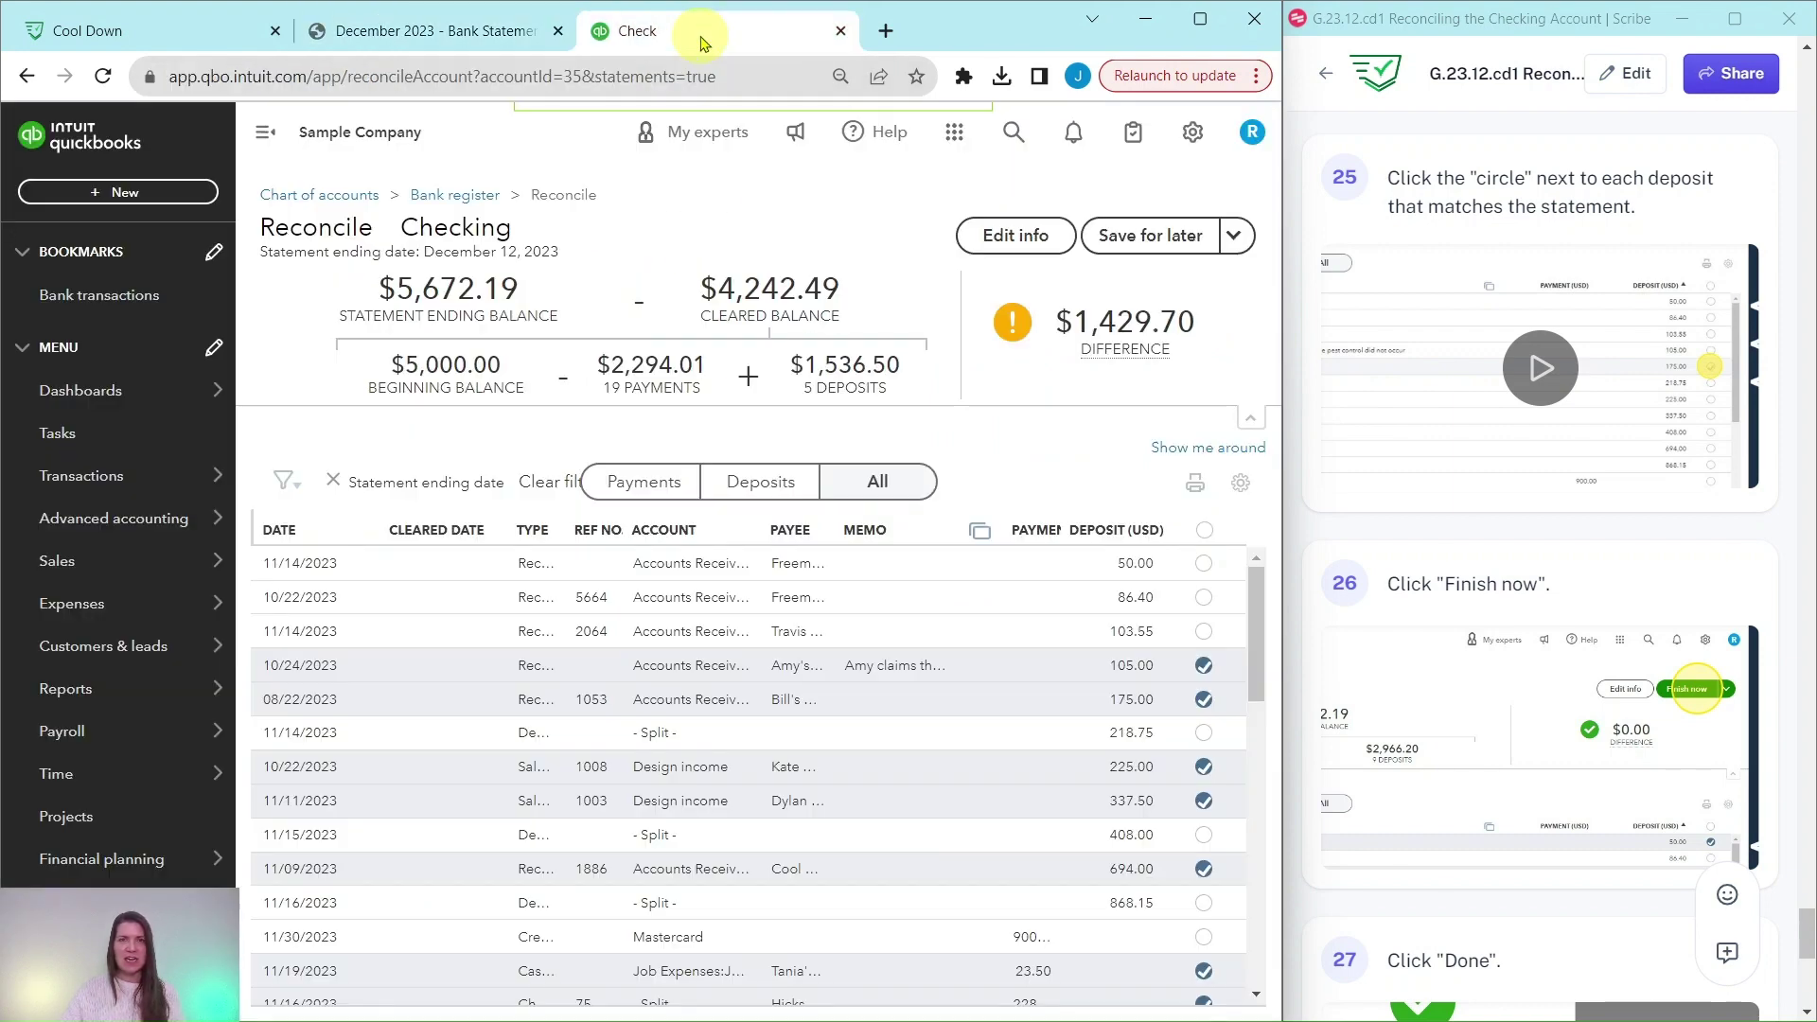
pyautogui.click(1205, 910)
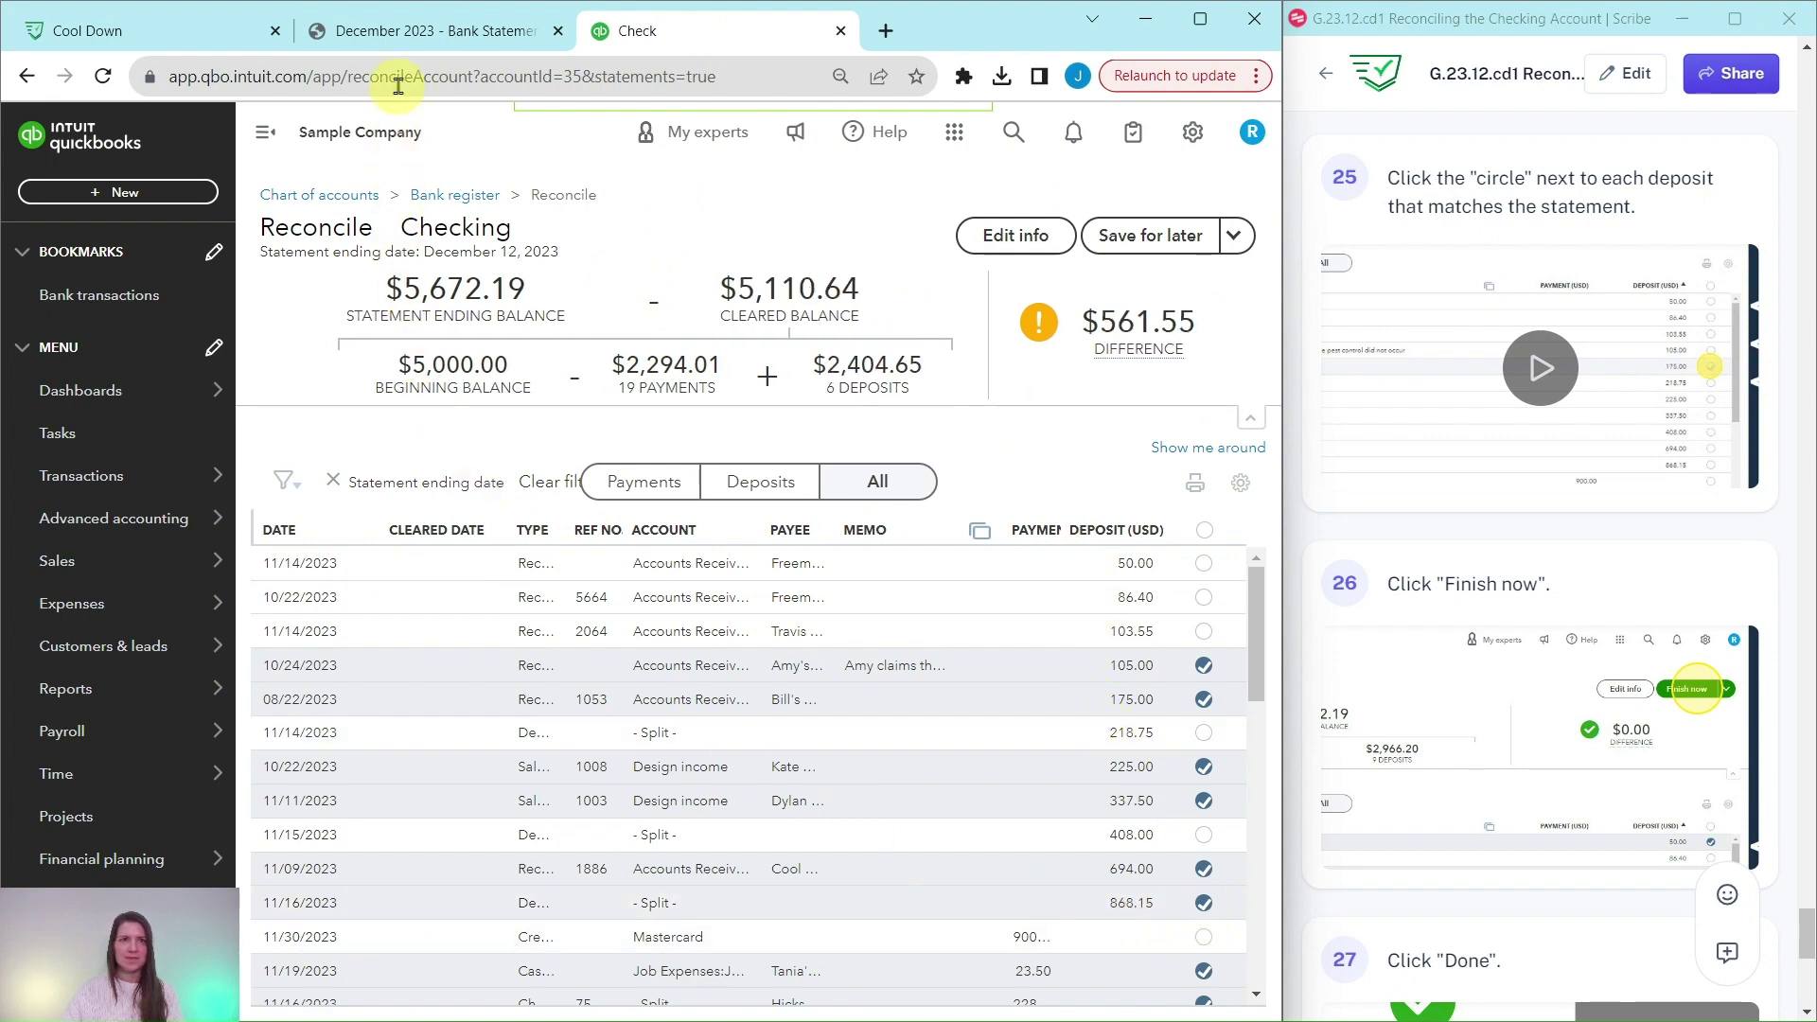
pyautogui.click(417, 31)
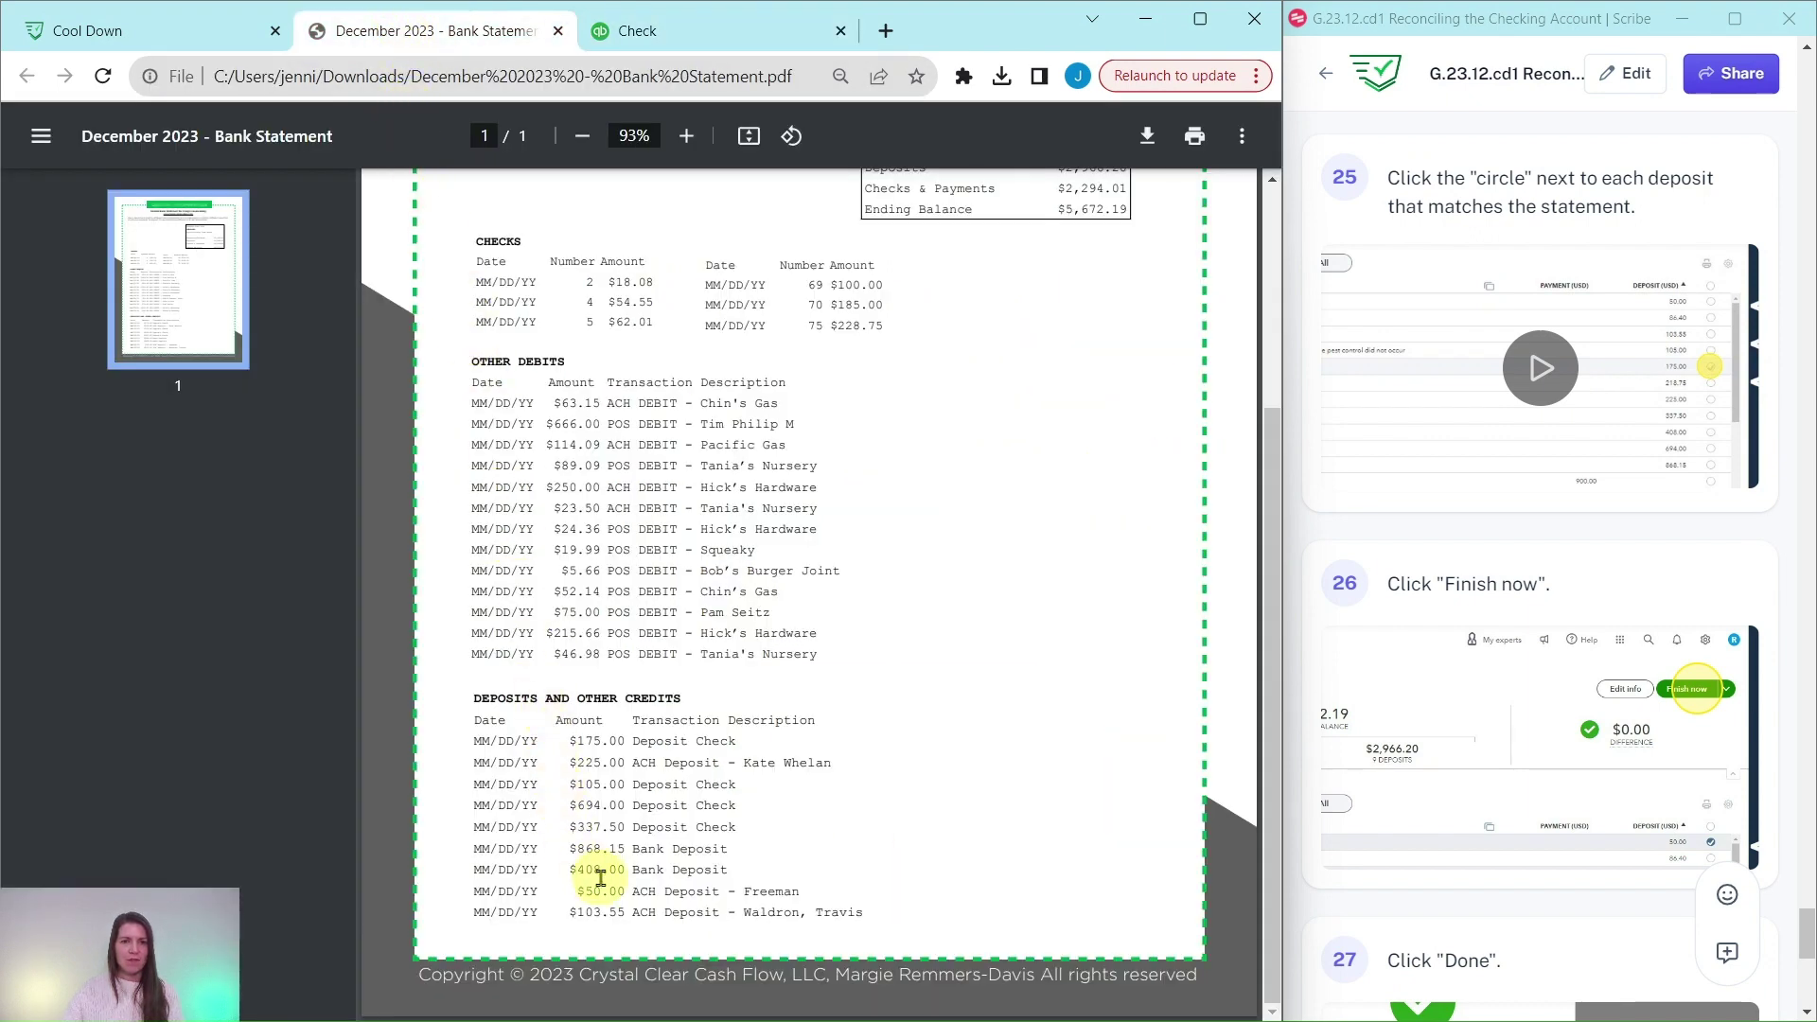
pyautogui.click(651, 31)
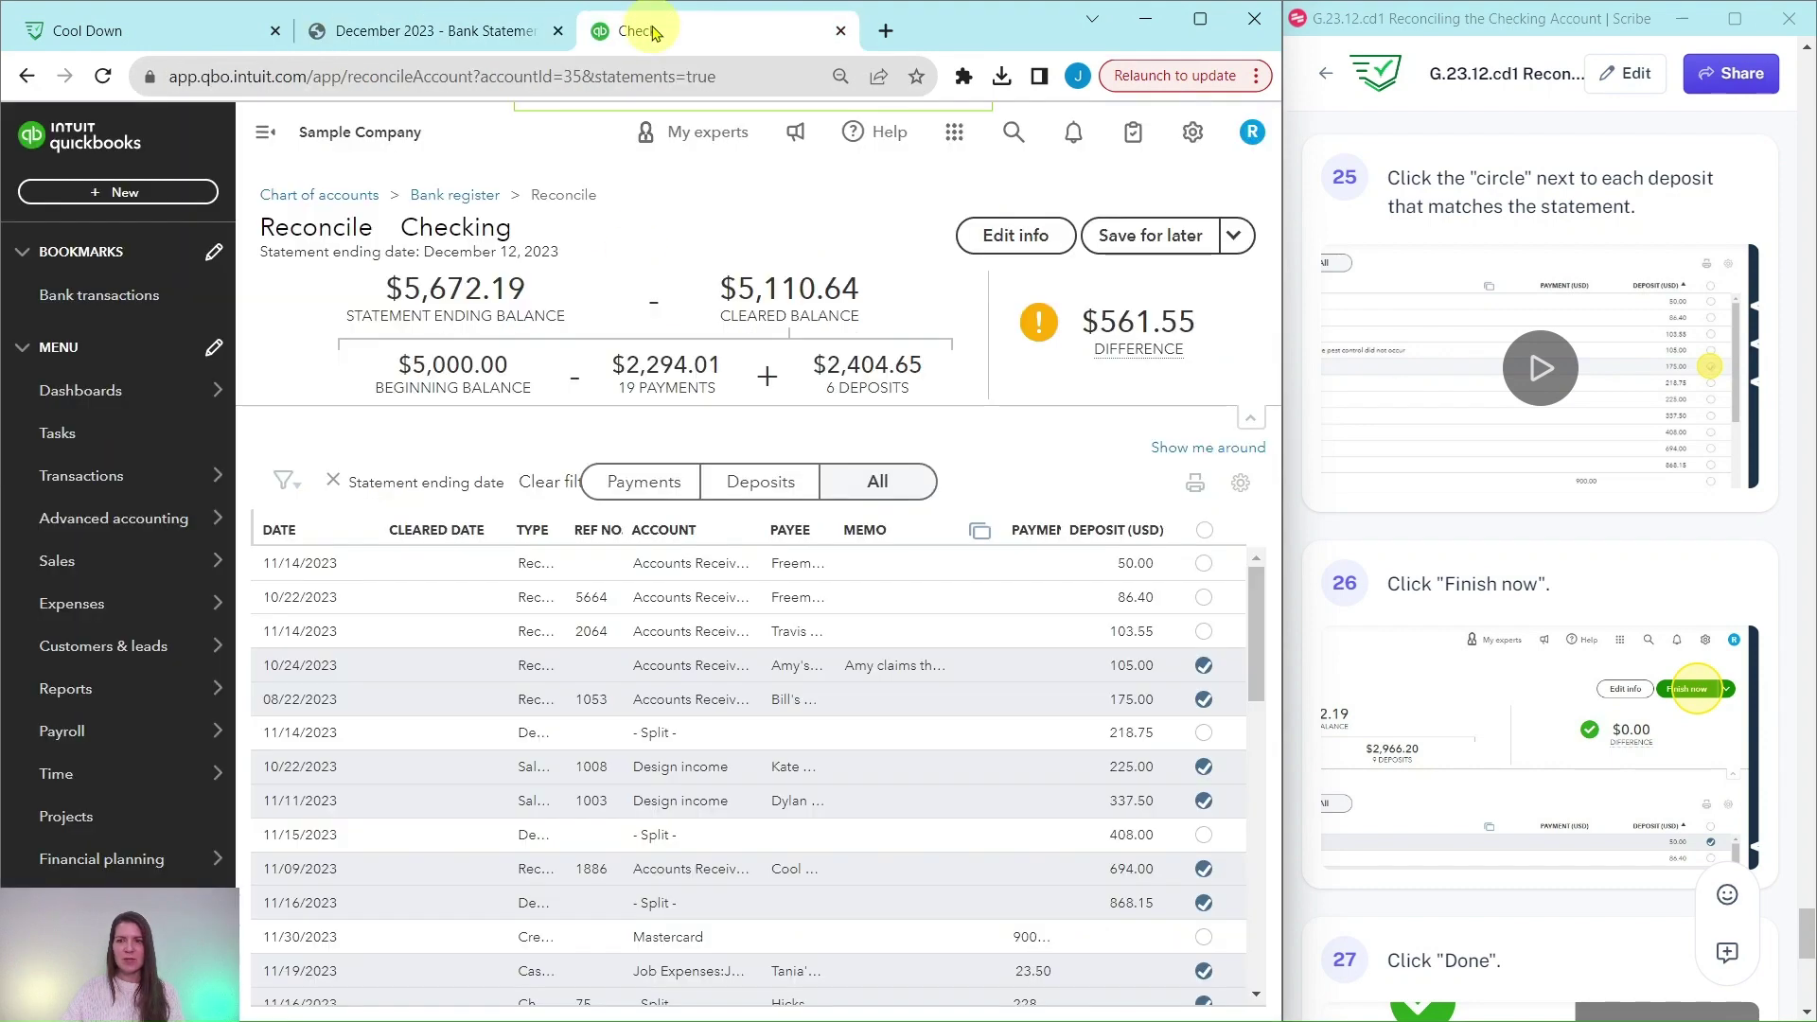
pyautogui.click(1204, 842)
# Step: Match the last two statement credits by marking the 50.00 and 103.55 received payments dated 11/14/2023 as cleared
pyautogui.click(386, 31)
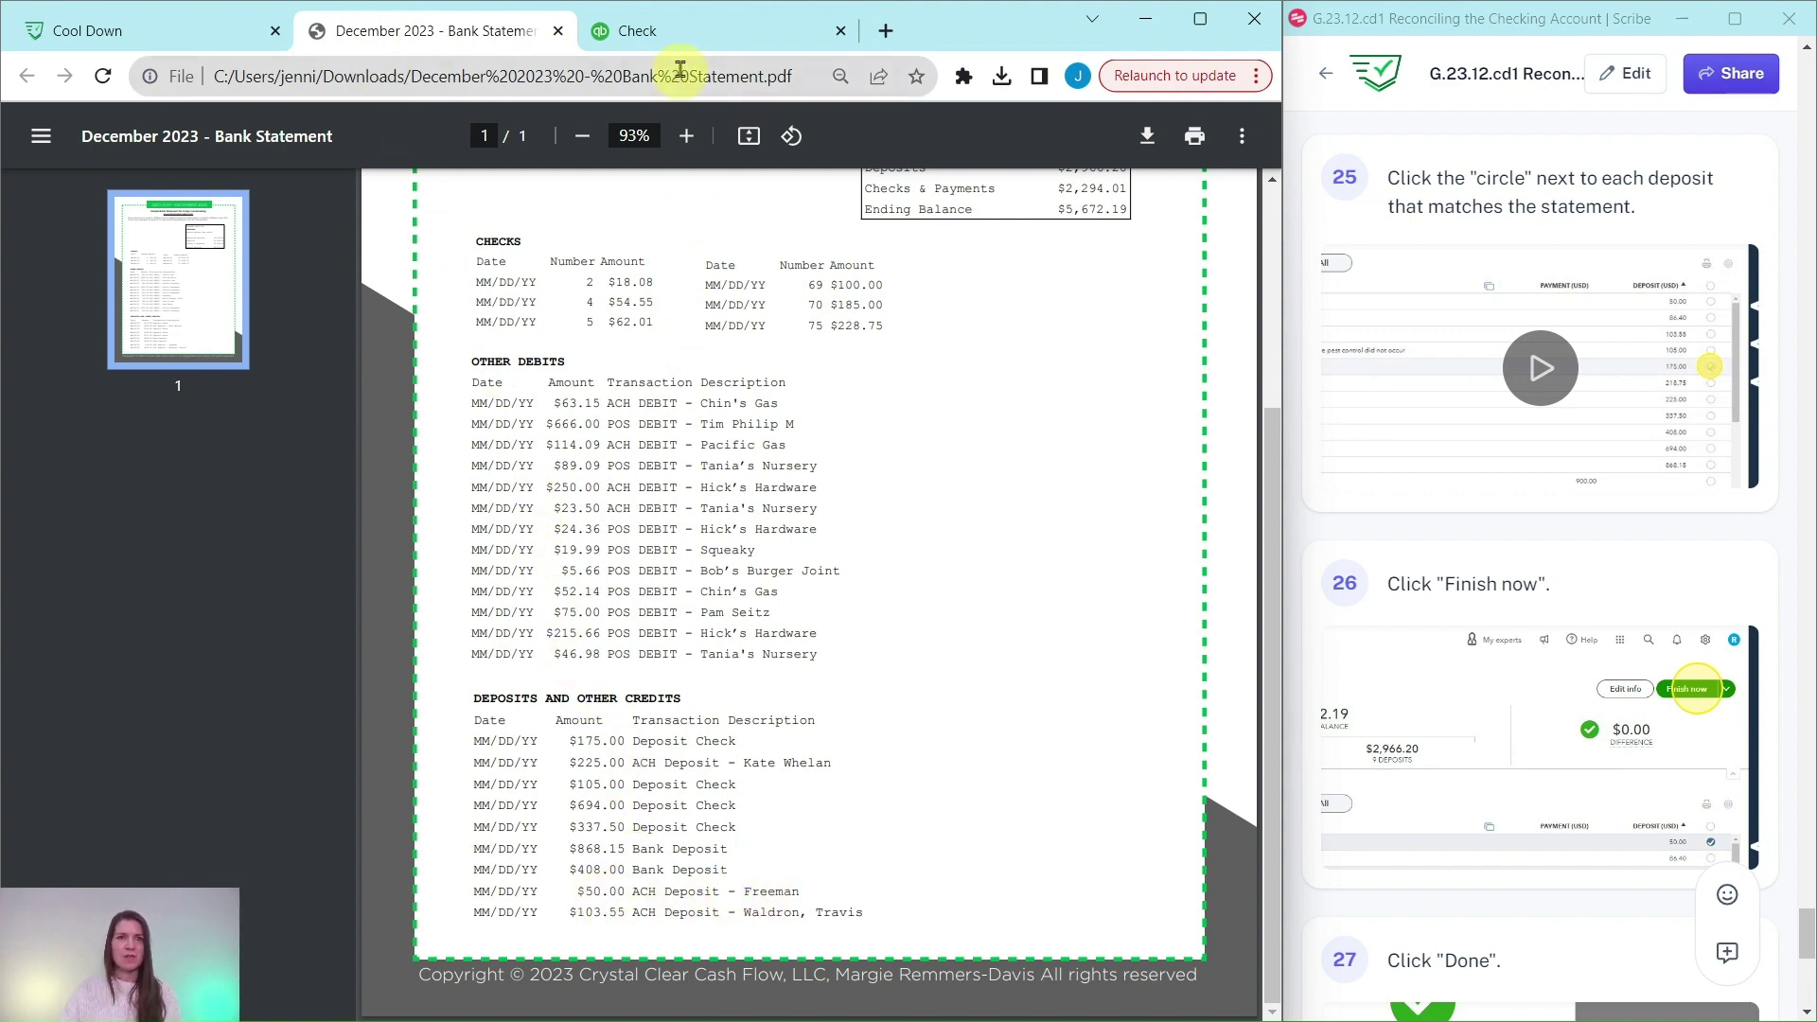
pyautogui.click(681, 37)
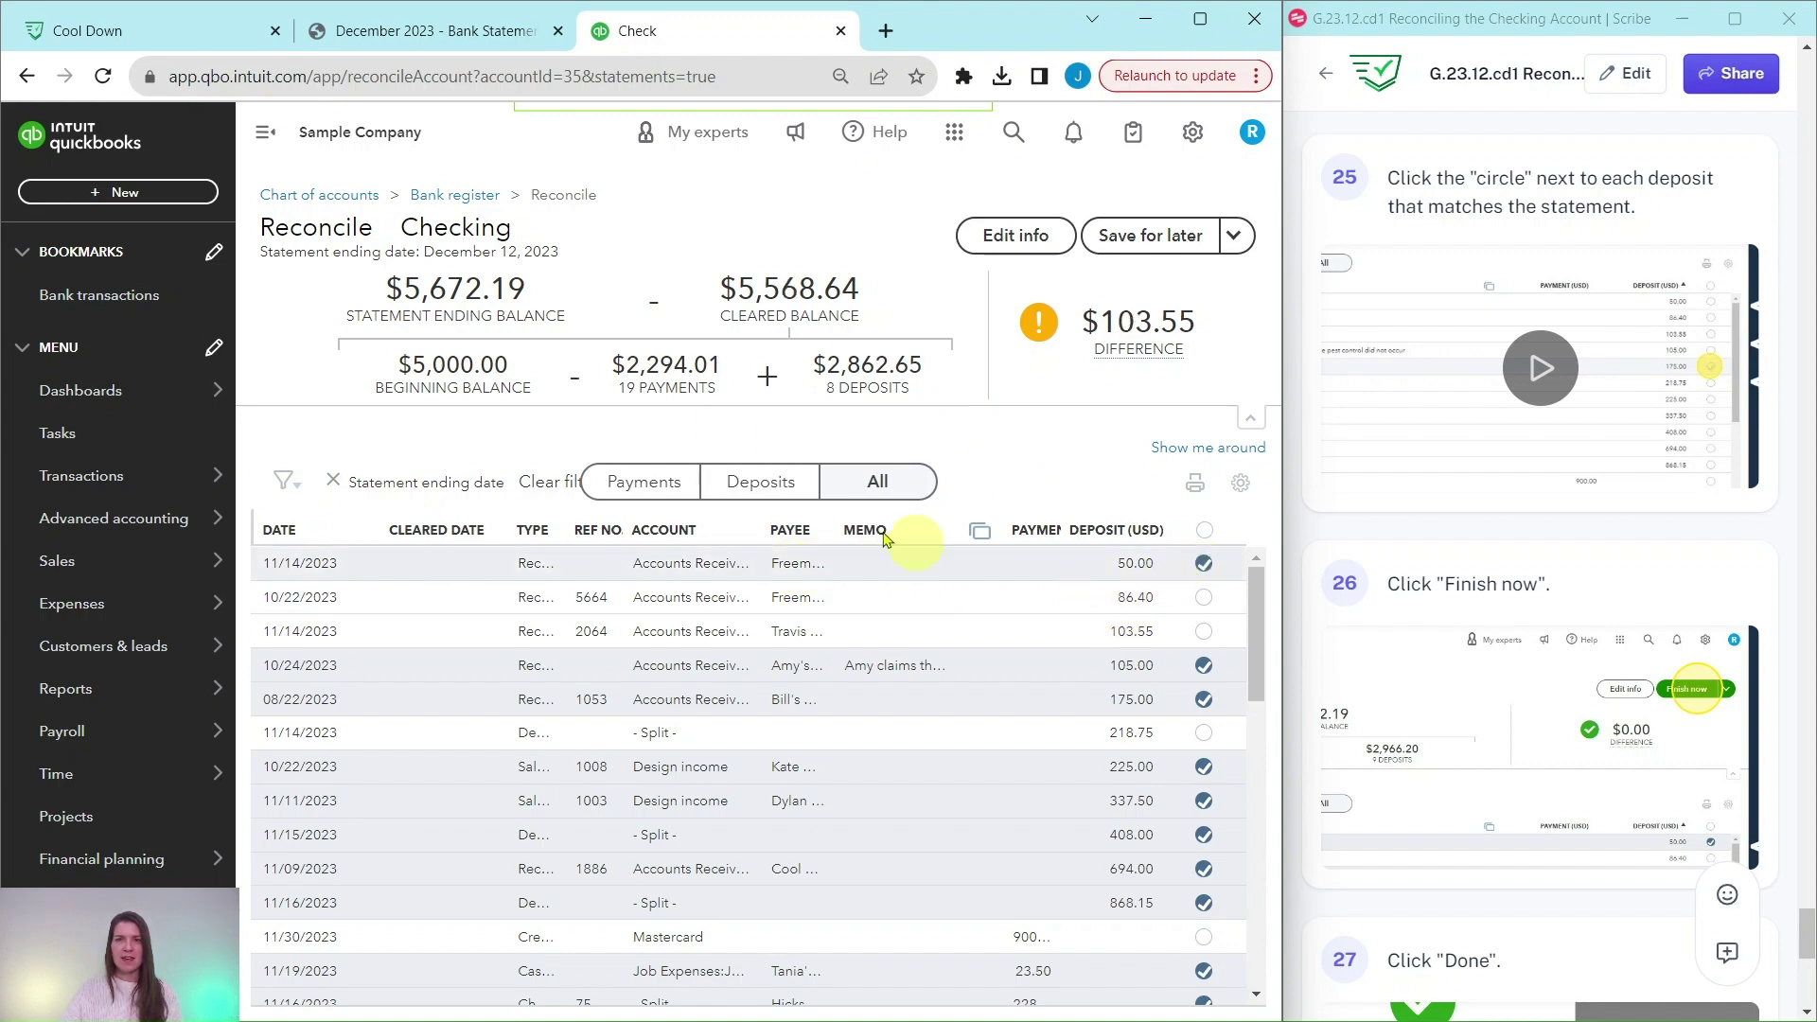
pyautogui.click(464, 42)
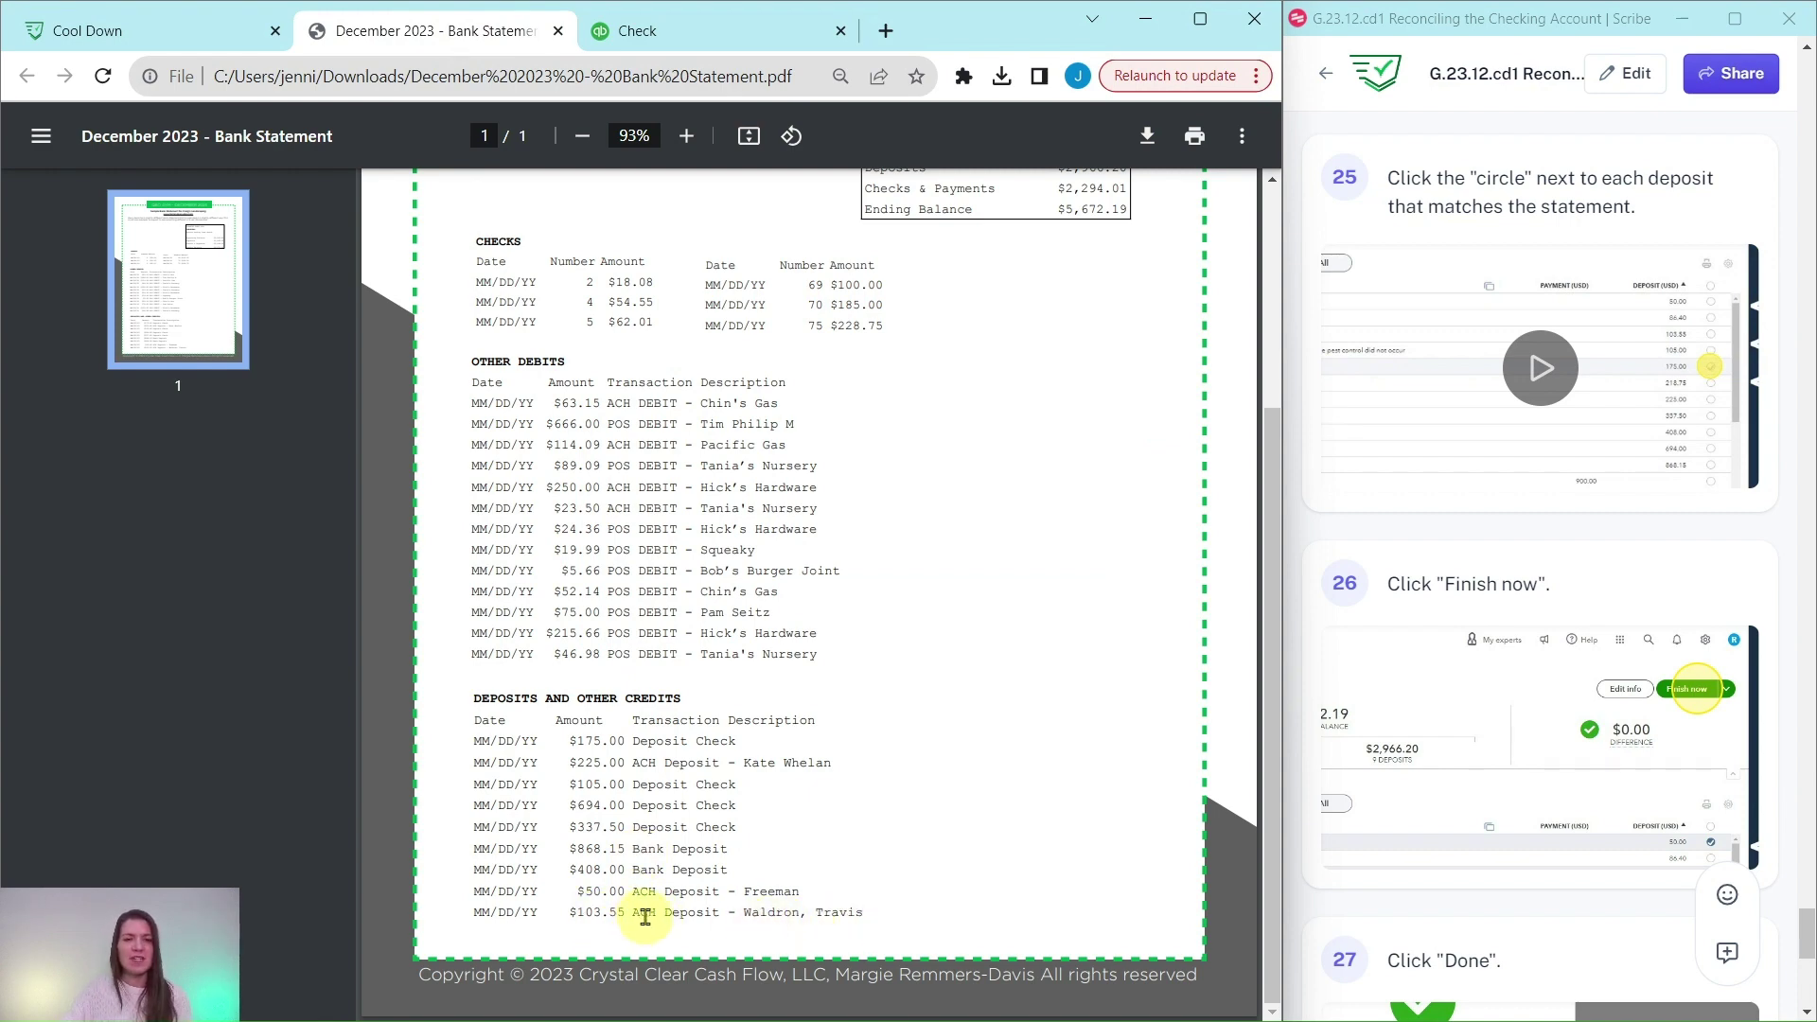
pyautogui.click(652, 42)
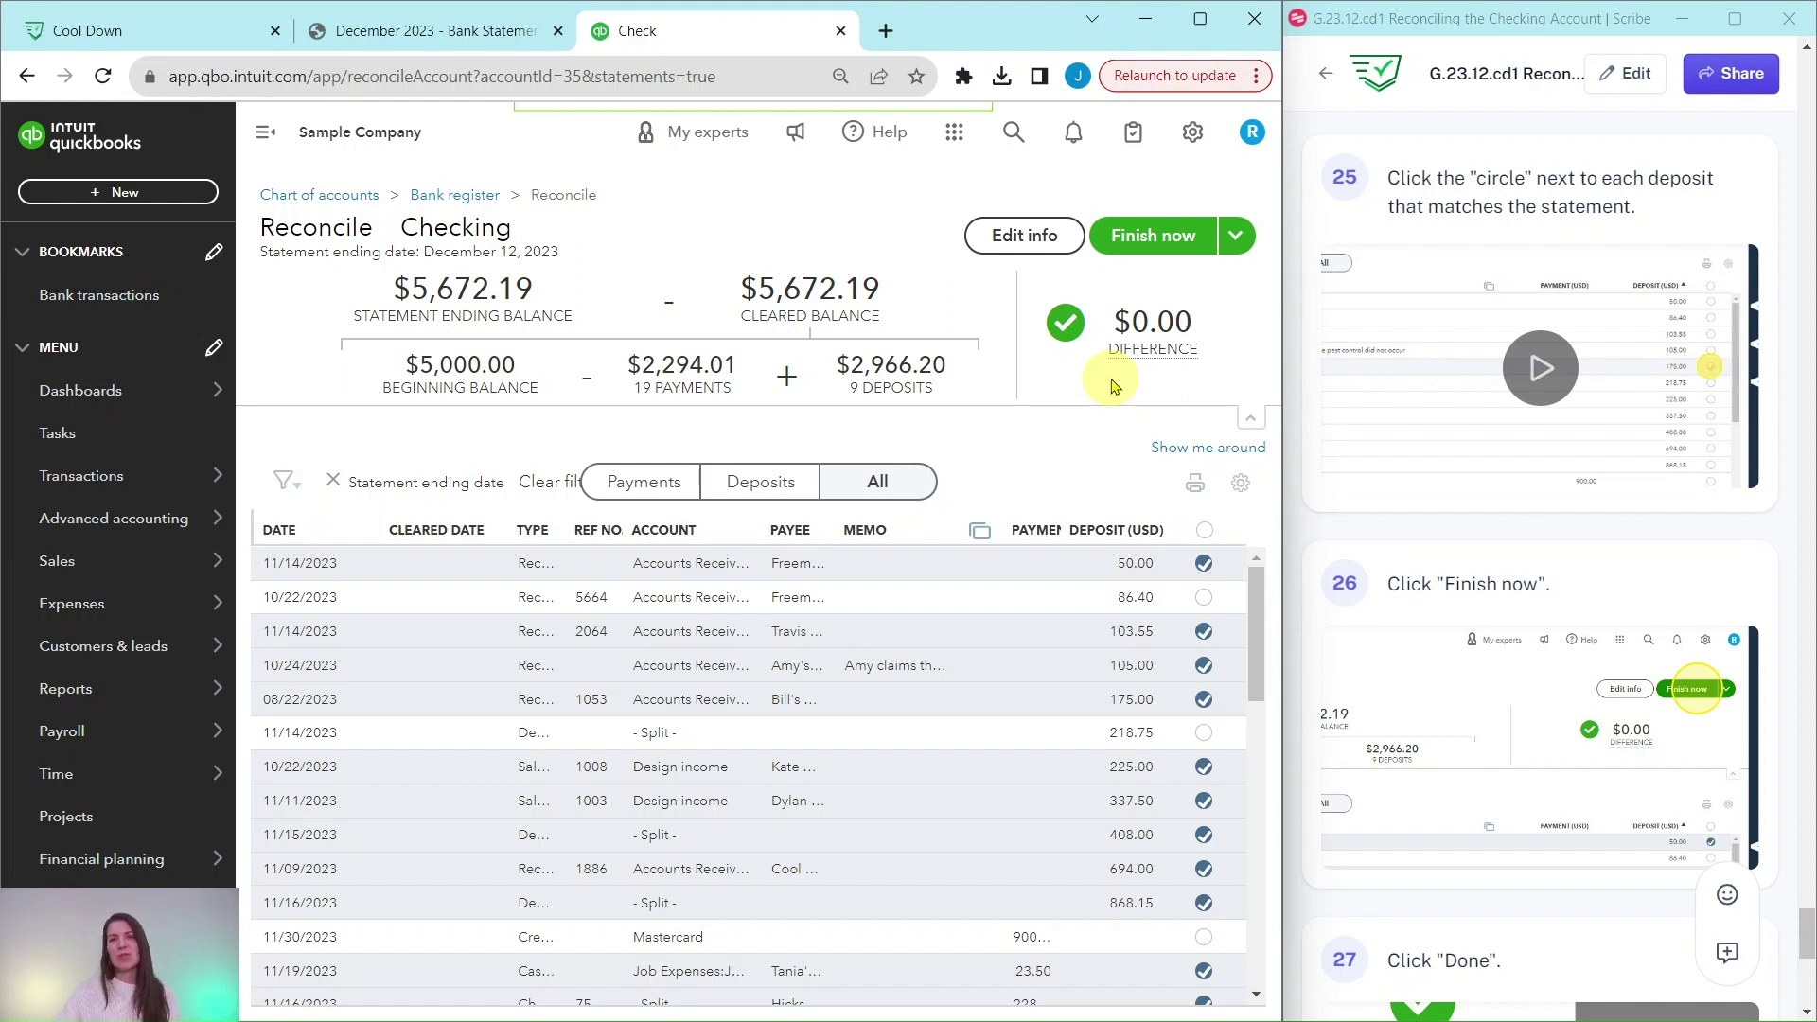
# Step: Finish the Checking account reconciliation and dismiss the completion dialog without viewing the reconciliation report
pyautogui.click(1159, 244)
pyautogui.scroll(-7, 1580, 511)
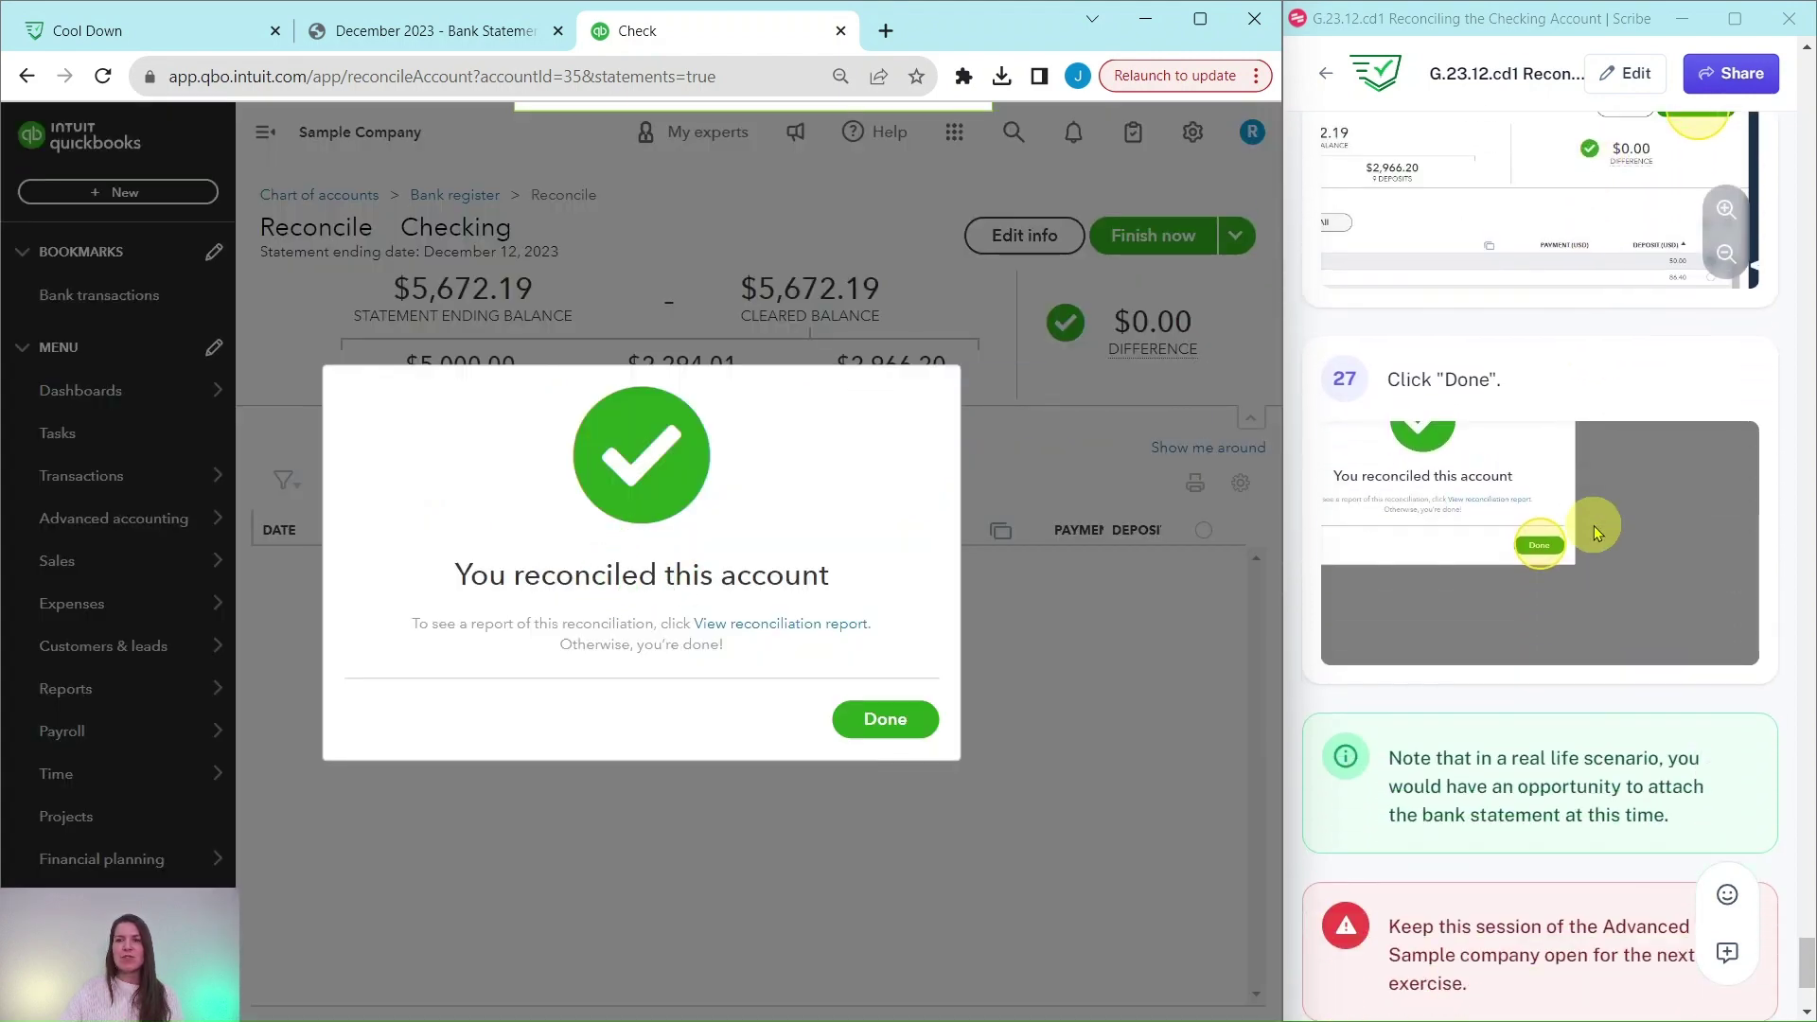
pyautogui.scroll(-2, 1590, 528)
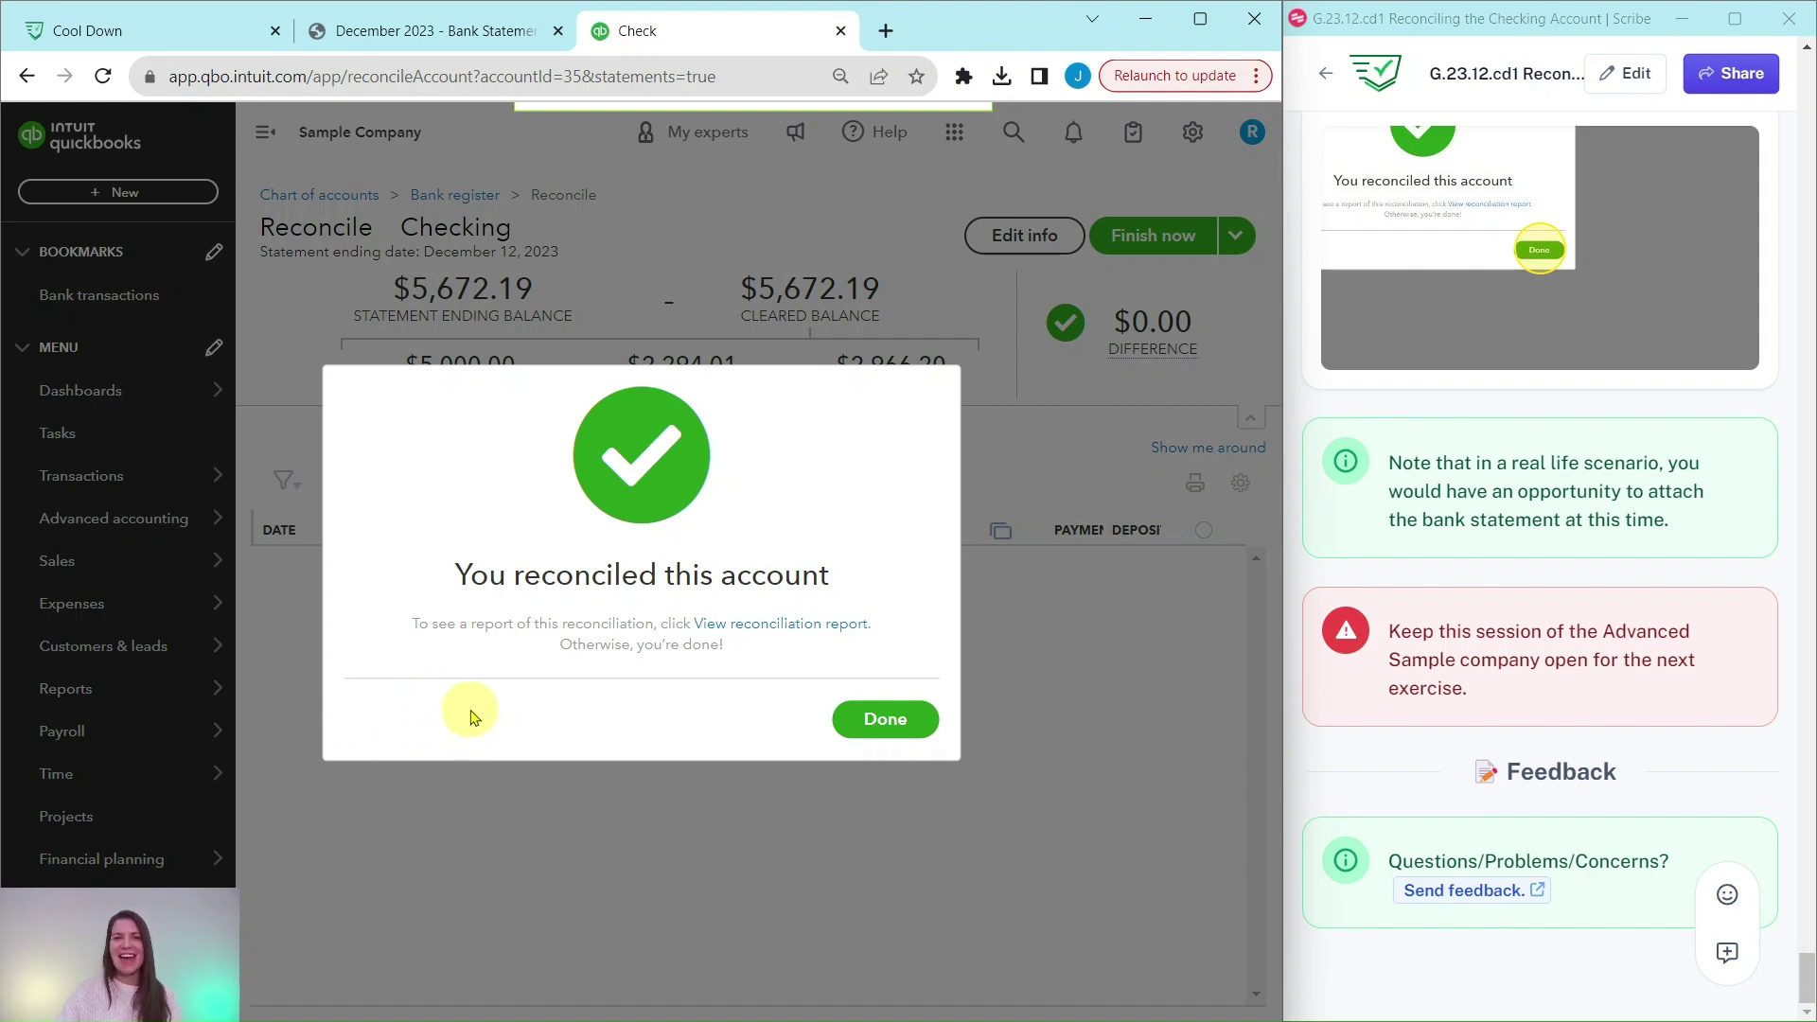
pyautogui.click(887, 721)
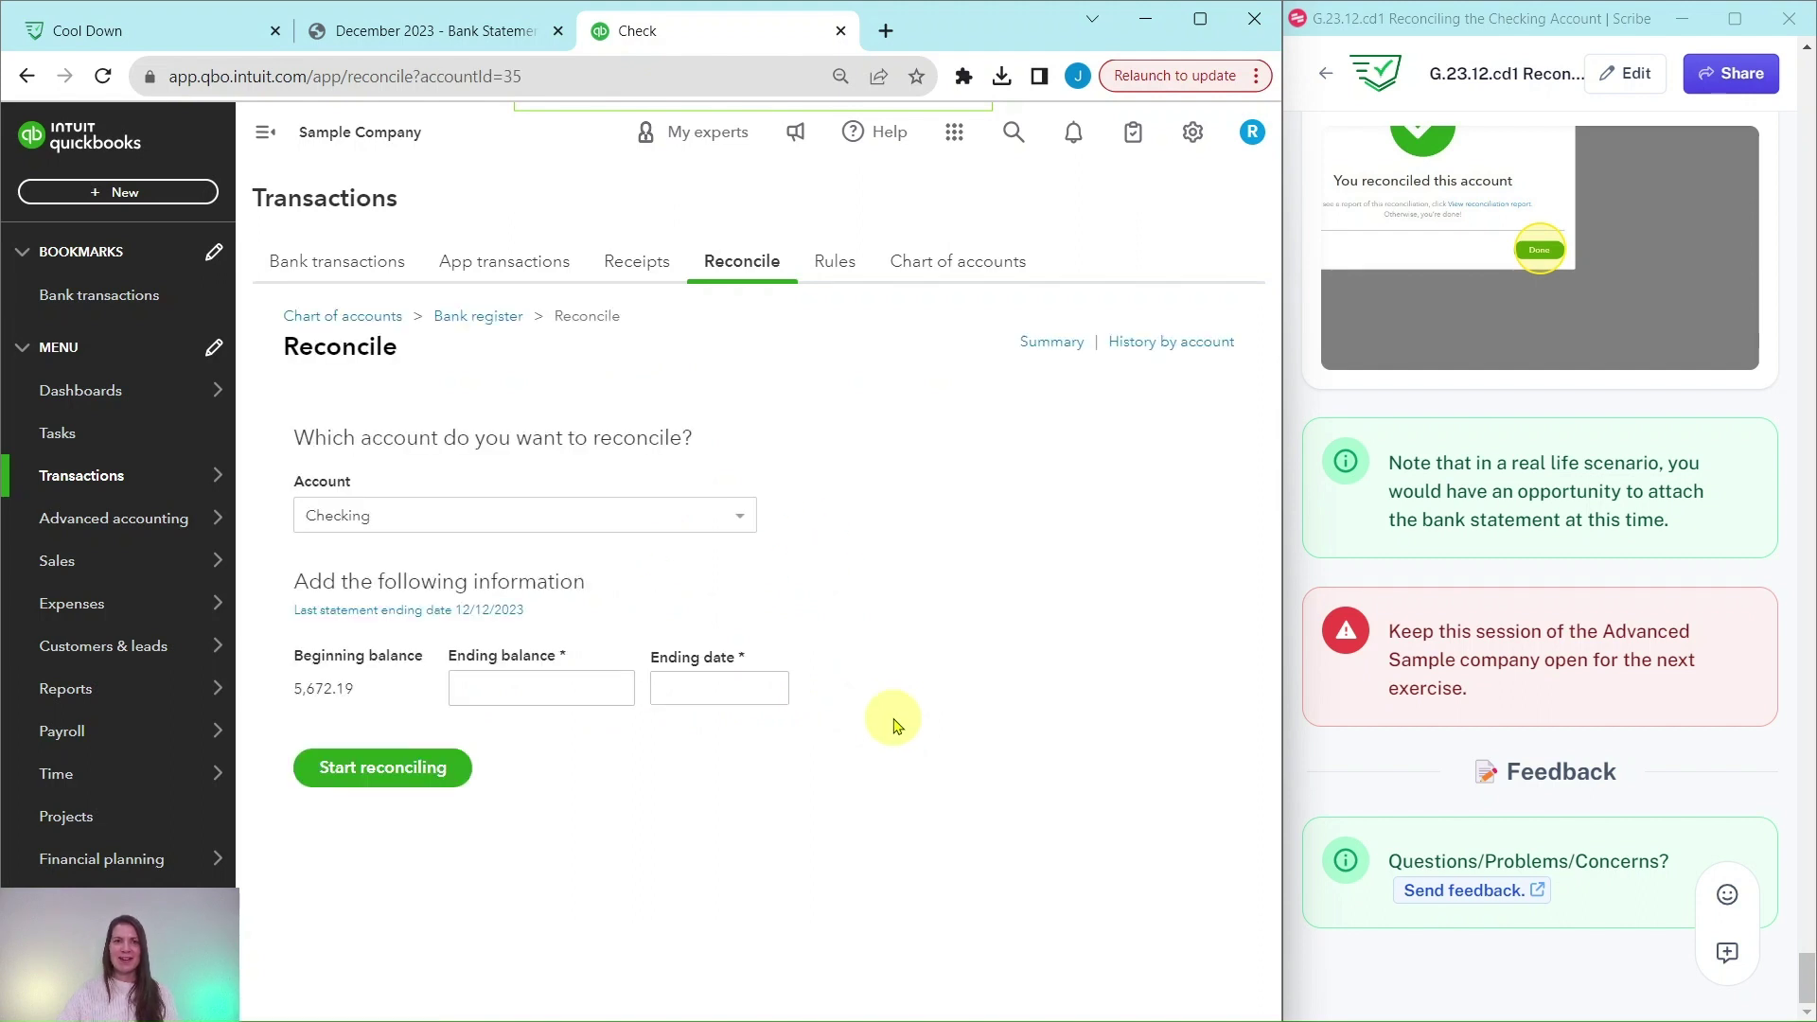